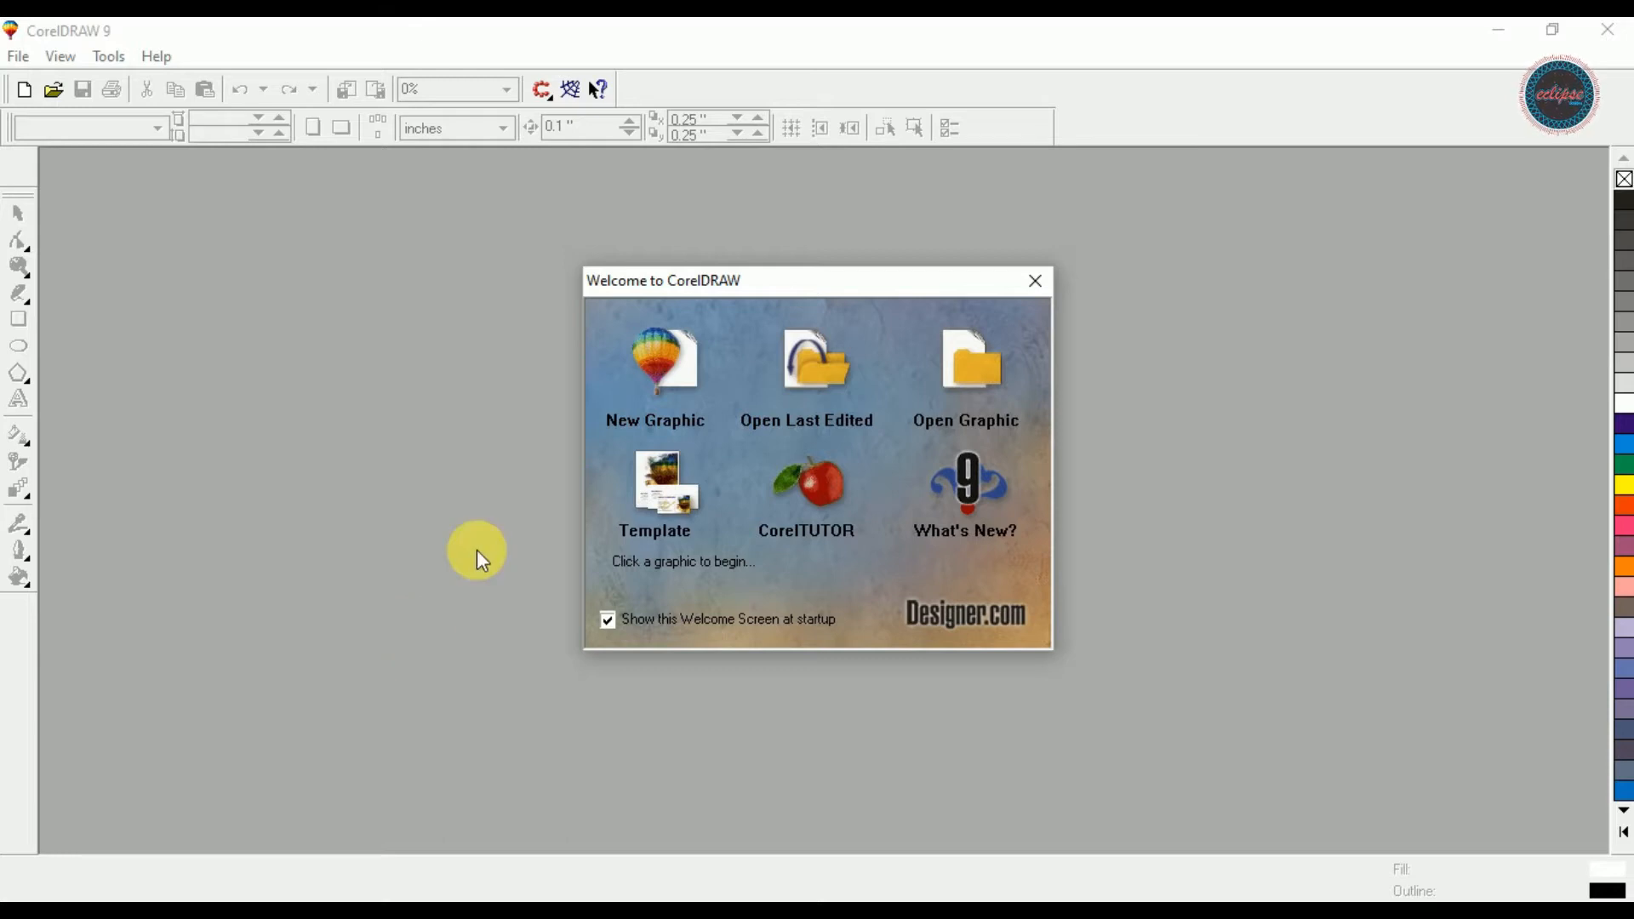
Start a new graphic and draw a square about 1.4 inches wide across the upper part of the page's left edge
left_click(639, 377)
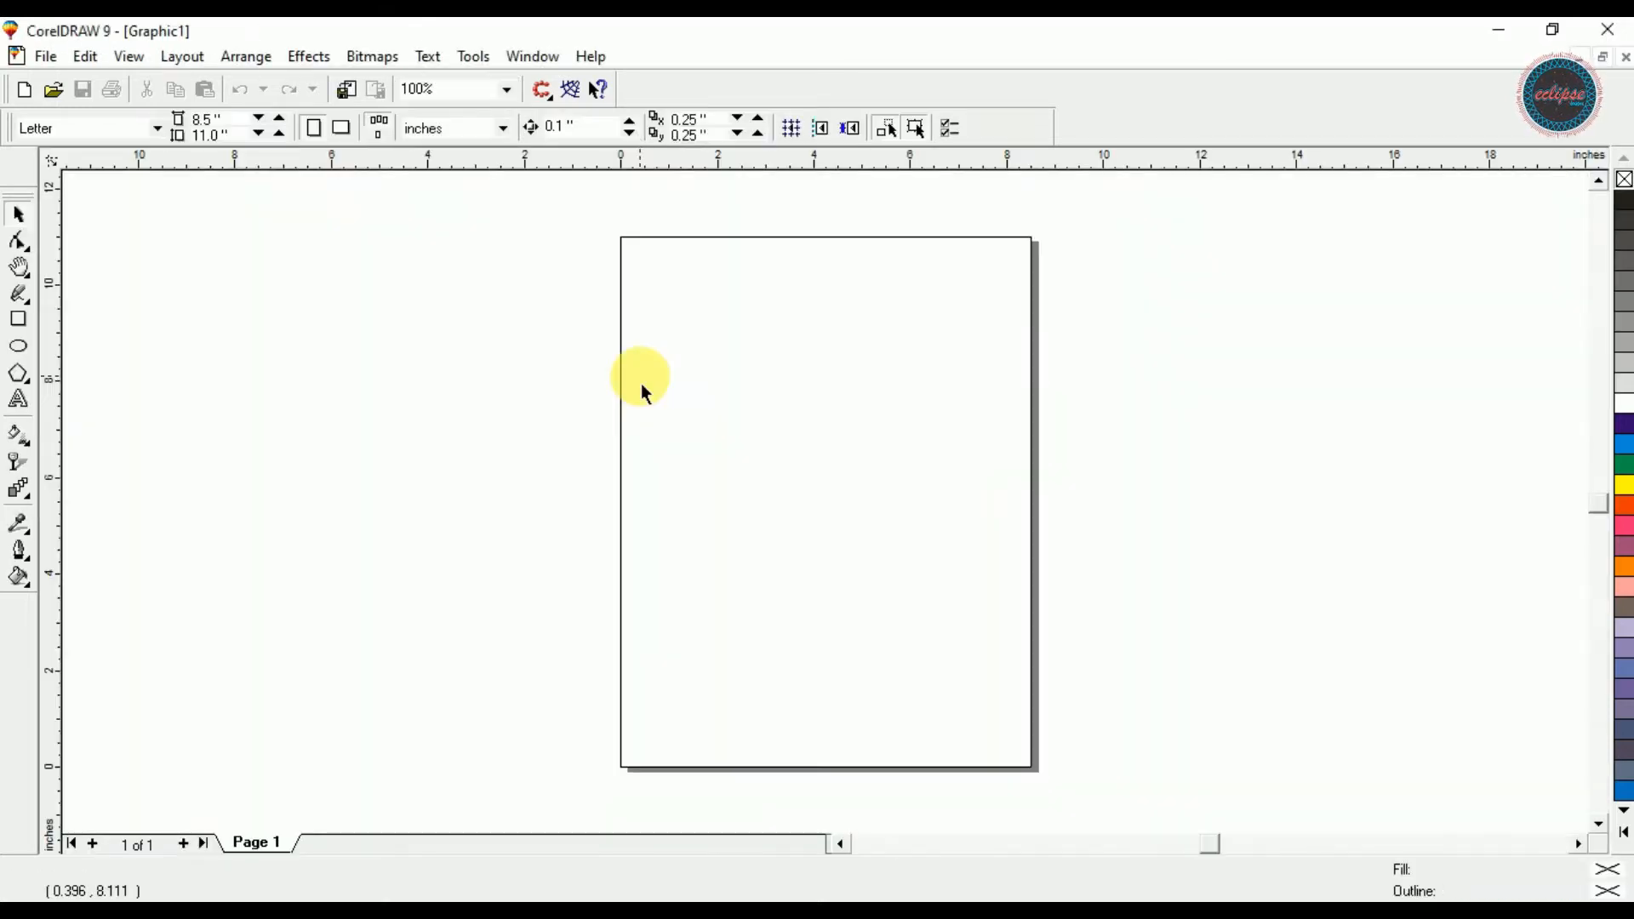
left_click(24, 502)
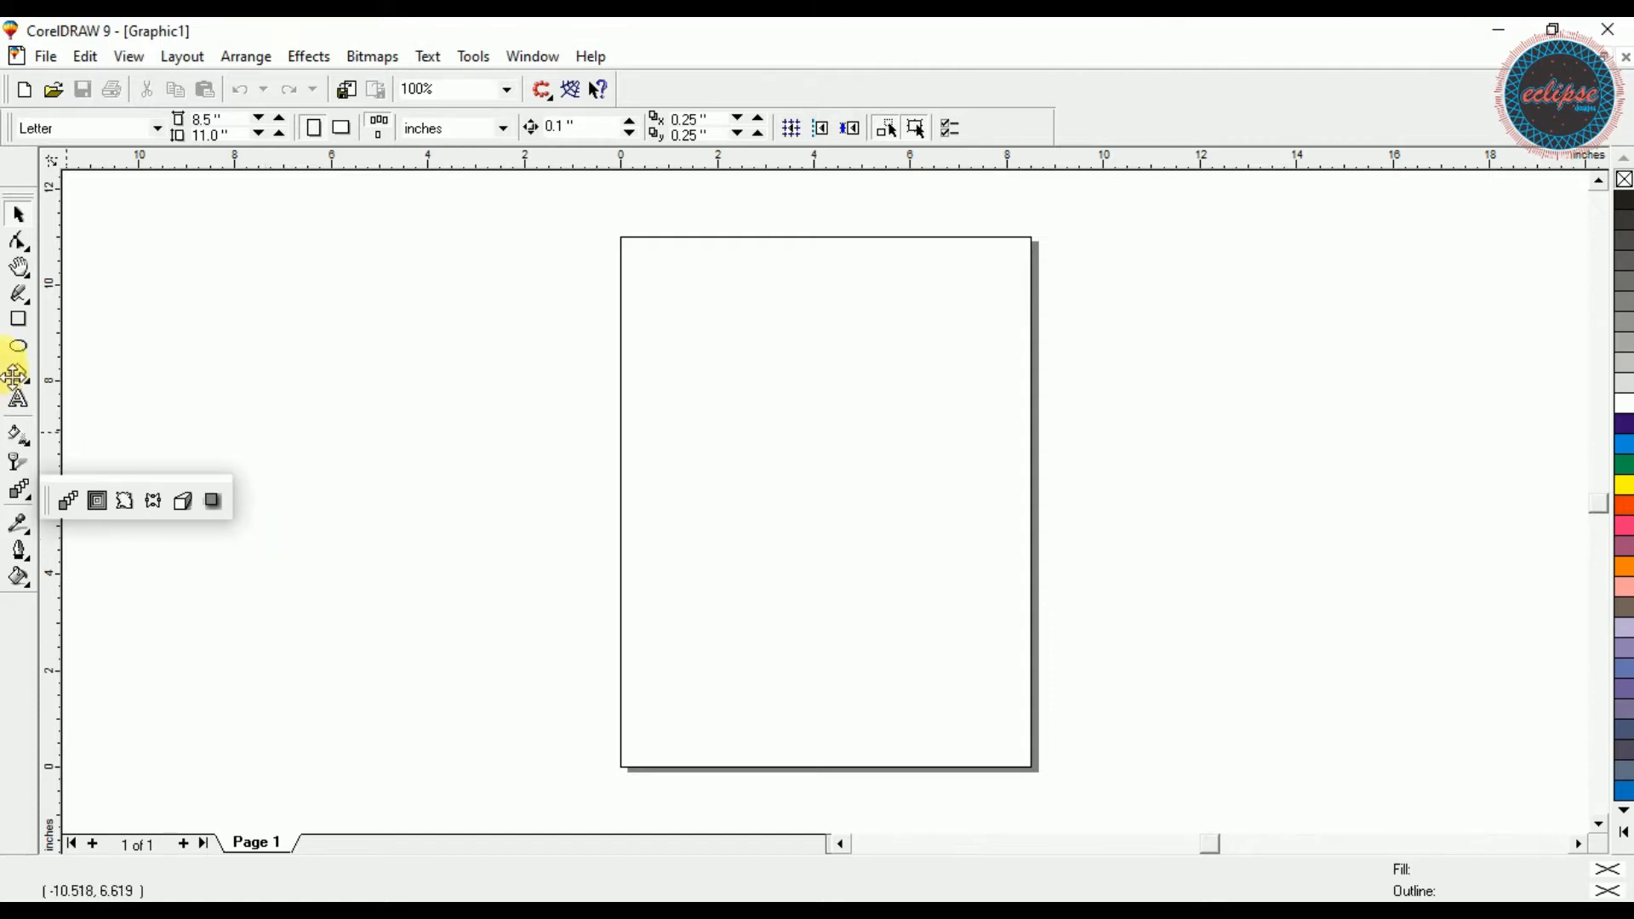
left_click(17, 320)
mouse_move(605, 289)
left_mouse_down()
mouse_move(703, 387)
mouse_move(673, 357)
left_mouse_up()
key("space")
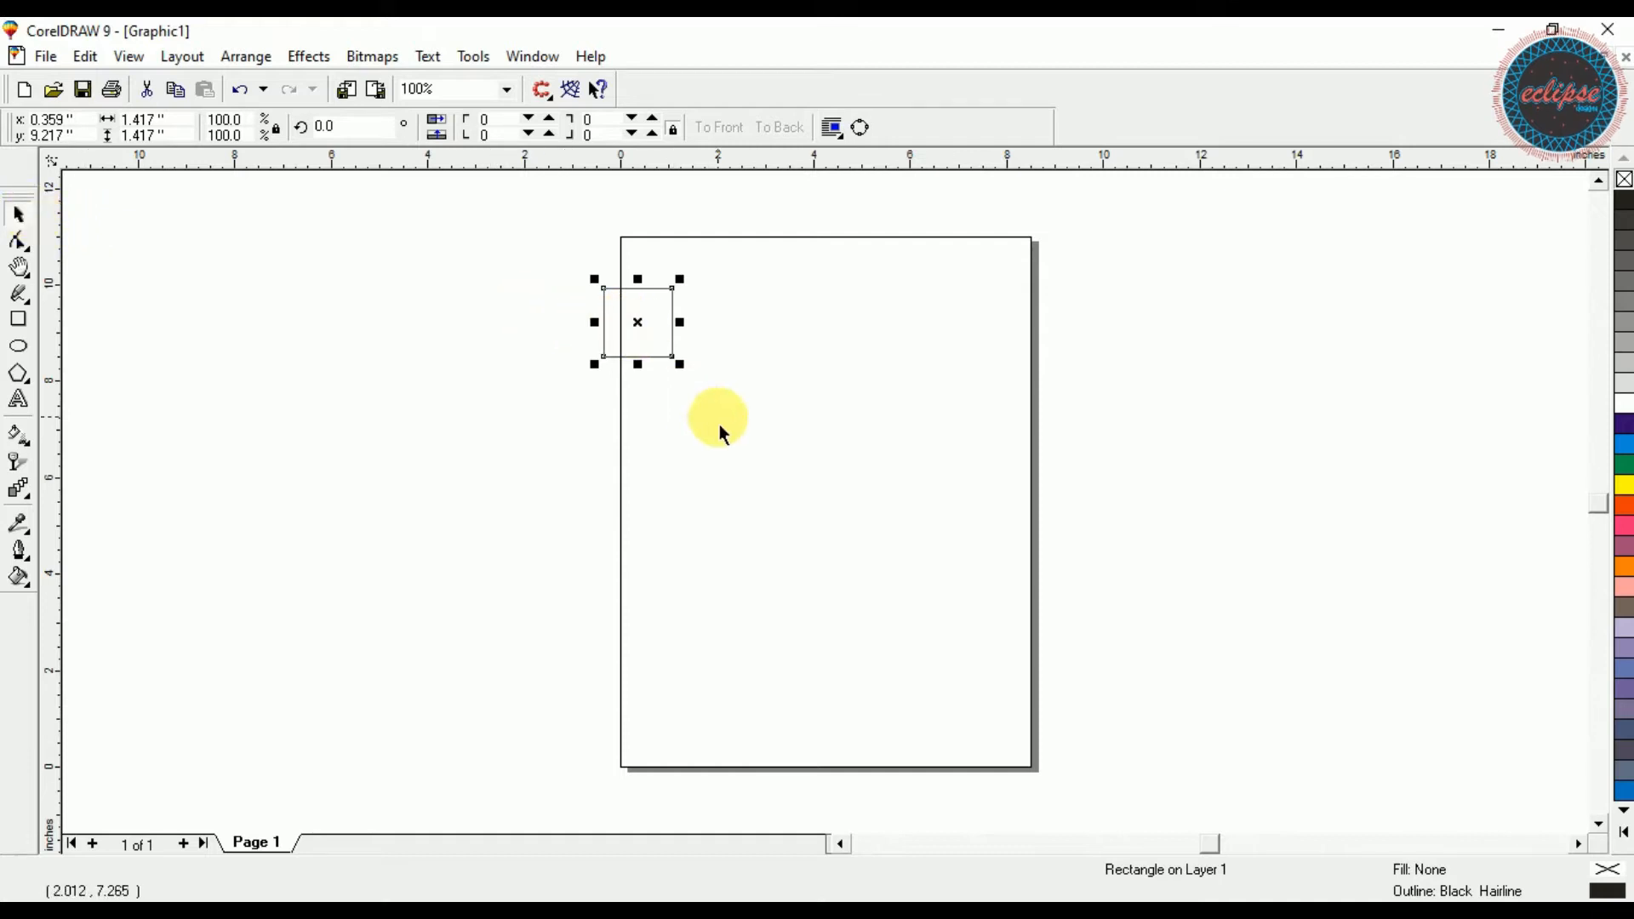
Draw a second square about 3 inches wide in the page's lower right area and move the small square fully onto the page
key("F6")
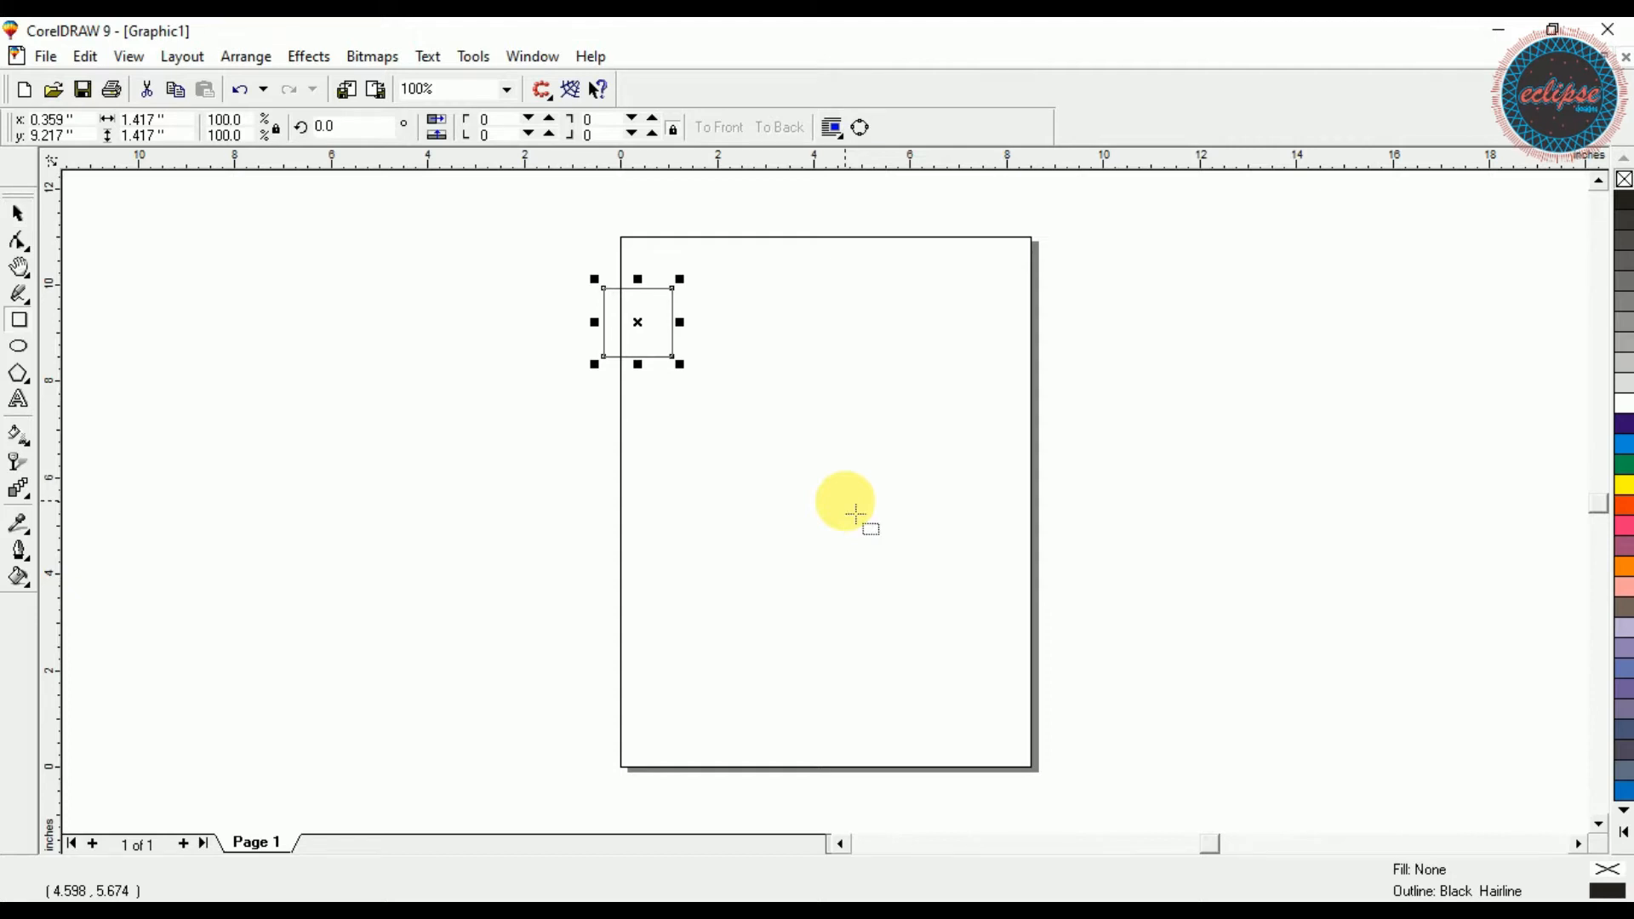
left_click_drag(855, 513, 1000, 635)
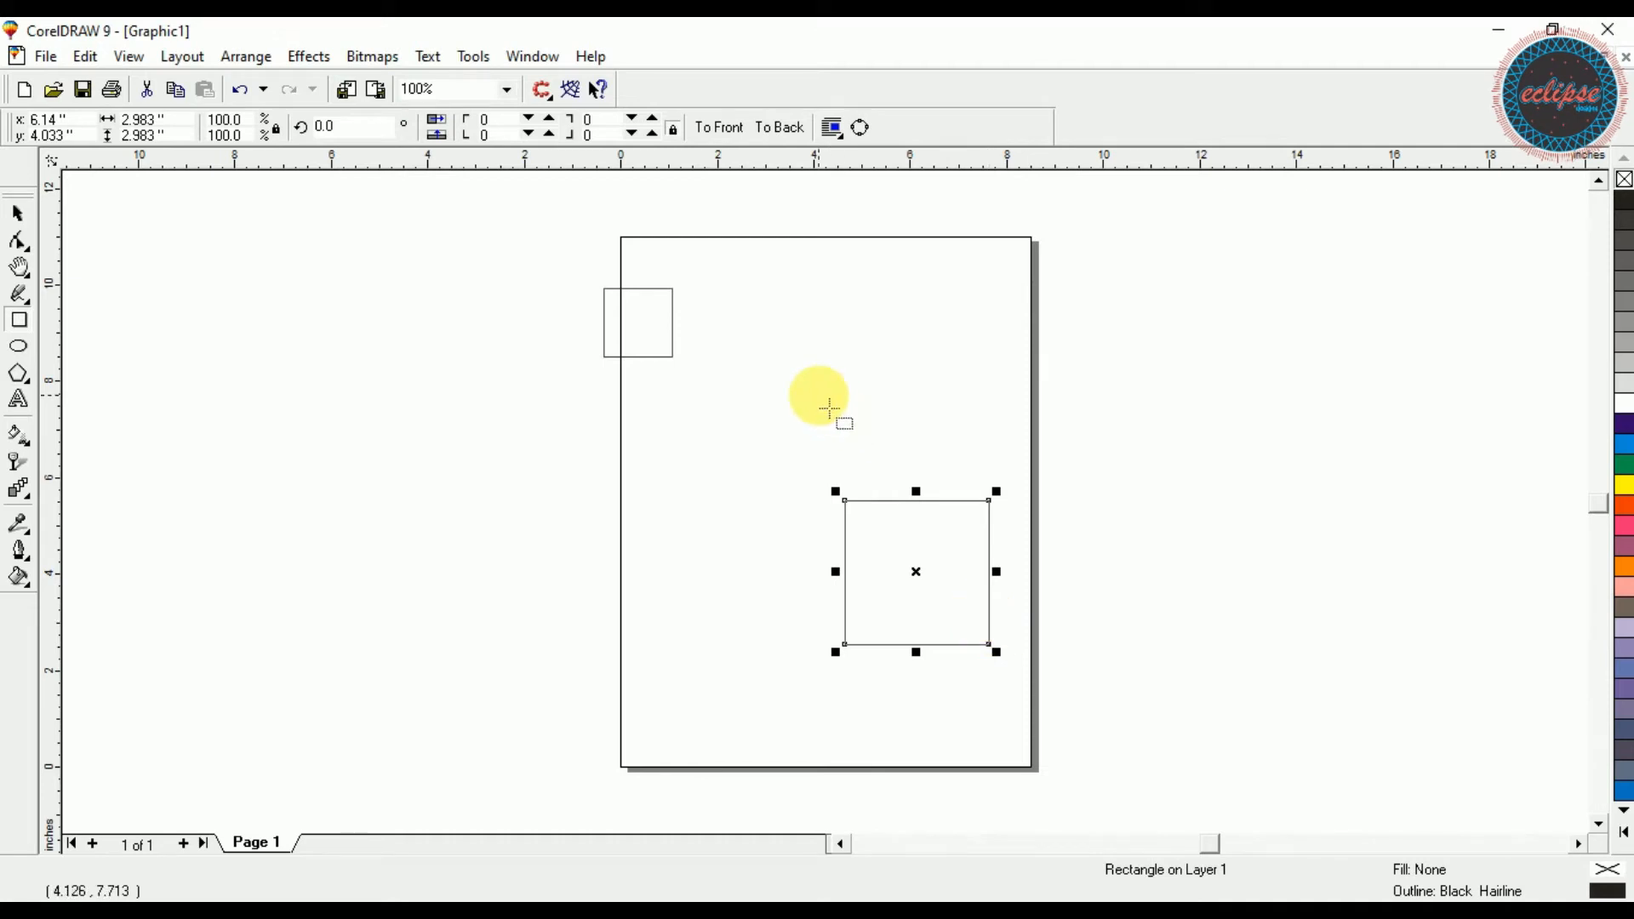
key("space")
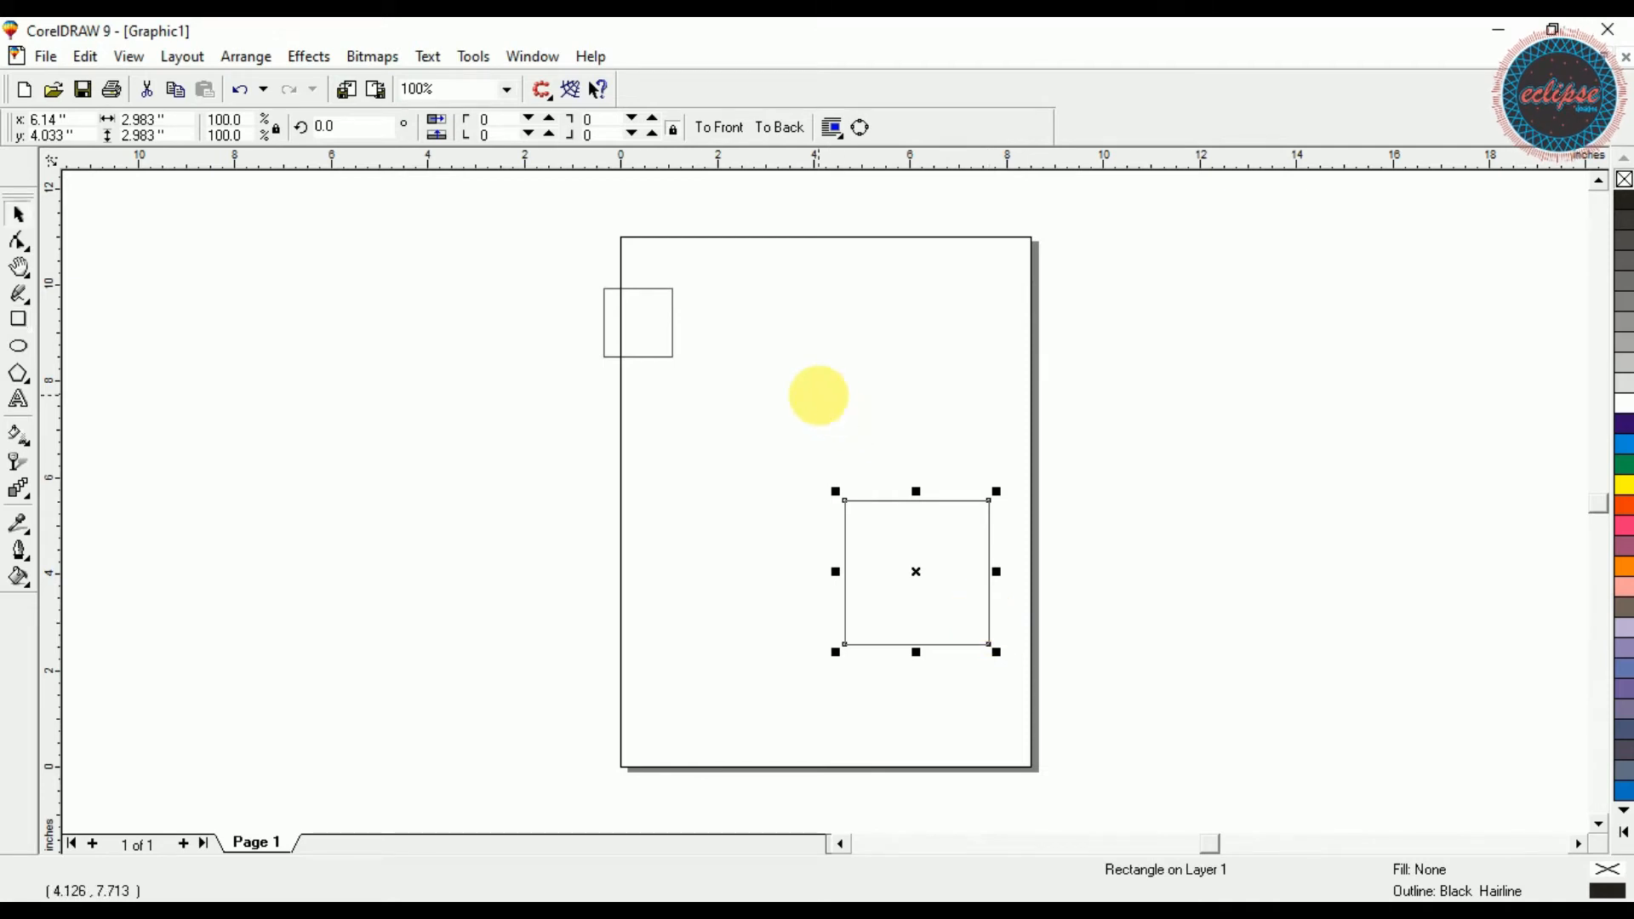
left_click(665, 335)
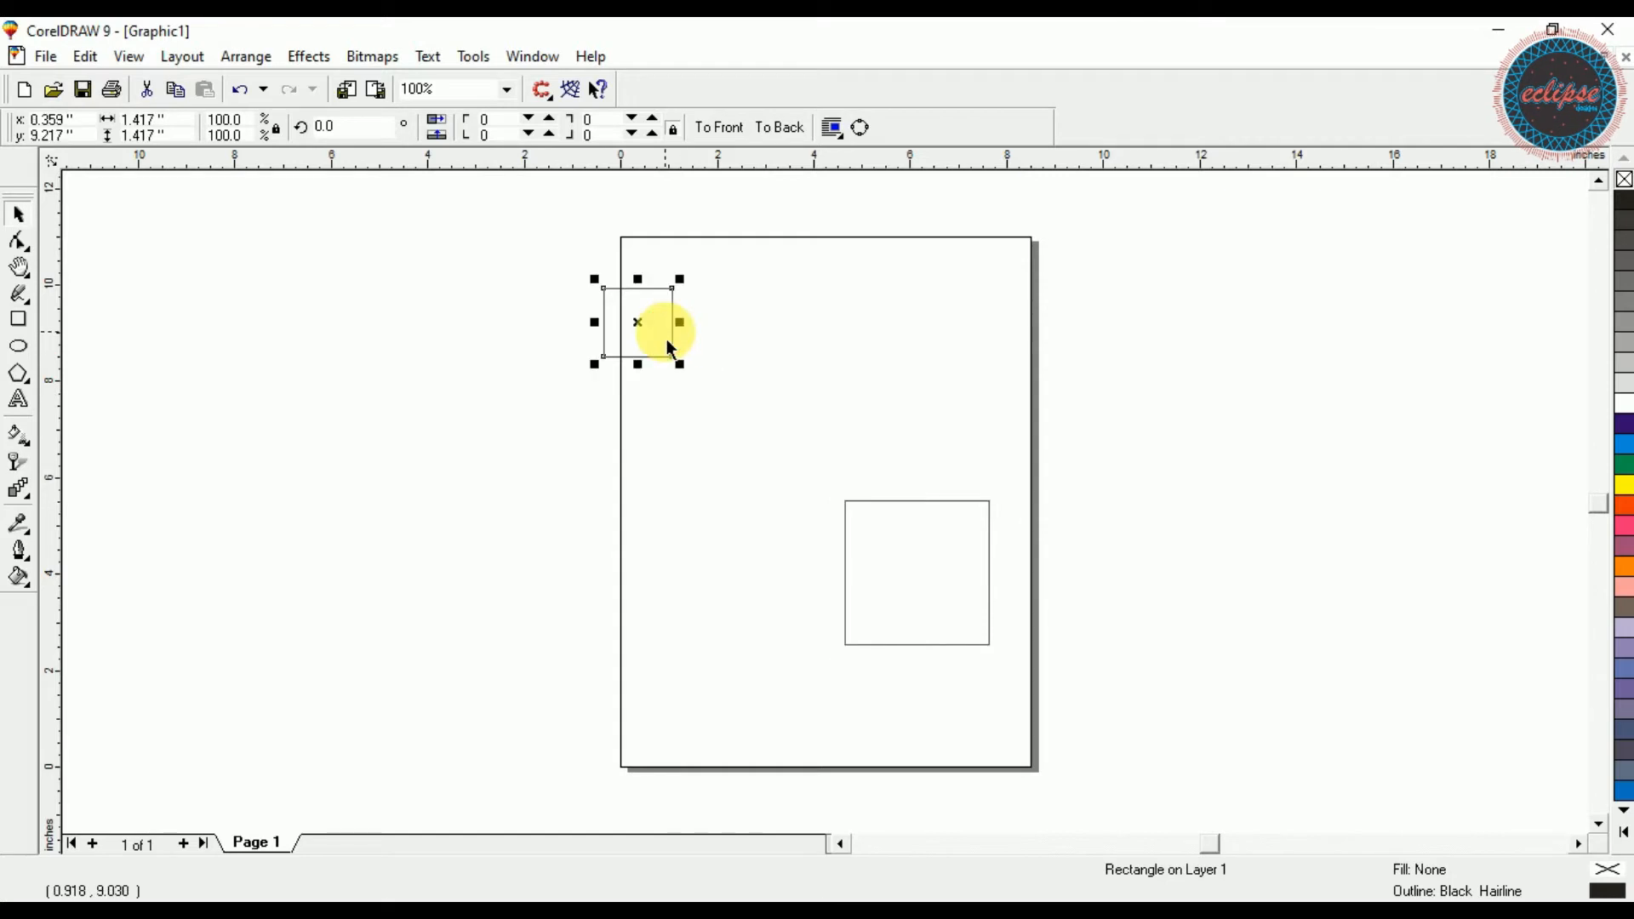
left_click_drag(664, 340, 719, 337)
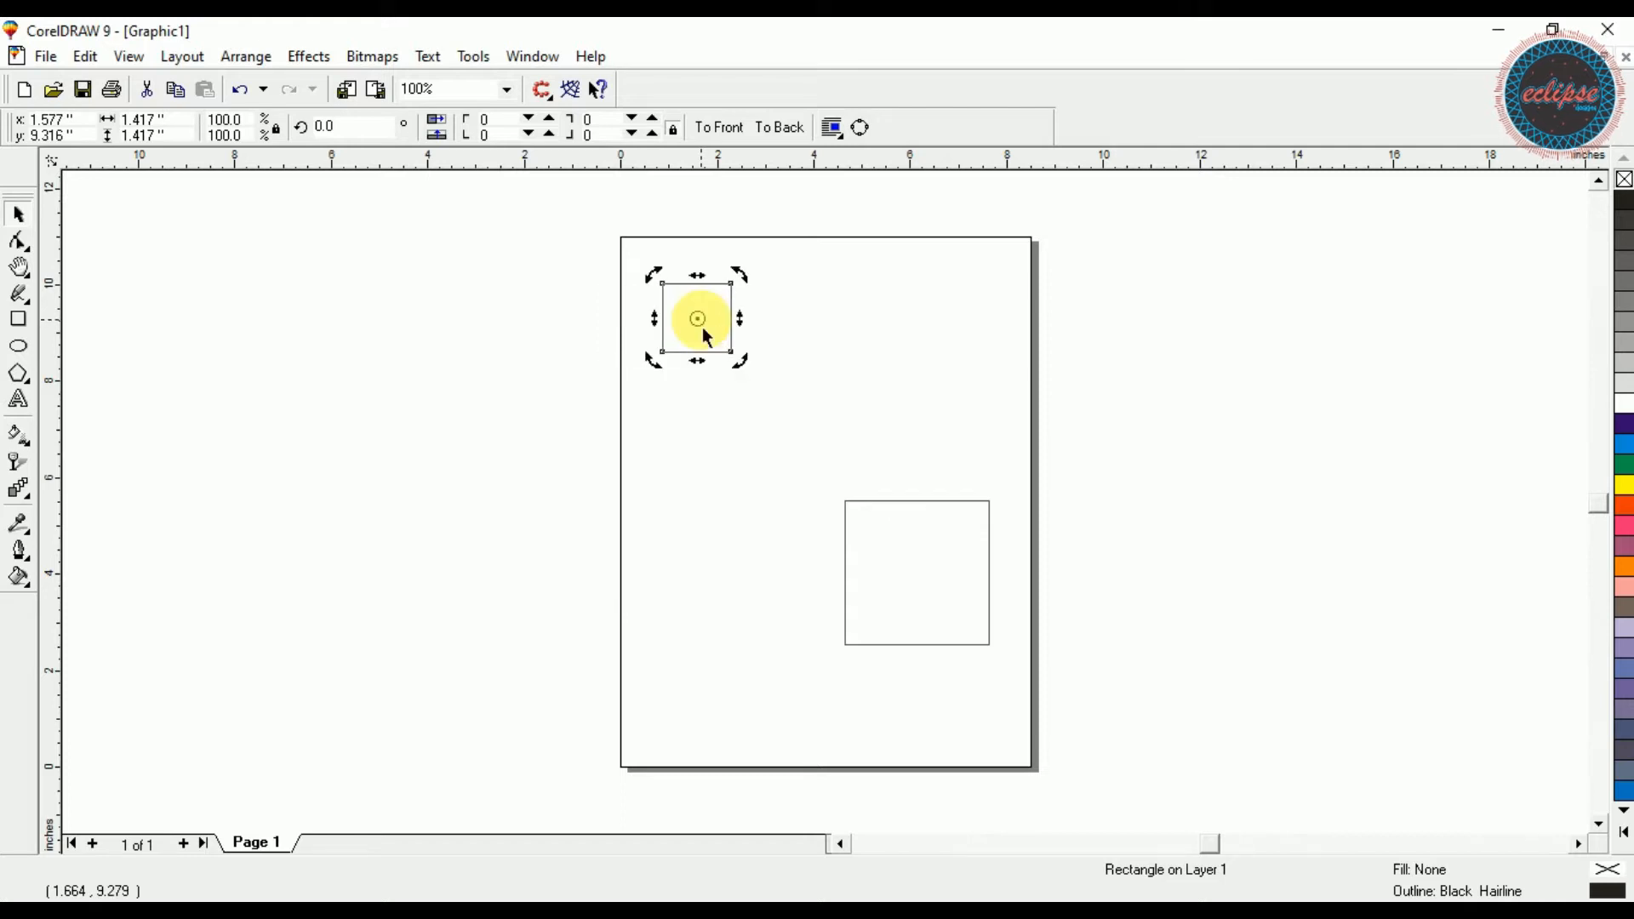
Blend the small square into the large square with 15 steps
left_click(19, 490)
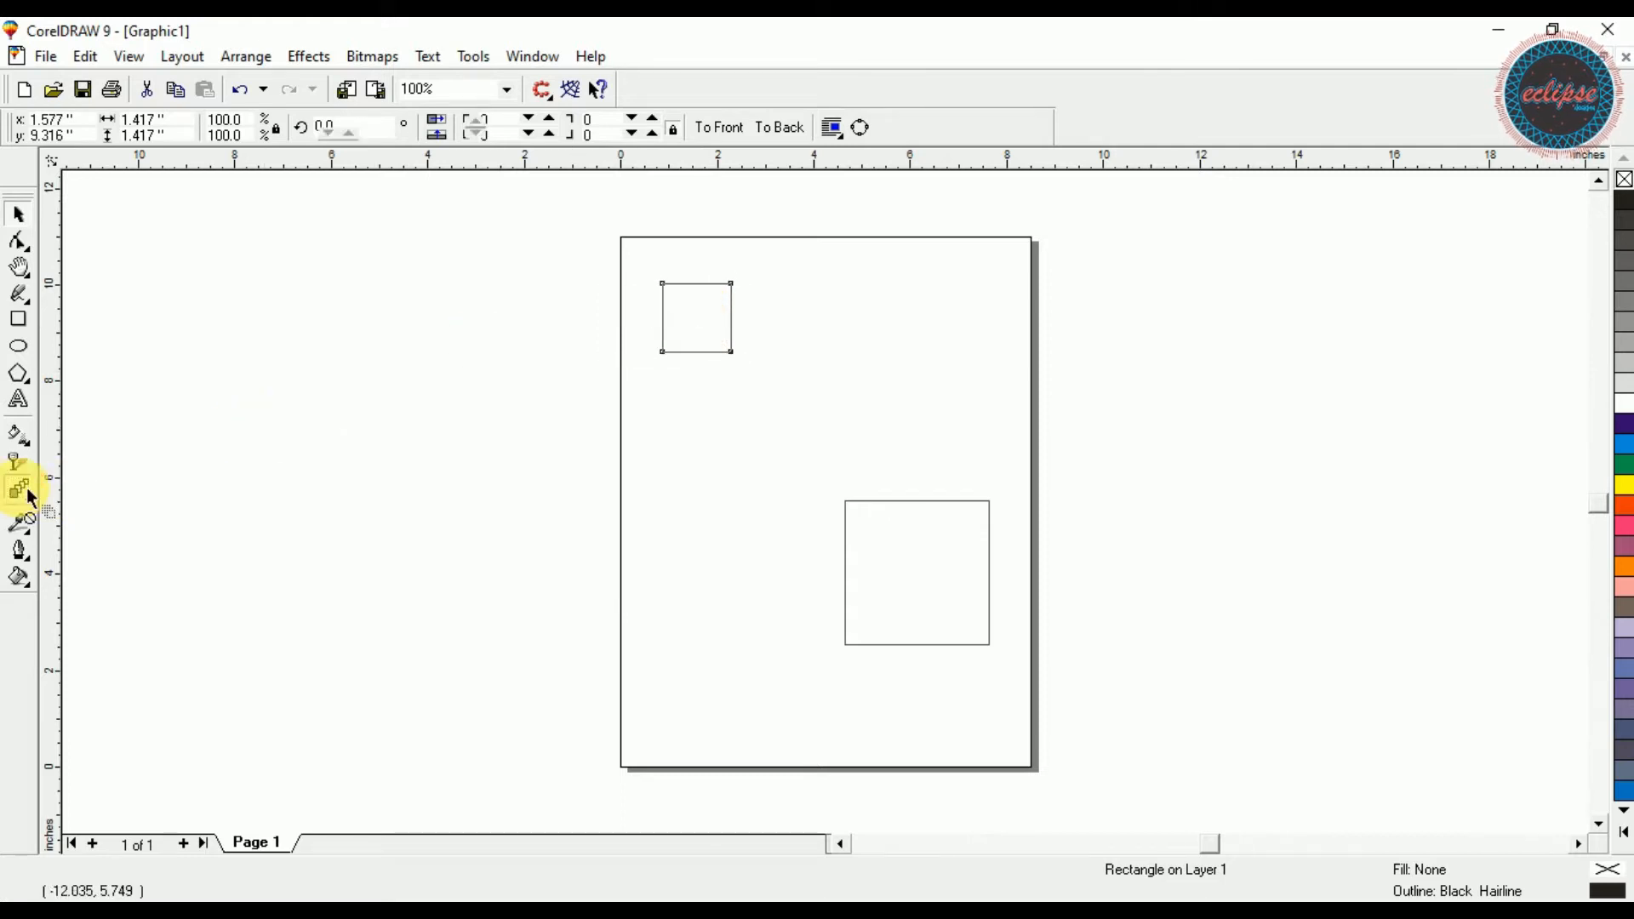
left_click_drag(704, 324, 885, 548)
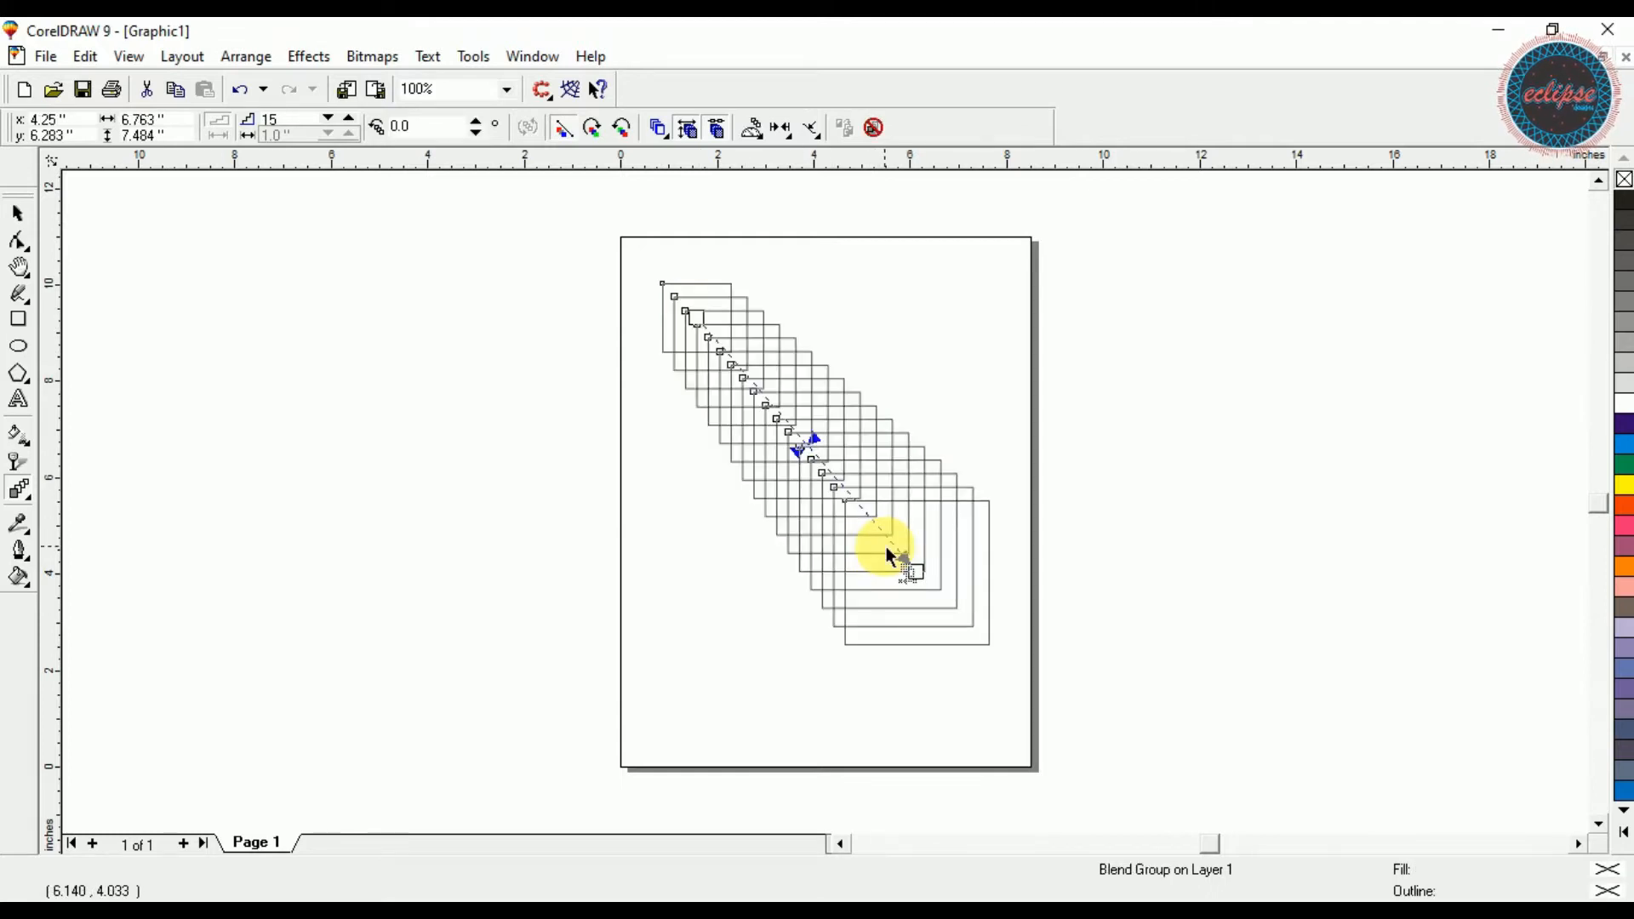
key("space")
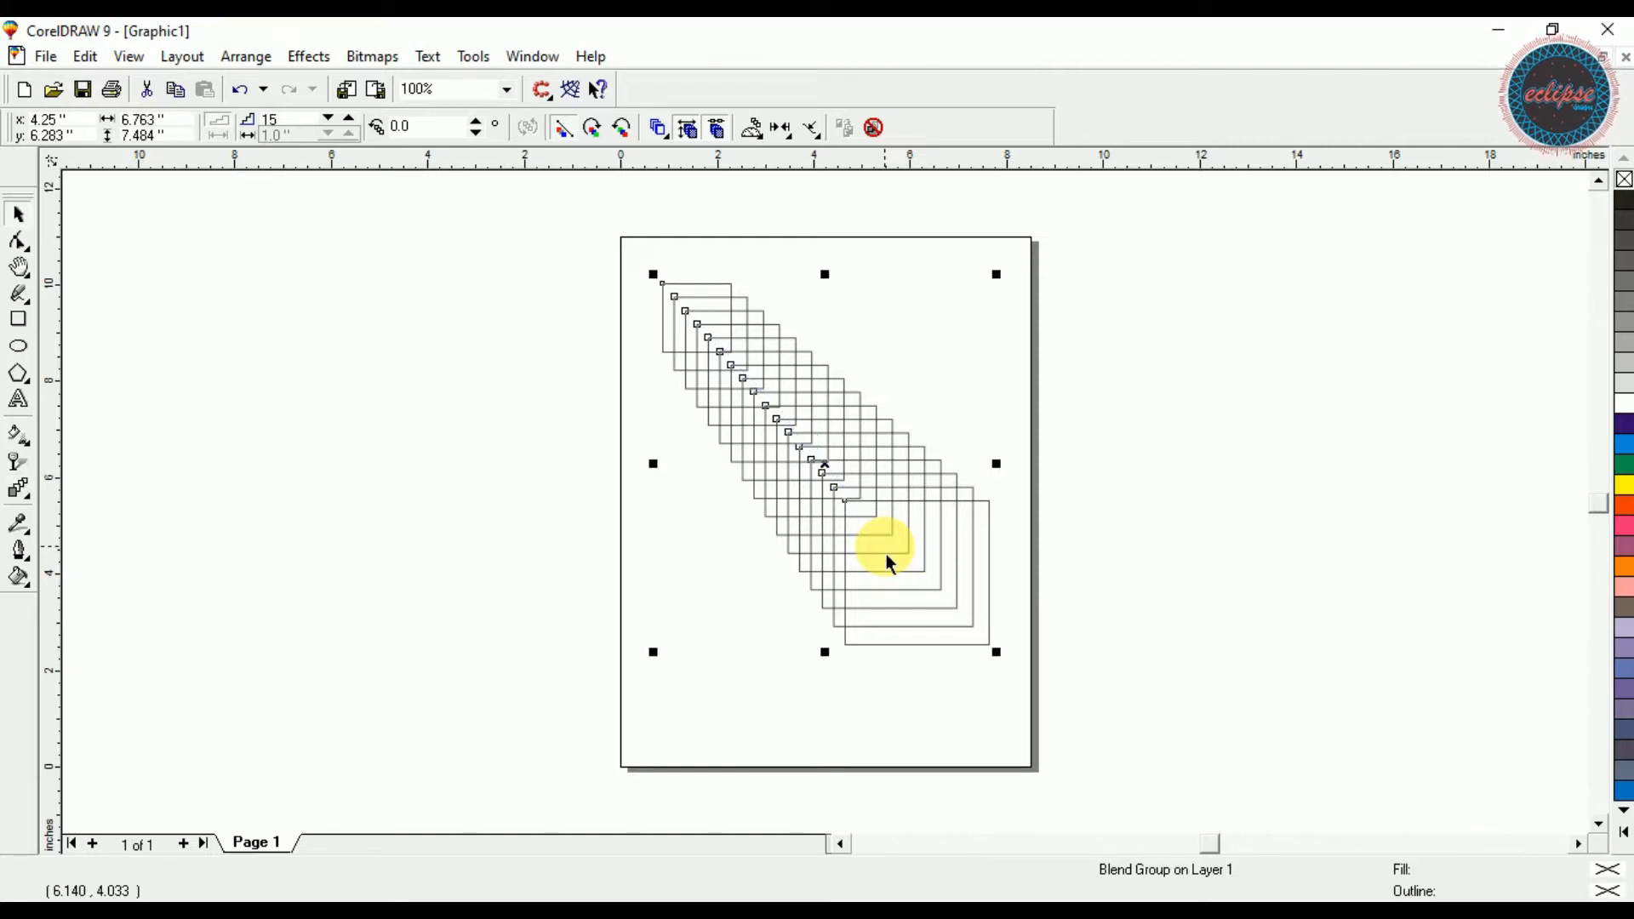
left_click(1045, 568)
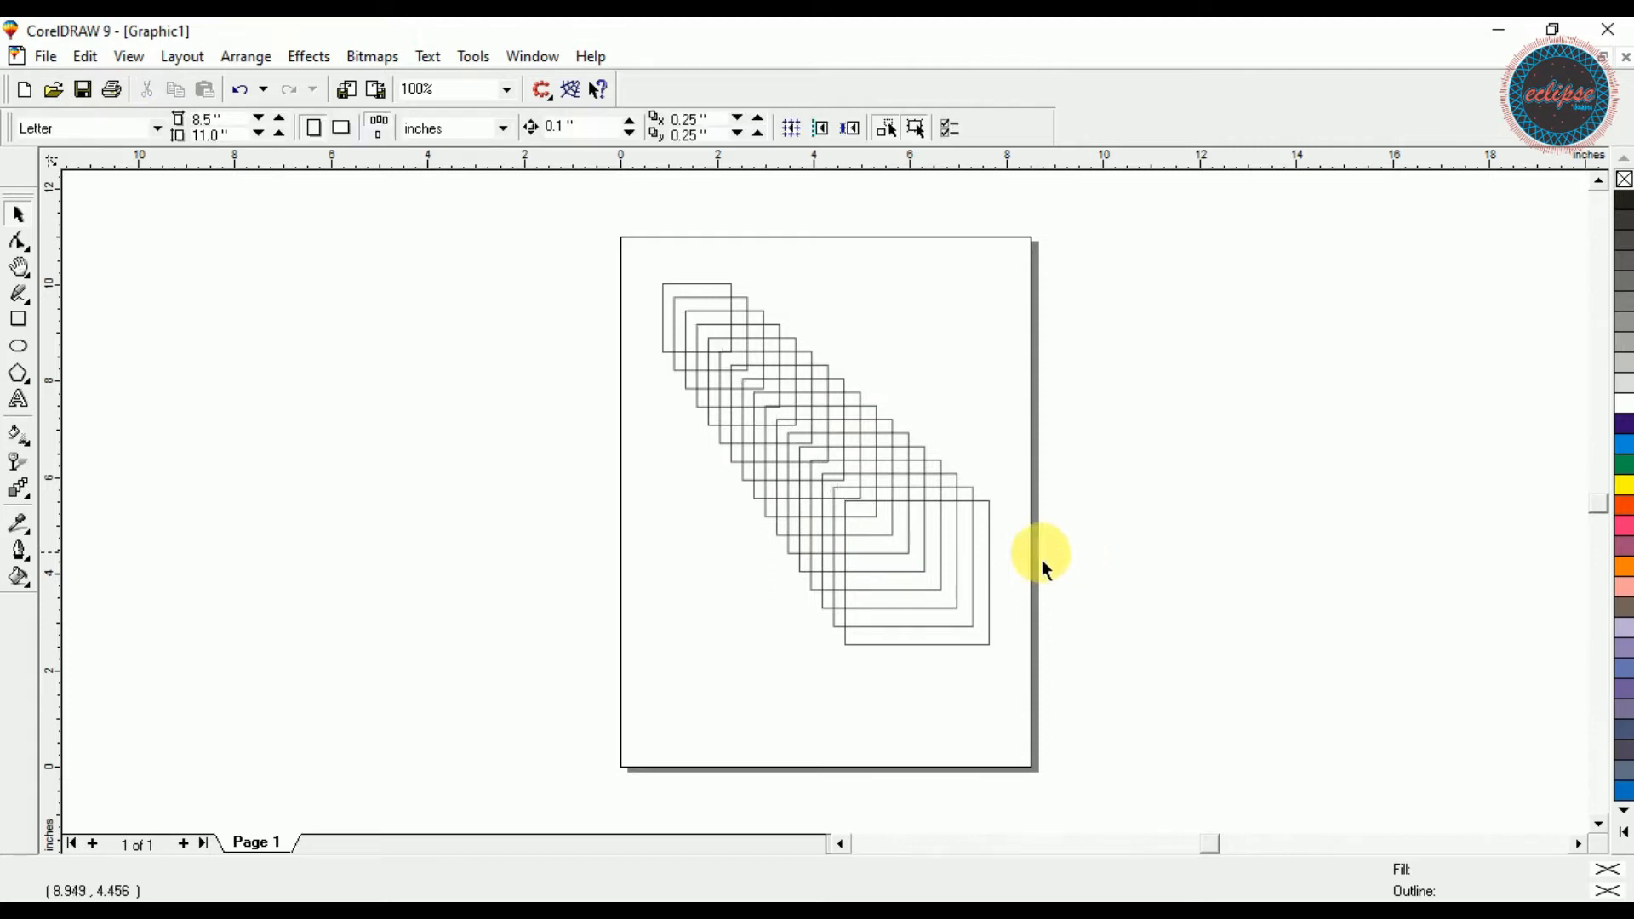
Fill the blend's large control square with orange and its small control square with deep yellow
left_click(991, 563)
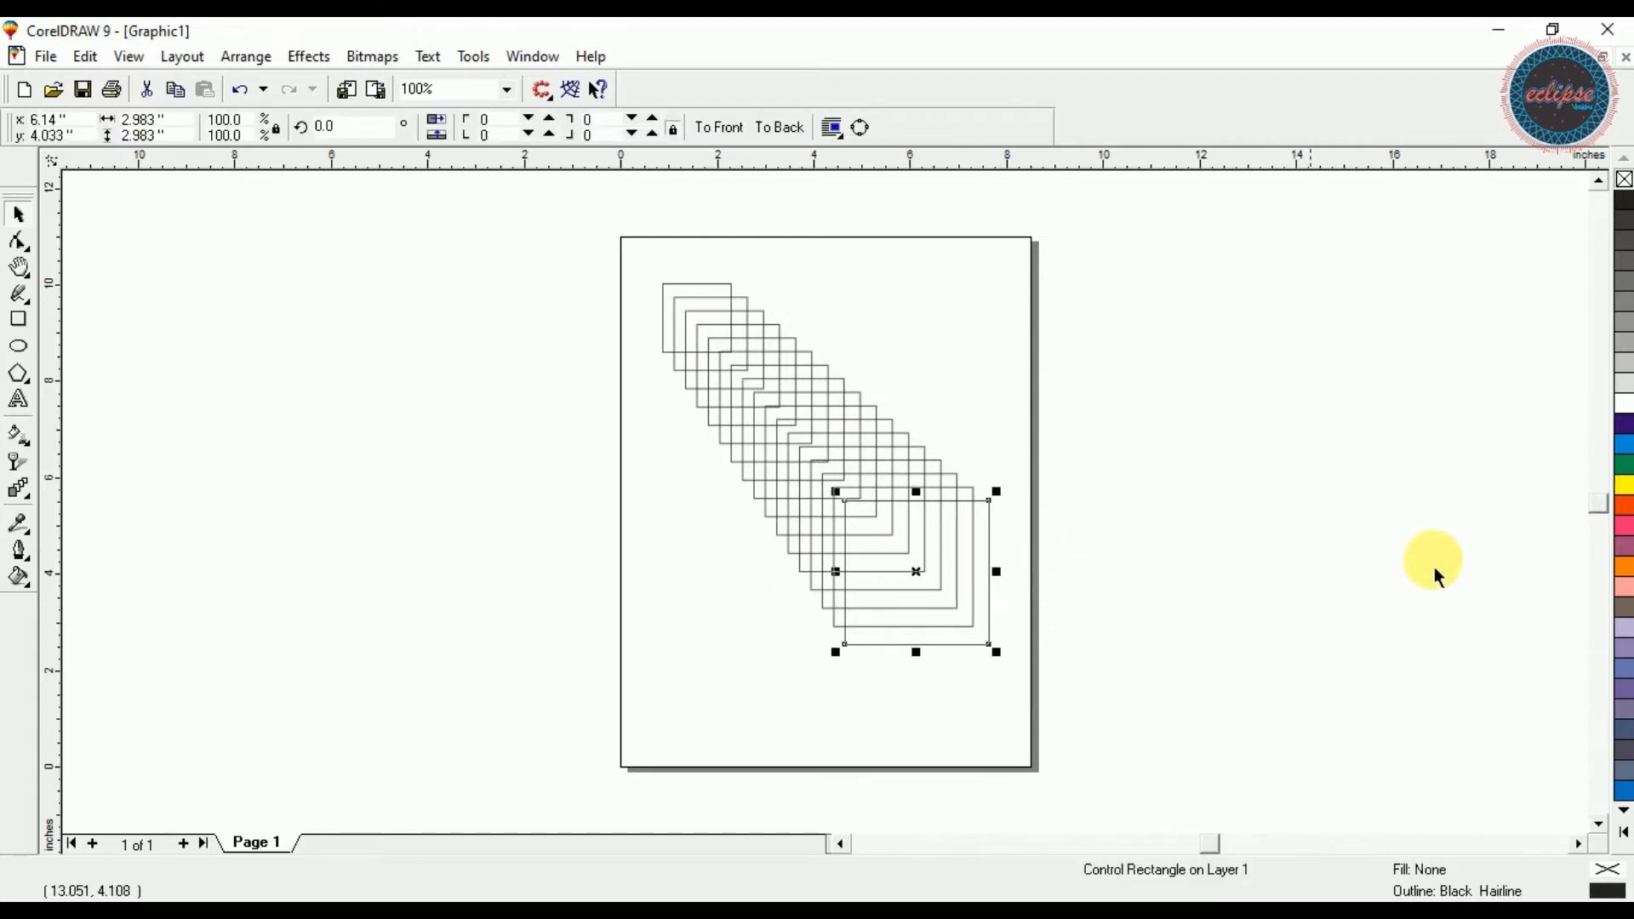
left_click(1621, 570)
left_click(674, 296)
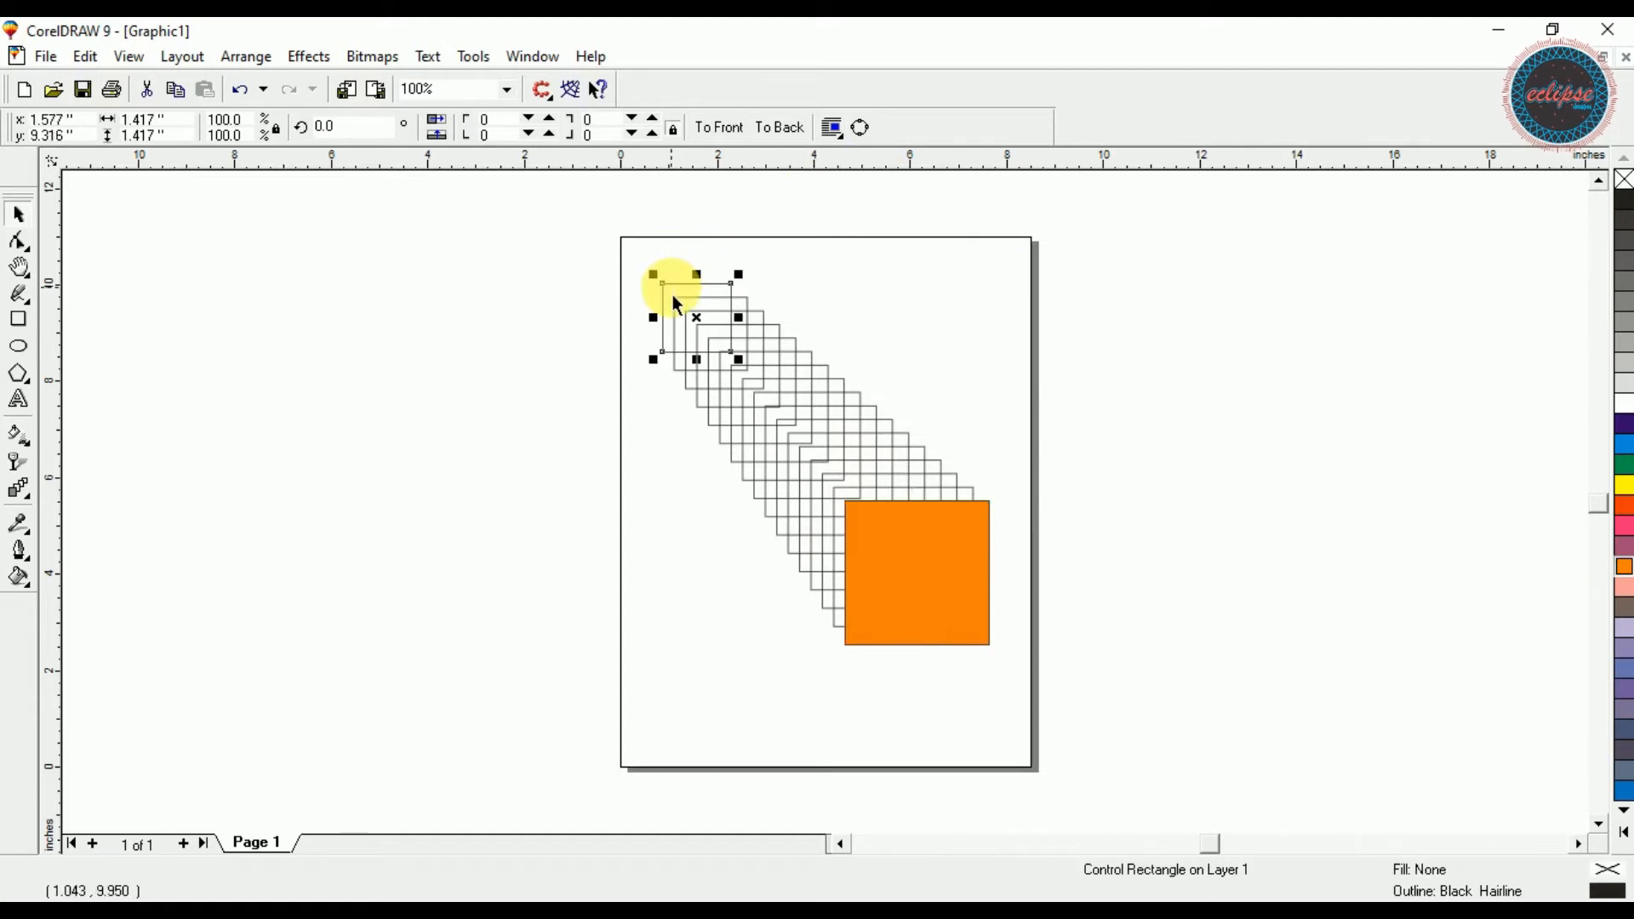
left_click(1623, 832)
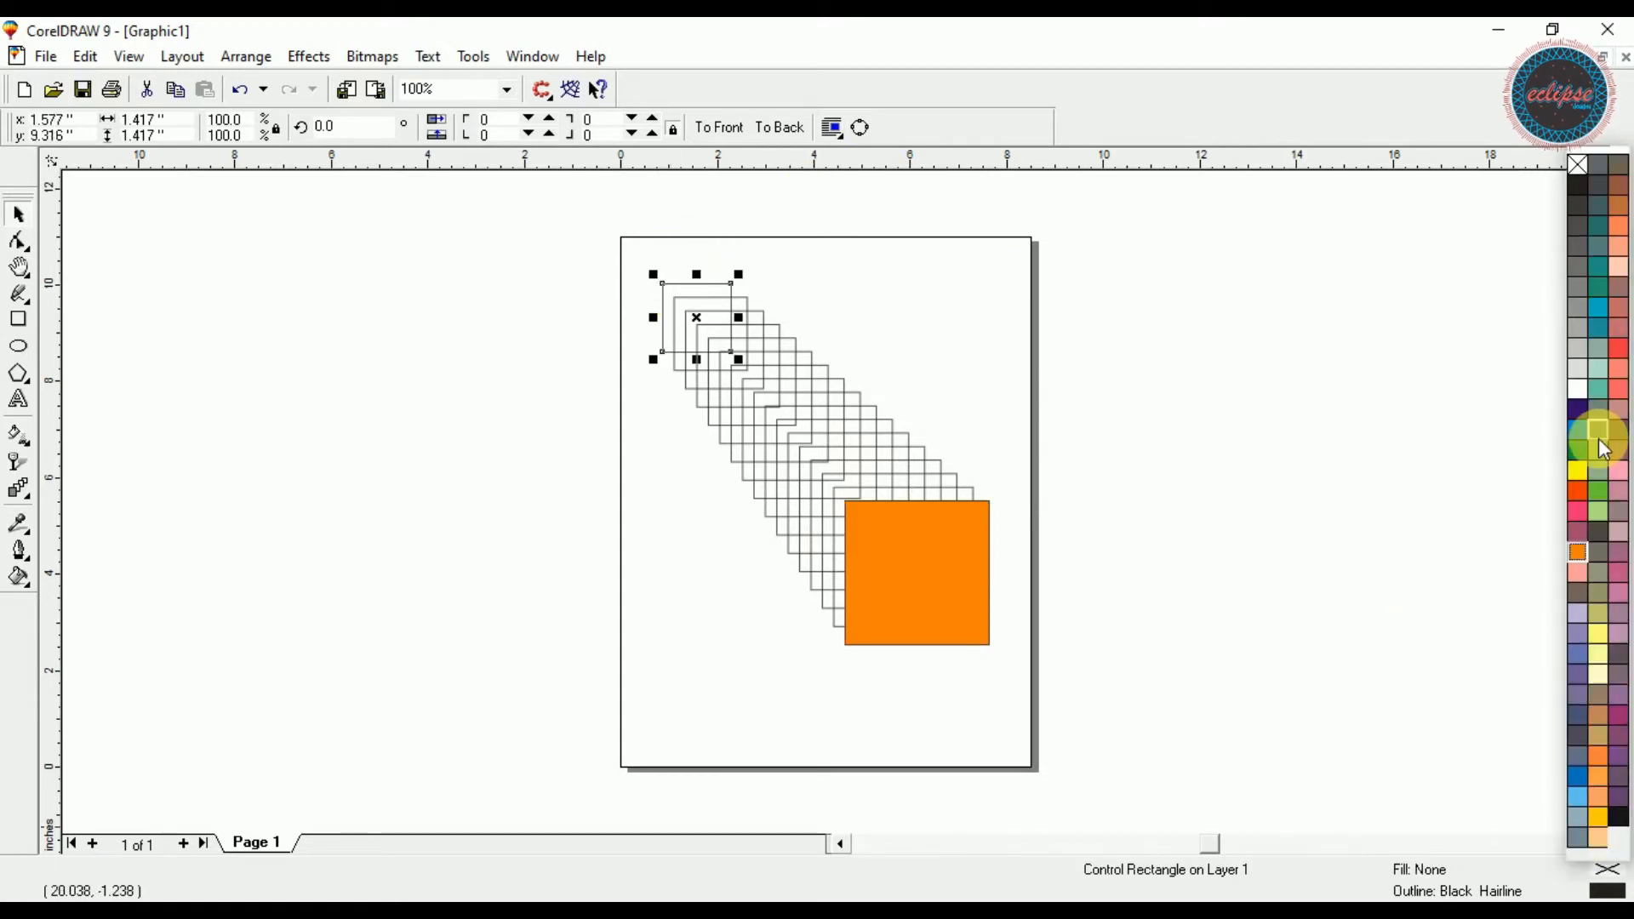
left_click(1596, 817)
left_click(1333, 603)
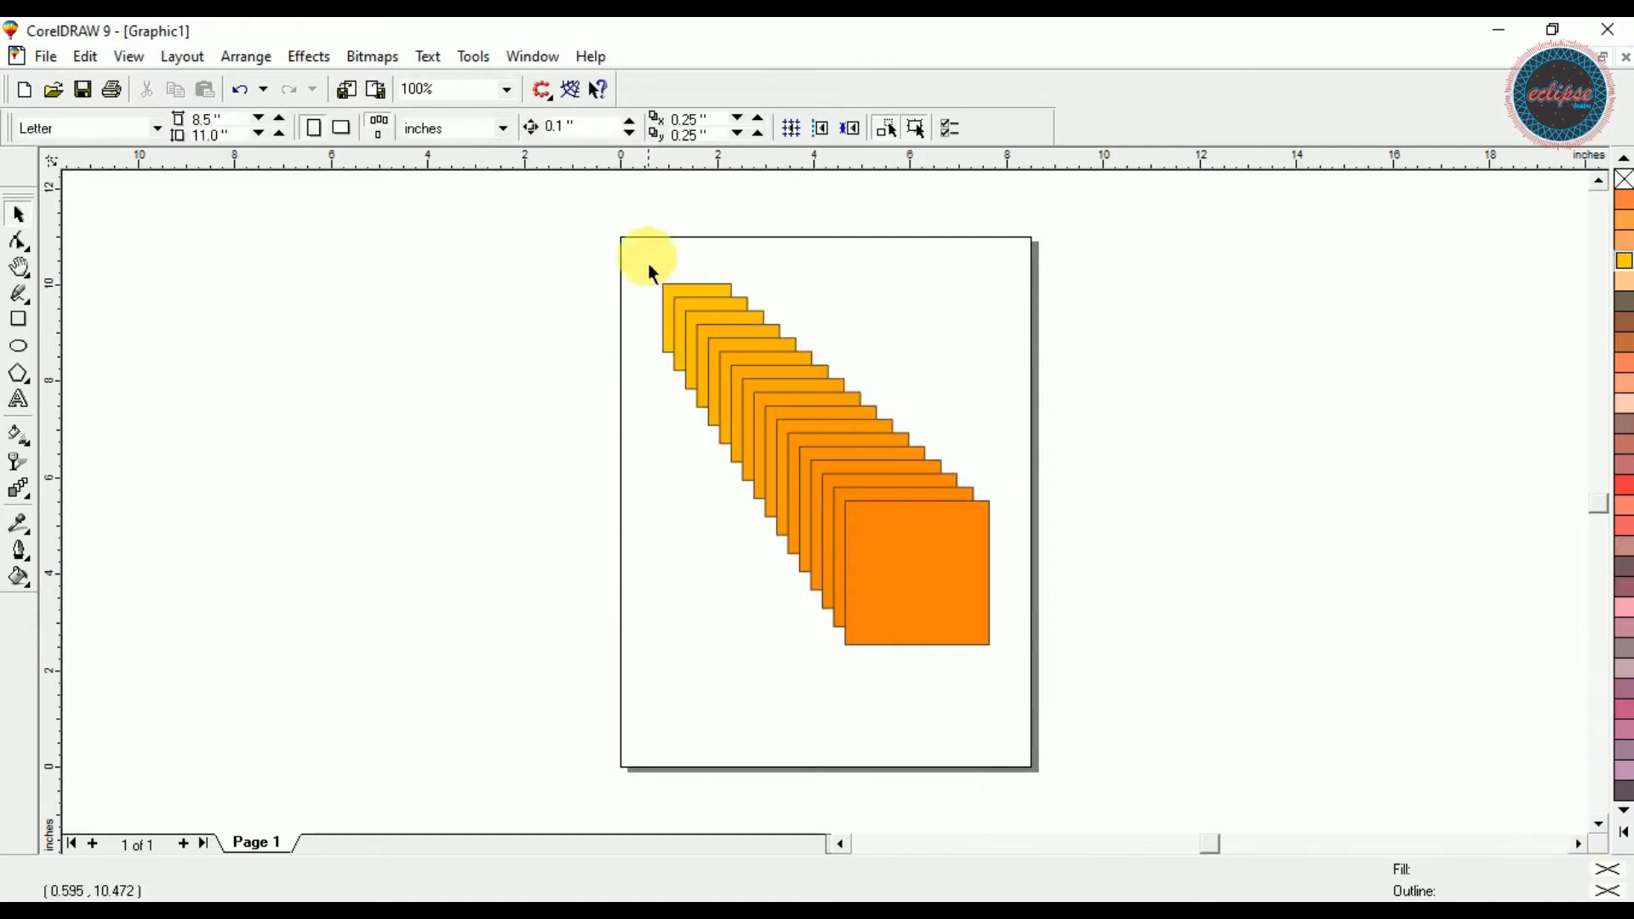
Remove the outline from the whole orange and yellow blend group
left_click_drag(627, 241, 1056, 697)
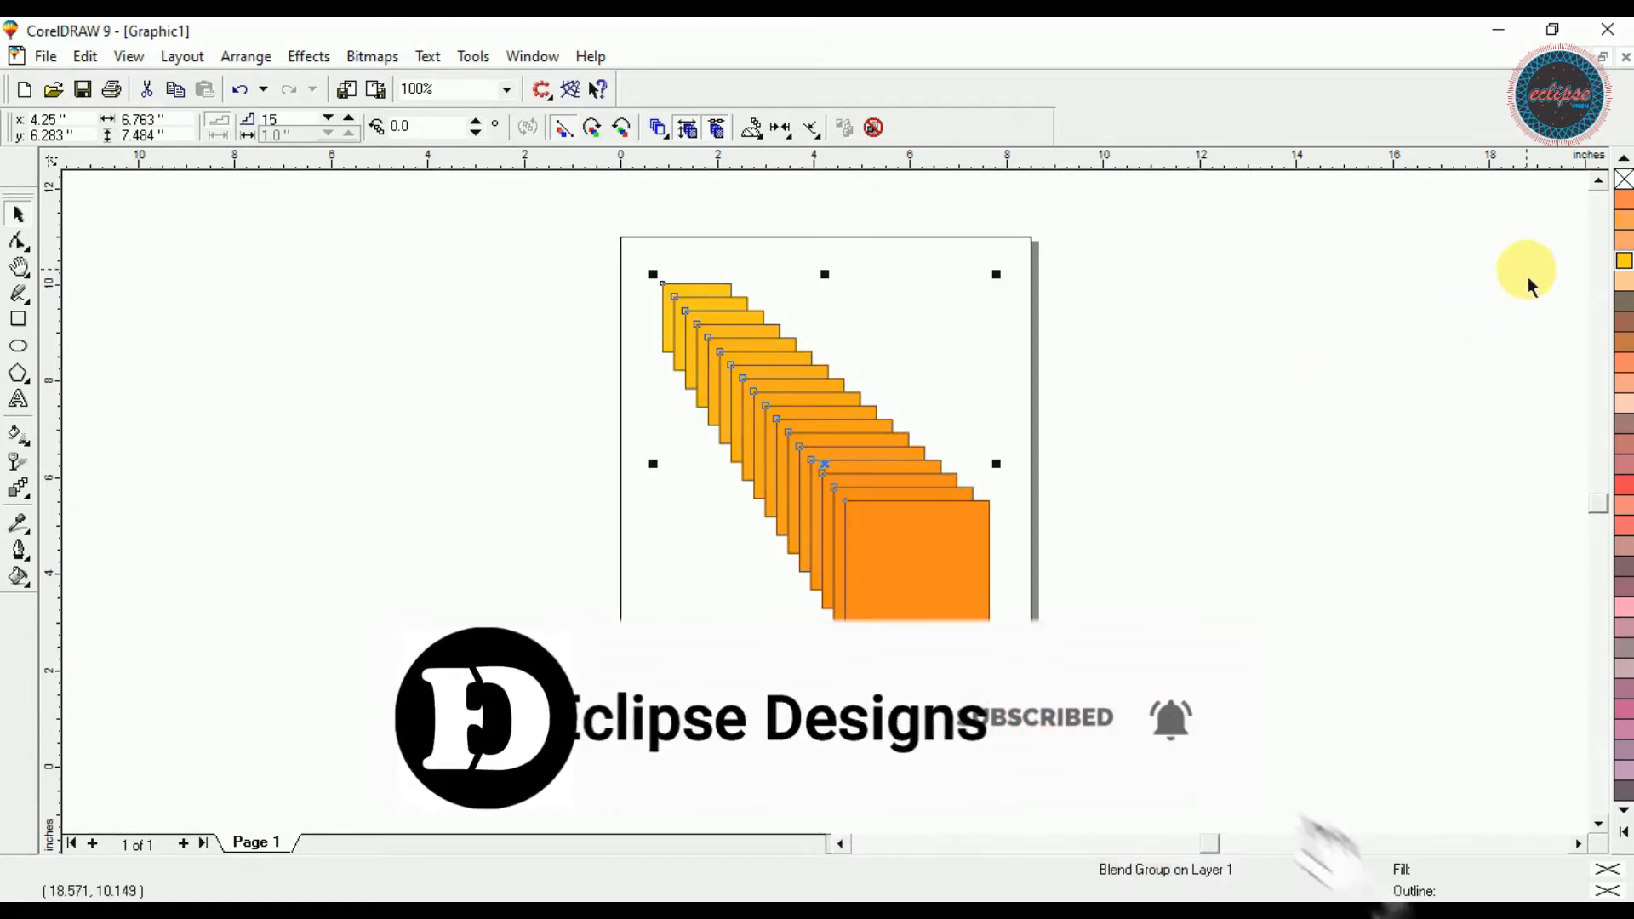
right_click(1622, 187)
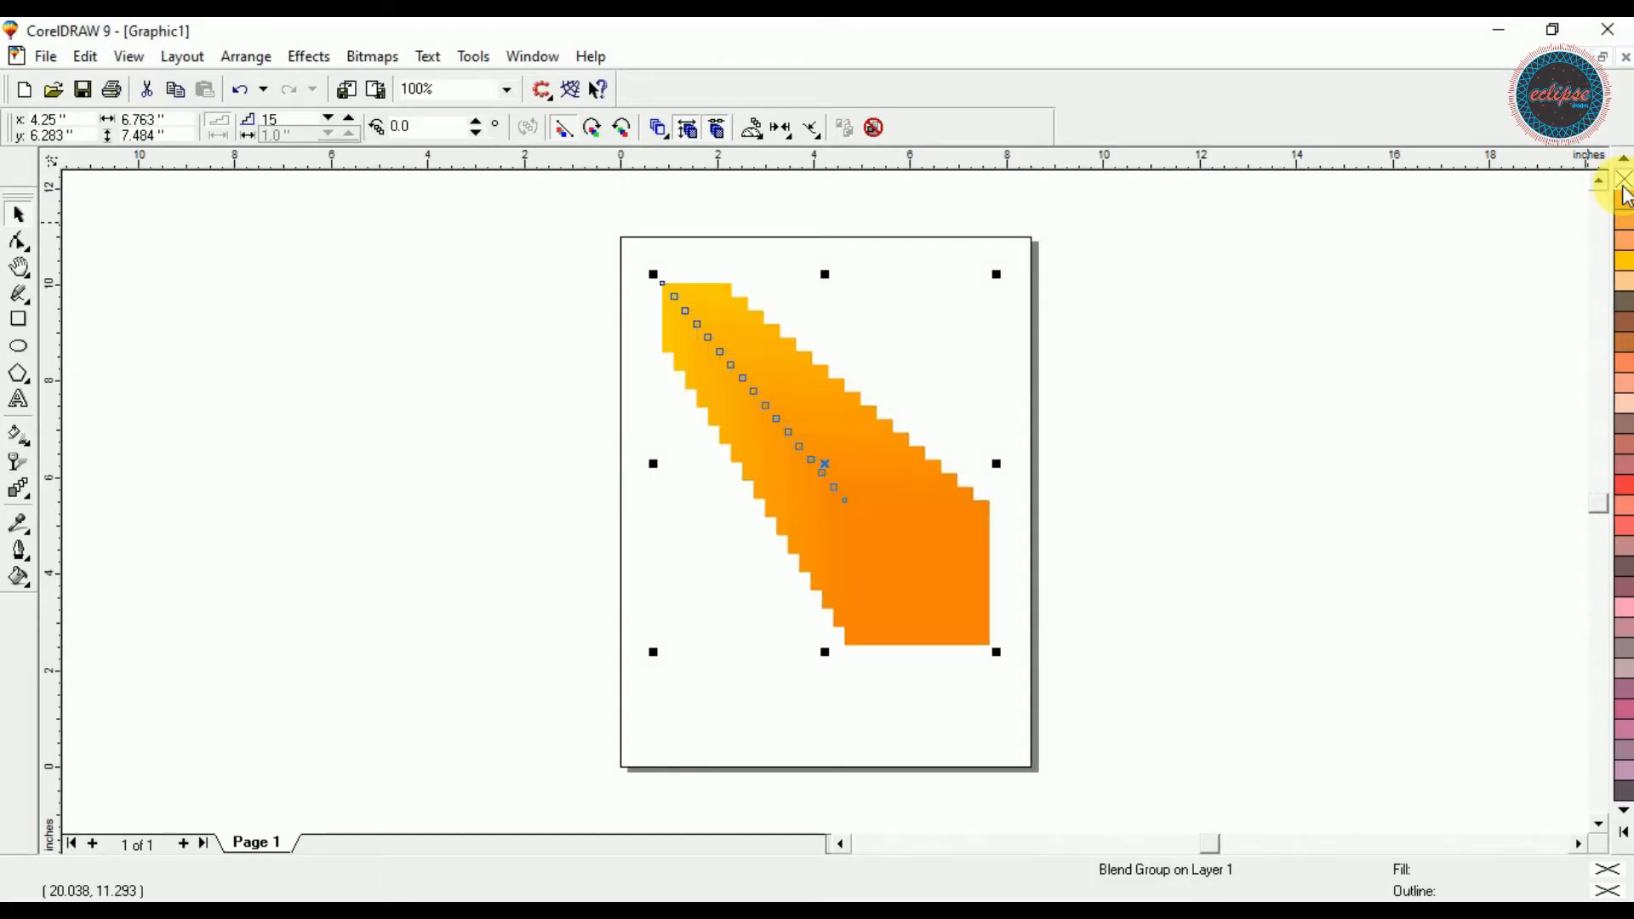
left_click(1372, 370)
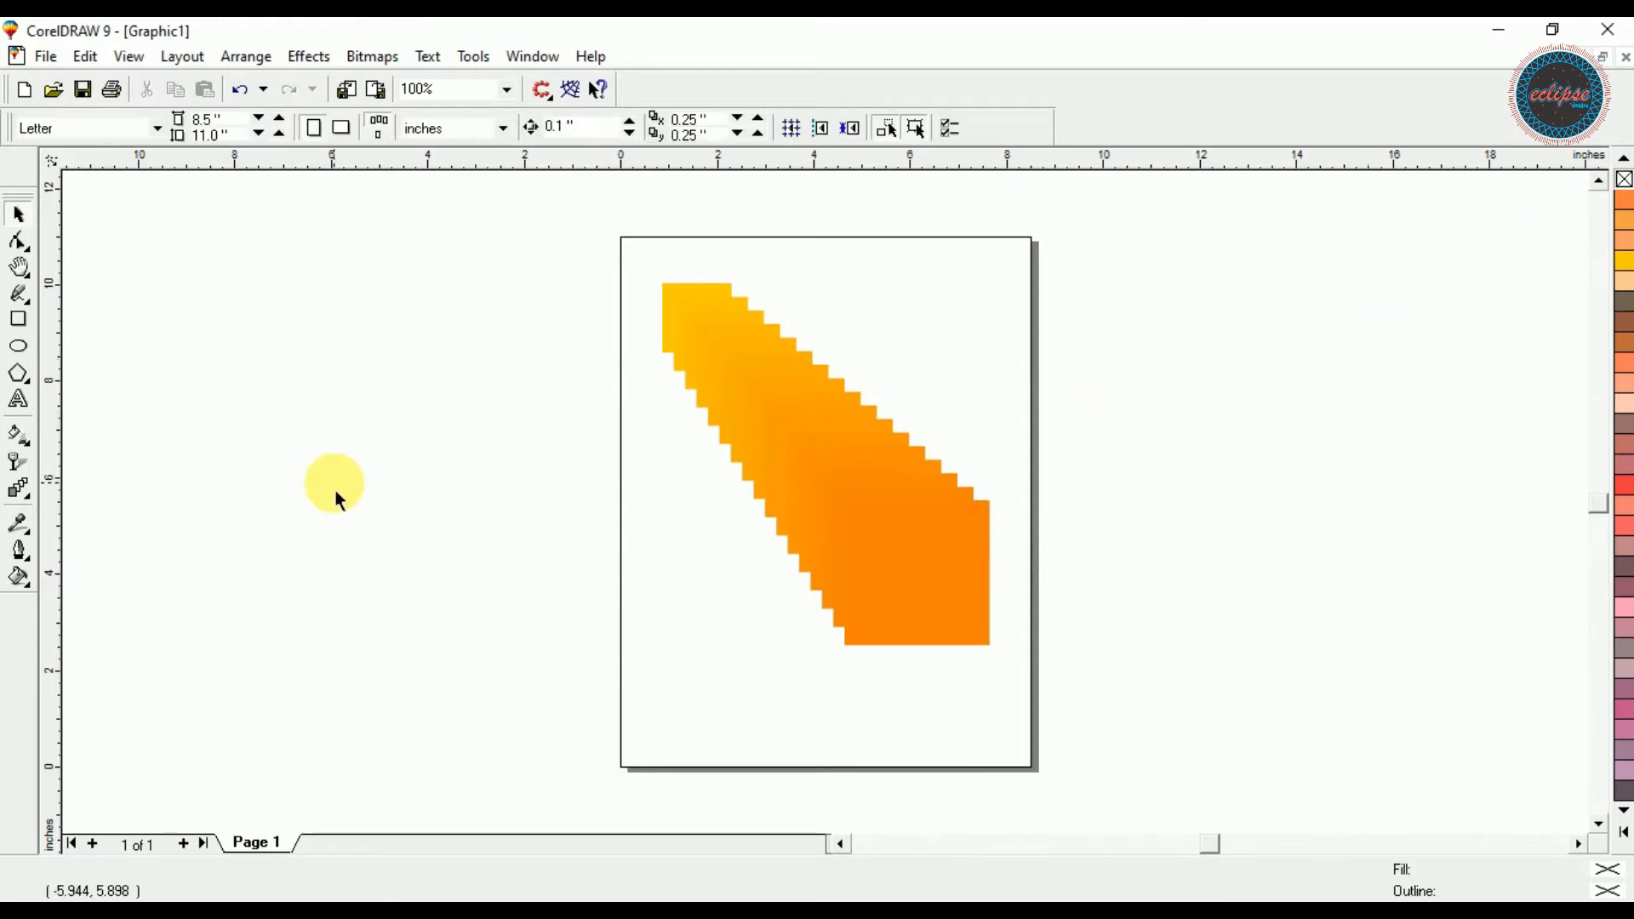
left_click(671, 296)
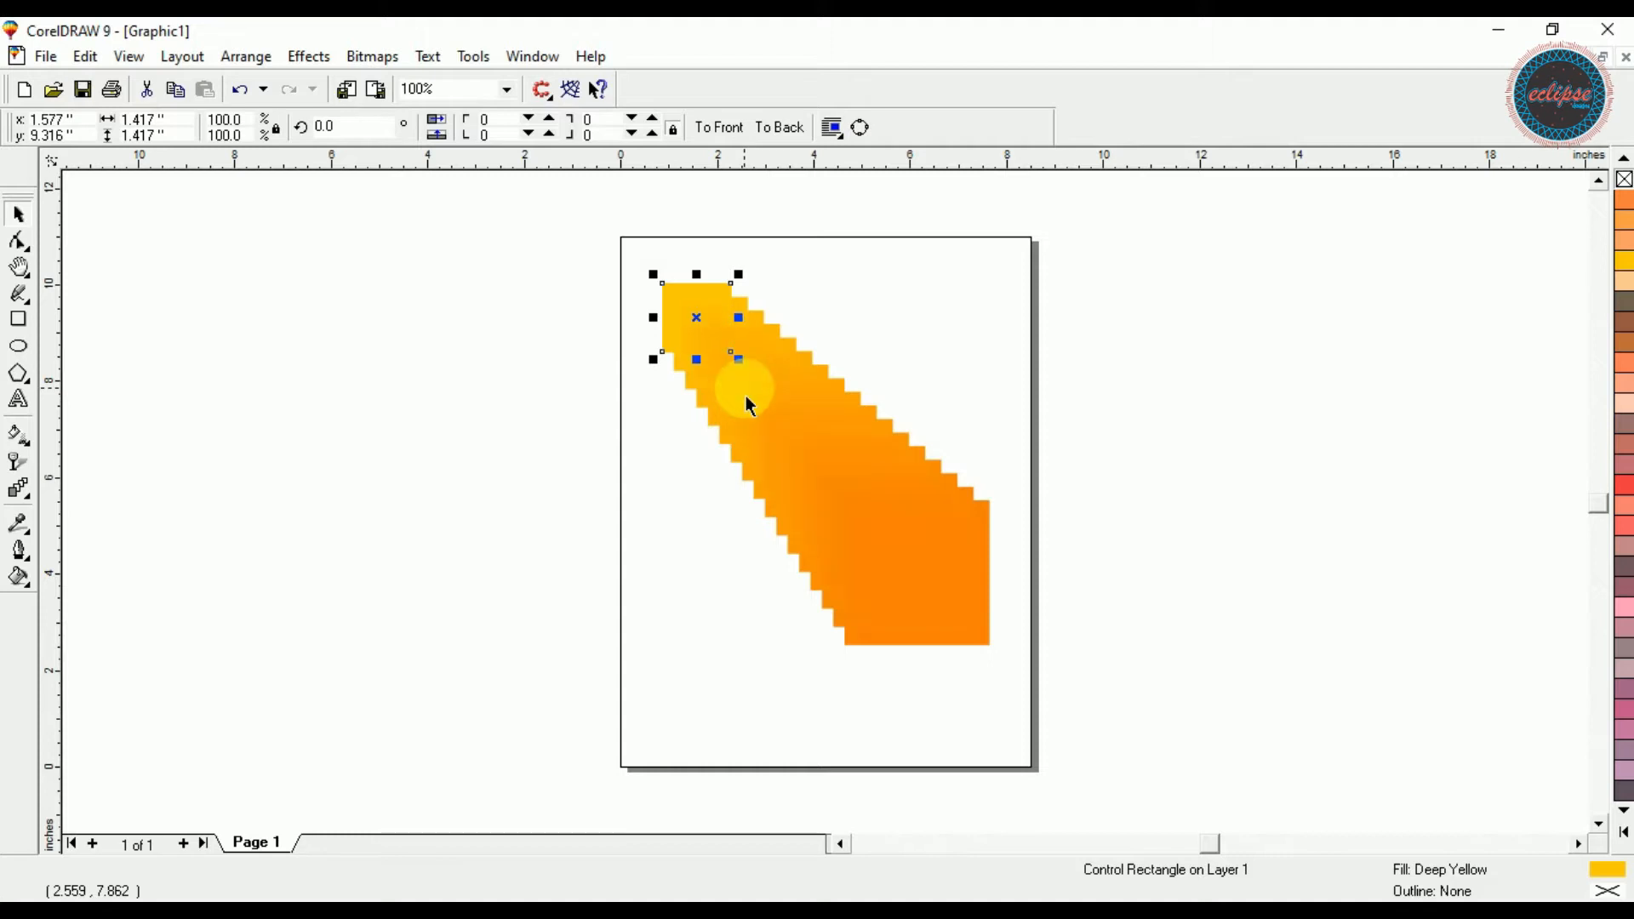
left_click(596, 372)
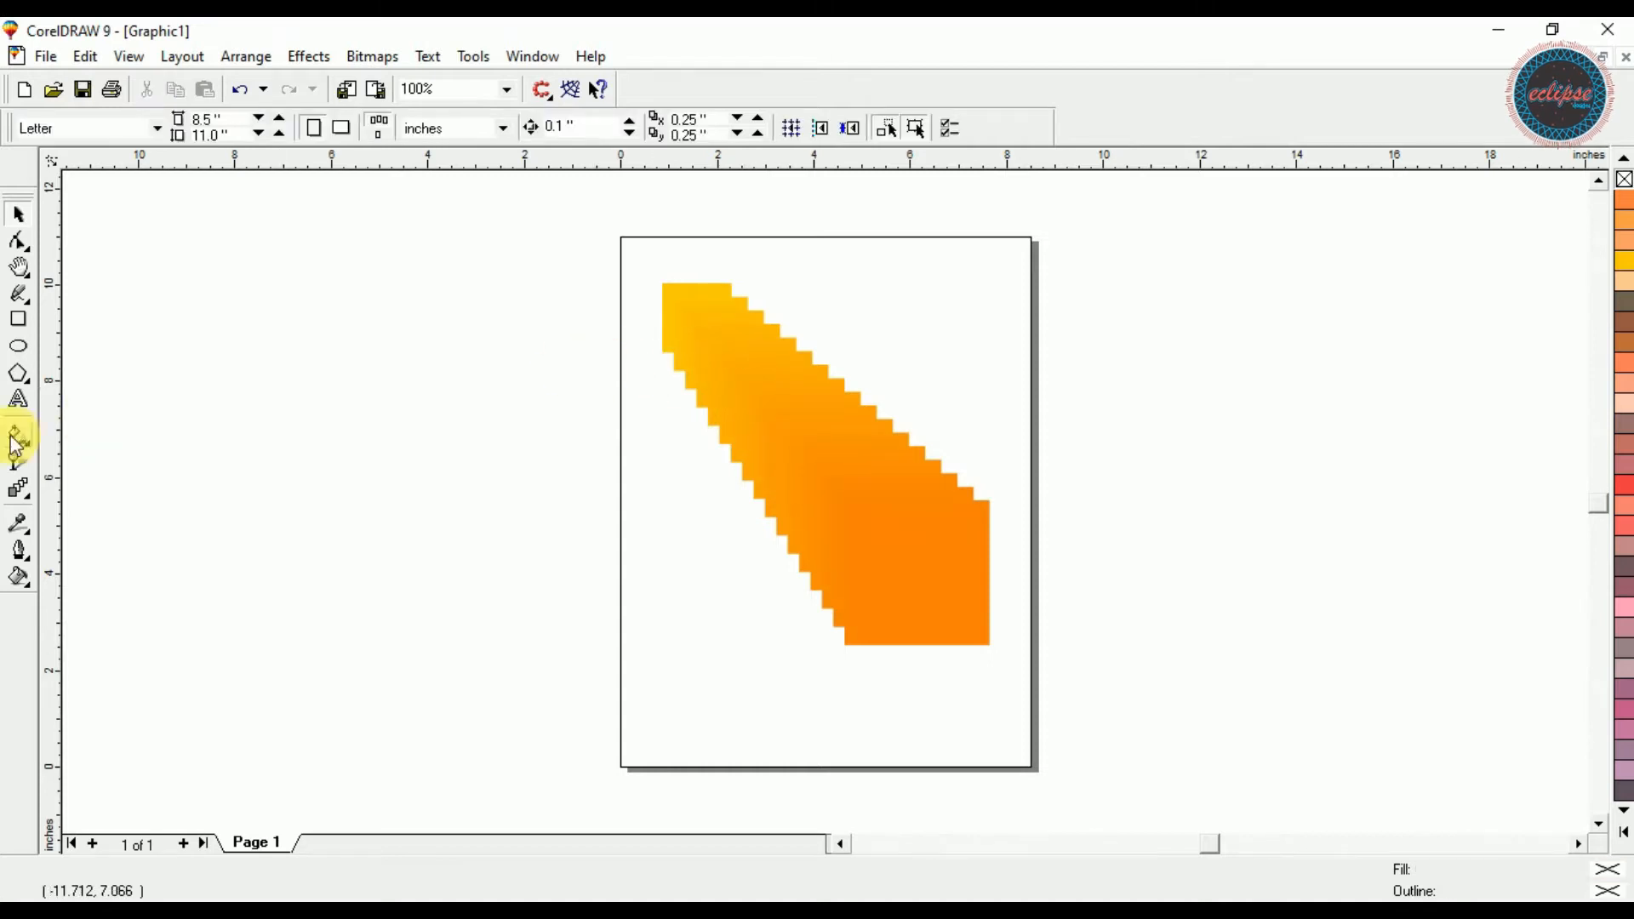
Outside the page's left edge, draw a square about 1.9 inches wide and, below it nearer the page, a circle about 3.8 inches across
left_click(18, 320)
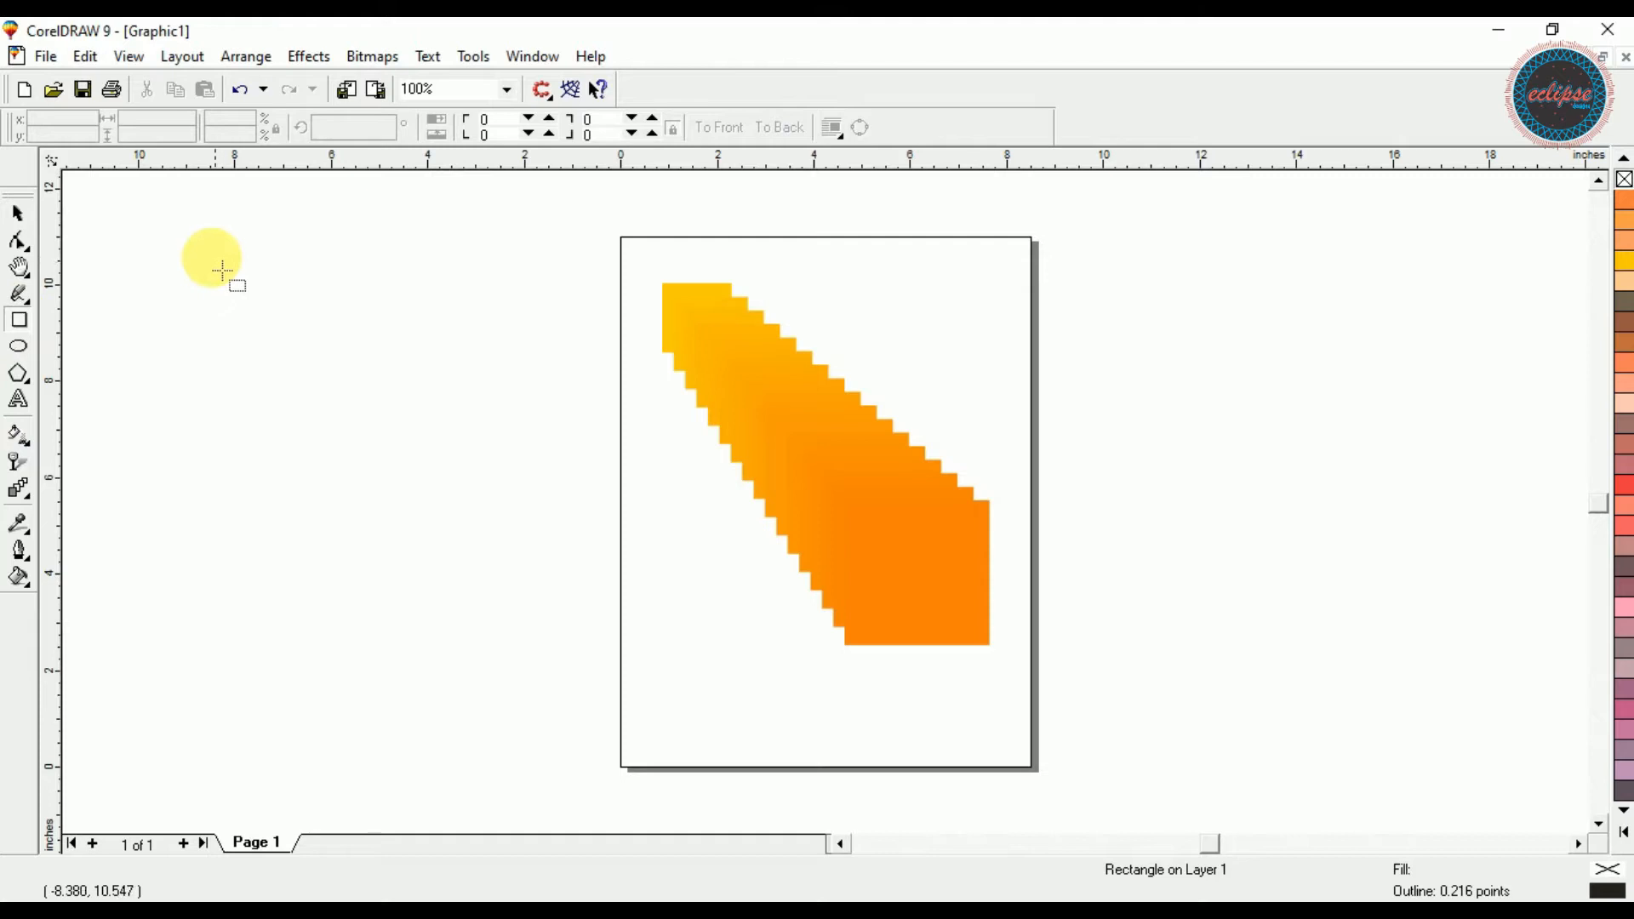
left_click_drag(204, 256, 294, 348)
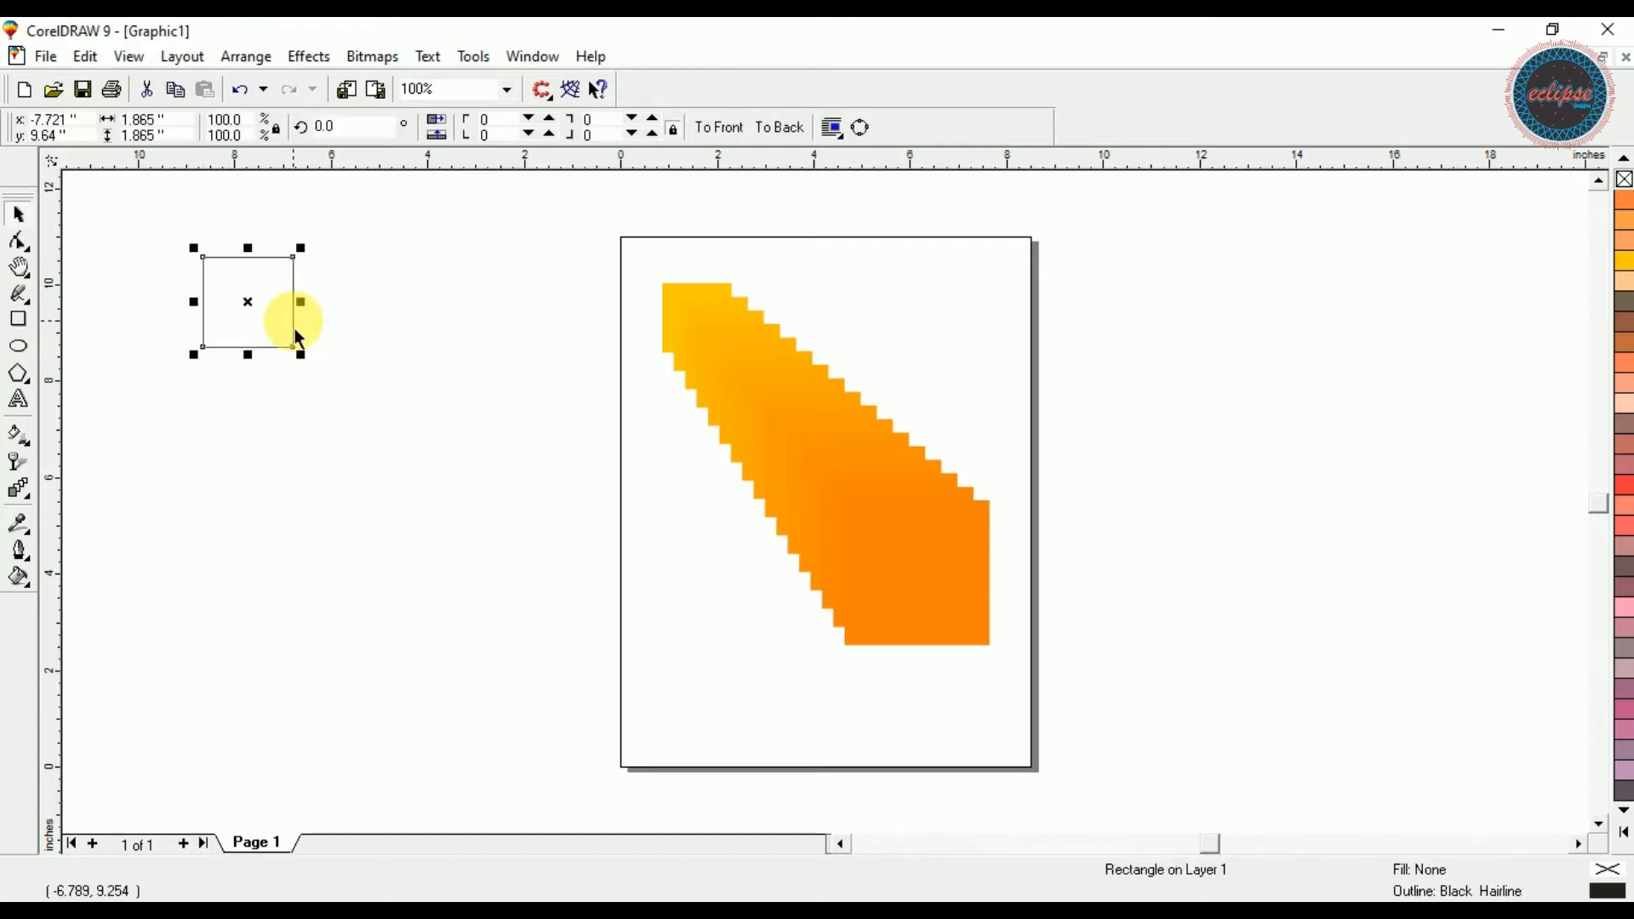
left_click(19, 346)
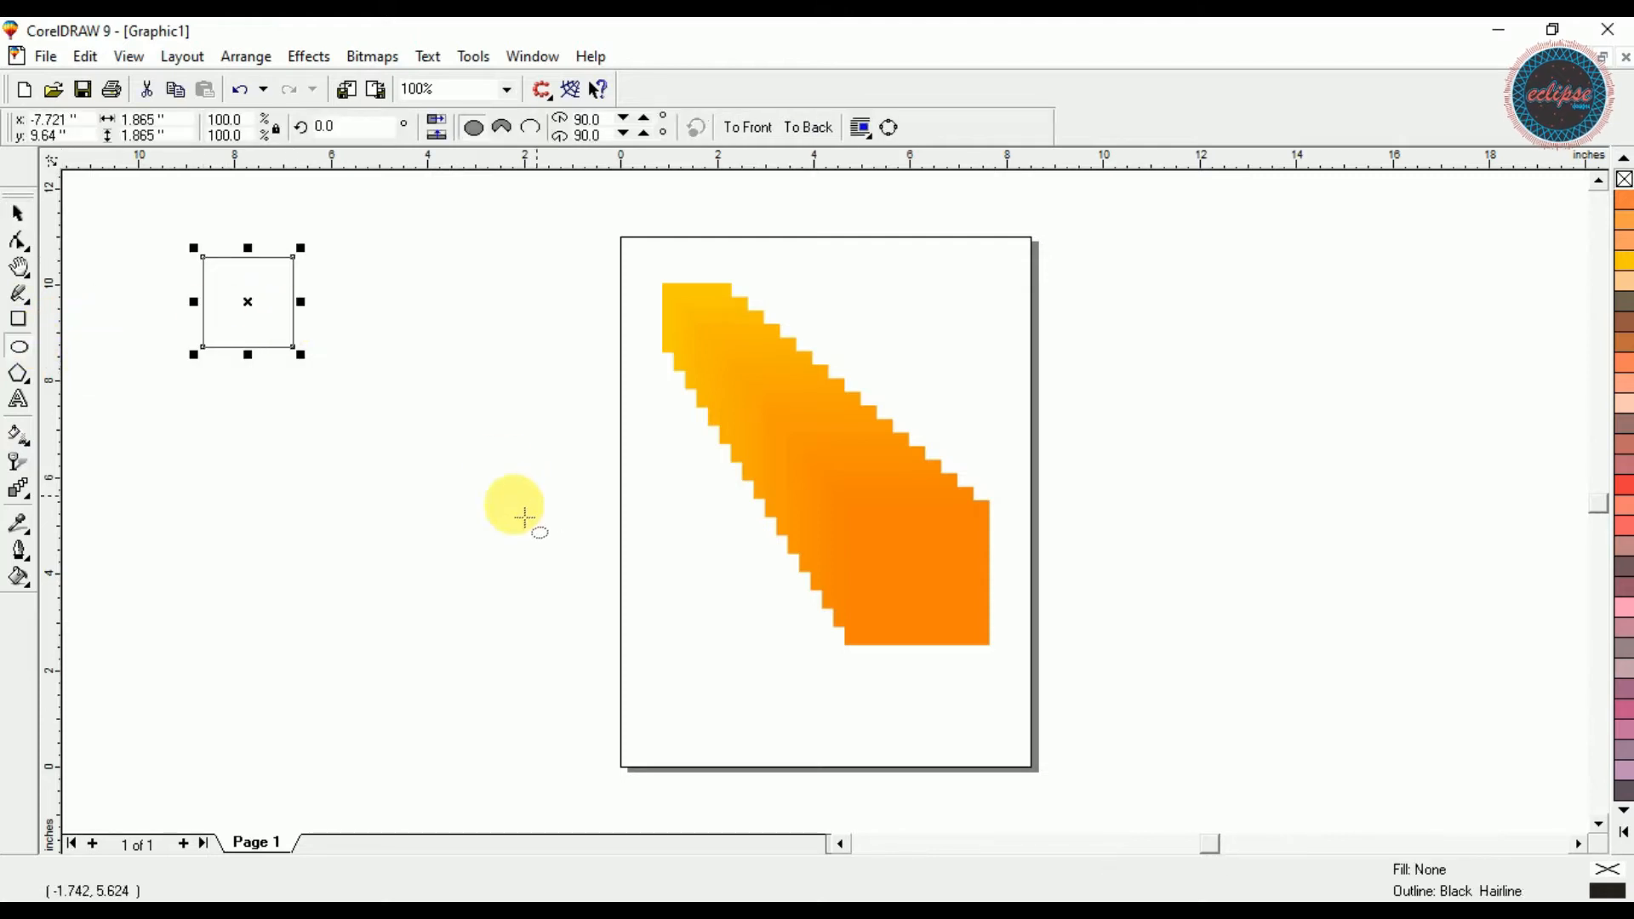
left_click_drag(432, 560, 611, 699)
key("space")
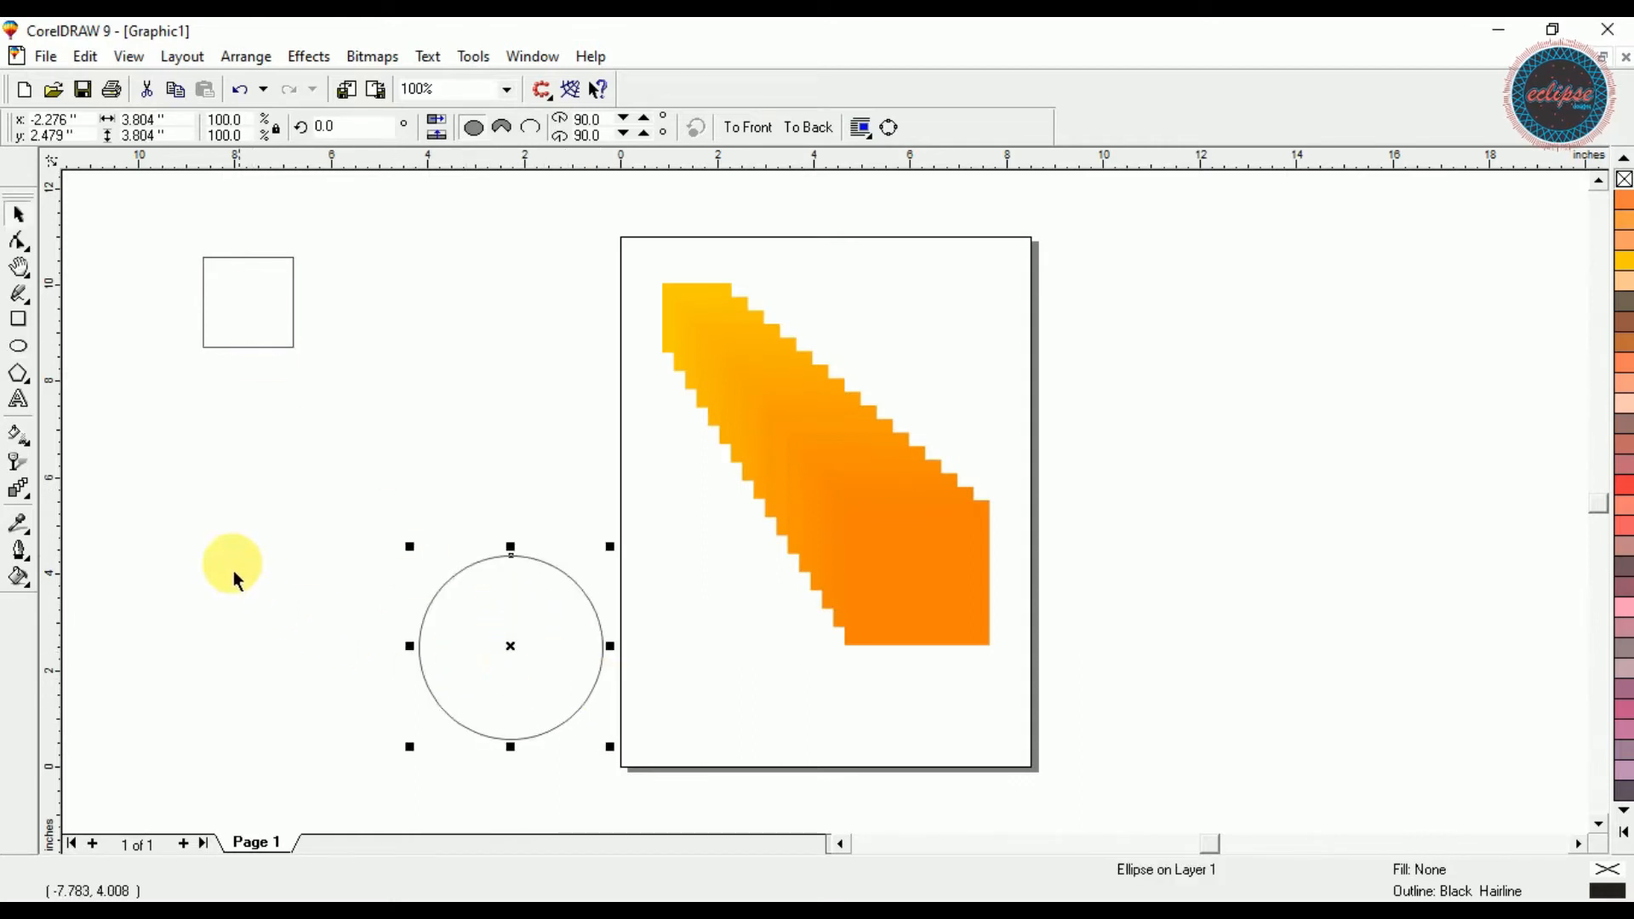
Blend the circle into the new square with 15 steps
left_click(19, 490)
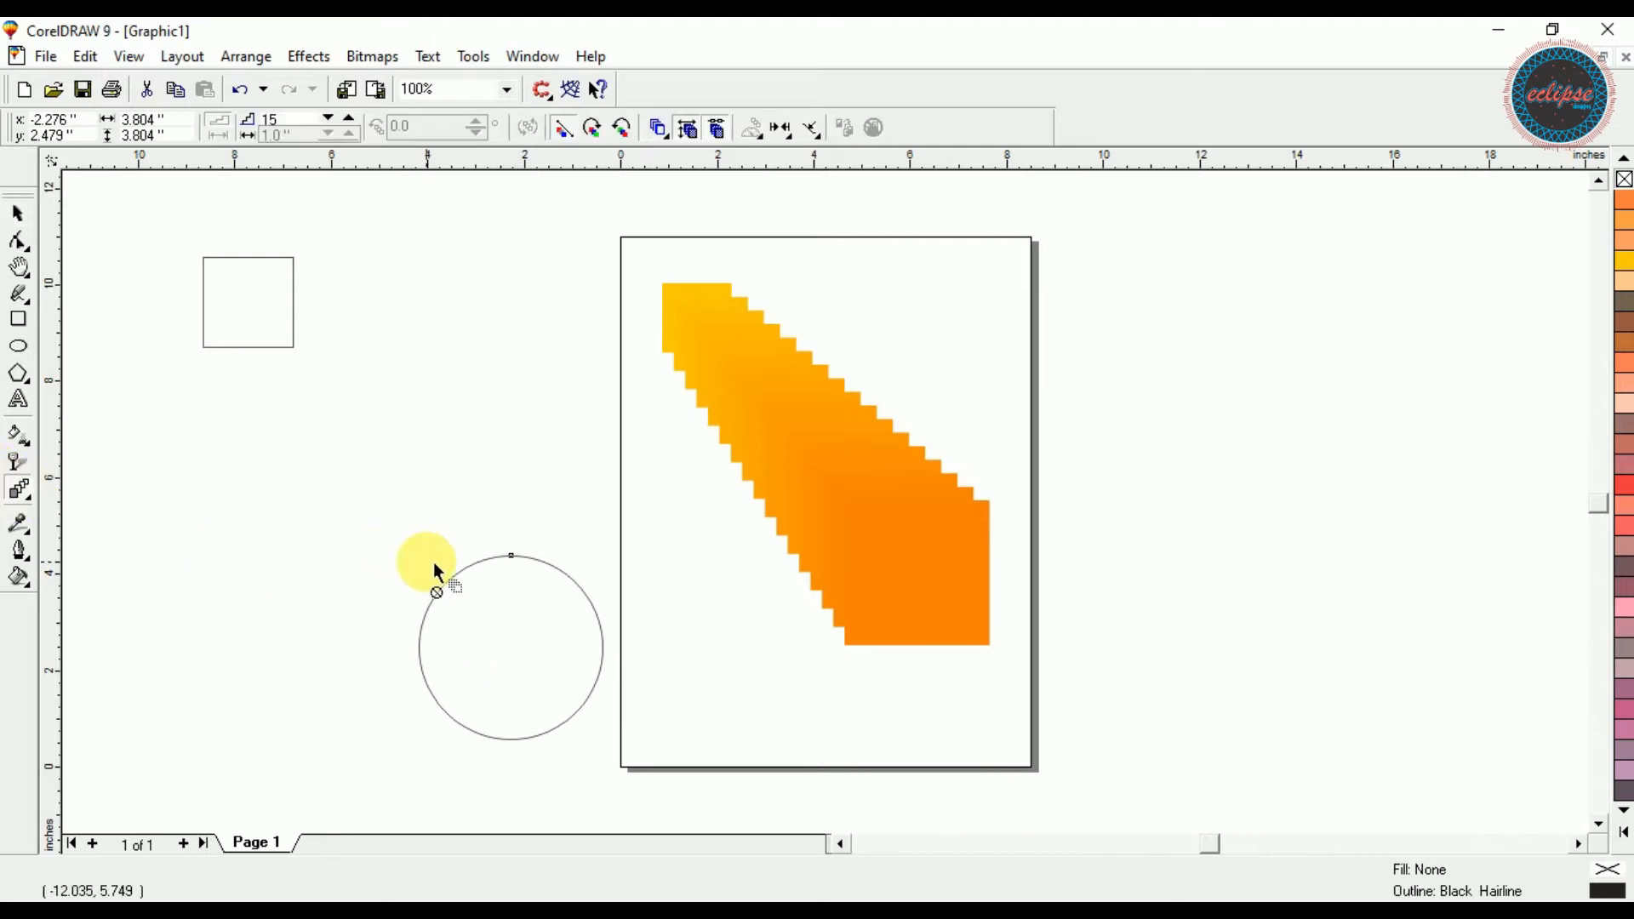
key("space")
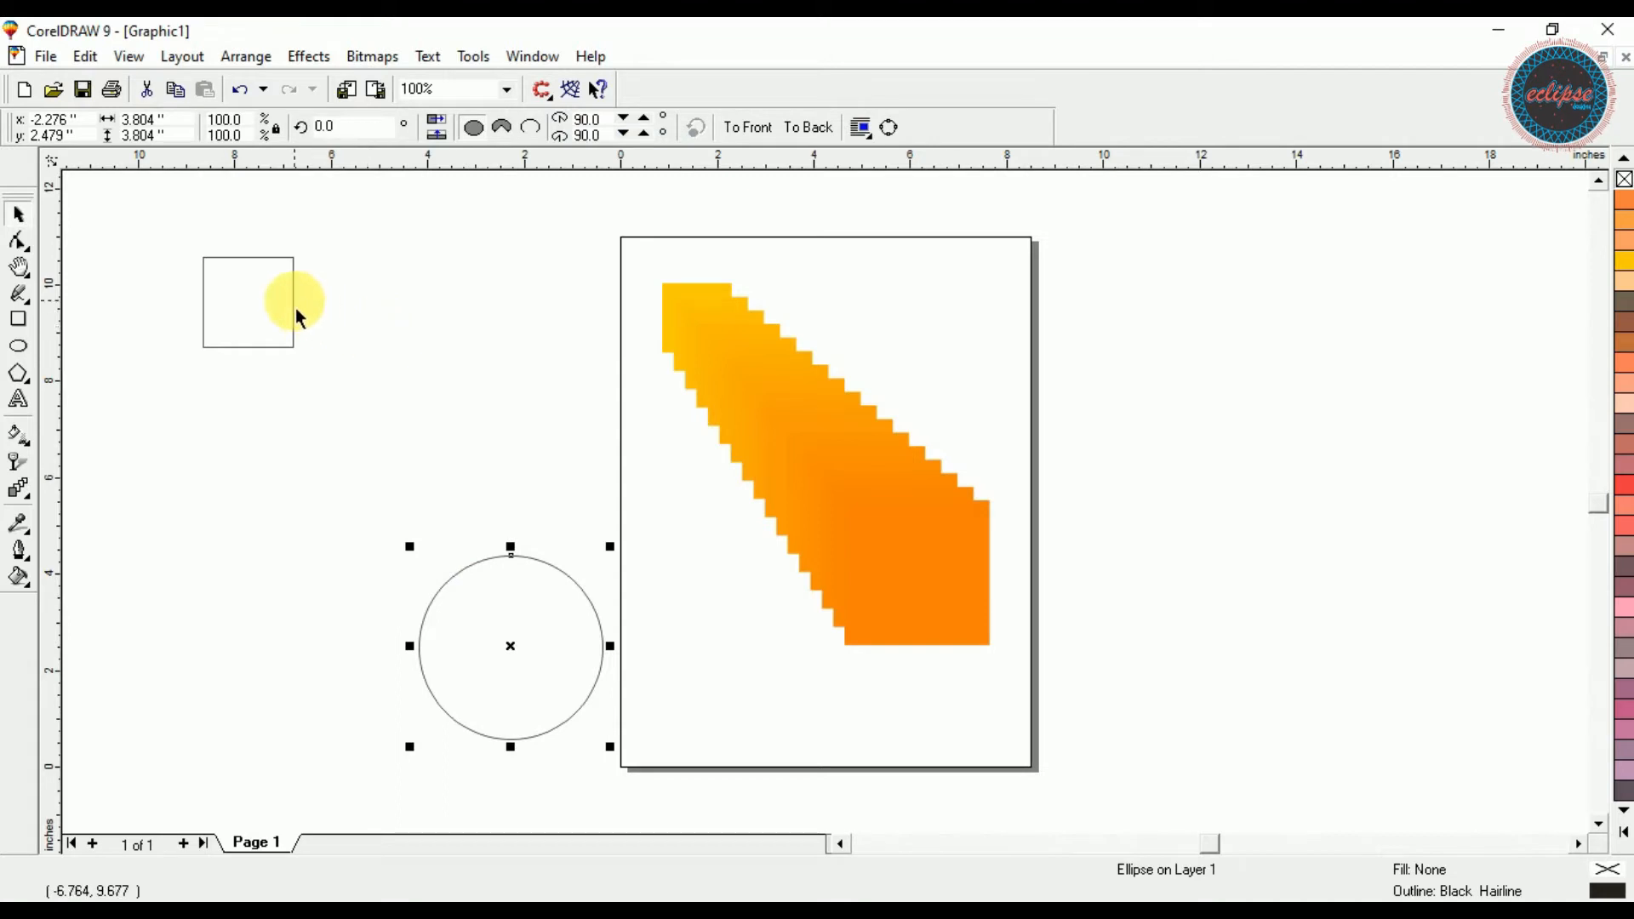
left_click(21, 491)
left_click_drag(512, 647, 241, 297)
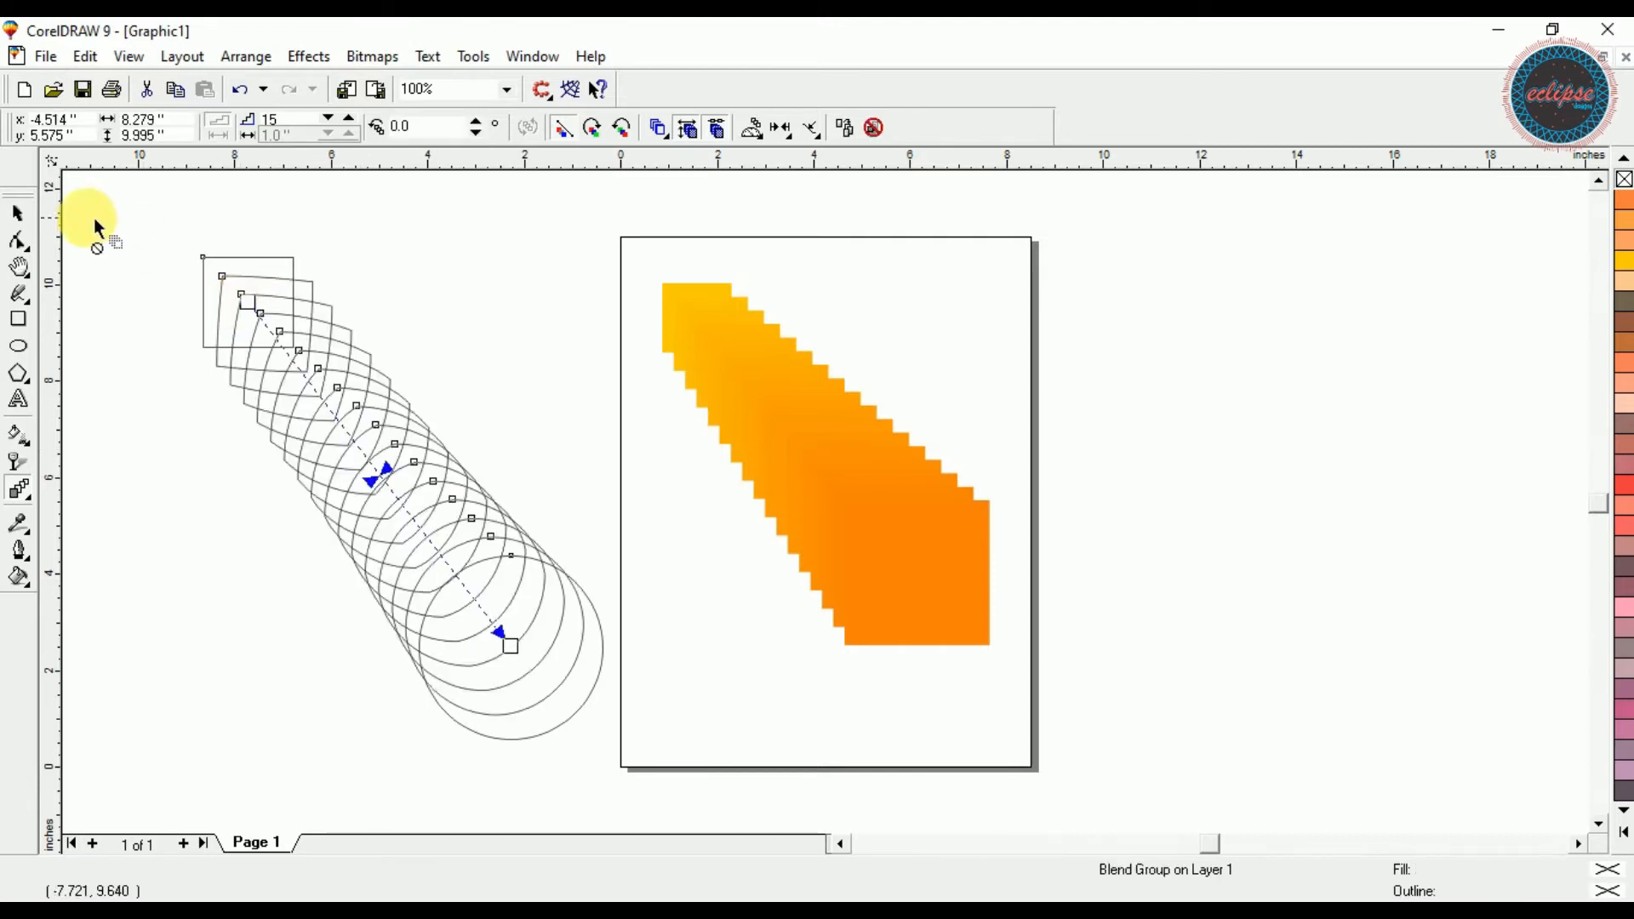
left_click(18, 214)
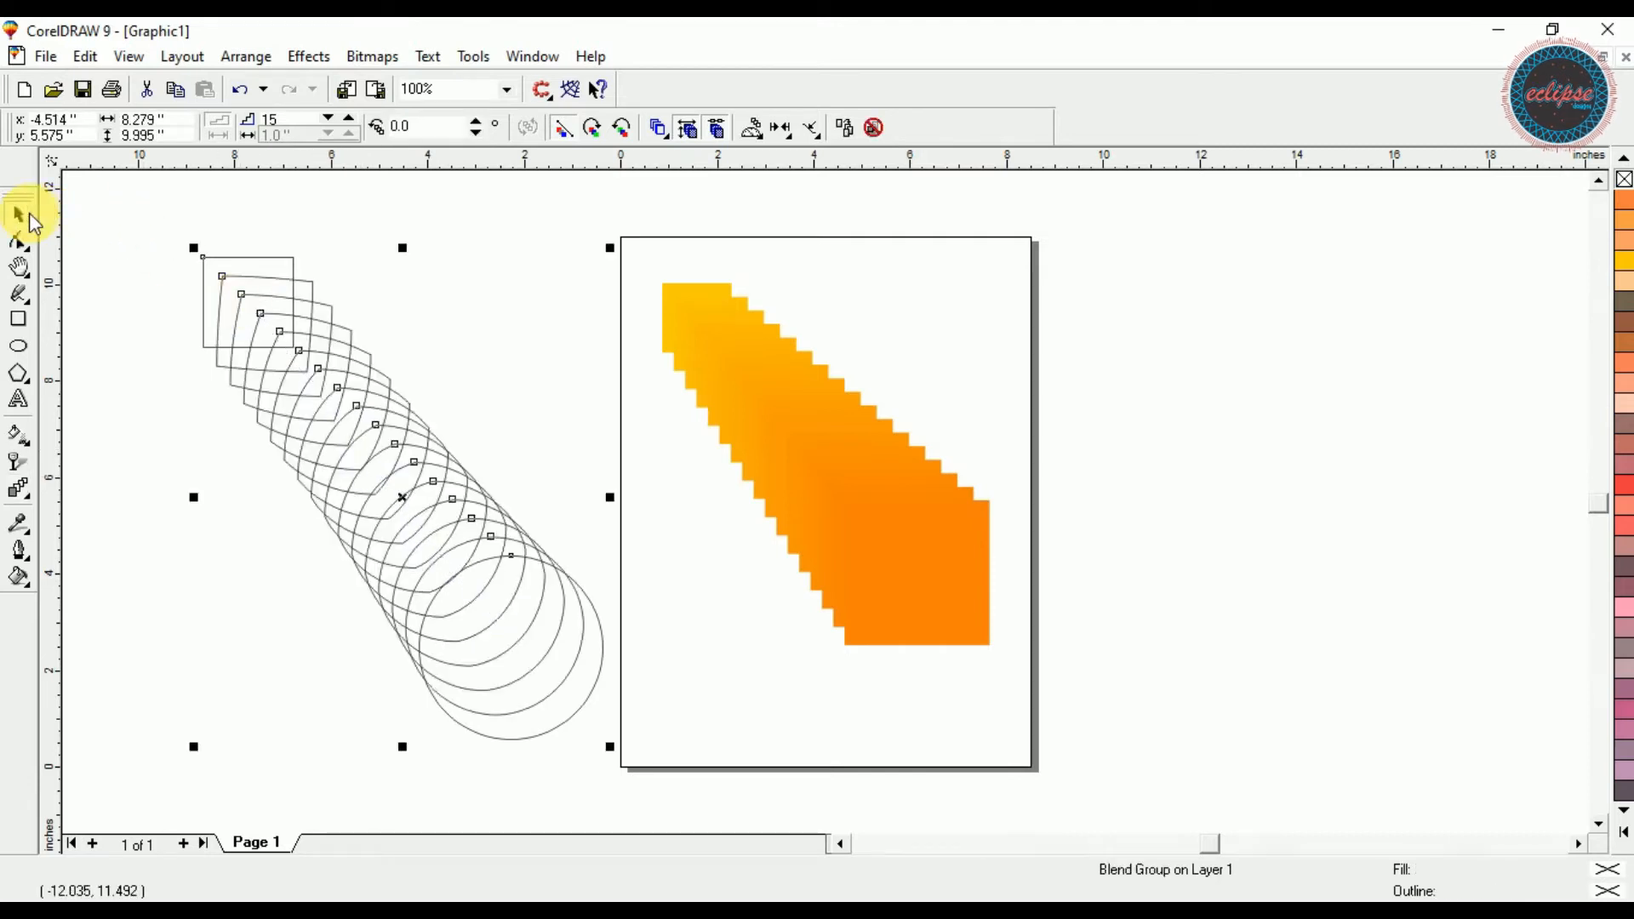
left_click(600, 374)
Fill the new blend's control circle with orange and its control square with red
left_click(595, 671)
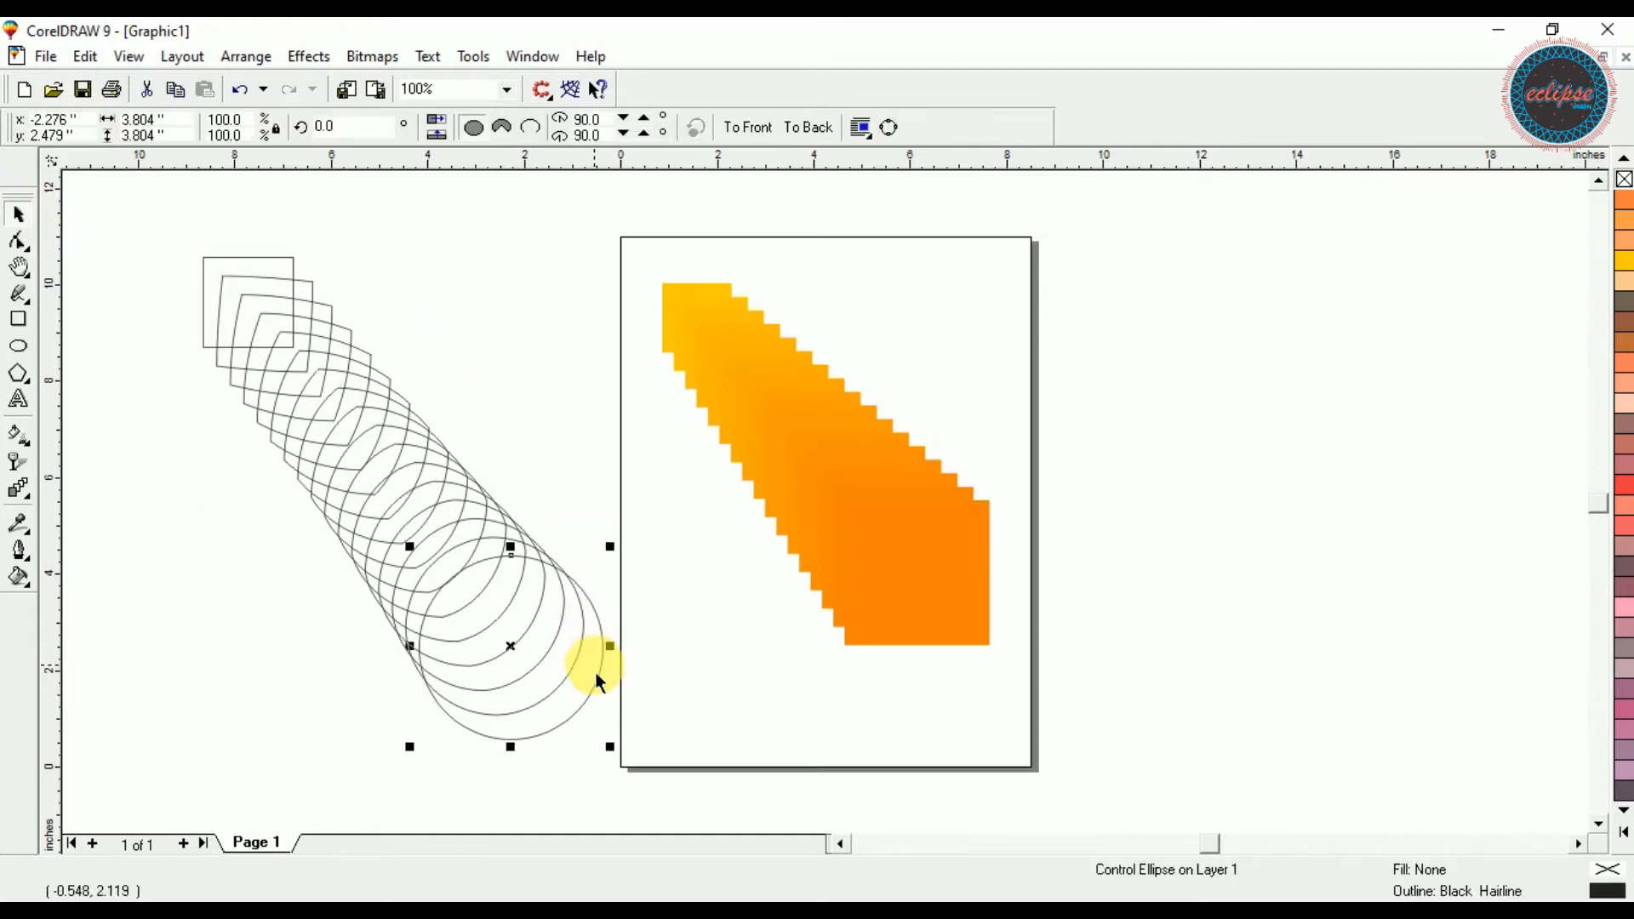
left_click(1623, 831)
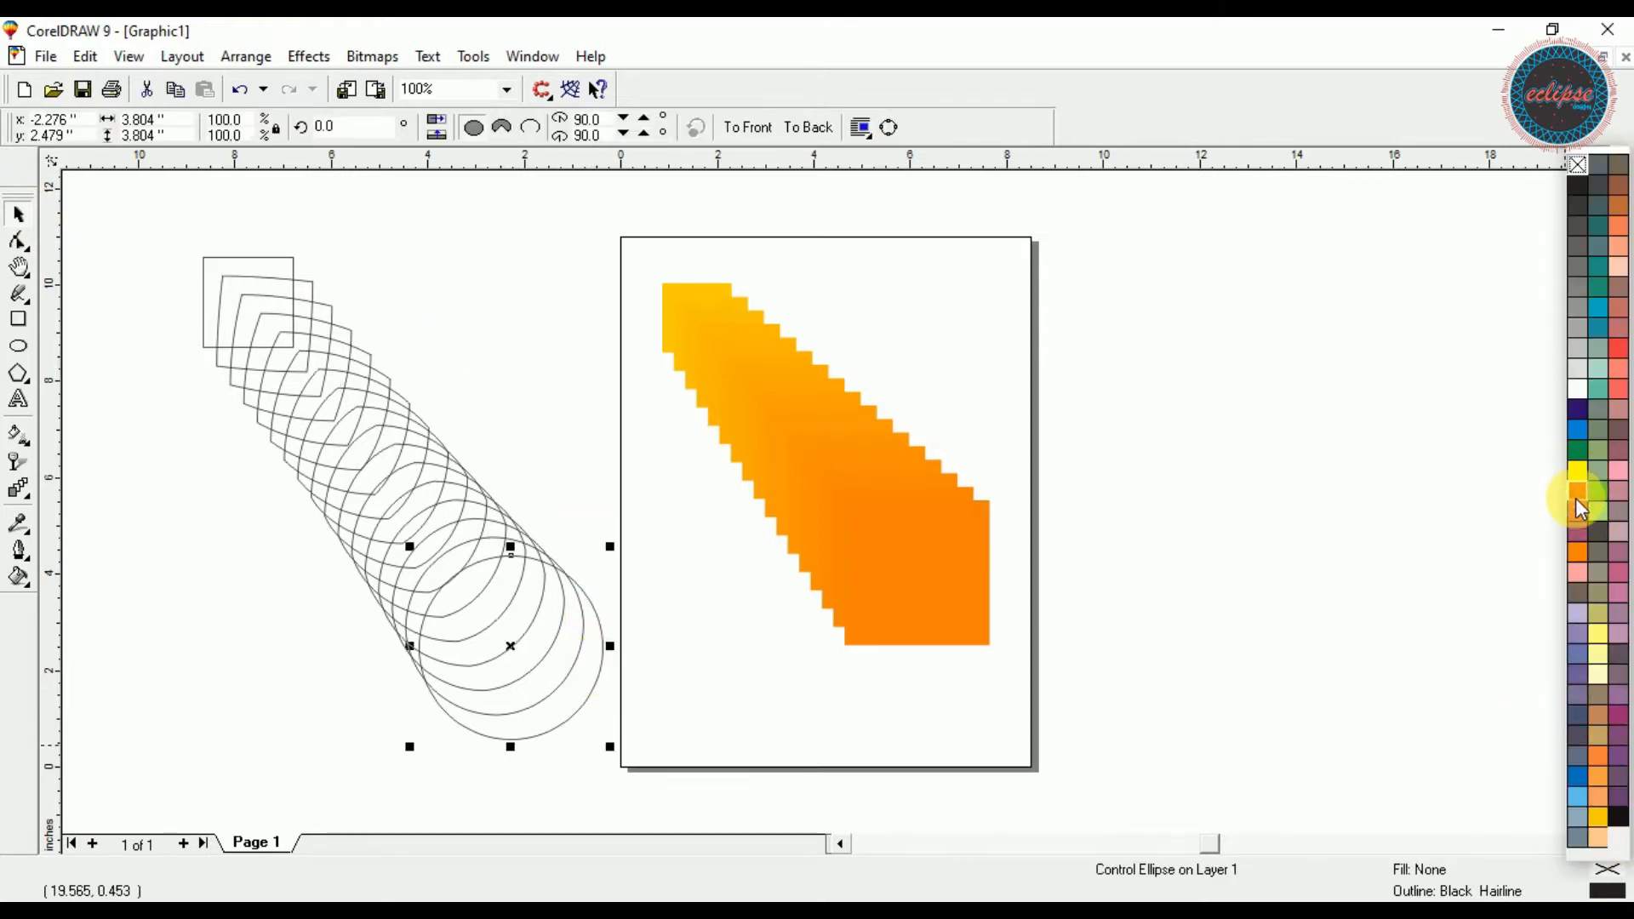
left_click(1576, 551)
left_click(279, 303)
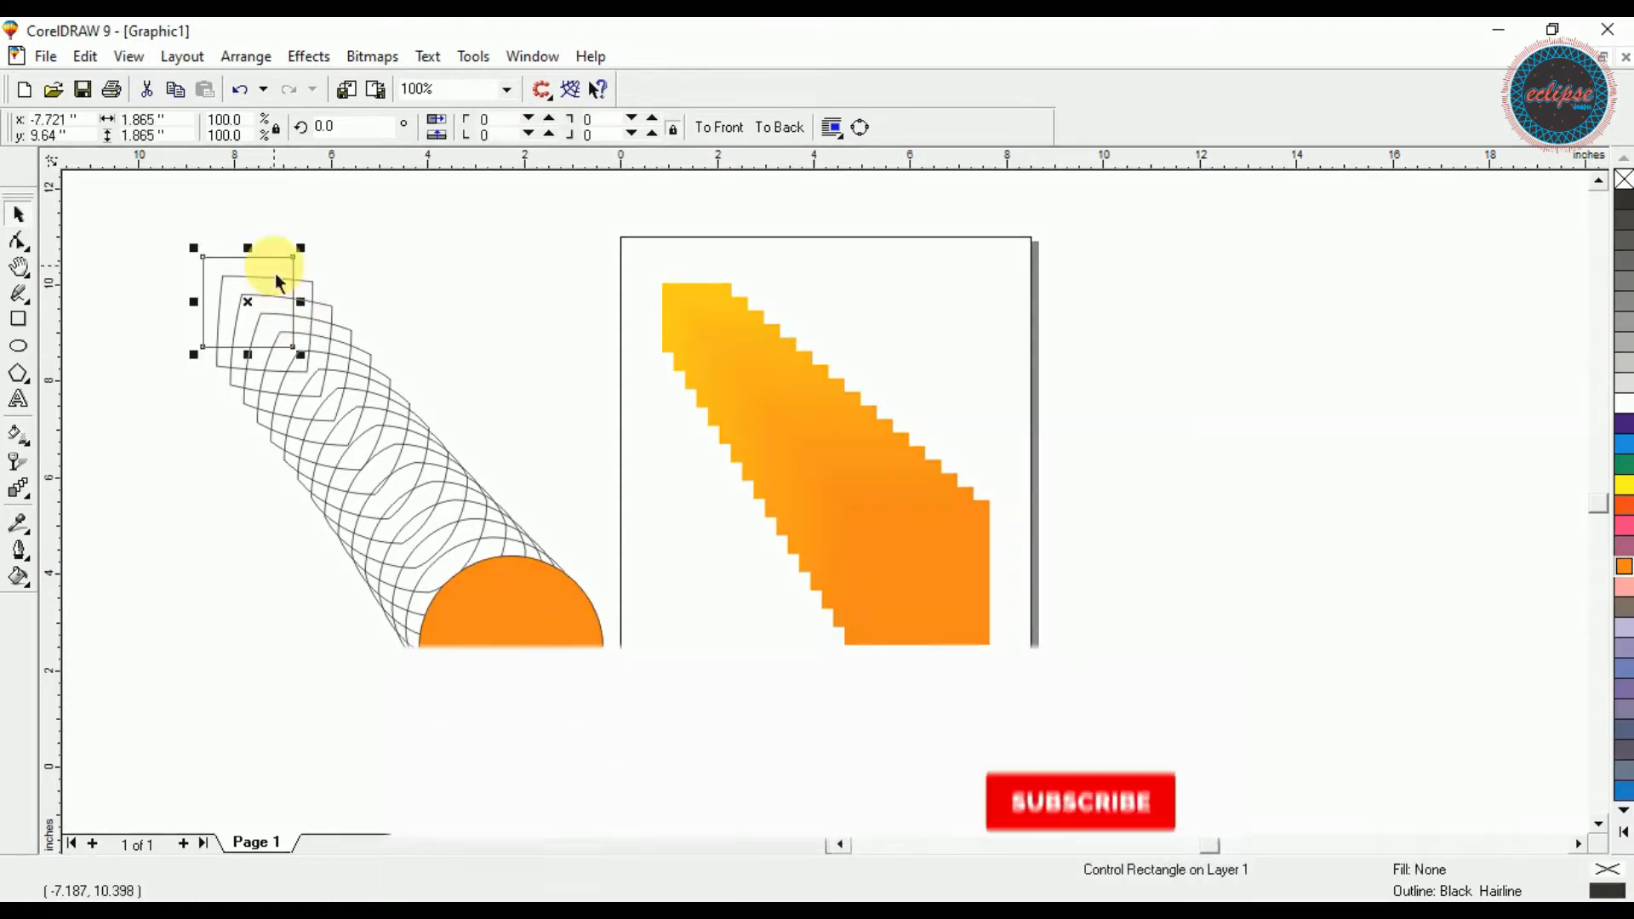
left_click(1624, 510)
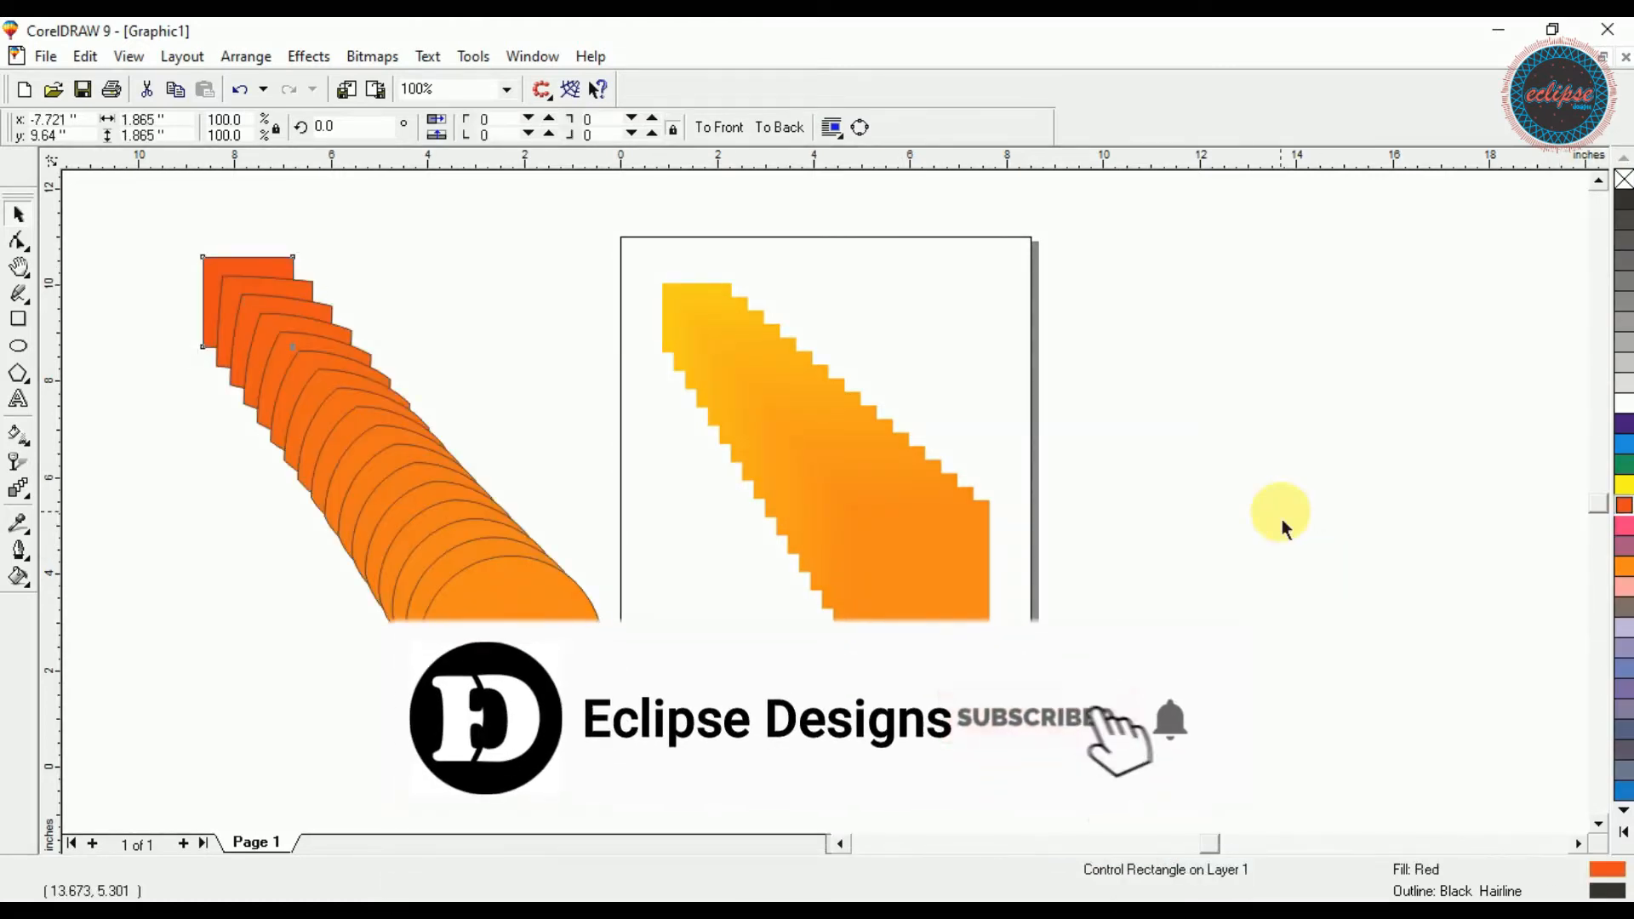
left_click(1242, 521)
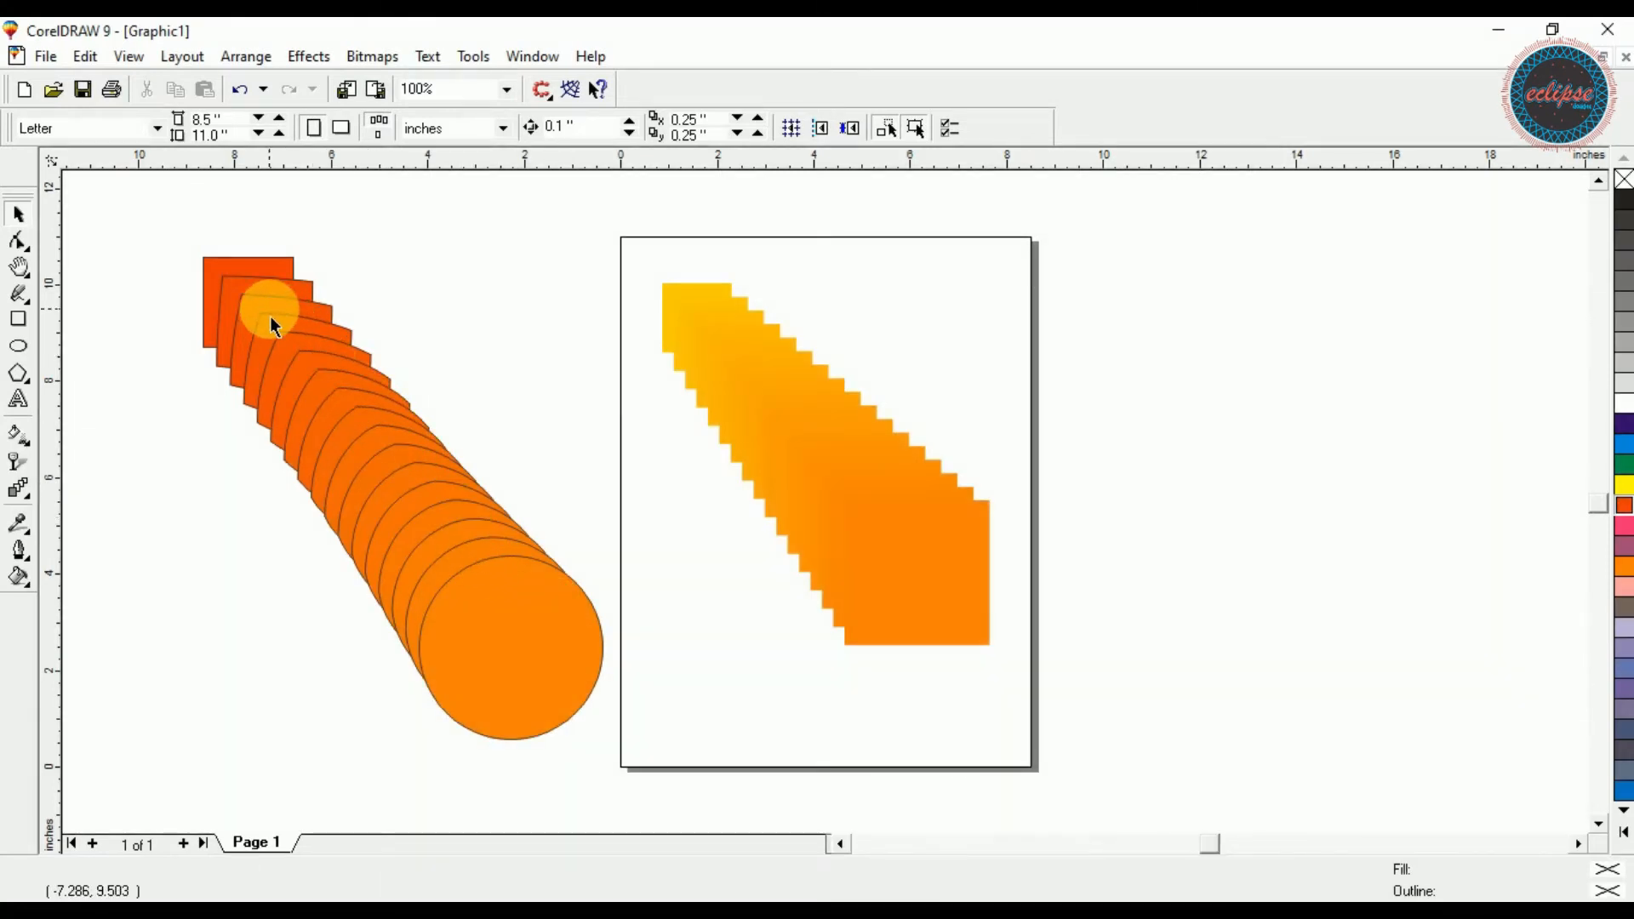
Try removing the outline from the whole circle-and-square blend group, and undo it
left_click(209, 275)
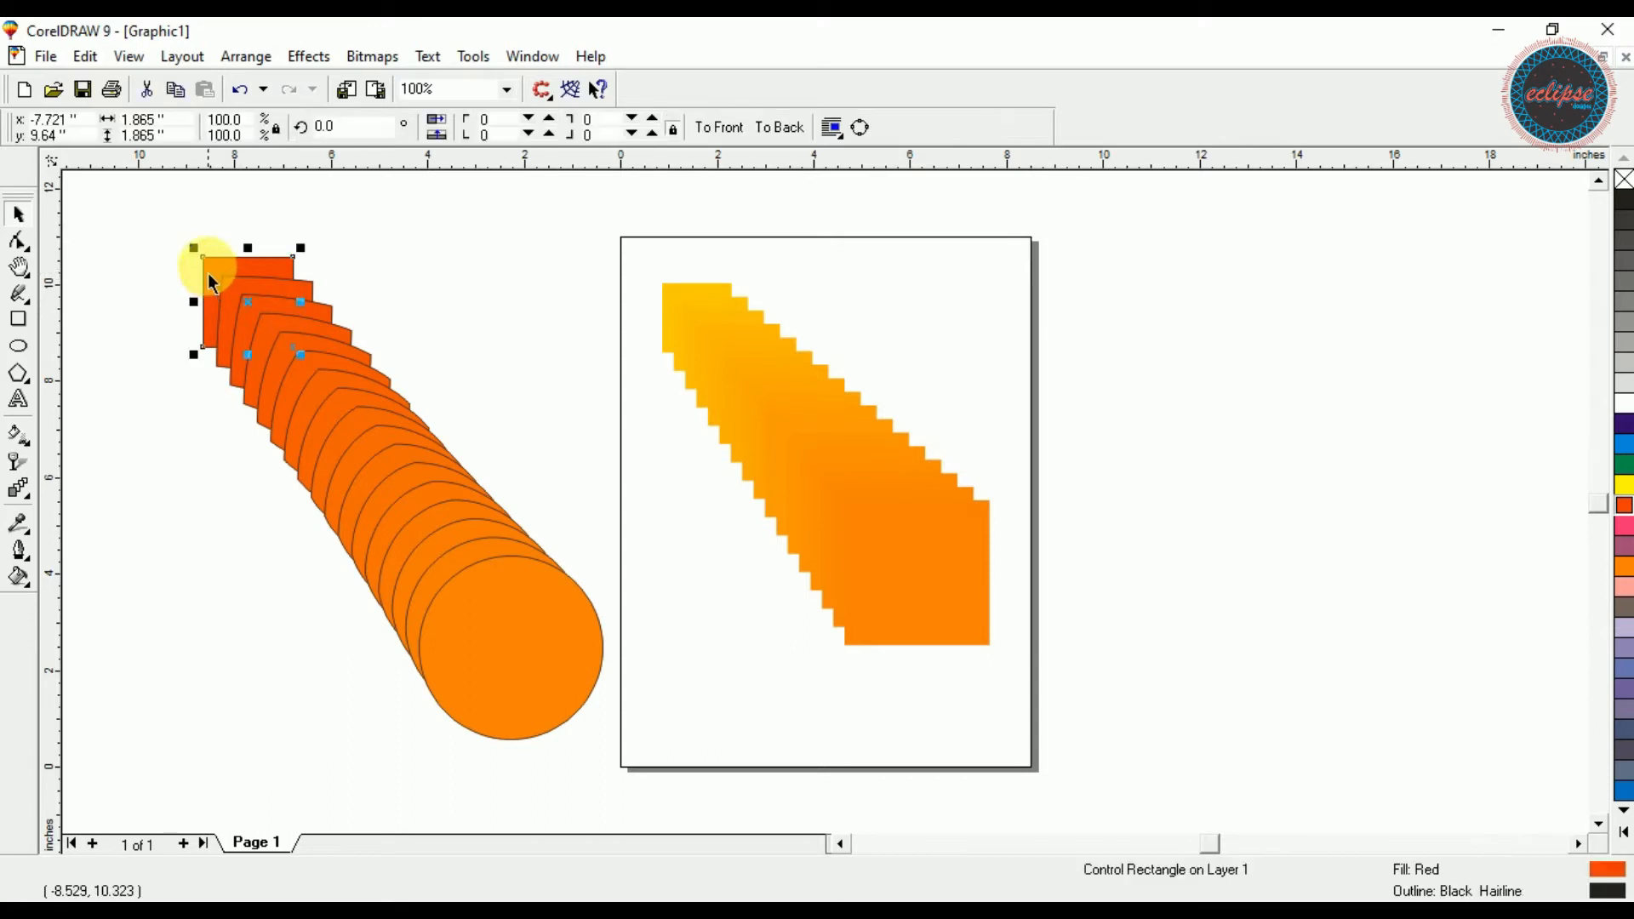
left_click_drag(178, 234, 640, 750)
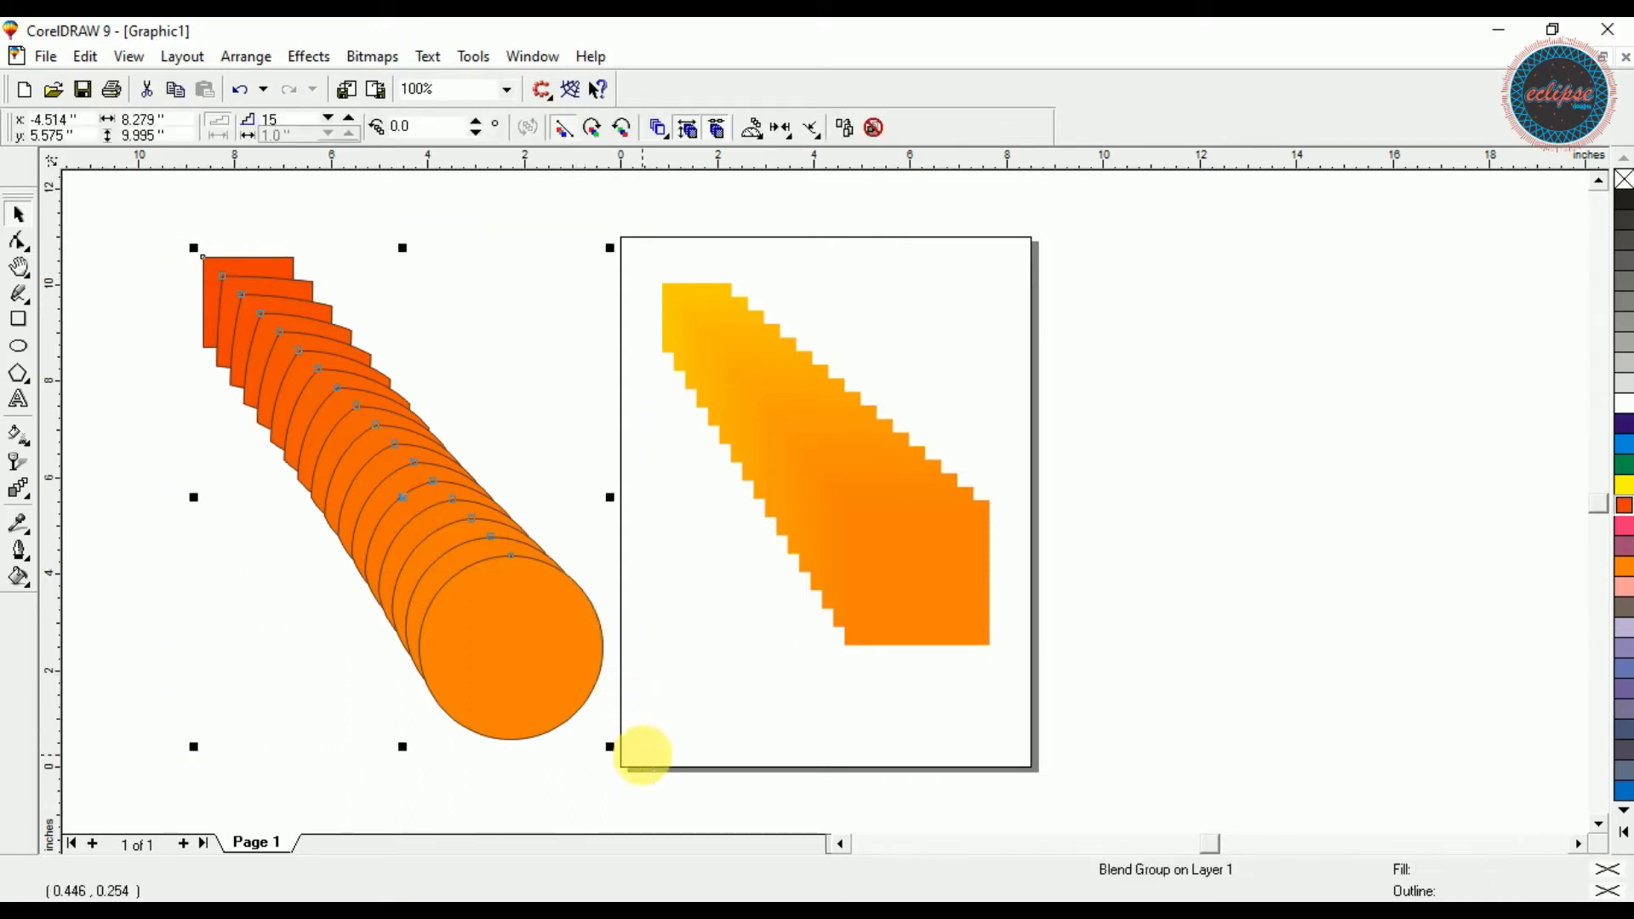
right_click(1621, 180)
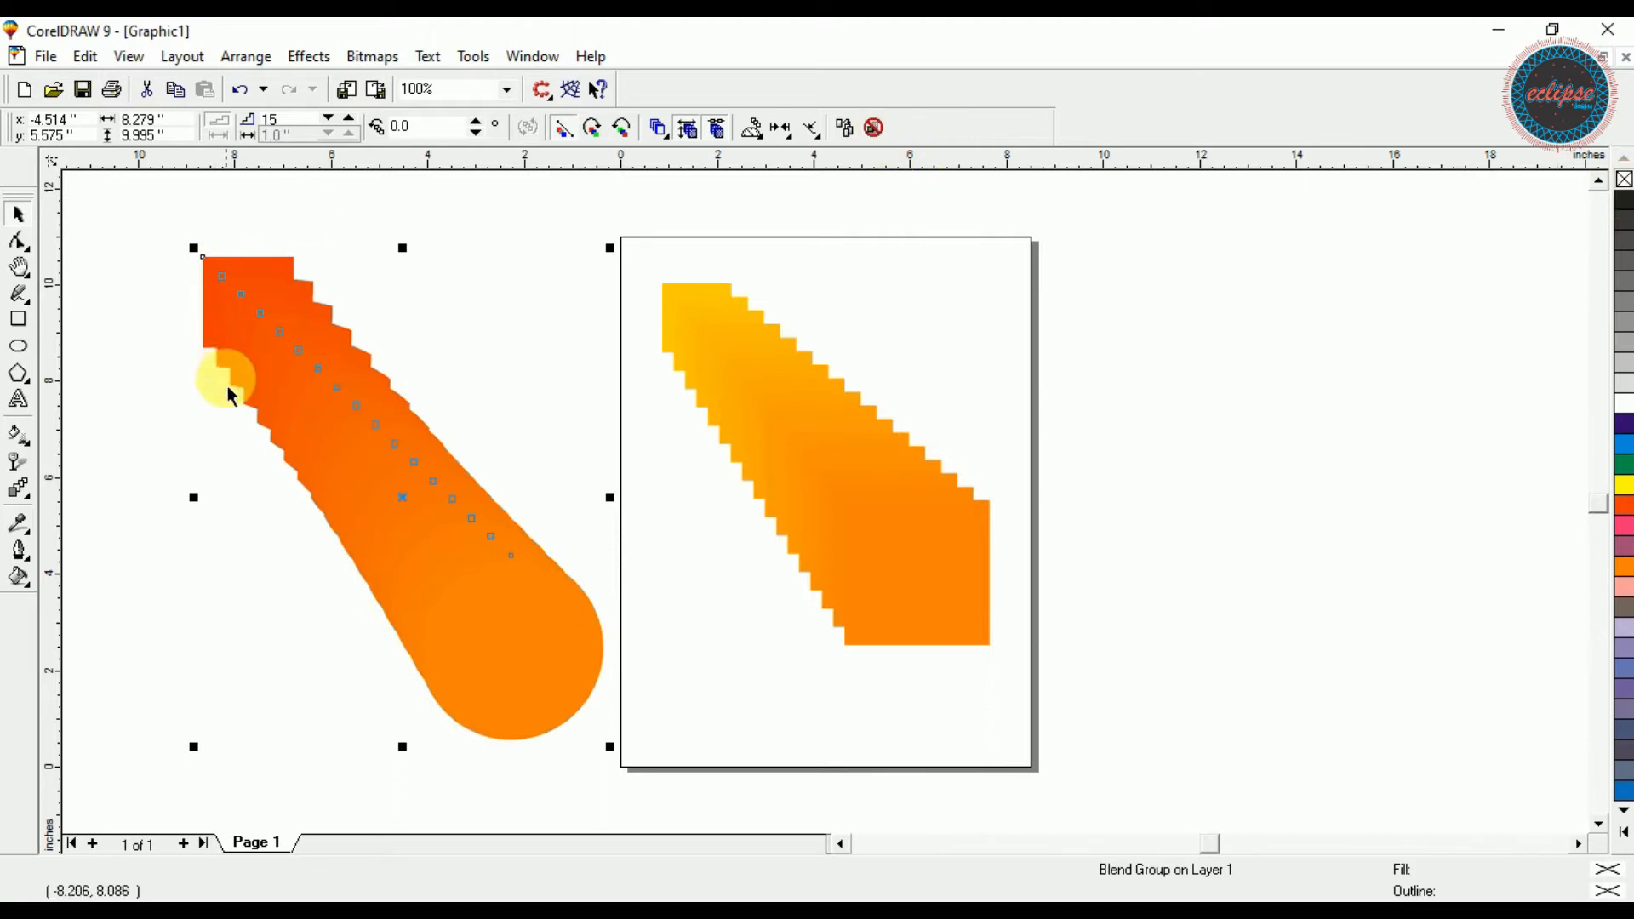
key("ctrl+z")
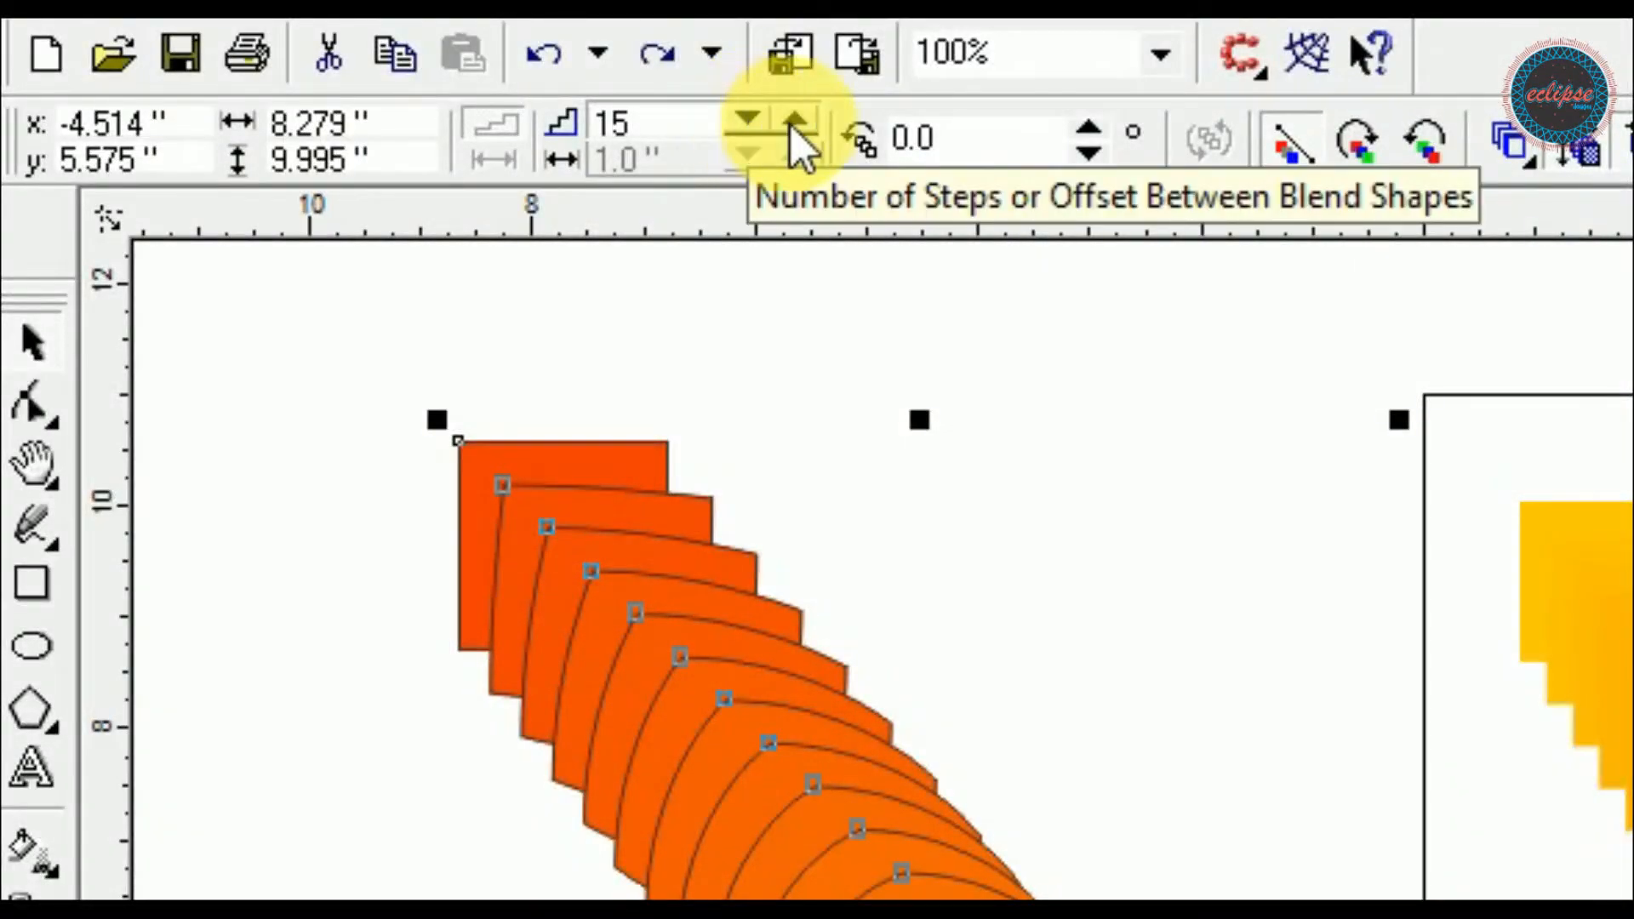
Reduce the circle-and-square blend to 9 steps and remove the outline from the whole group
left_click(748, 120)
left_click(748, 120)
left_click(748, 120)
left_click(748, 120)
left_click(748, 120)
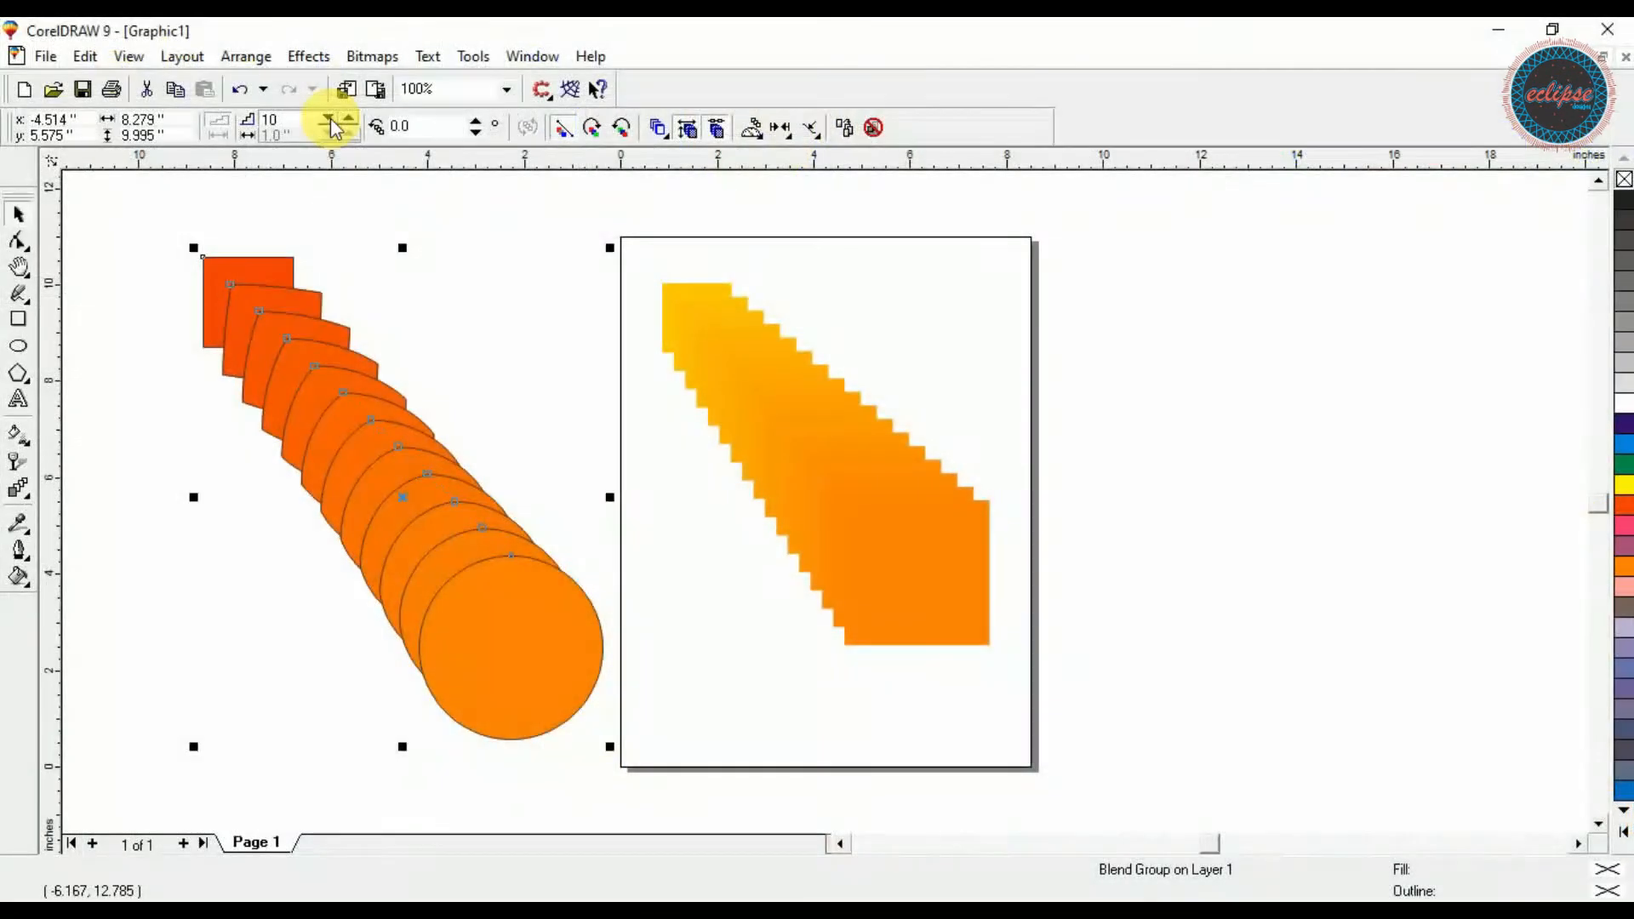
left_click(349, 120)
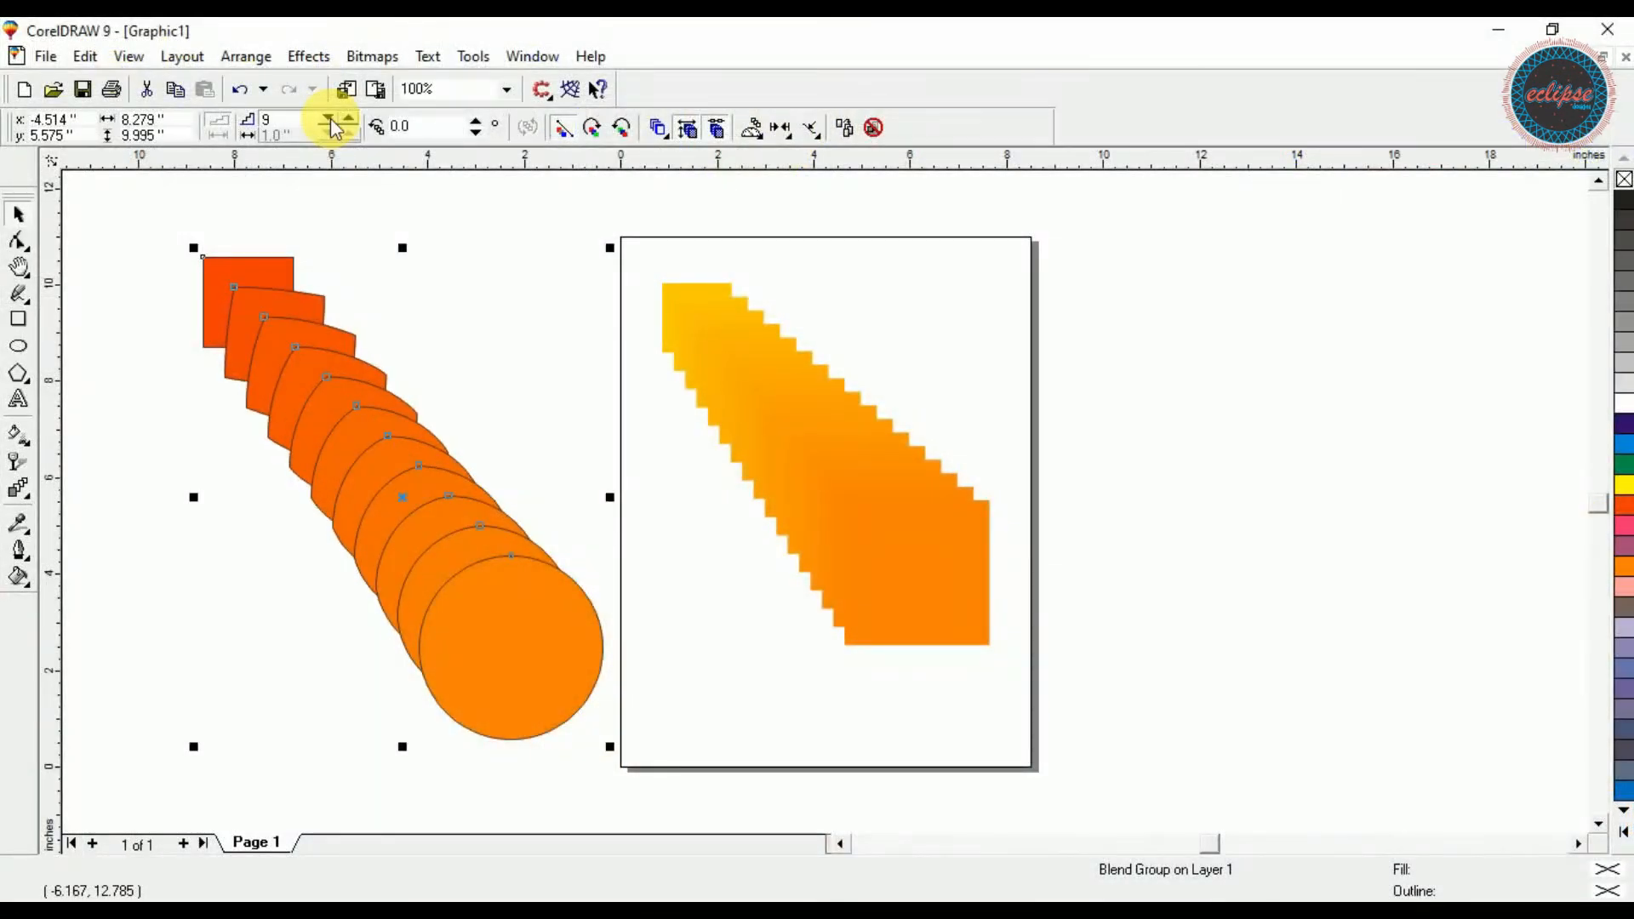
left_click(349, 120)
left_click(349, 120)
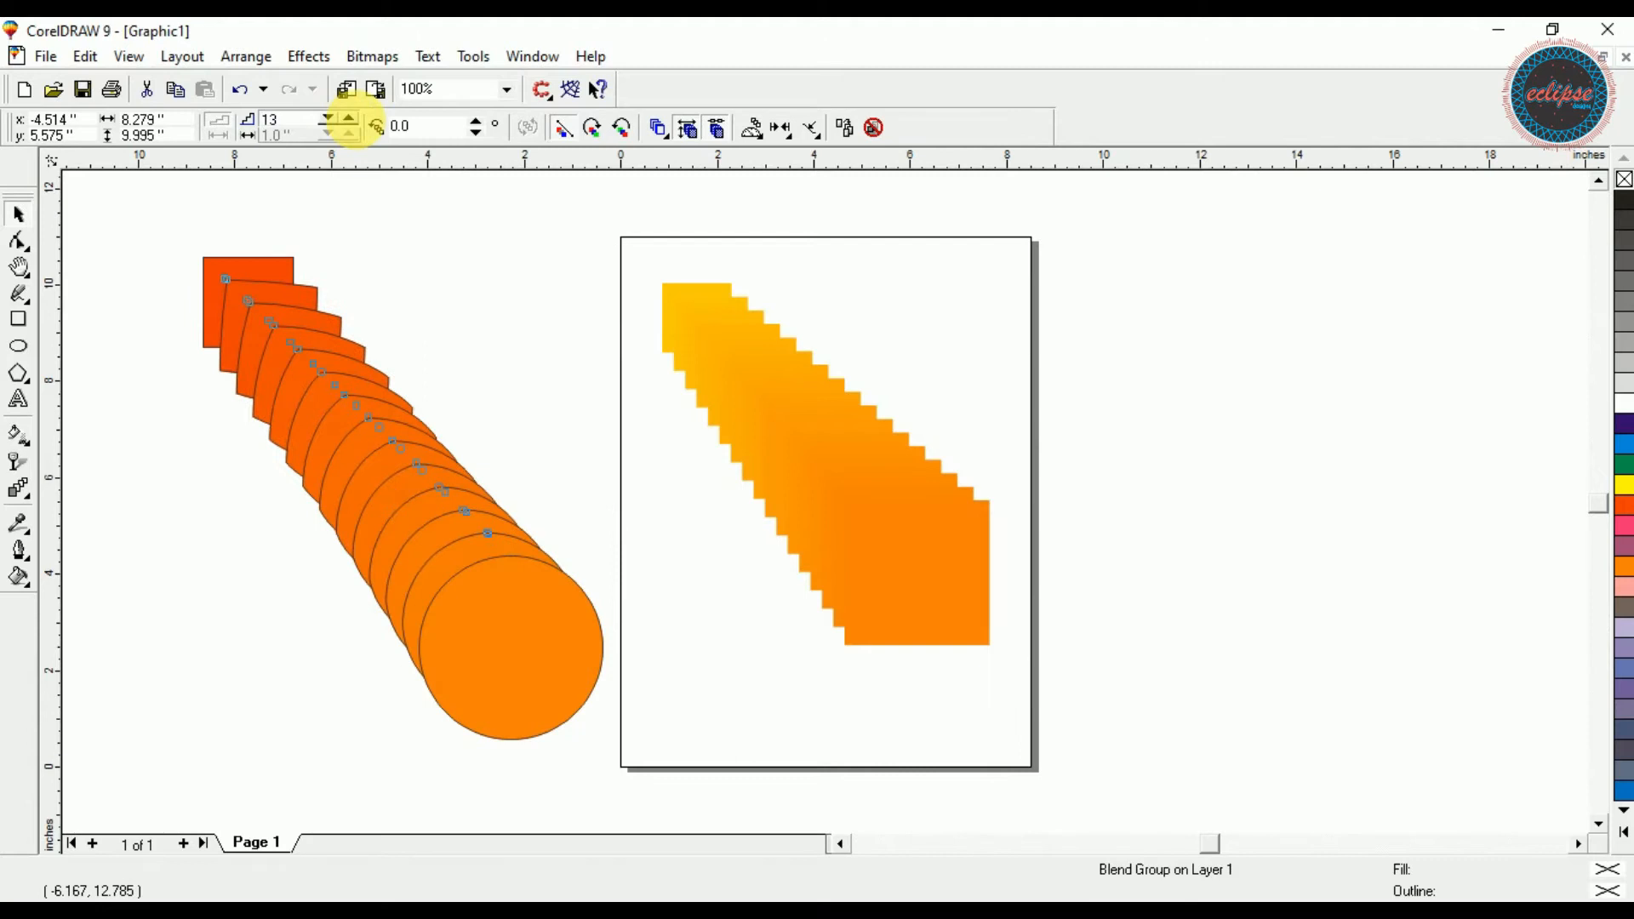
left_click(330, 120)
left_click(331, 120)
left_click(330, 120)
left_click(330, 120)
right_click(1624, 181)
left_click(1381, 243)
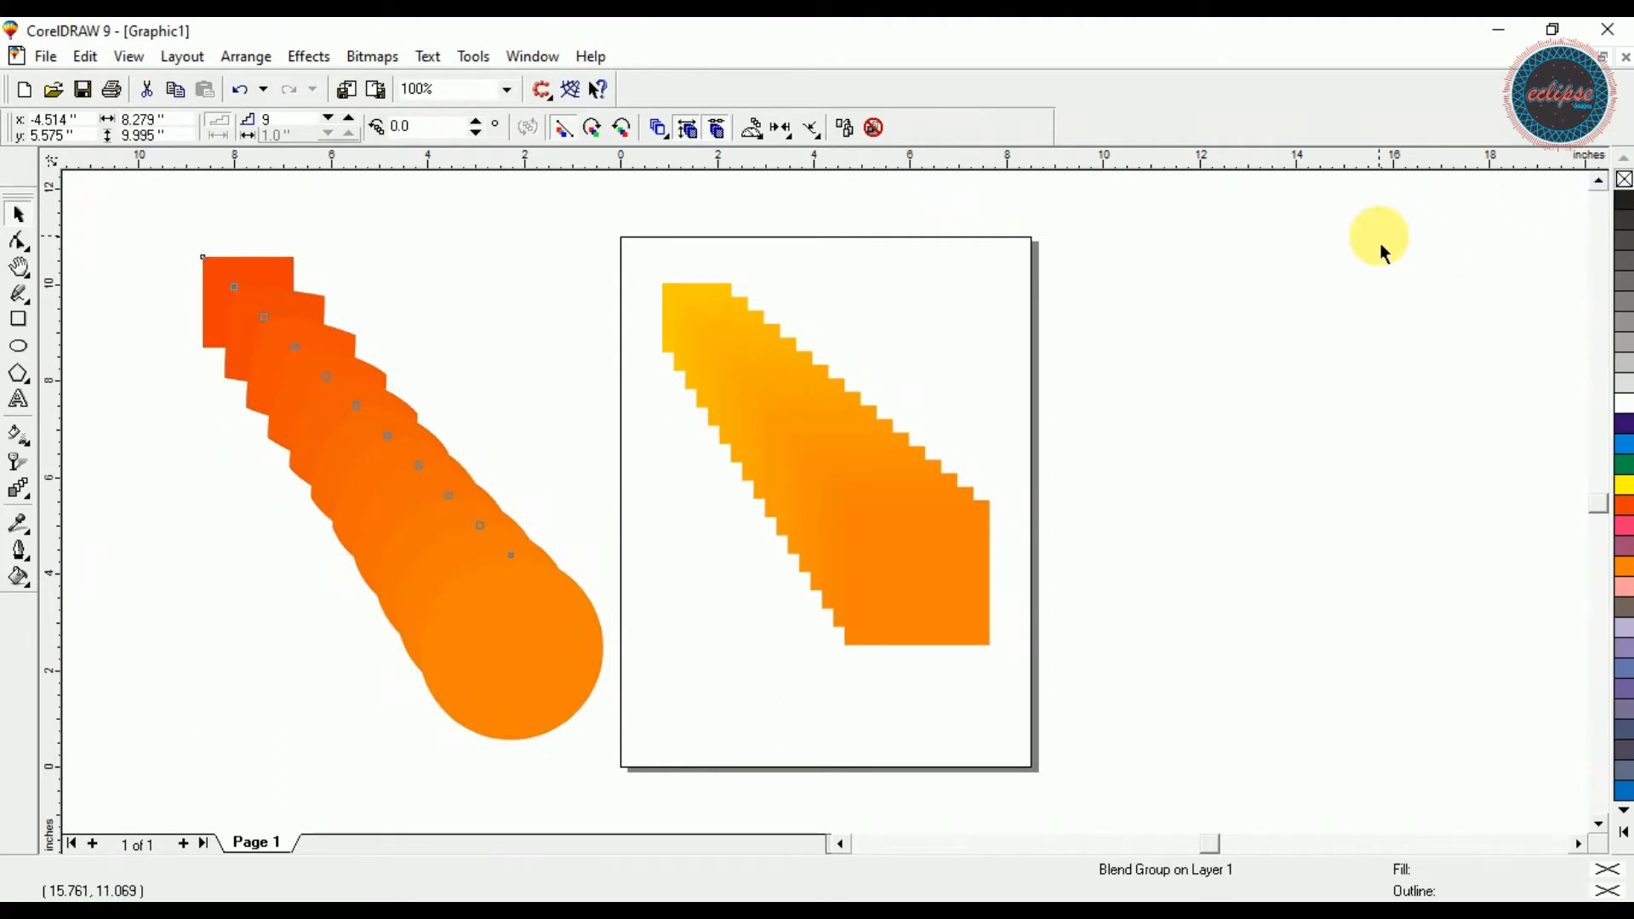
Move the yellow-orange square blend up and left, mostly off the page beside the circle-and-square blend
left_click(423, 433)
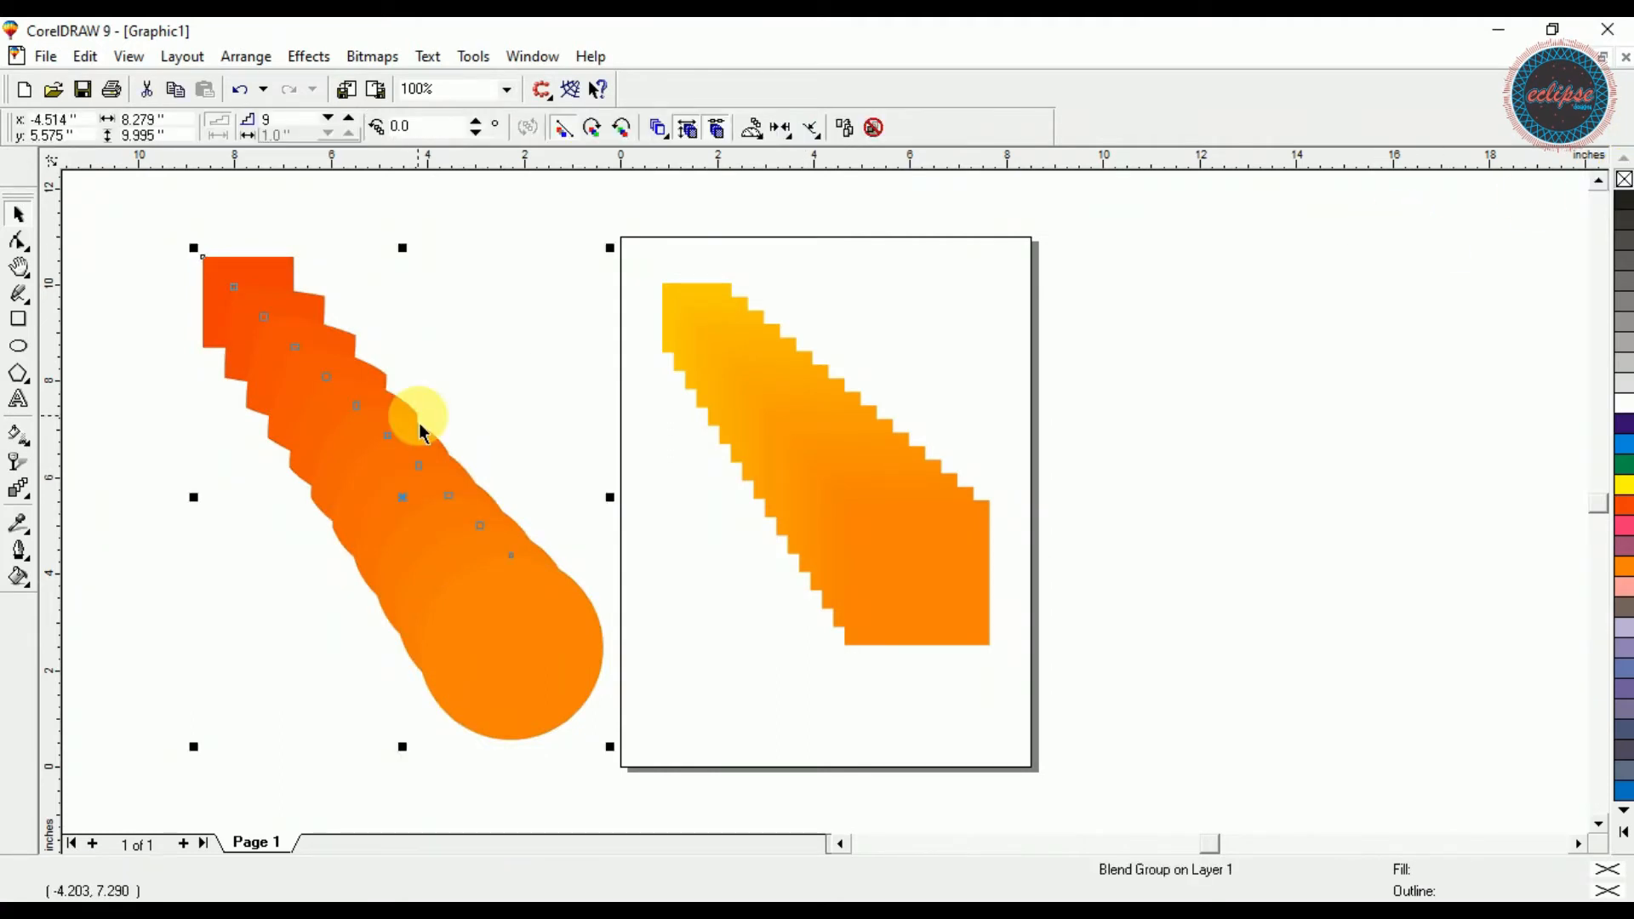
left_click_drag(820, 446, 510, 395)
left_click(791, 383)
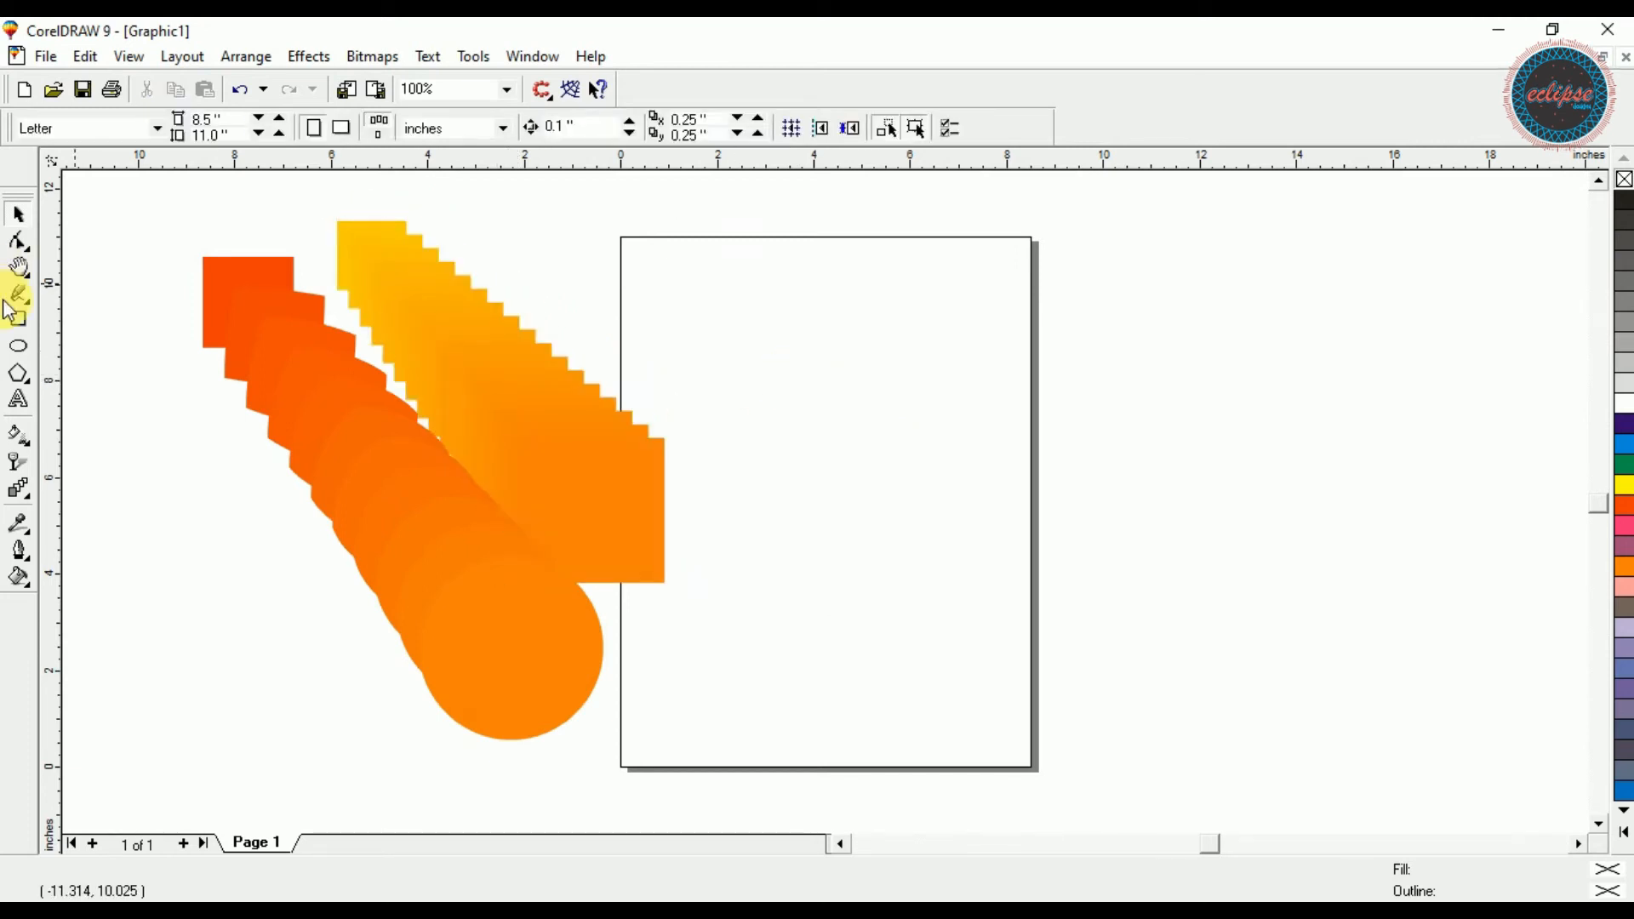
Draw a vertical freehand line about 2.9 inches long on the page and run a second segment back to its upper end
left_click(854, 383)
left_click(853, 521)
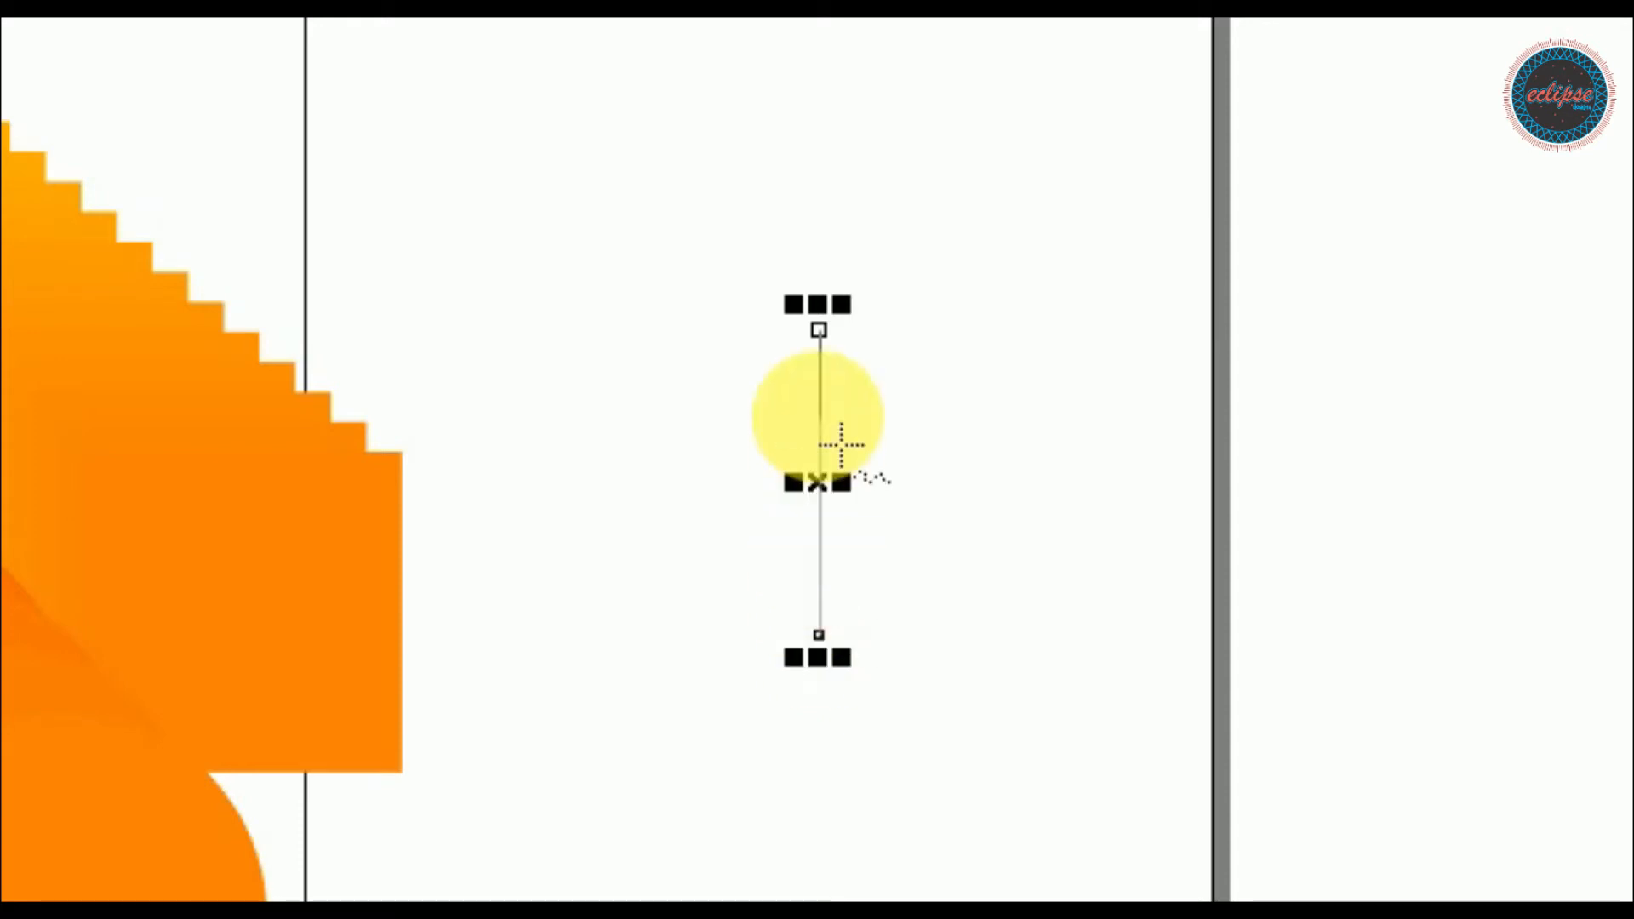
left_click(819, 331)
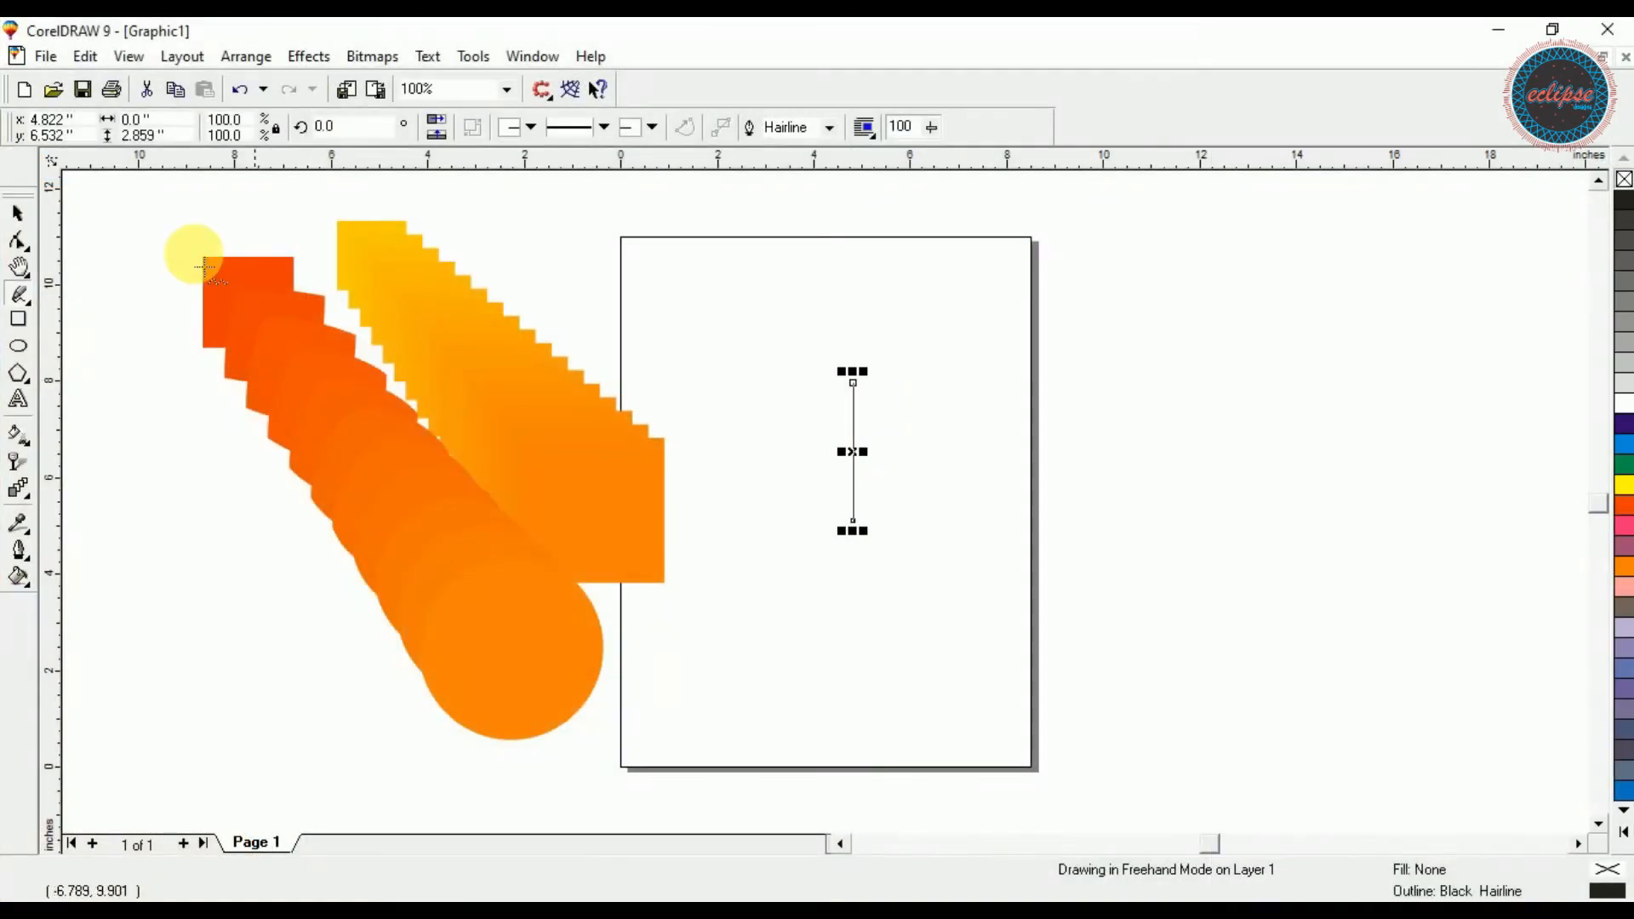
Convert one segment of the vertical line to a curve and bow it outward to the right
left_click(20, 242)
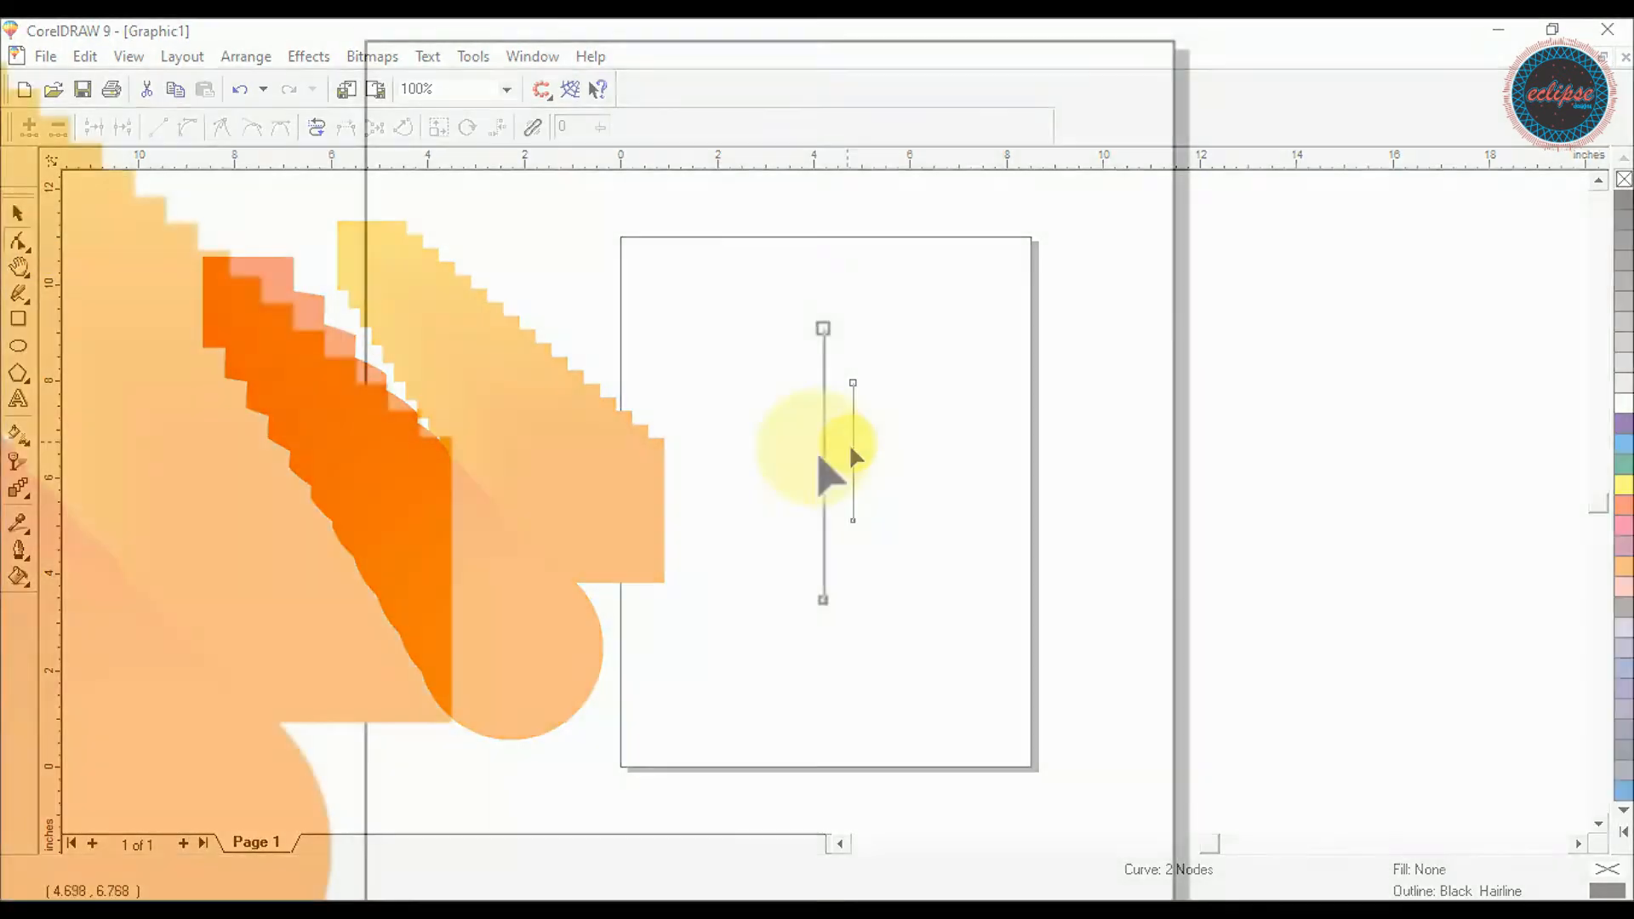
left_click(854, 445)
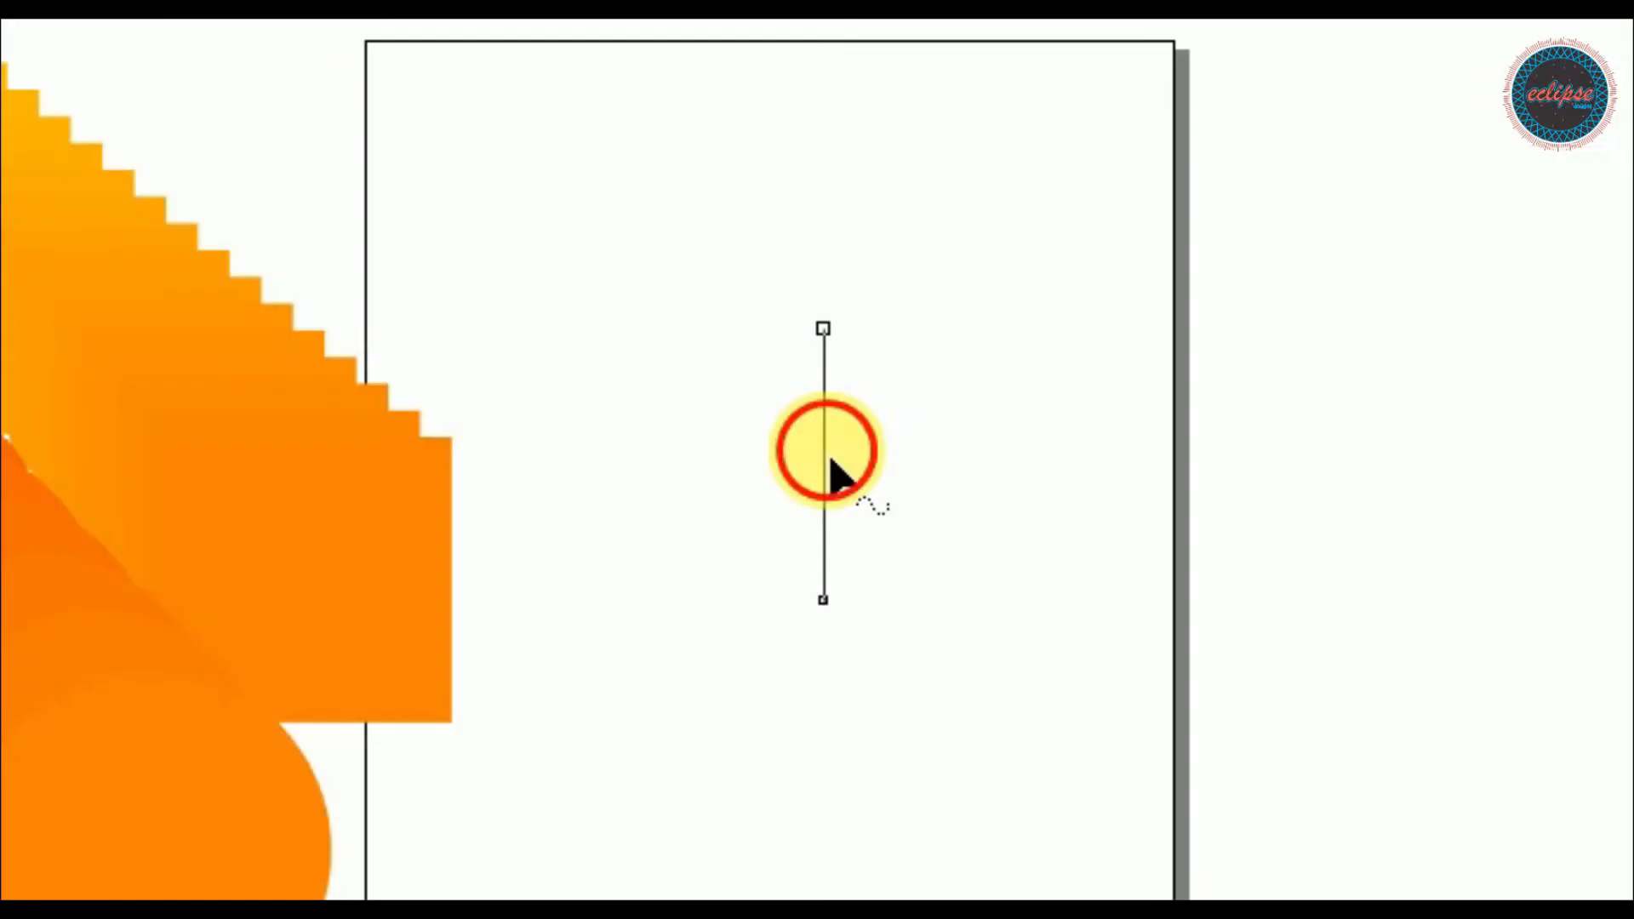
right_click(827, 455)
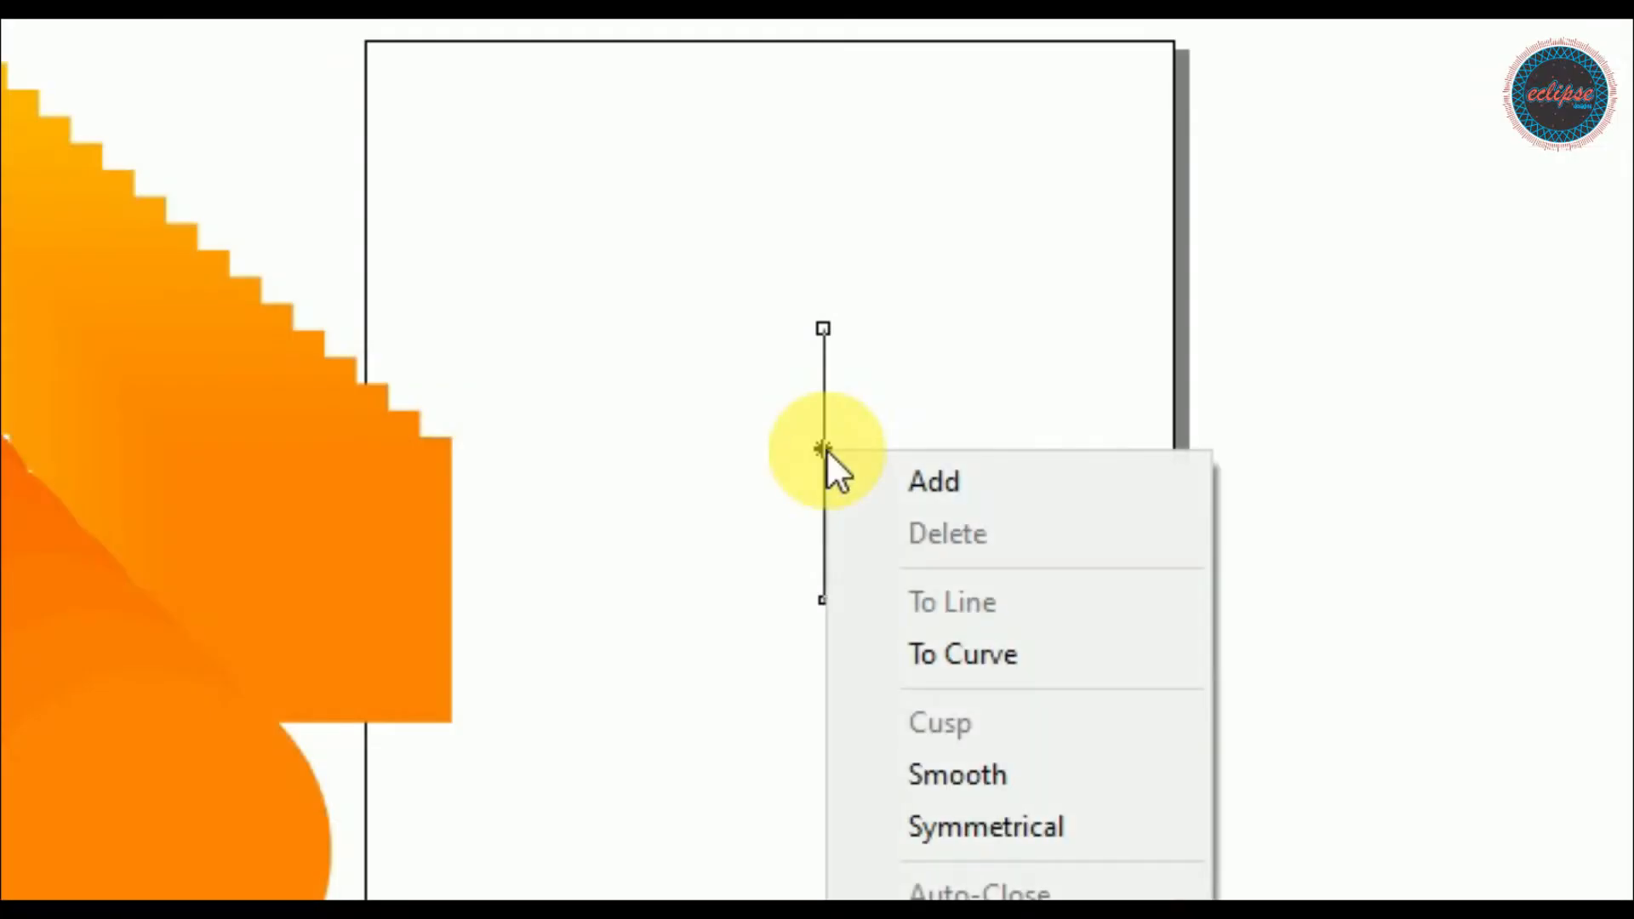
left_click(995, 654)
left_click_drag(835, 476, 871, 482)
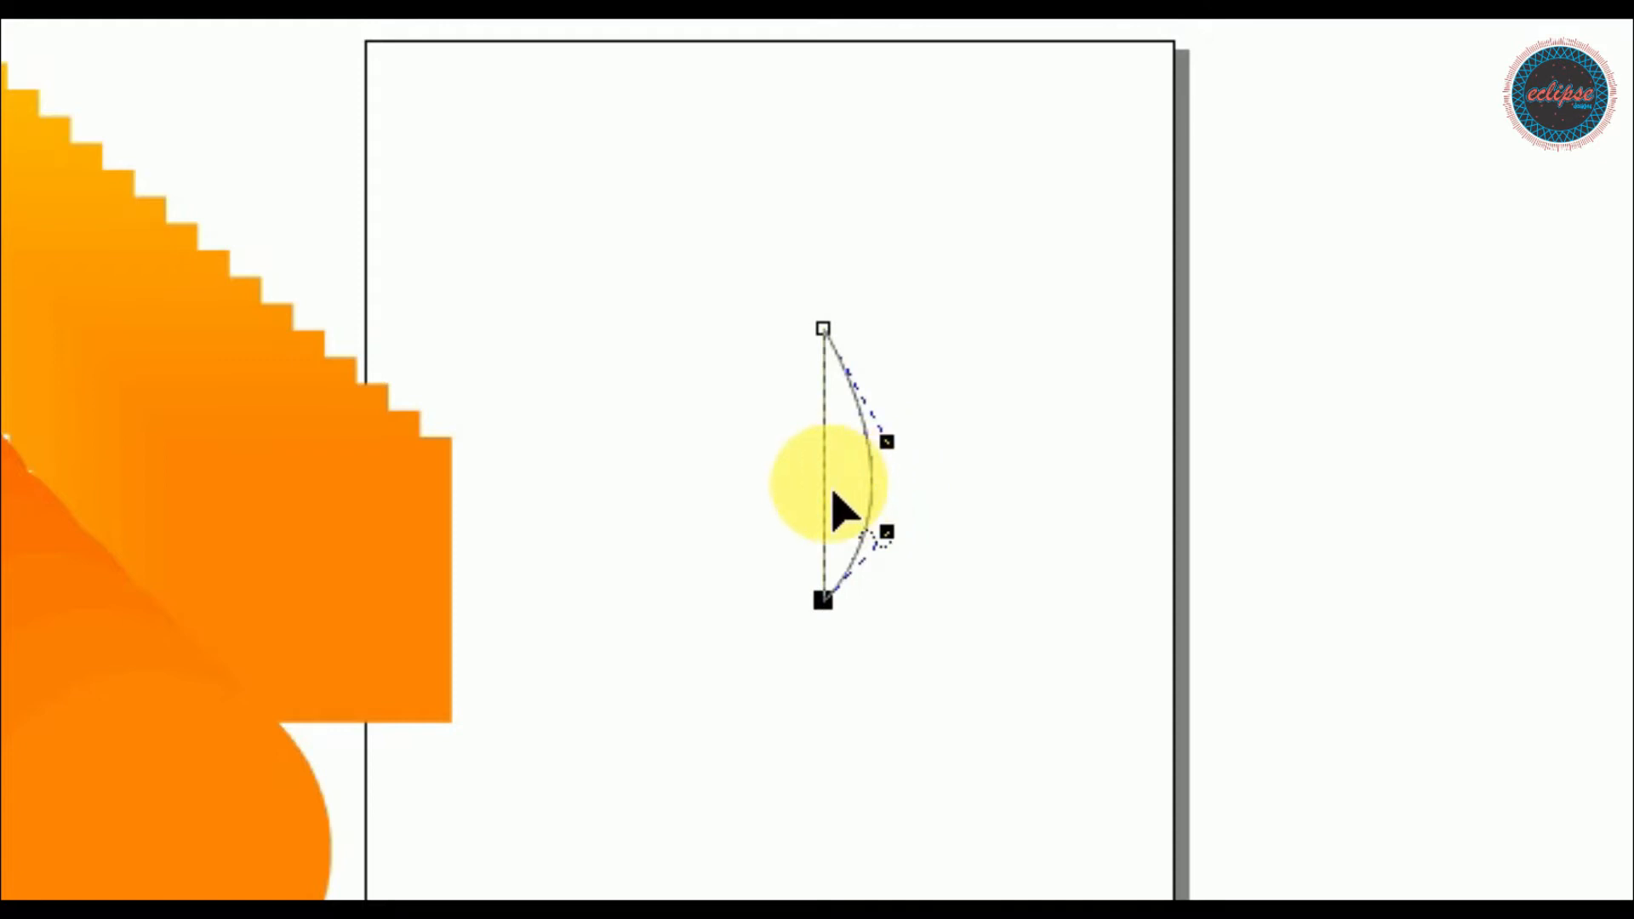
Try converting the remaining straight segment to a curve bowed to the left, and undo it
left_click(827, 500)
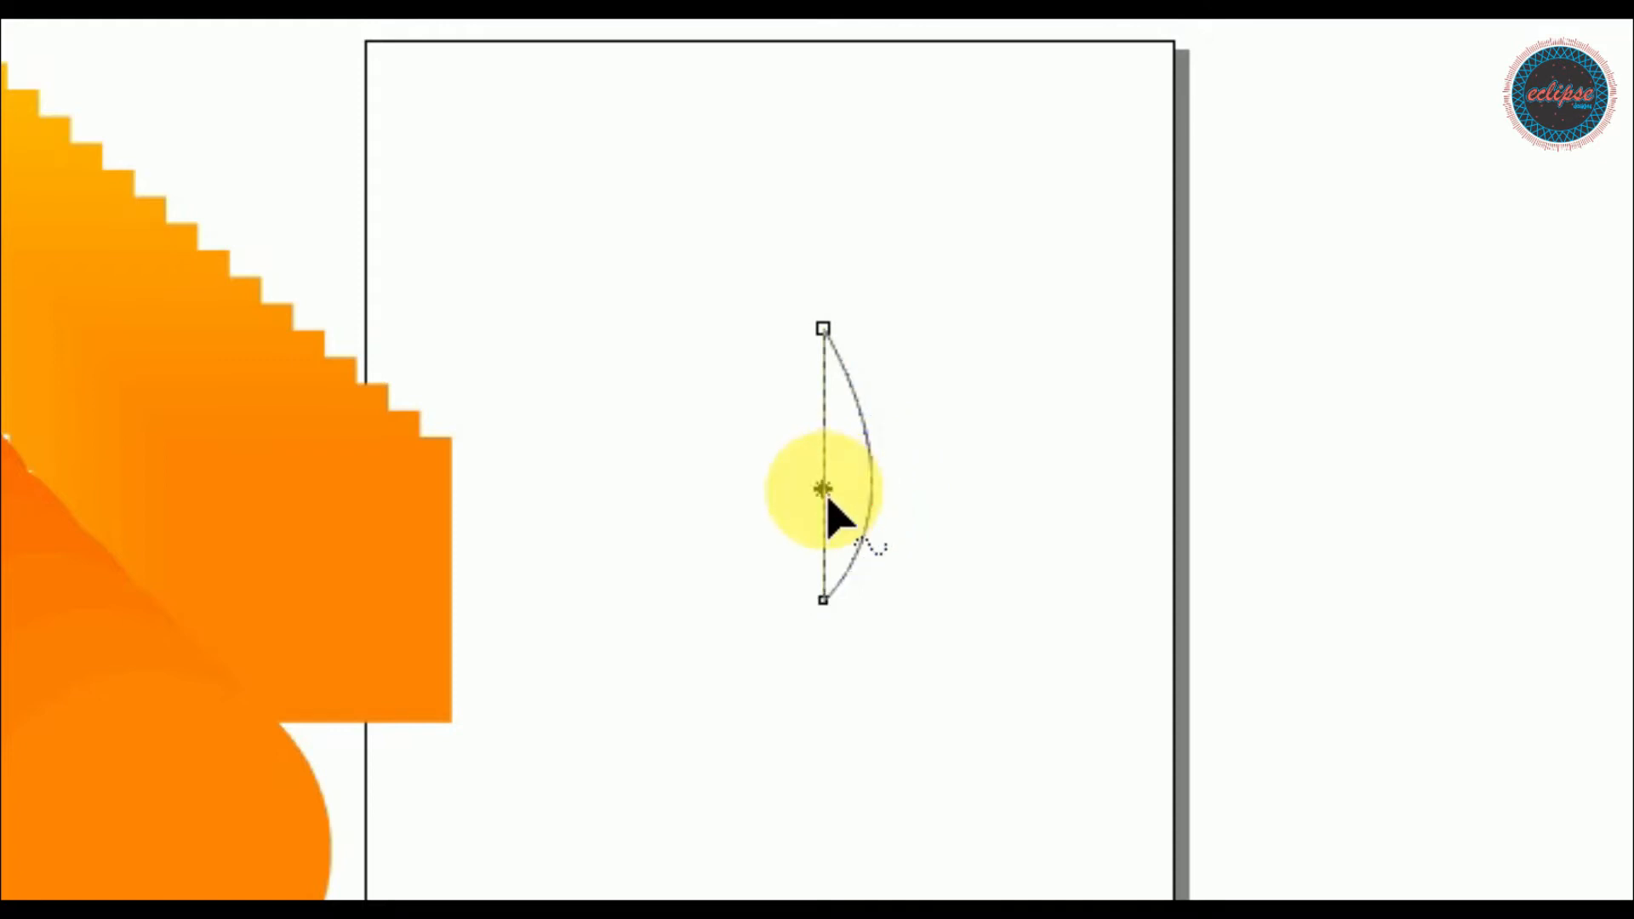
right_click(827, 502)
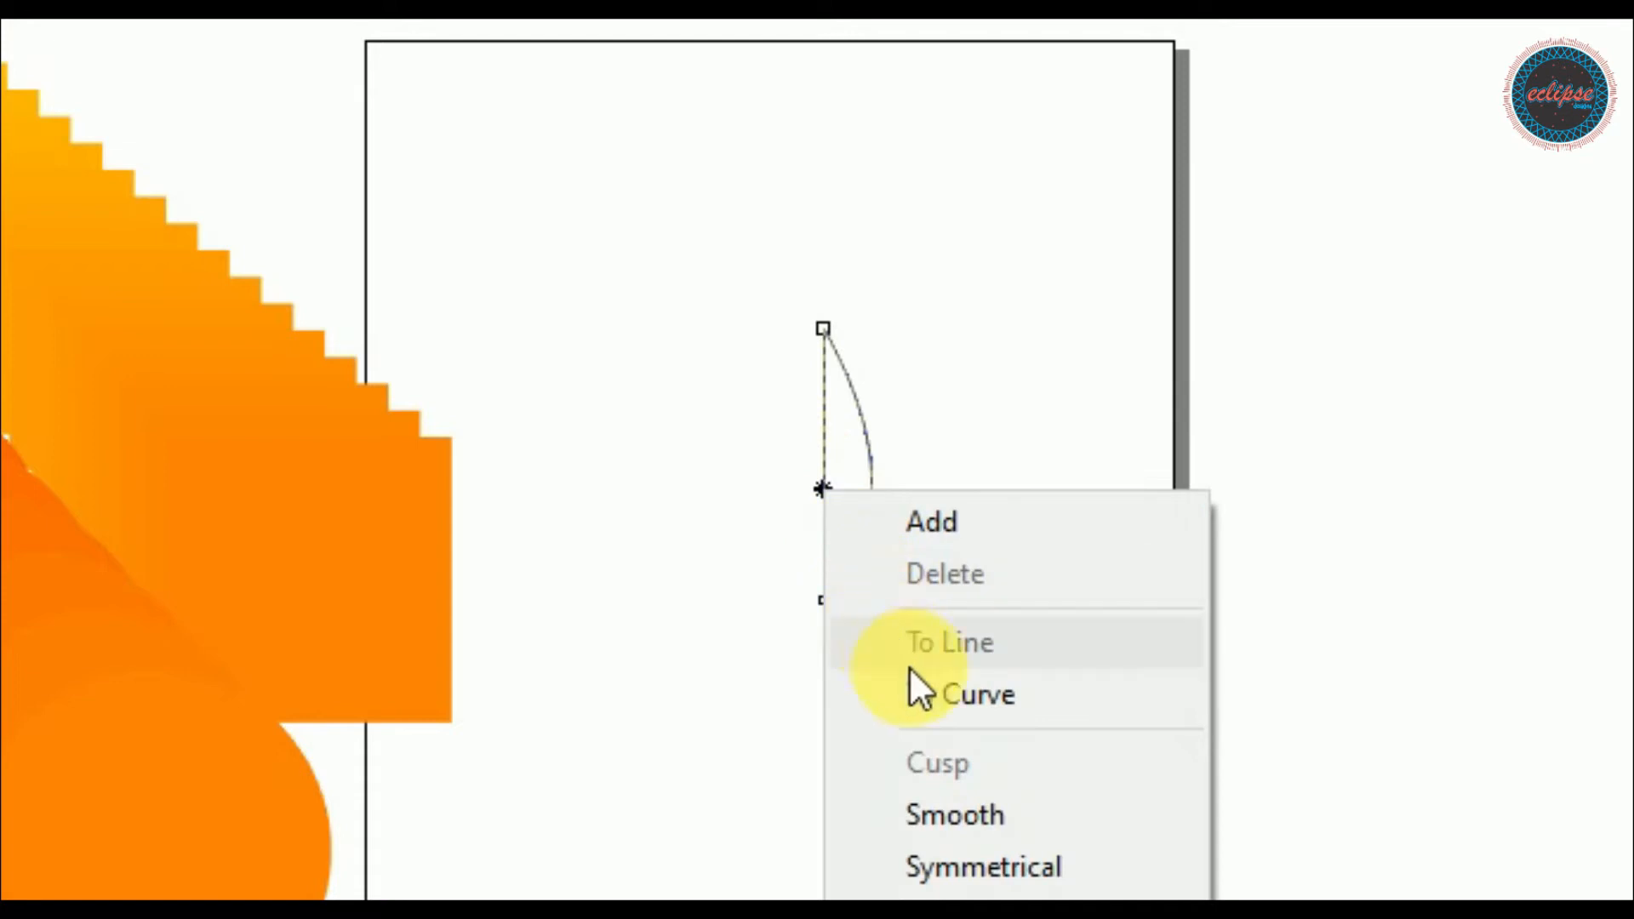
left_click(911, 689)
left_click_drag(825, 500, 785, 523)
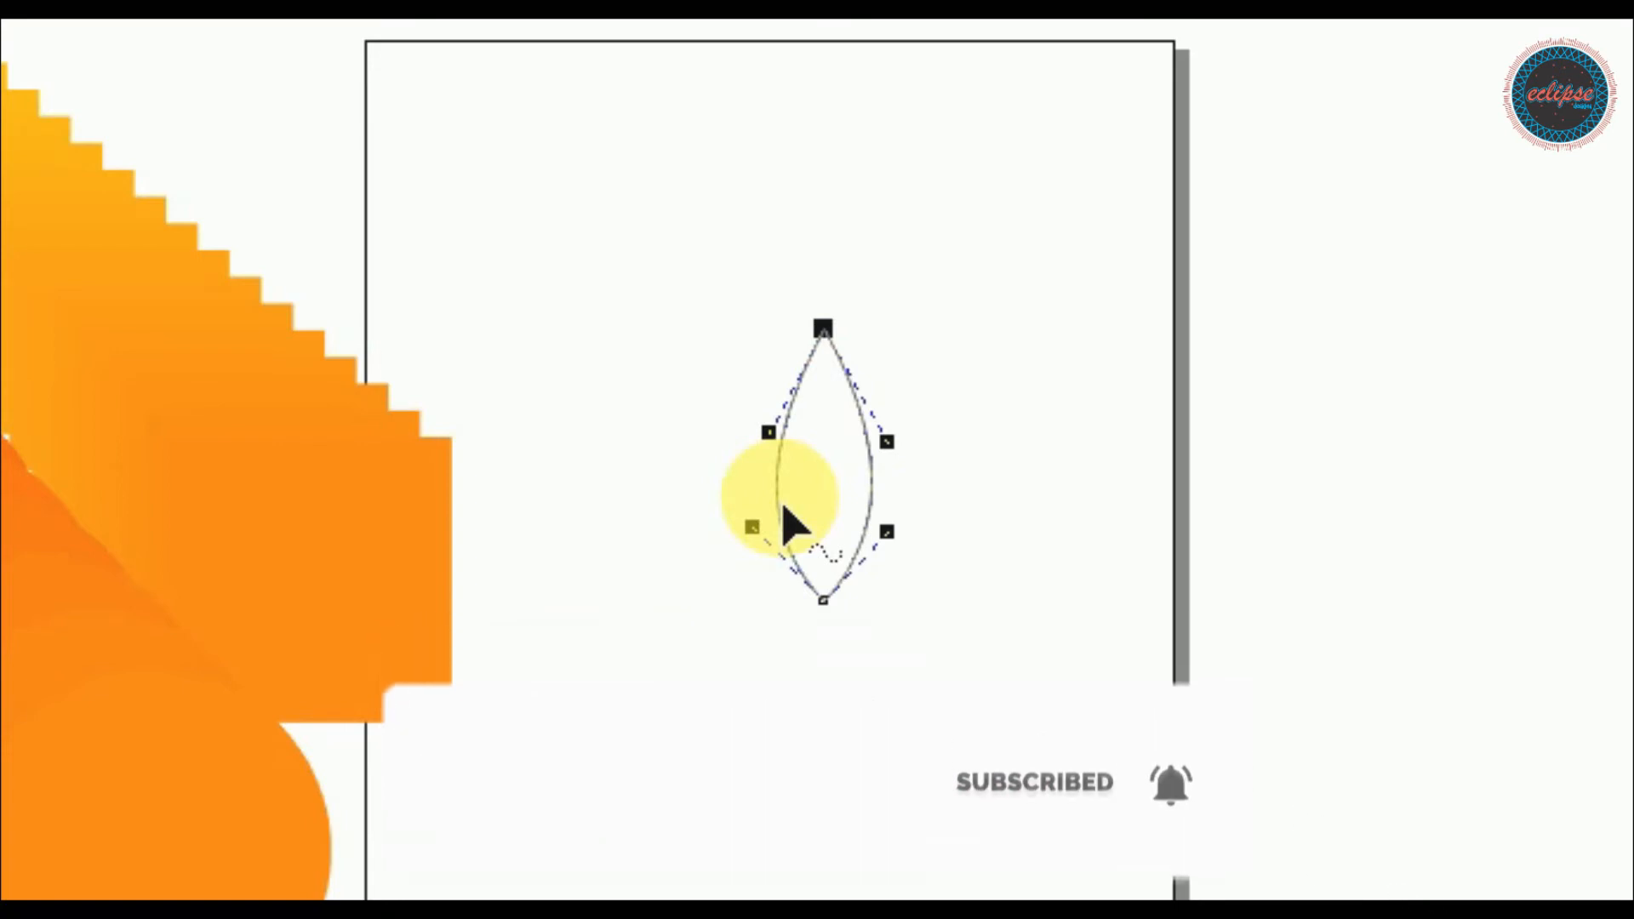
key("ctrl+z")
Try adding a mirrored copy of the half-leaf on its straight side, and undo it
key("space")
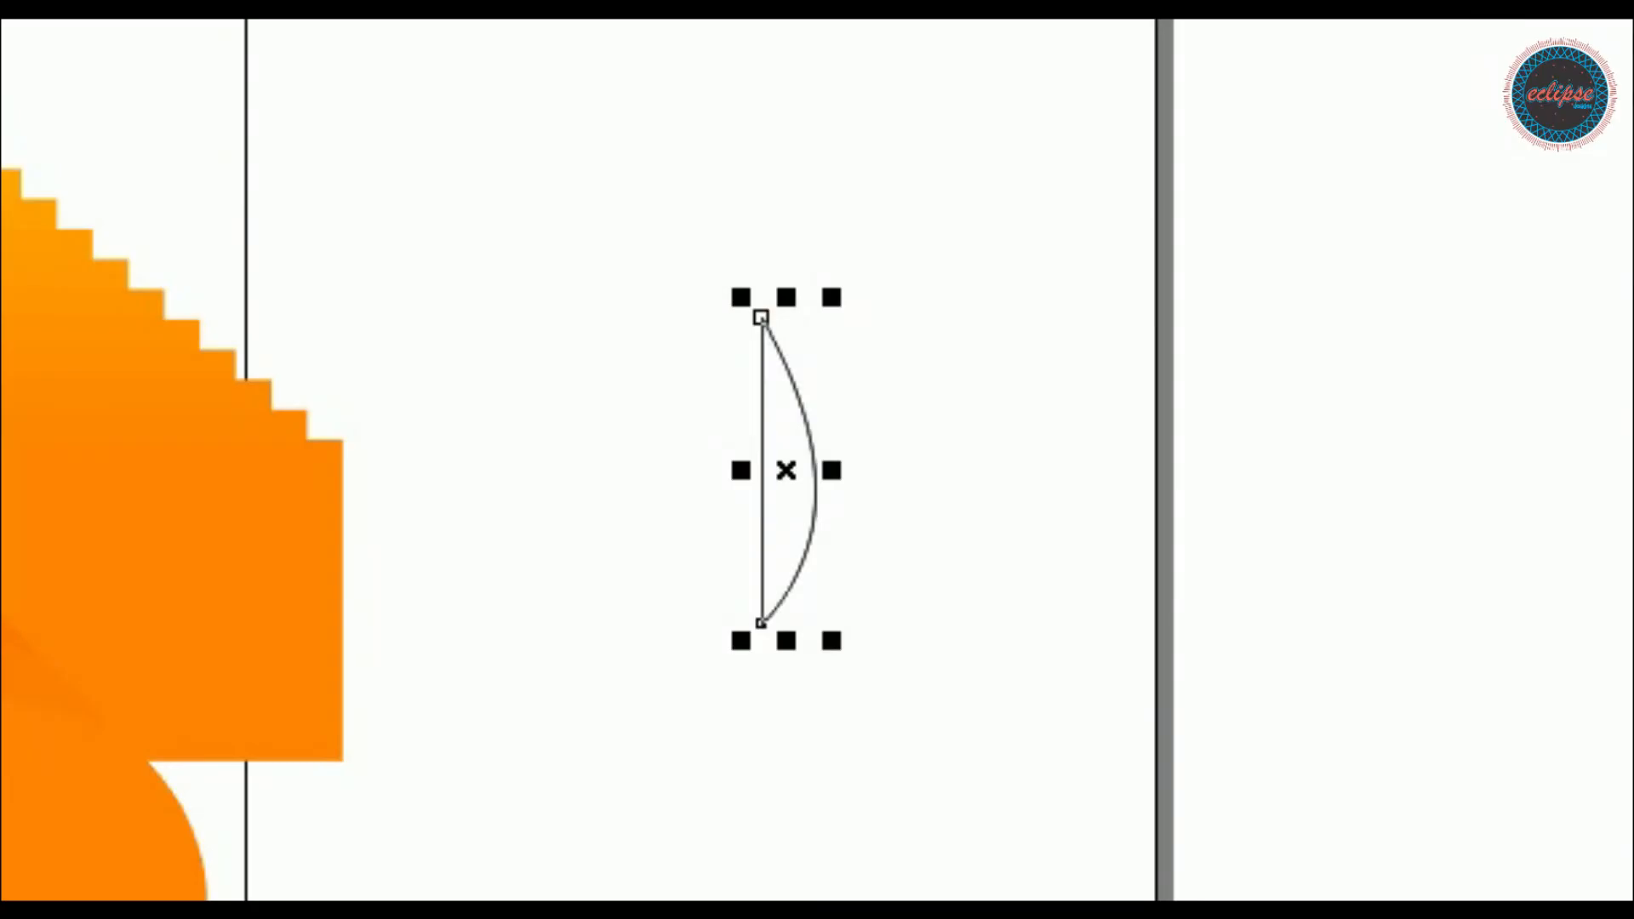
mouse_move(786, 473)
left_mouse_down()
mouse_move(751, 459)
mouse_move(771, 493)
left_mouse_up()
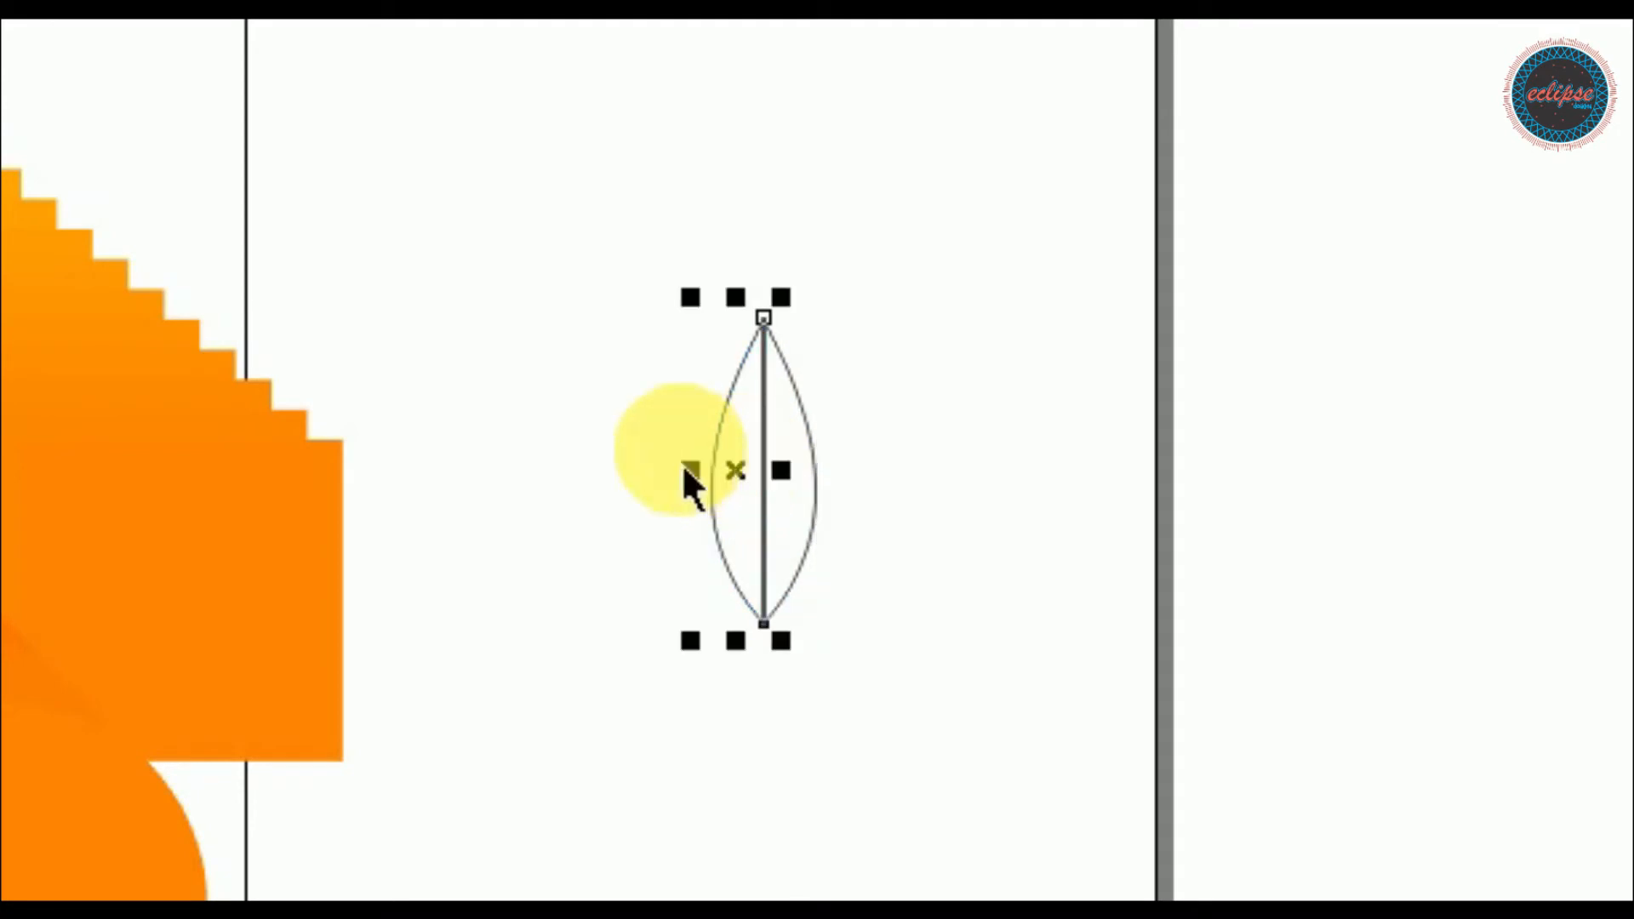
left_click(514, 447)
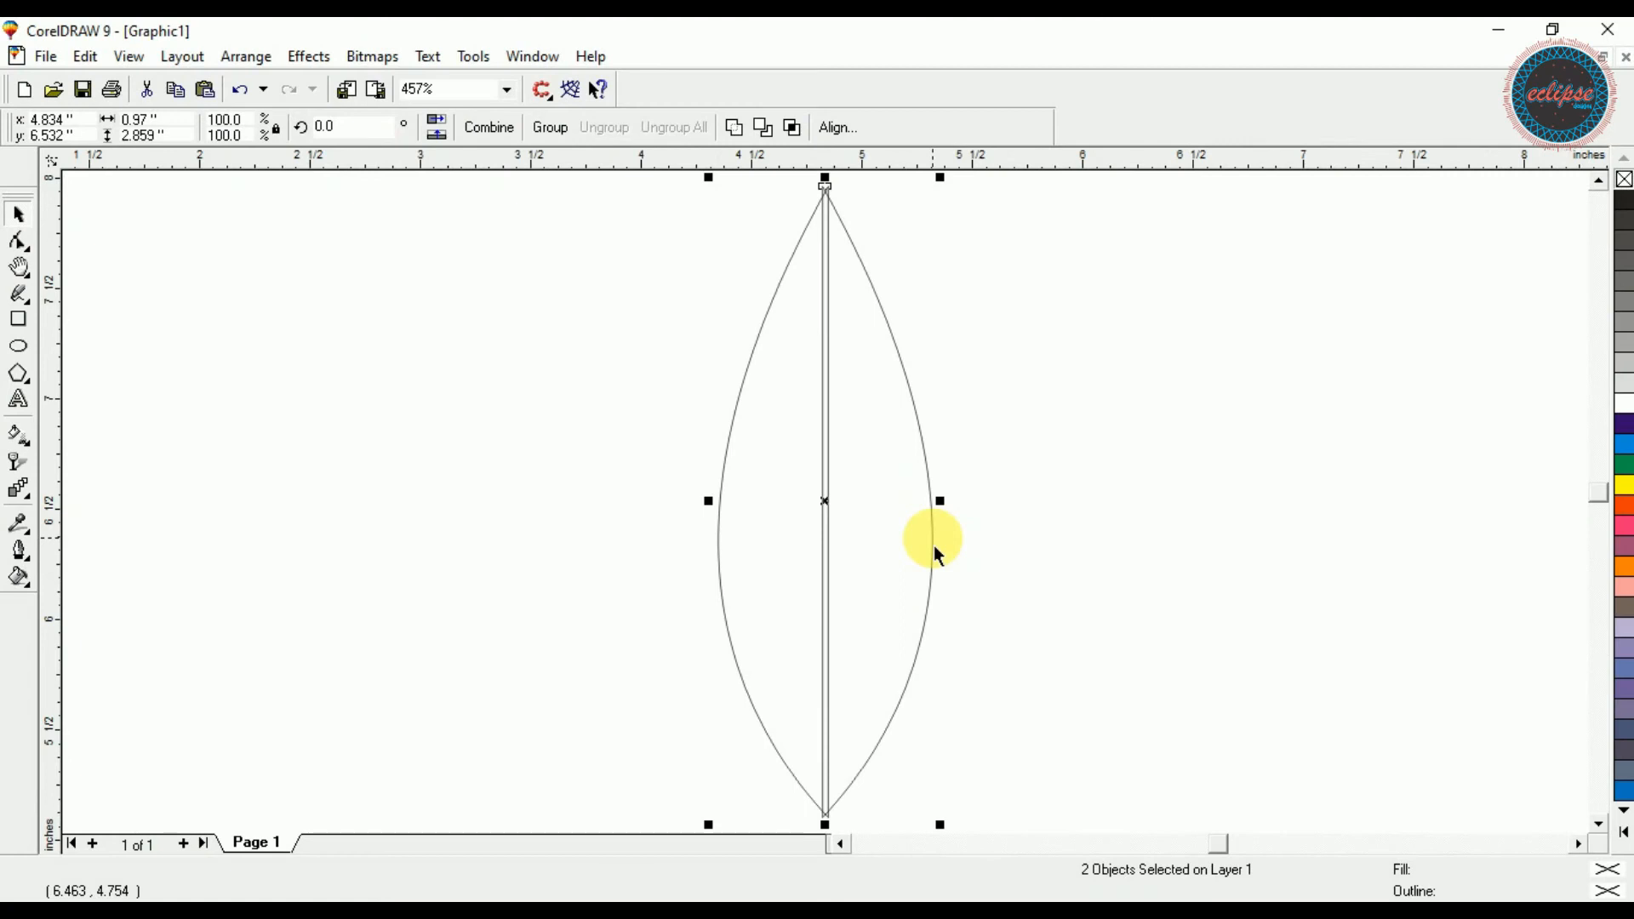
left_click(753, 464)
left_click(776, 481)
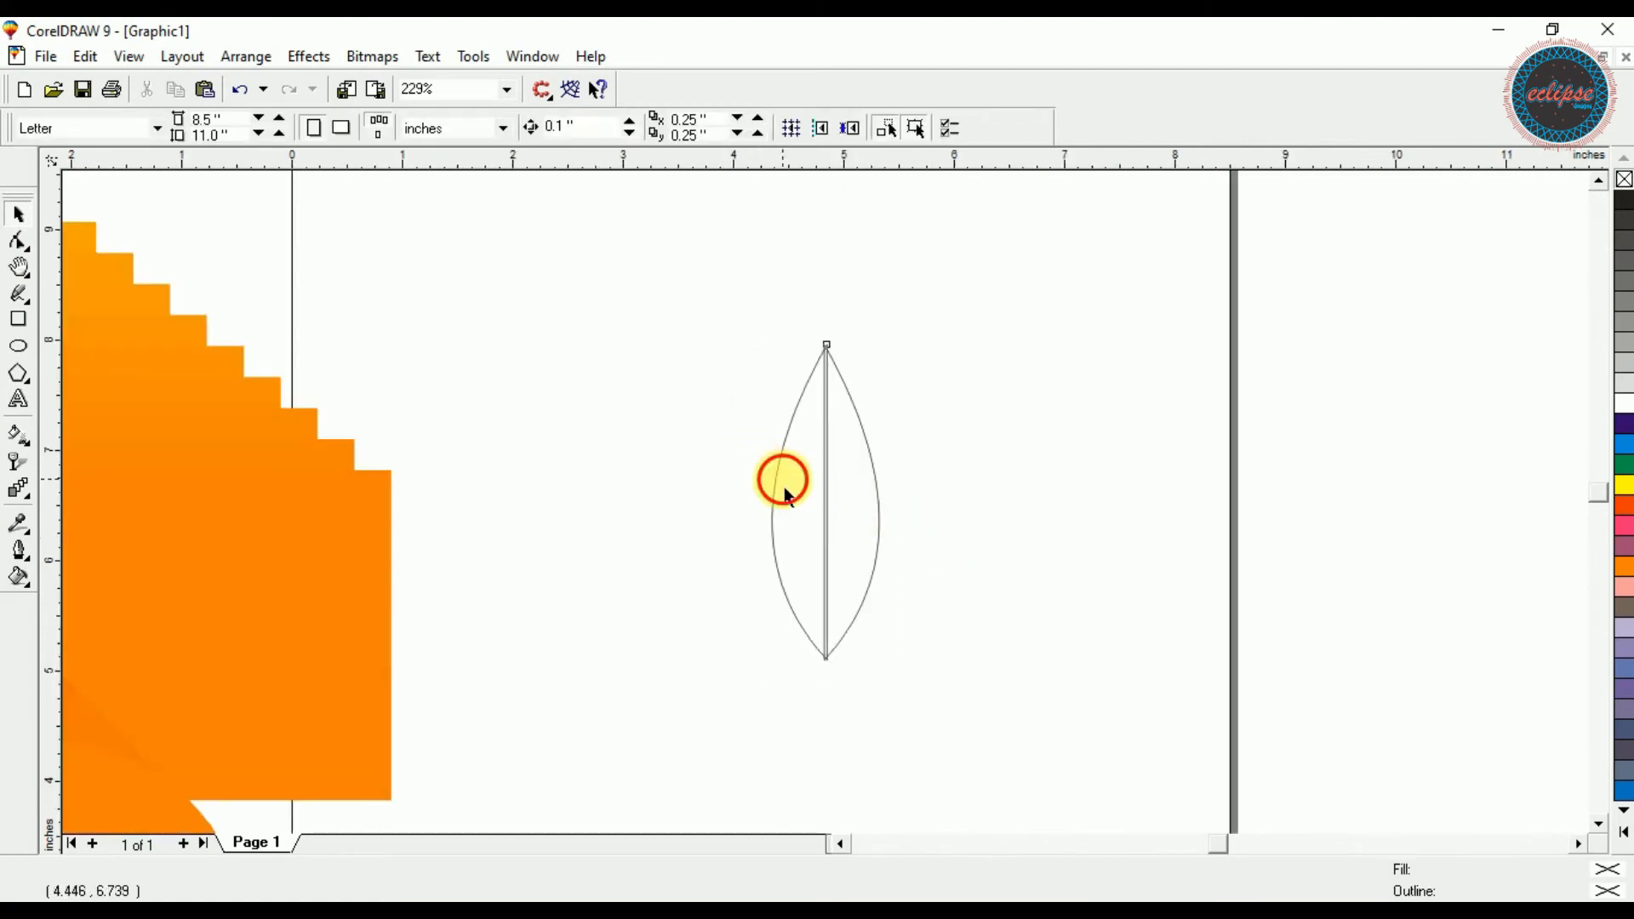
key("ctrl+z")
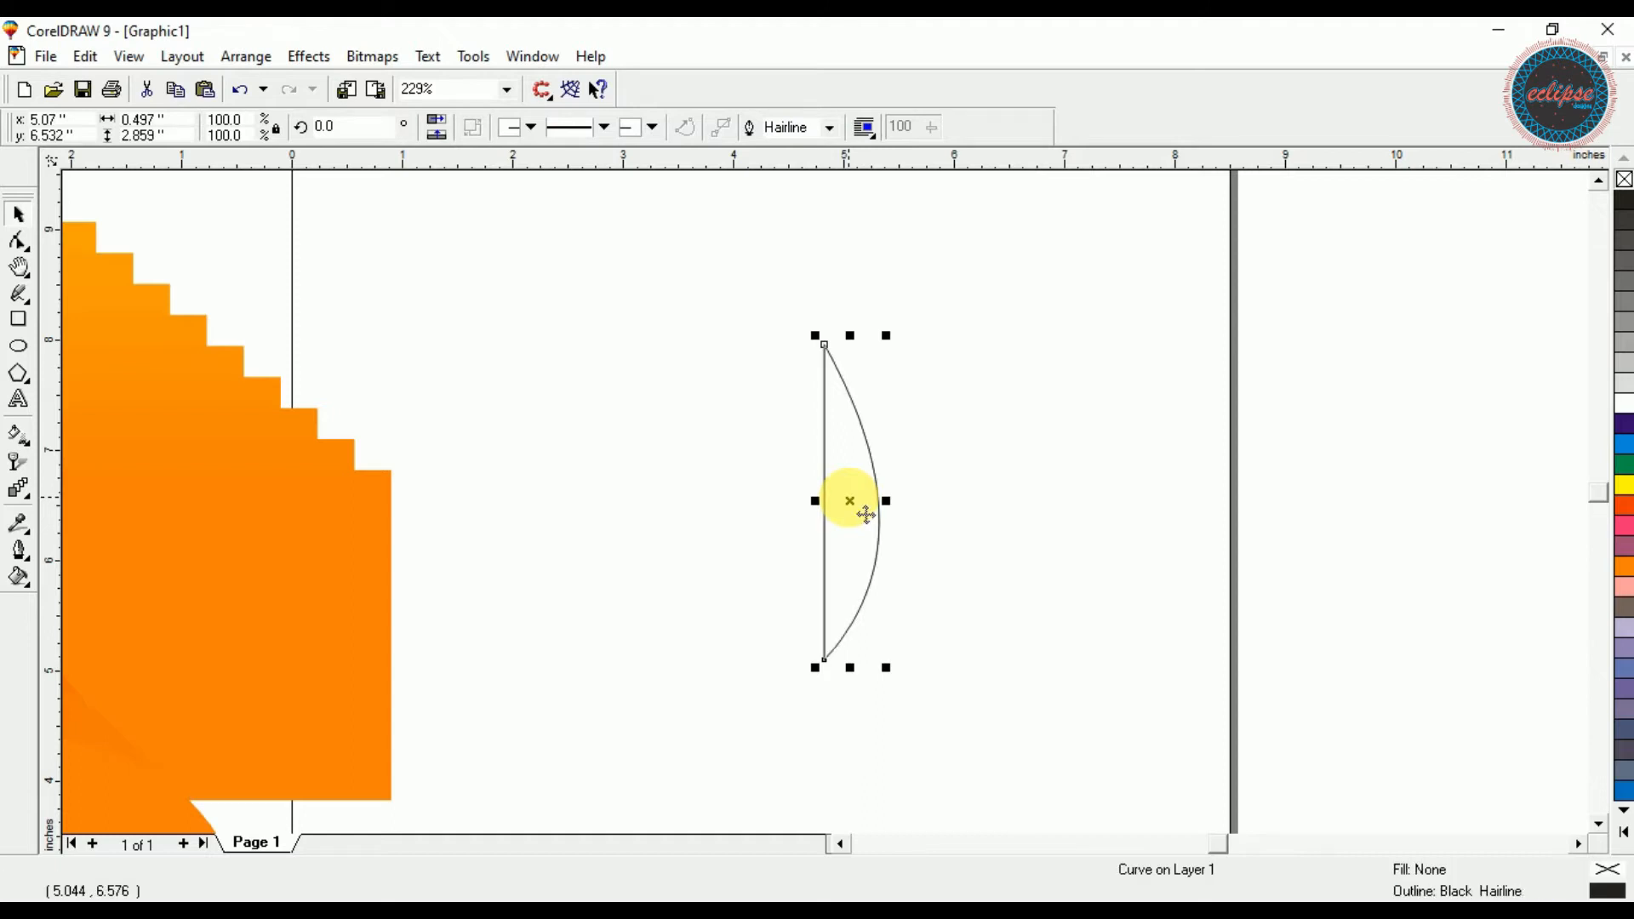
Mirror a copy of the half-leaf across its straight edge and weld both halves into one leaf
left_click_drag(889, 501, 815, 515)
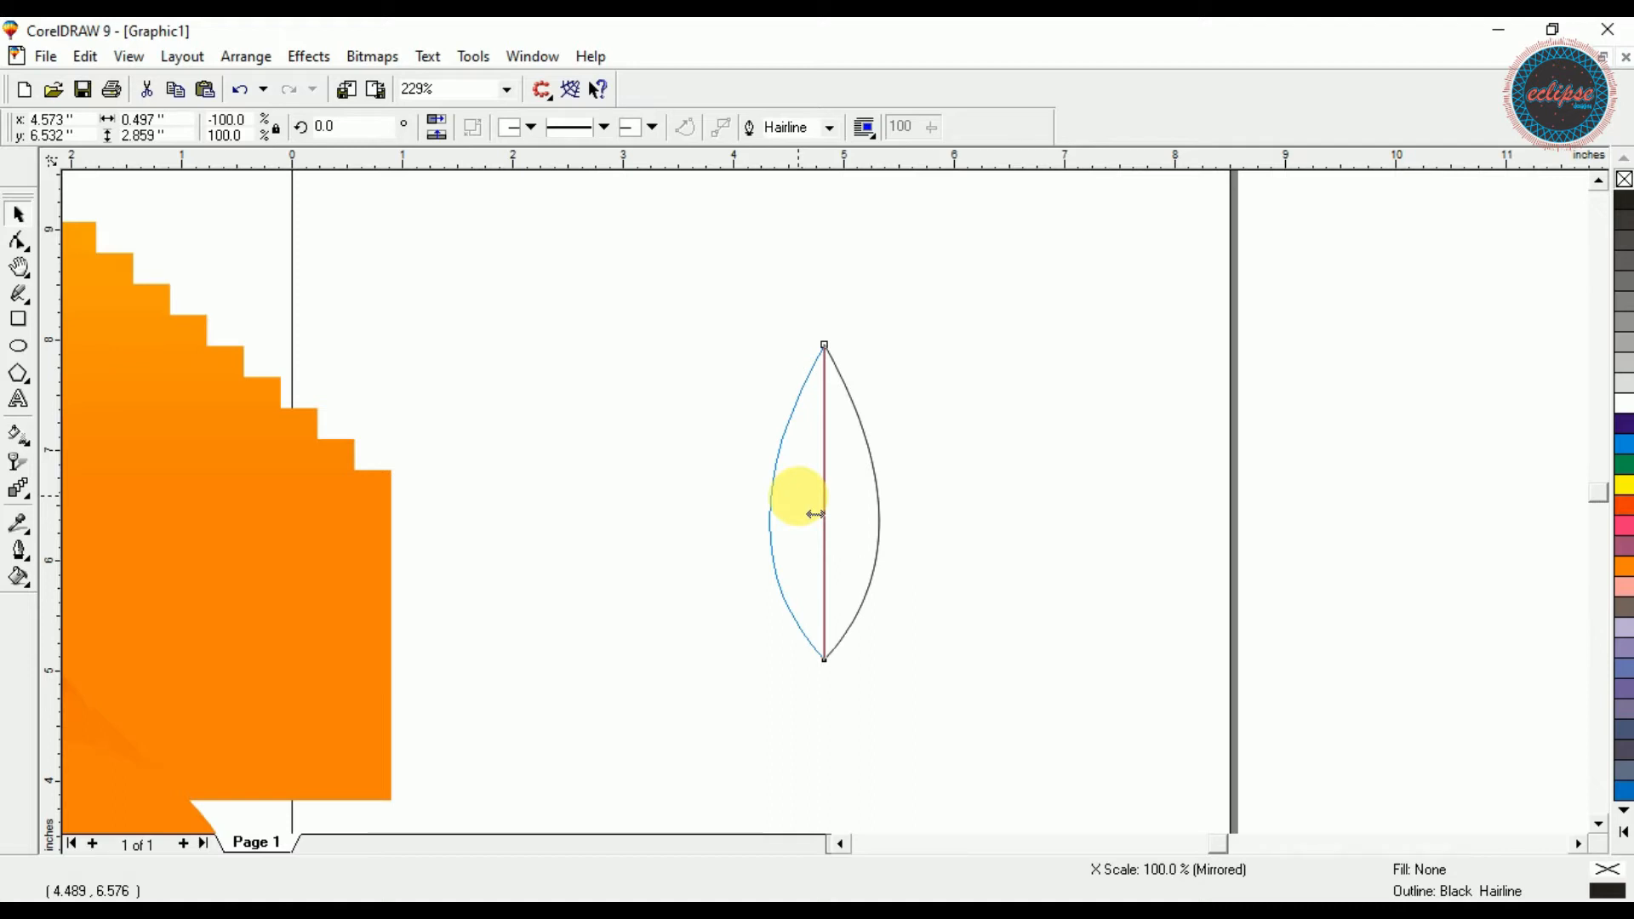
left_click_drag(815, 514, 800, 507)
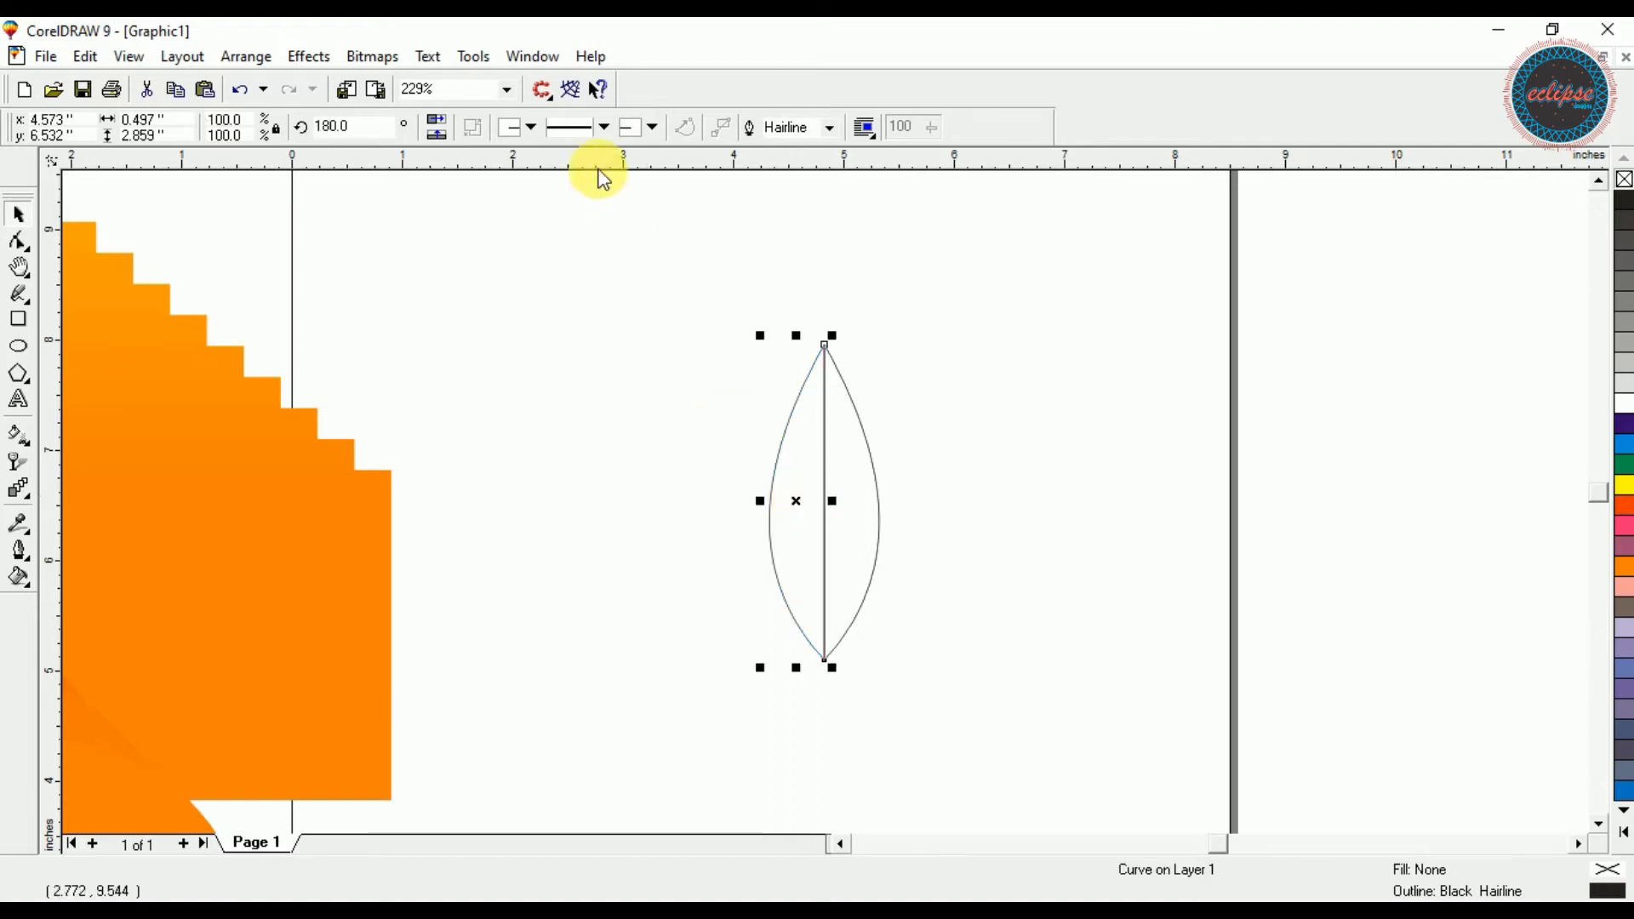
left_click_drag(686, 337, 994, 722)
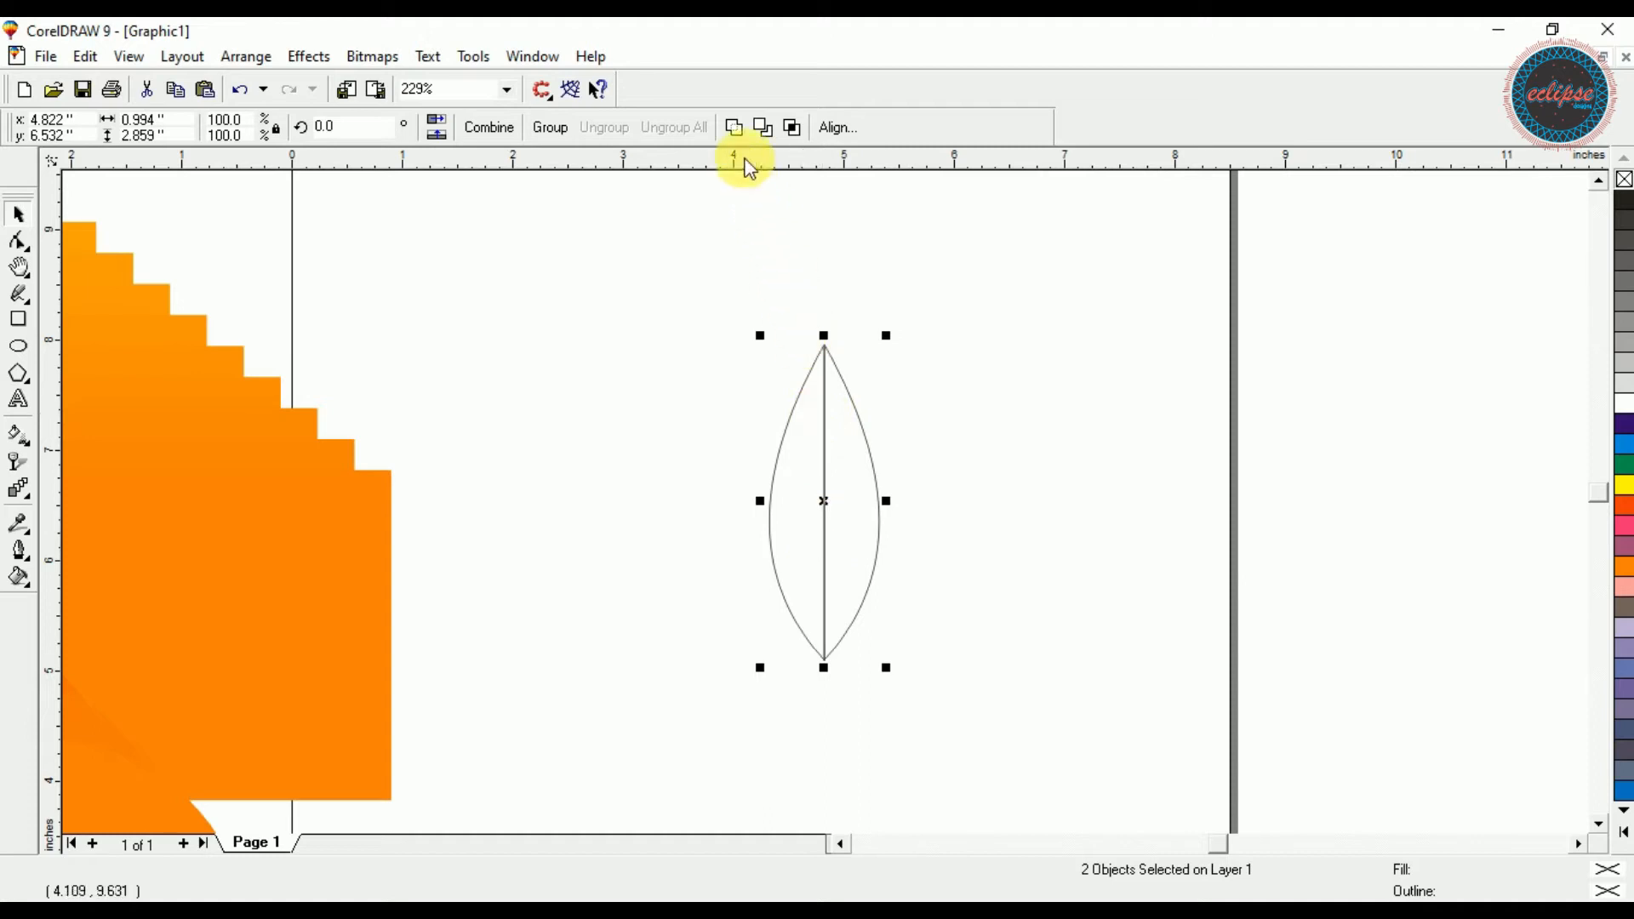
left_click(734, 129)
Shorten the leaf from its upper tip to about 2.4 inches tall, move it slightly upward and show its rotation handles
left_click_drag(822, 342, 842, 400)
left_click(529, 446)
left_click(850, 558)
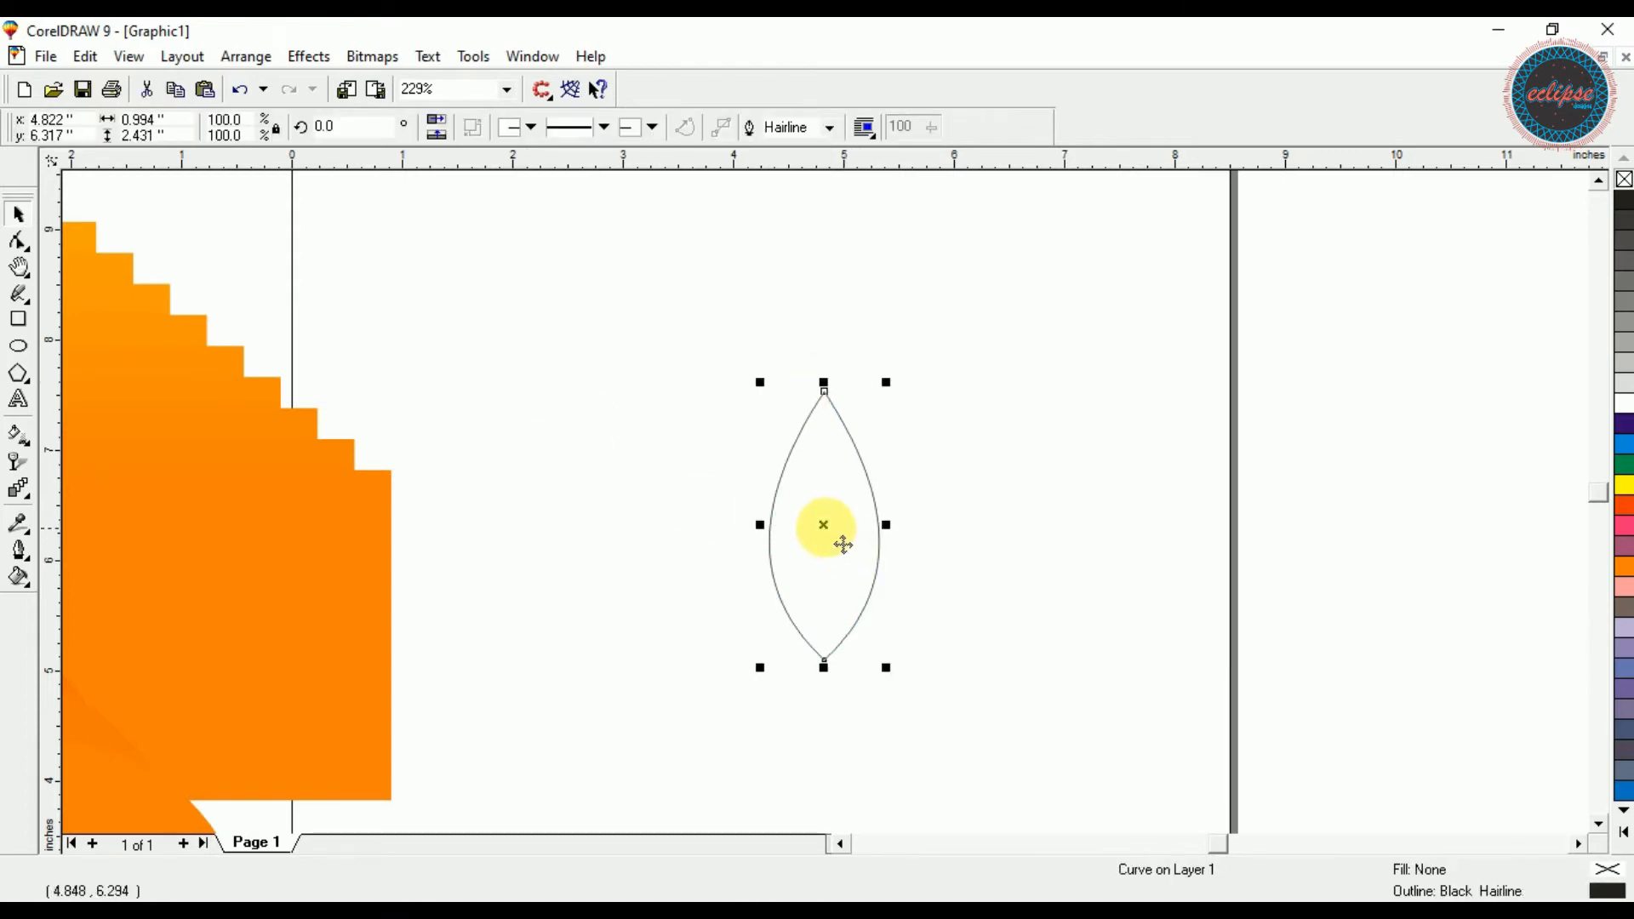
left_click(817, 492)
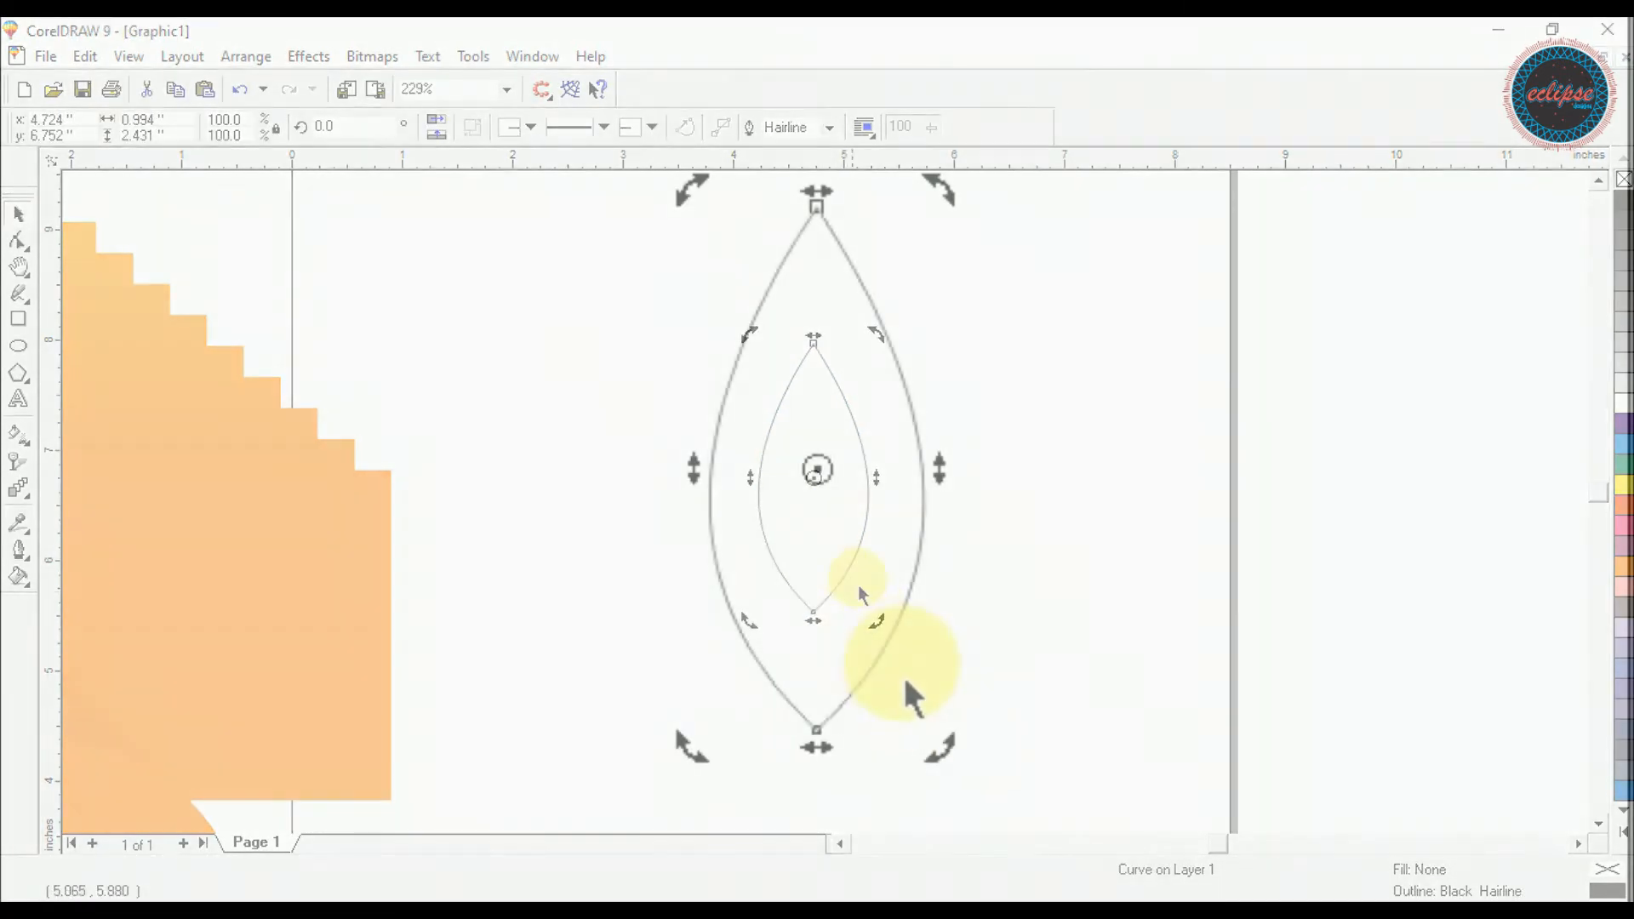
Try rotating the leaf counterclockwise about its own centre, and undo the rotation
left_click_drag(939, 752, 987, 817)
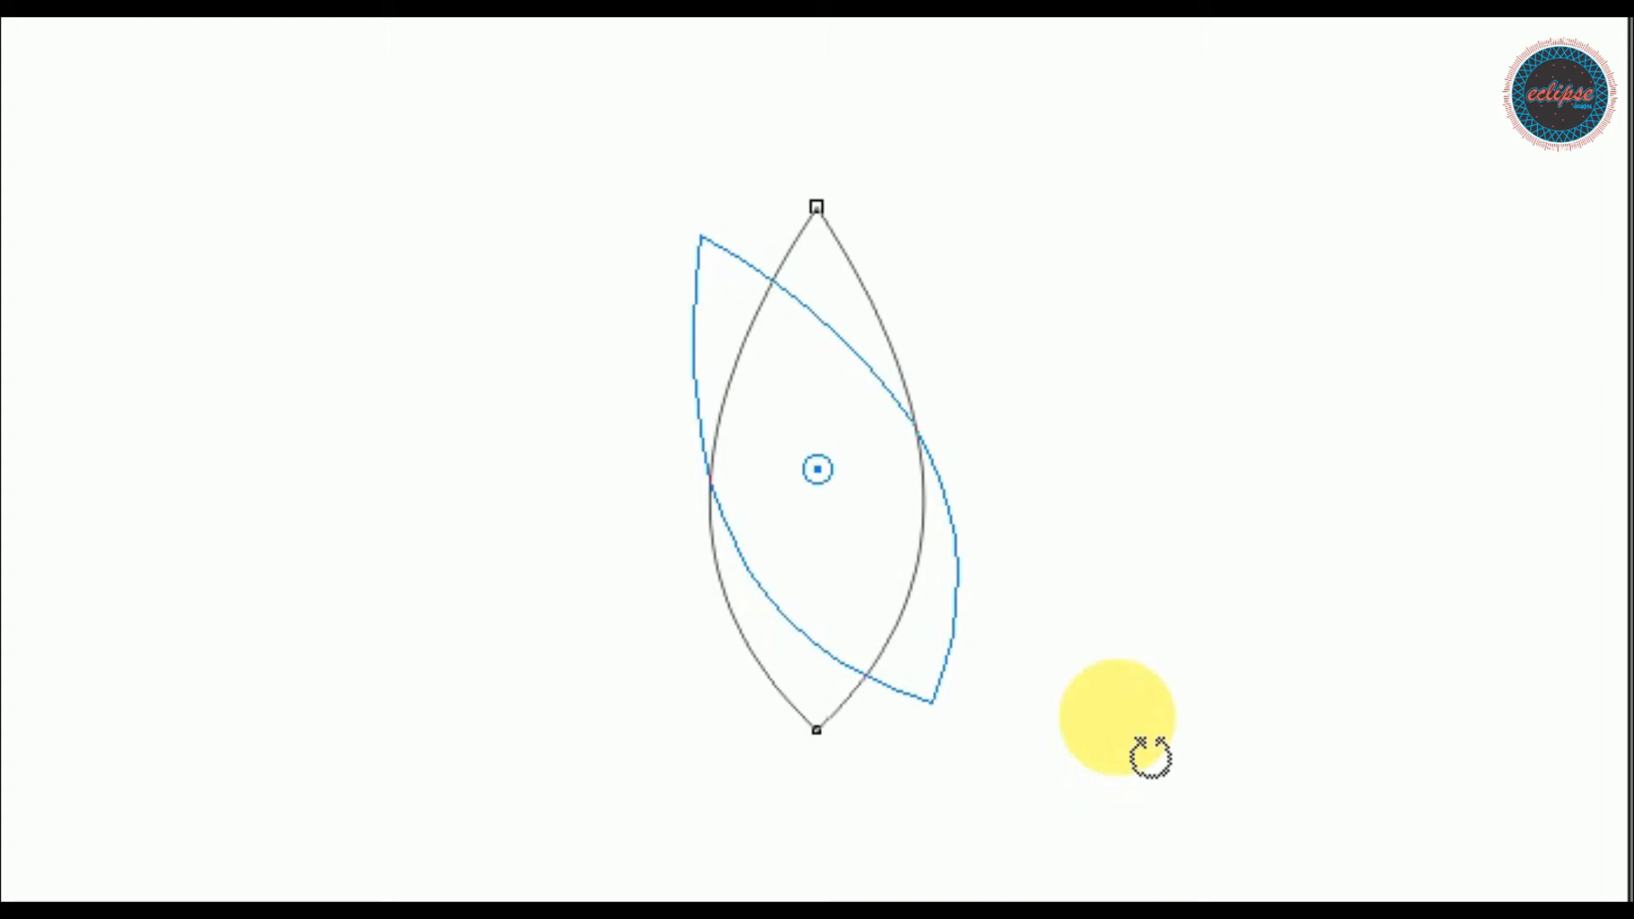
left_click_drag(1151, 758, 1120, 729)
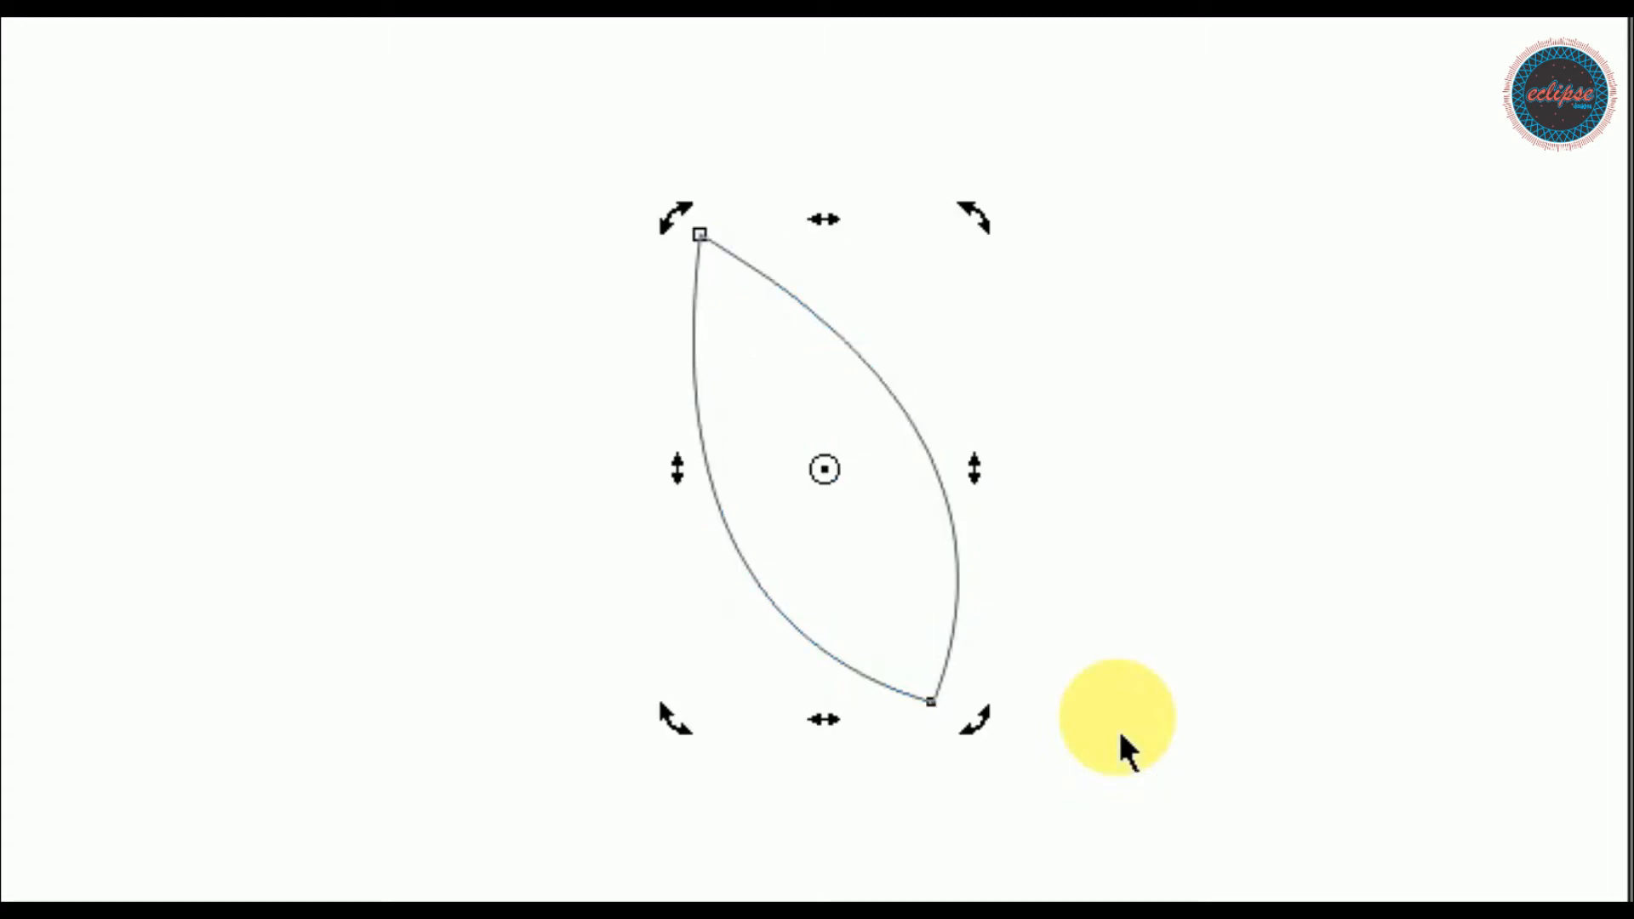
key("ctrl+z")
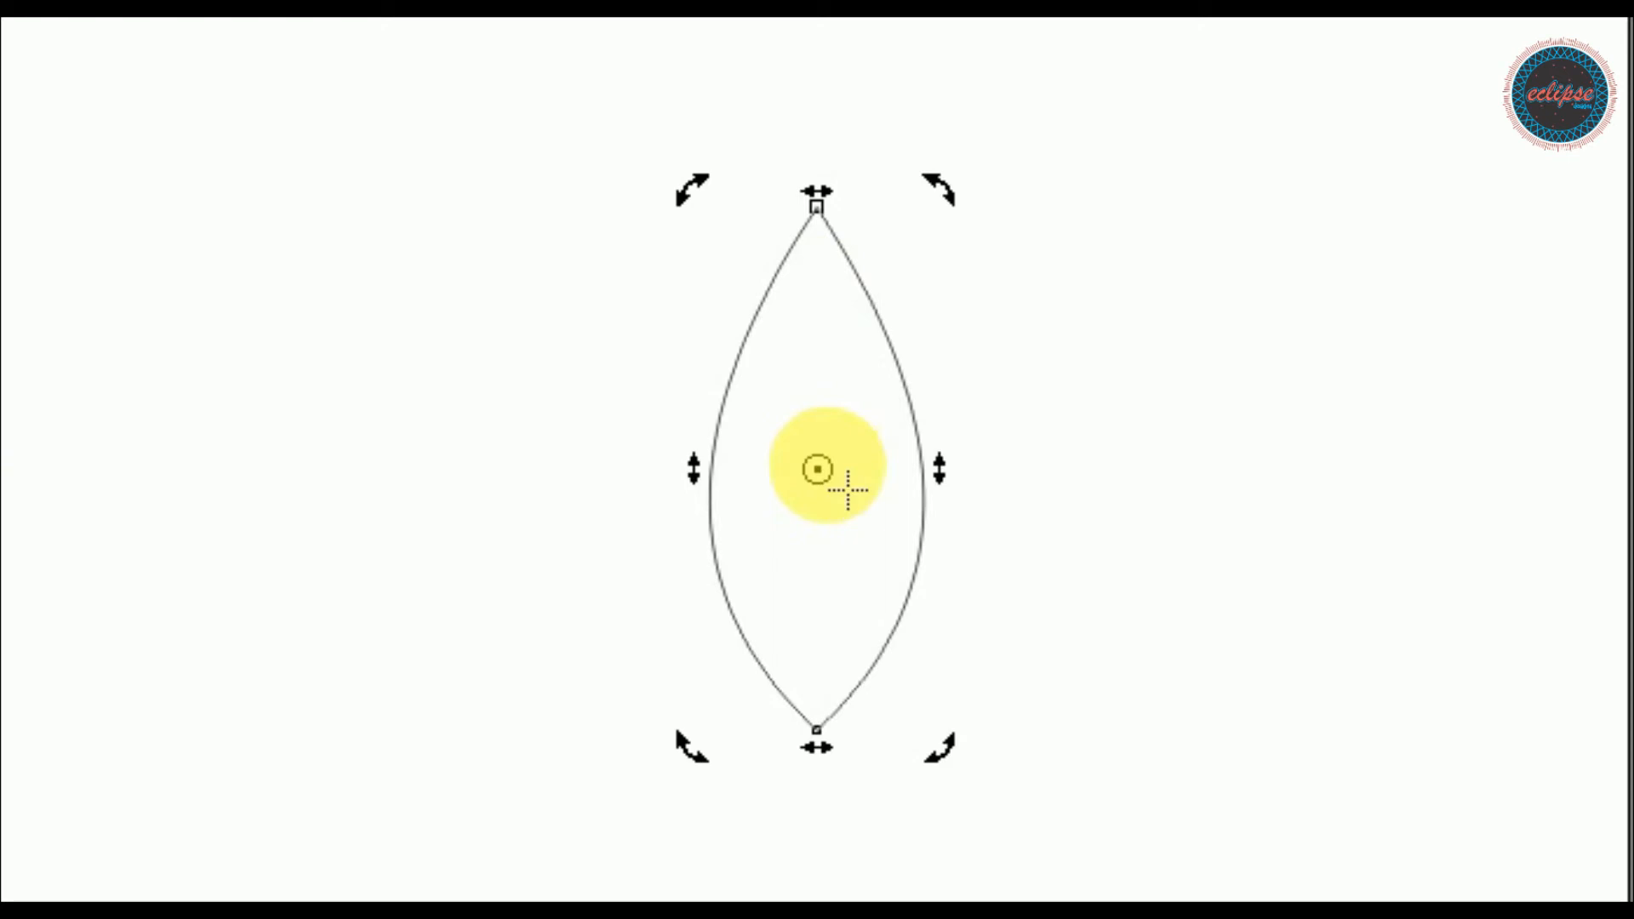
Move the leaf's rotation centre to its lower tip and rotate the leaf about 57.5 degrees counterclockwise around it
mouse_move(817, 472)
left_mouse_down()
mouse_move(813, 749)
mouse_move(815, 730)
left_mouse_up()
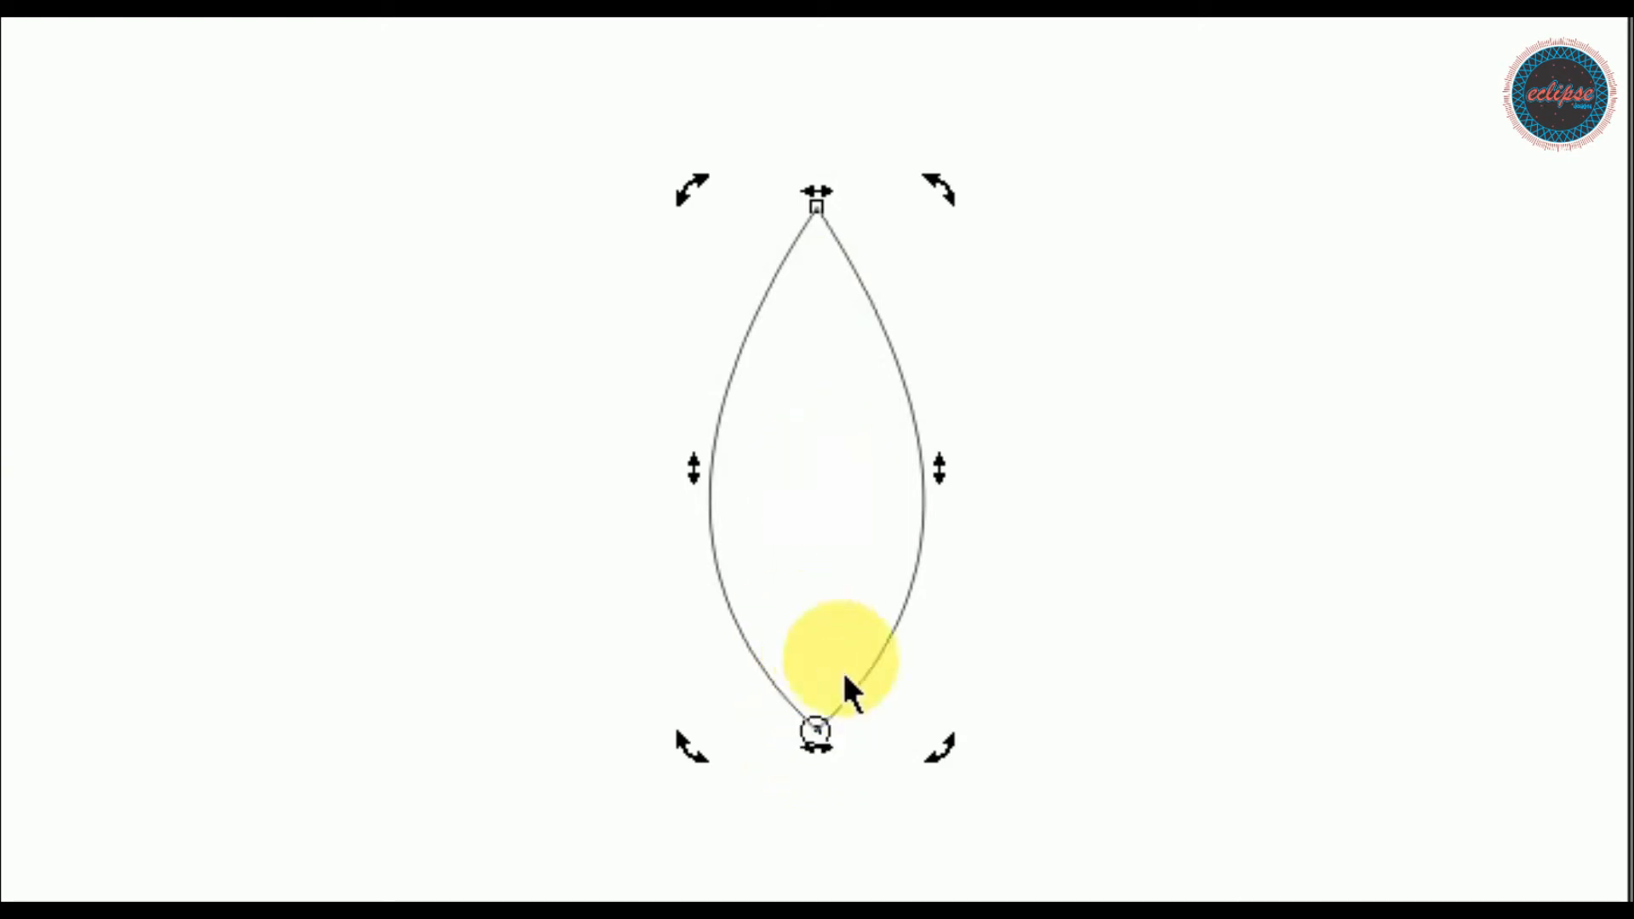
left_click_drag(939, 748, 1051, 529)
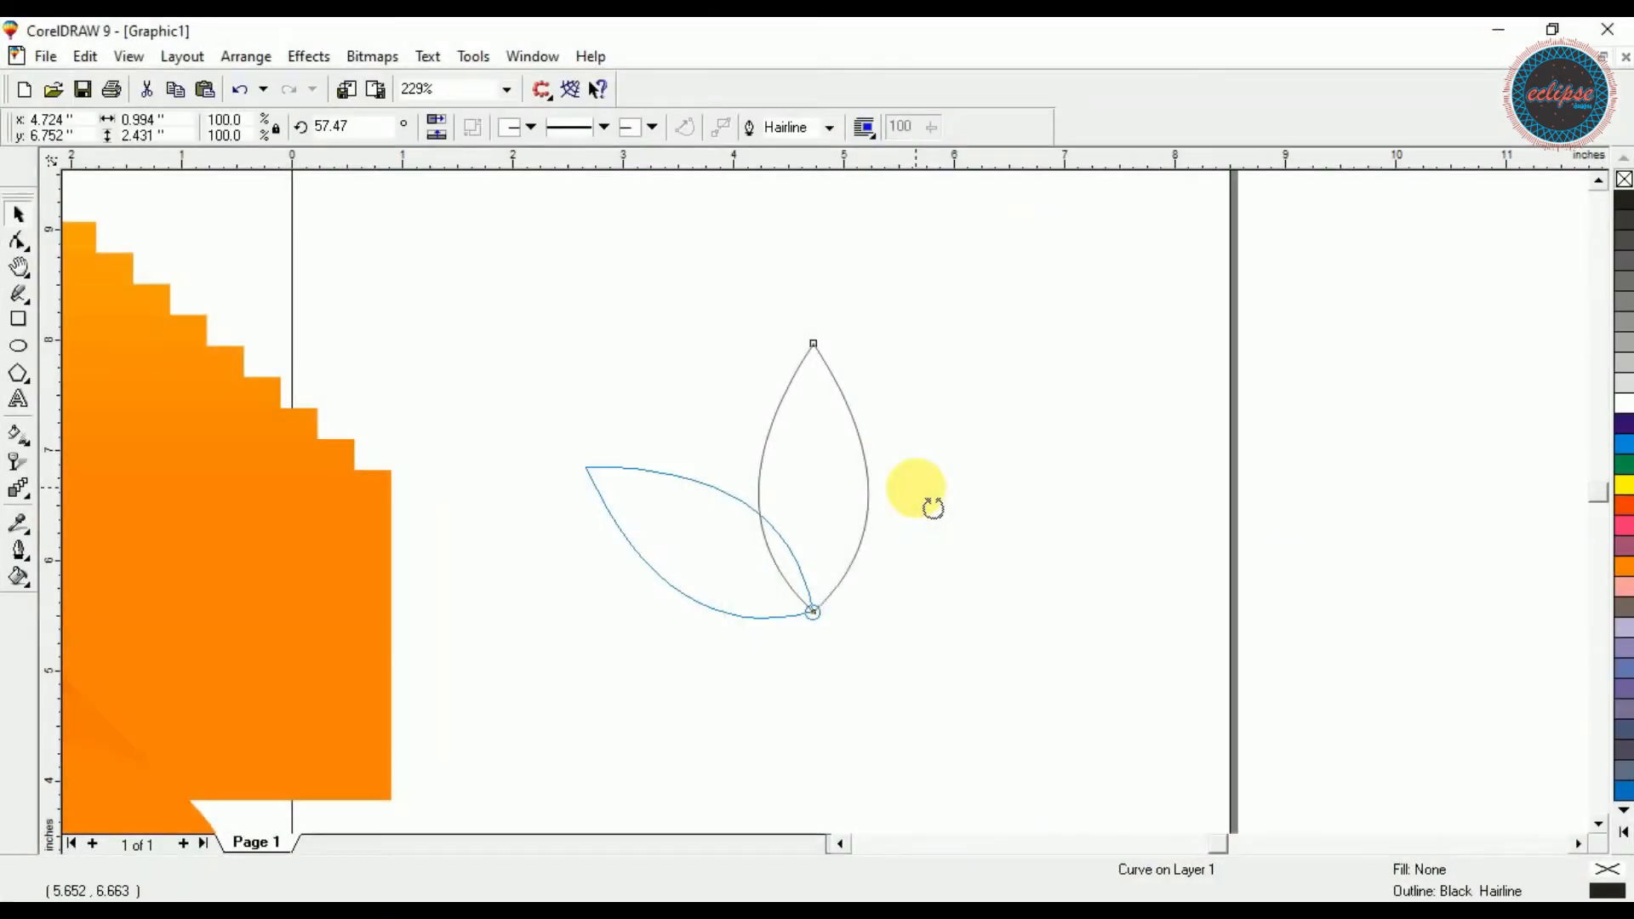
left_click_drag(933, 508, 919, 500)
left_click(931, 587)
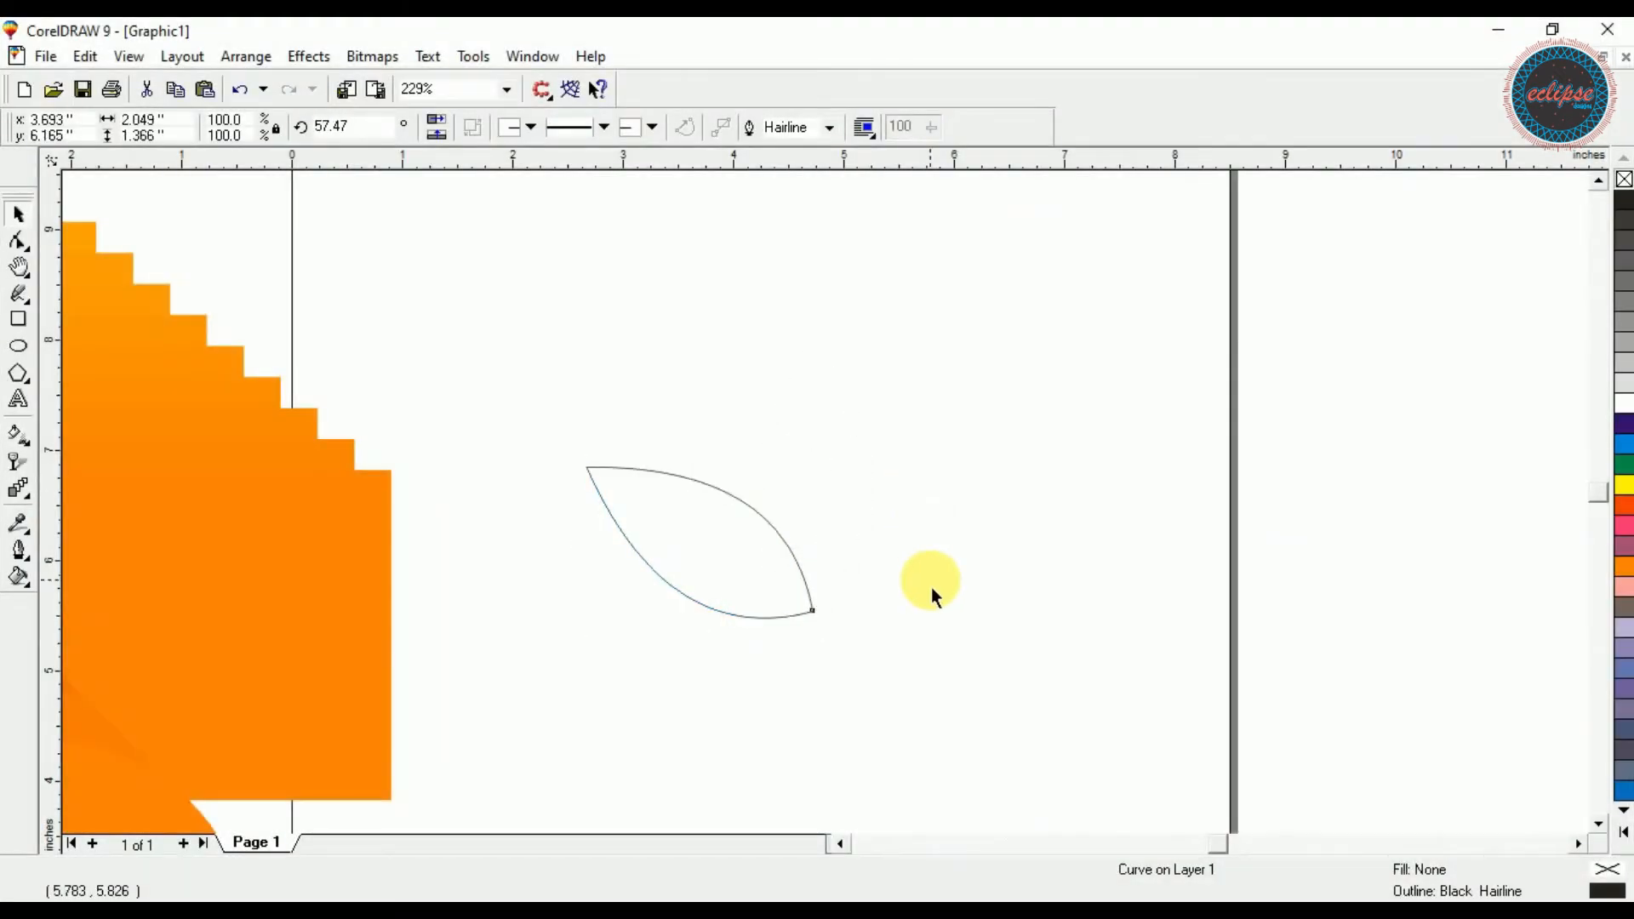
Mirror a copy of the leaf to its right so the lower tips meet, and group the two leaves
left_click(795, 579)
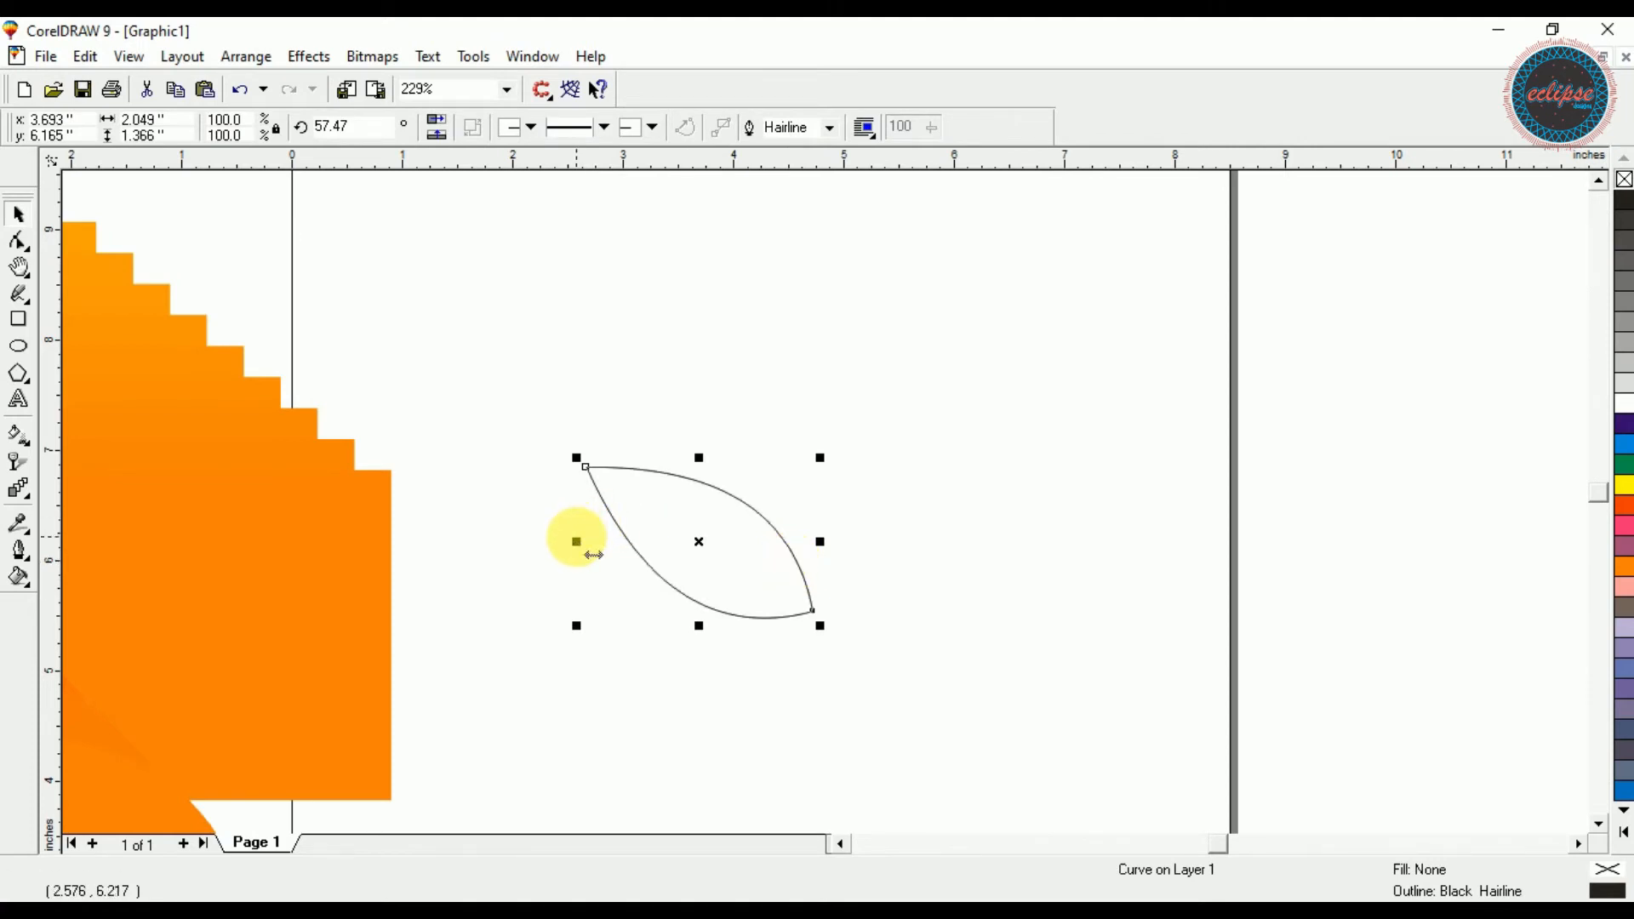
left_click_drag(595, 555, 842, 584)
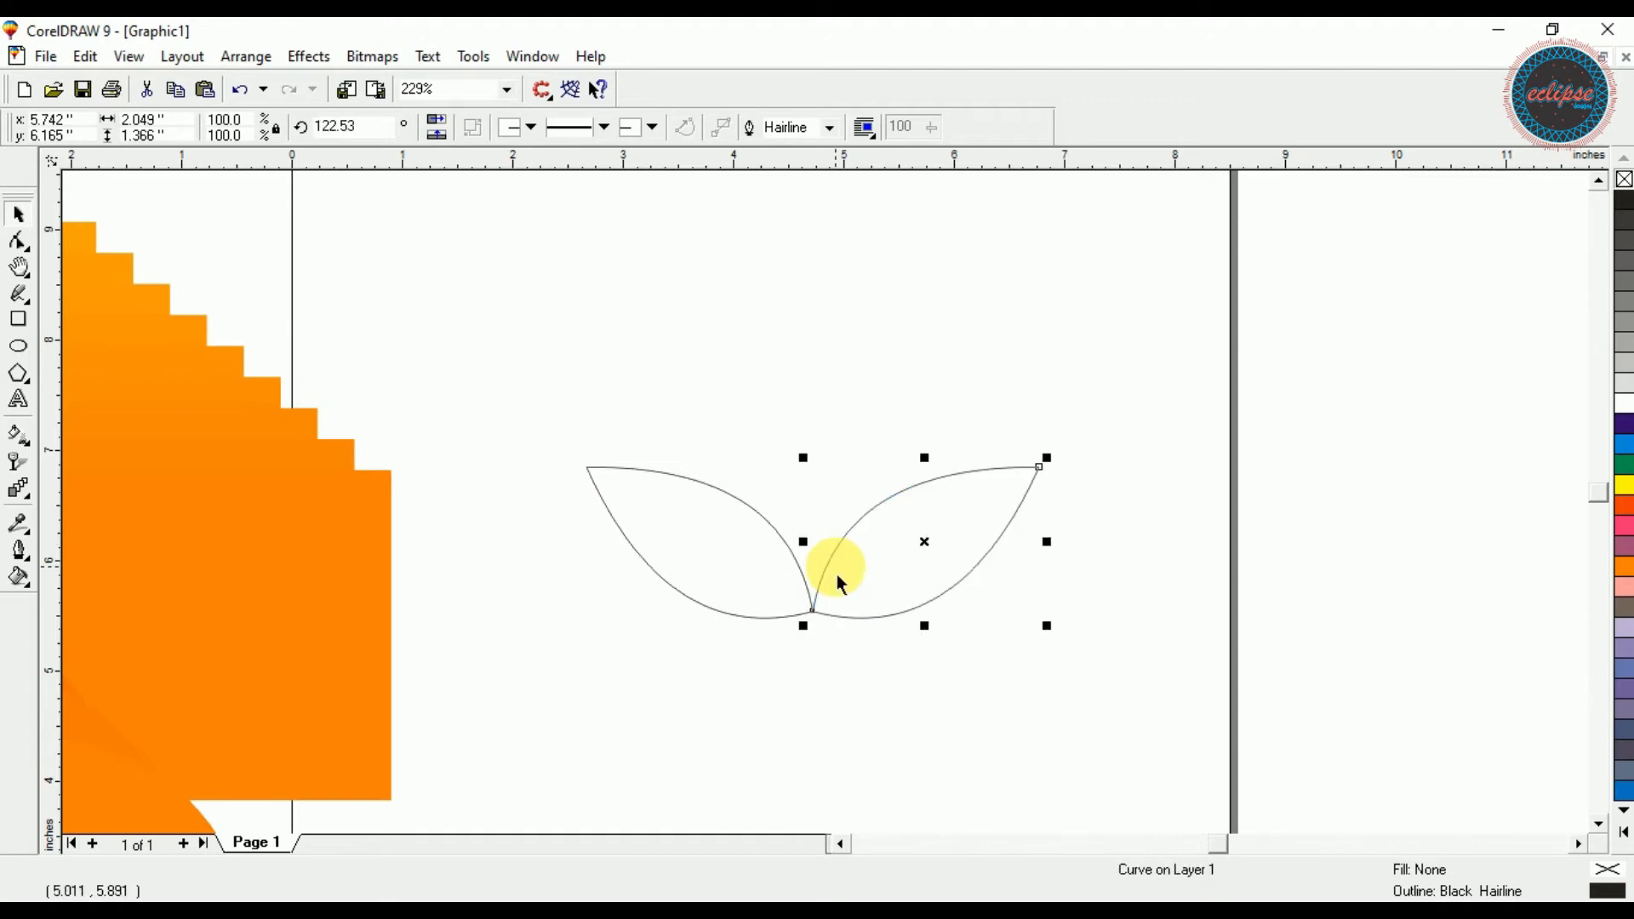
key("F4")
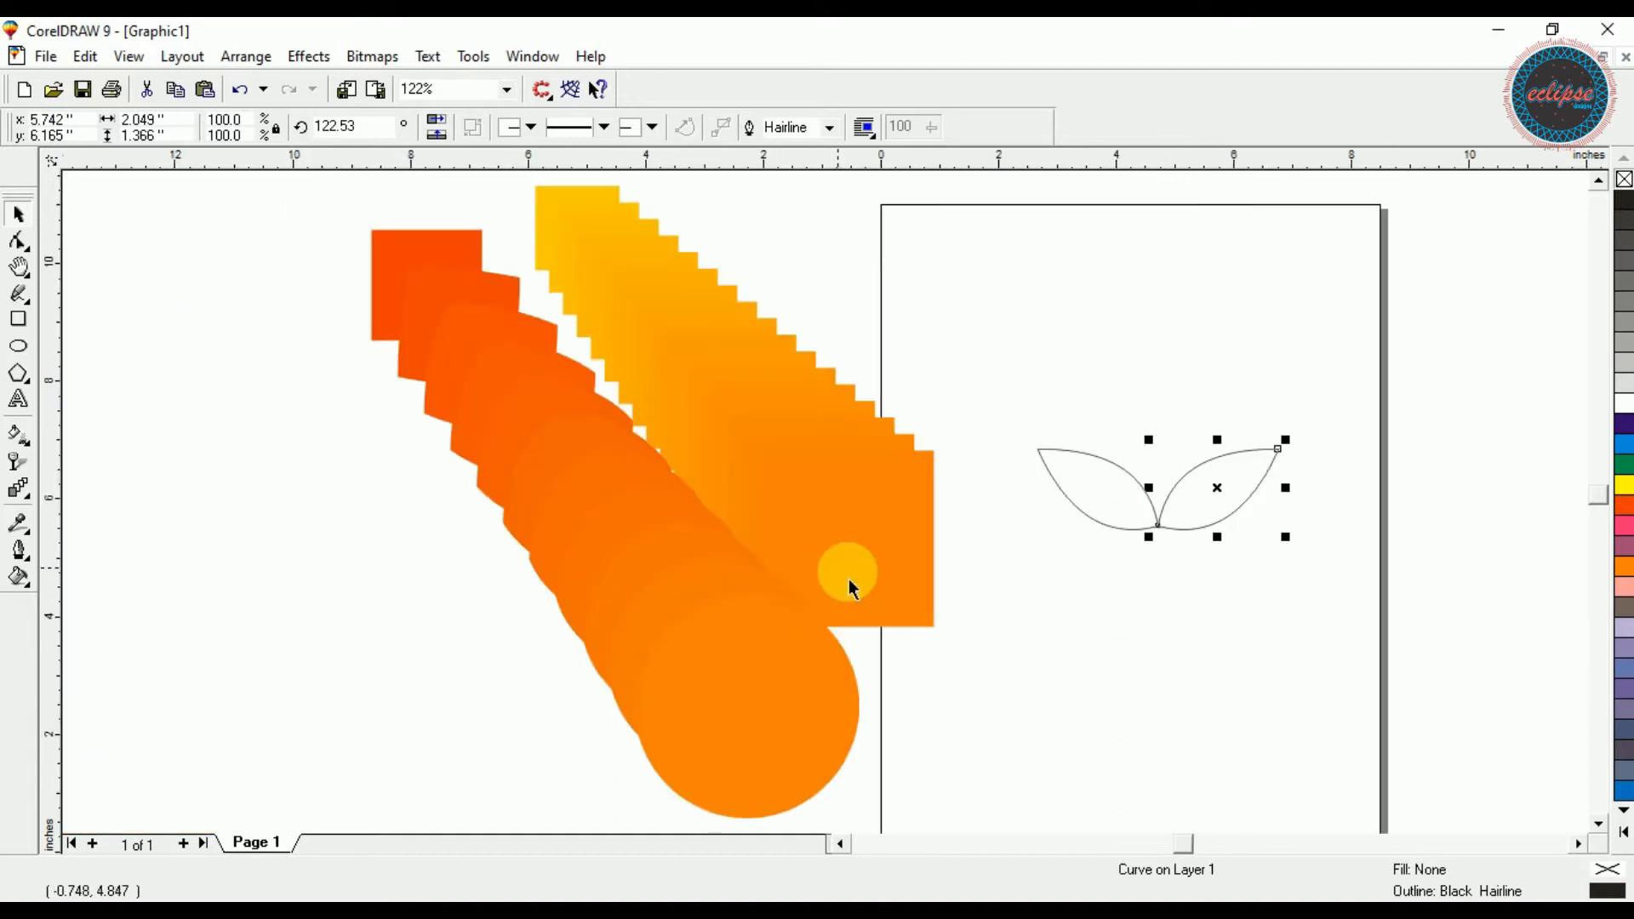
left_click(1107, 512, "shift")
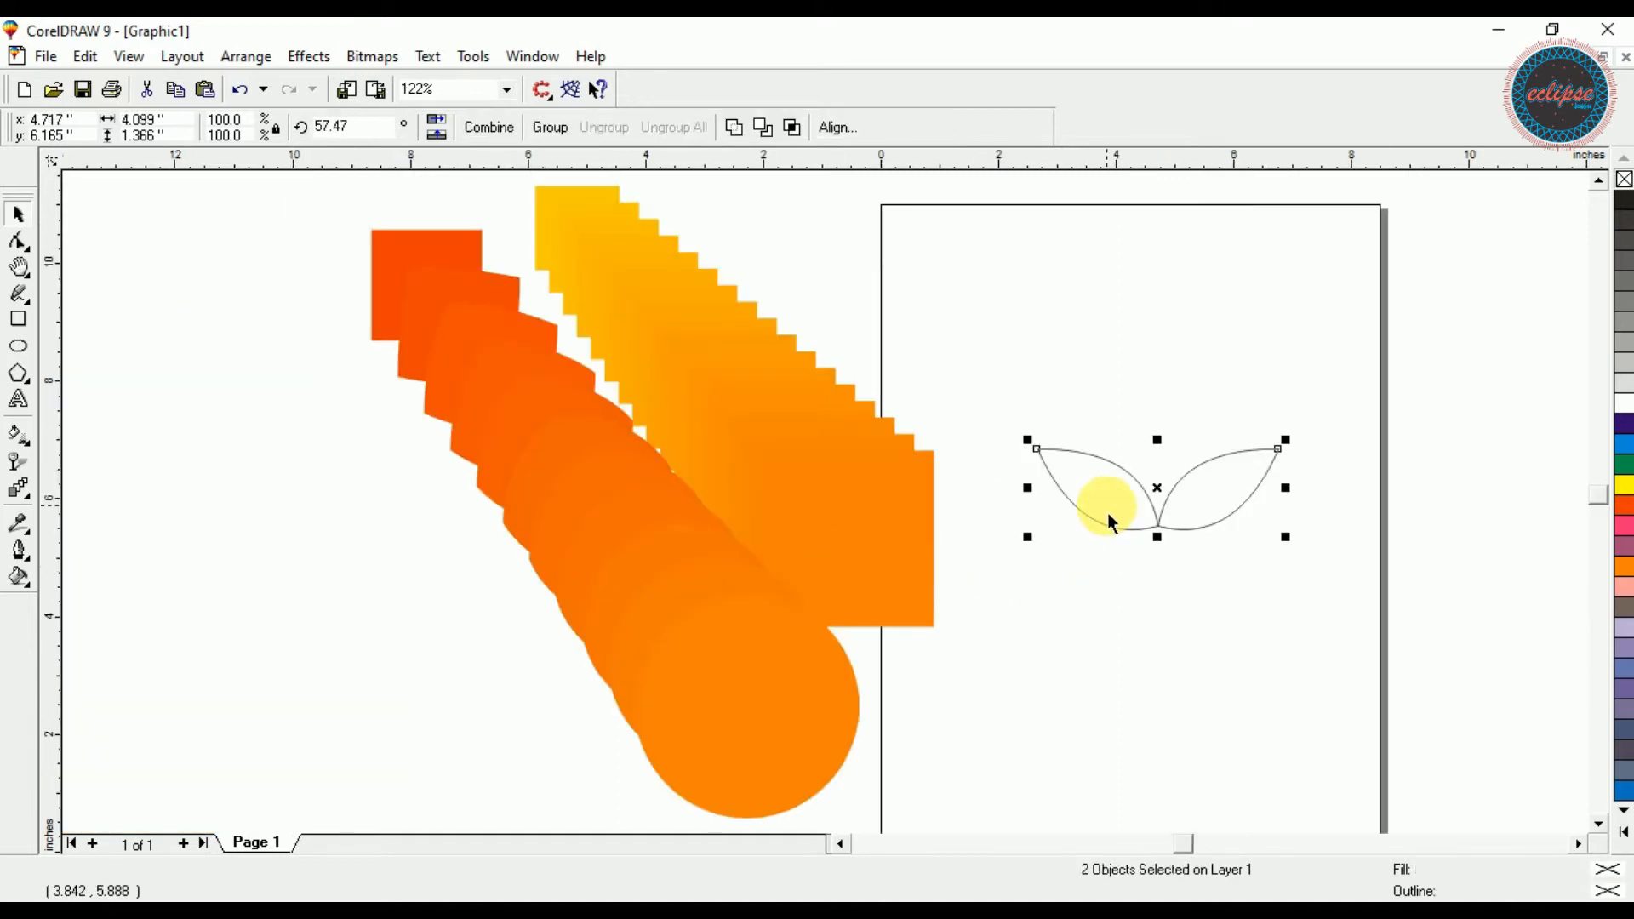
key("ctrl+g")
Place a copy about 1.66 inches wide above the leaf pair, filling the large pair green and the small pair light green
left_click_drag(1178, 510, 1172, 315)
left_click_drag(1305, 356, 1251, 340)
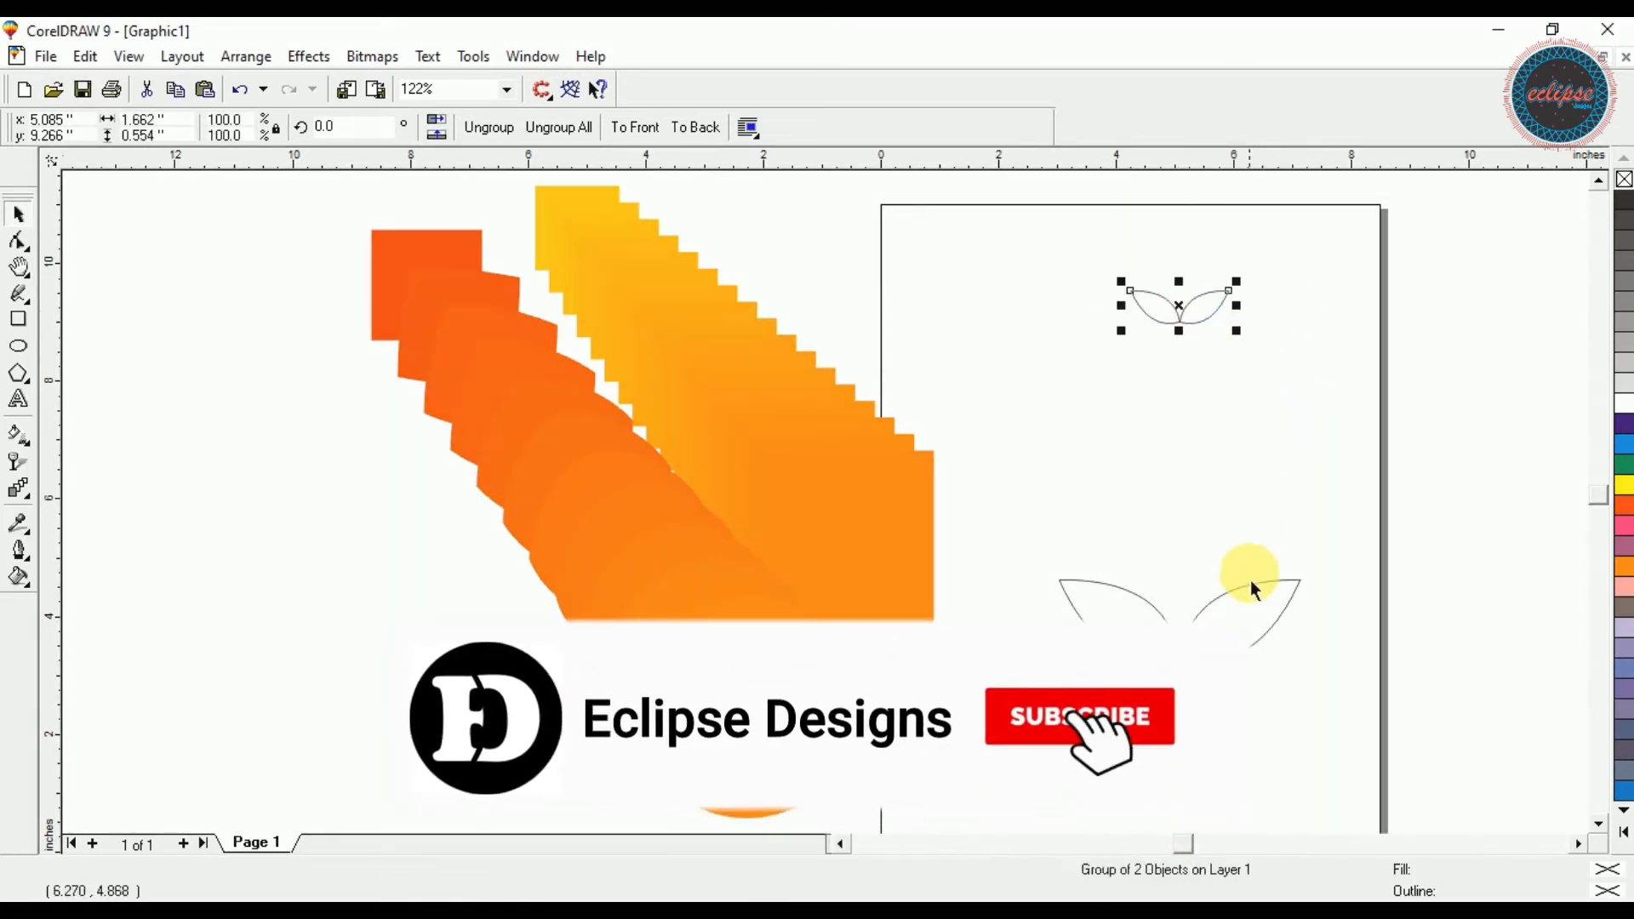
left_click(1234, 609)
left_click(1623, 464)
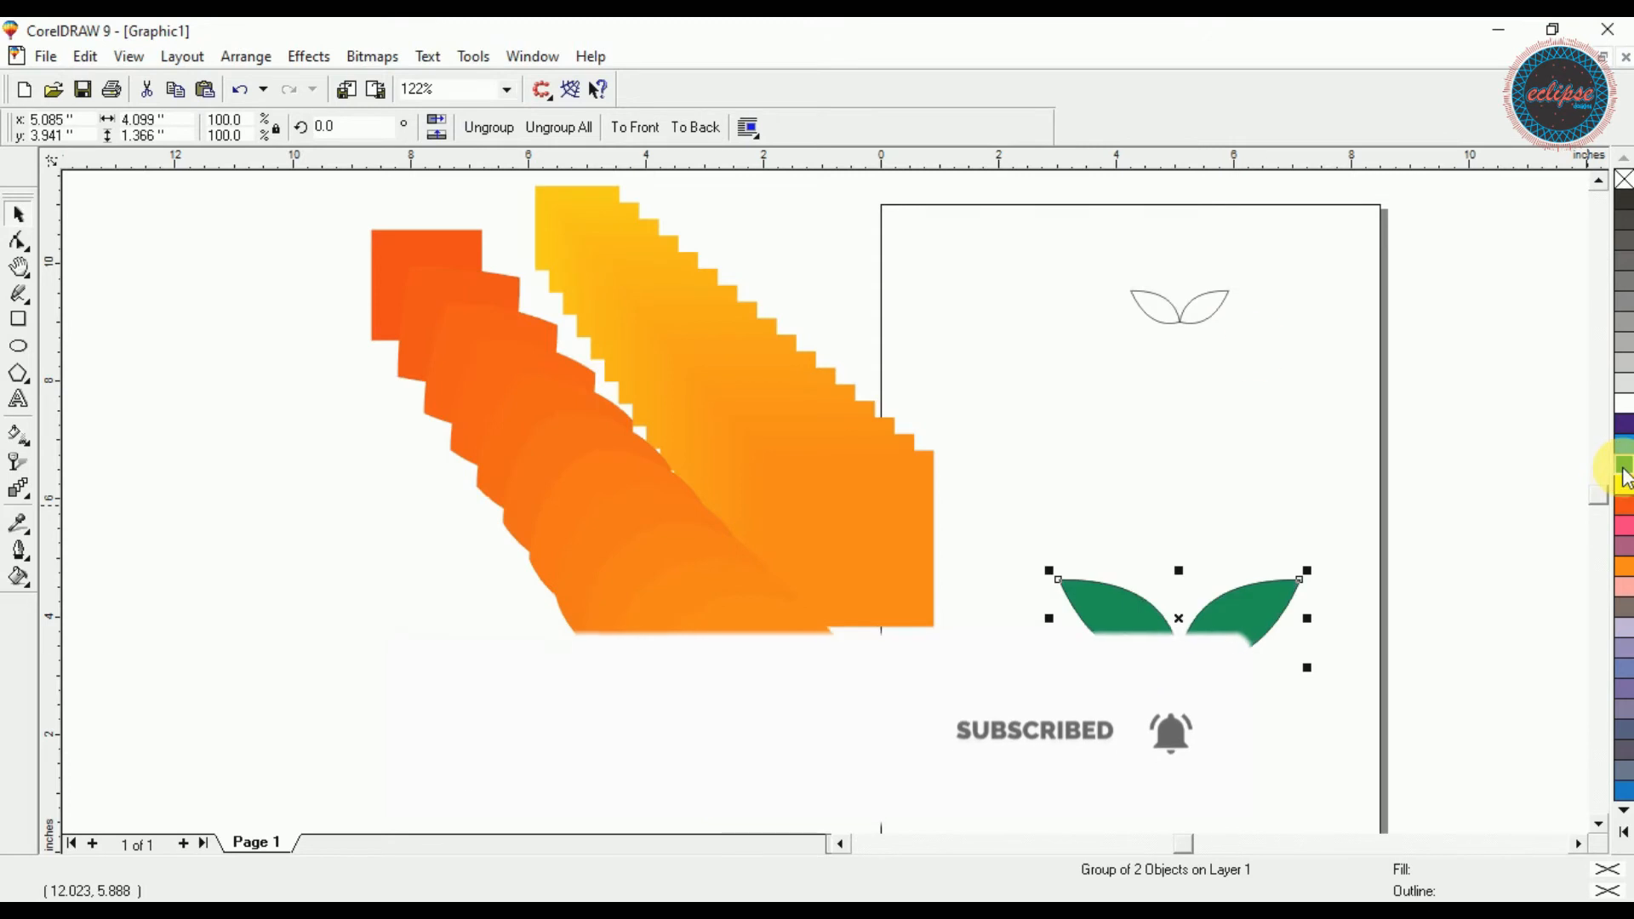
left_click(1217, 315)
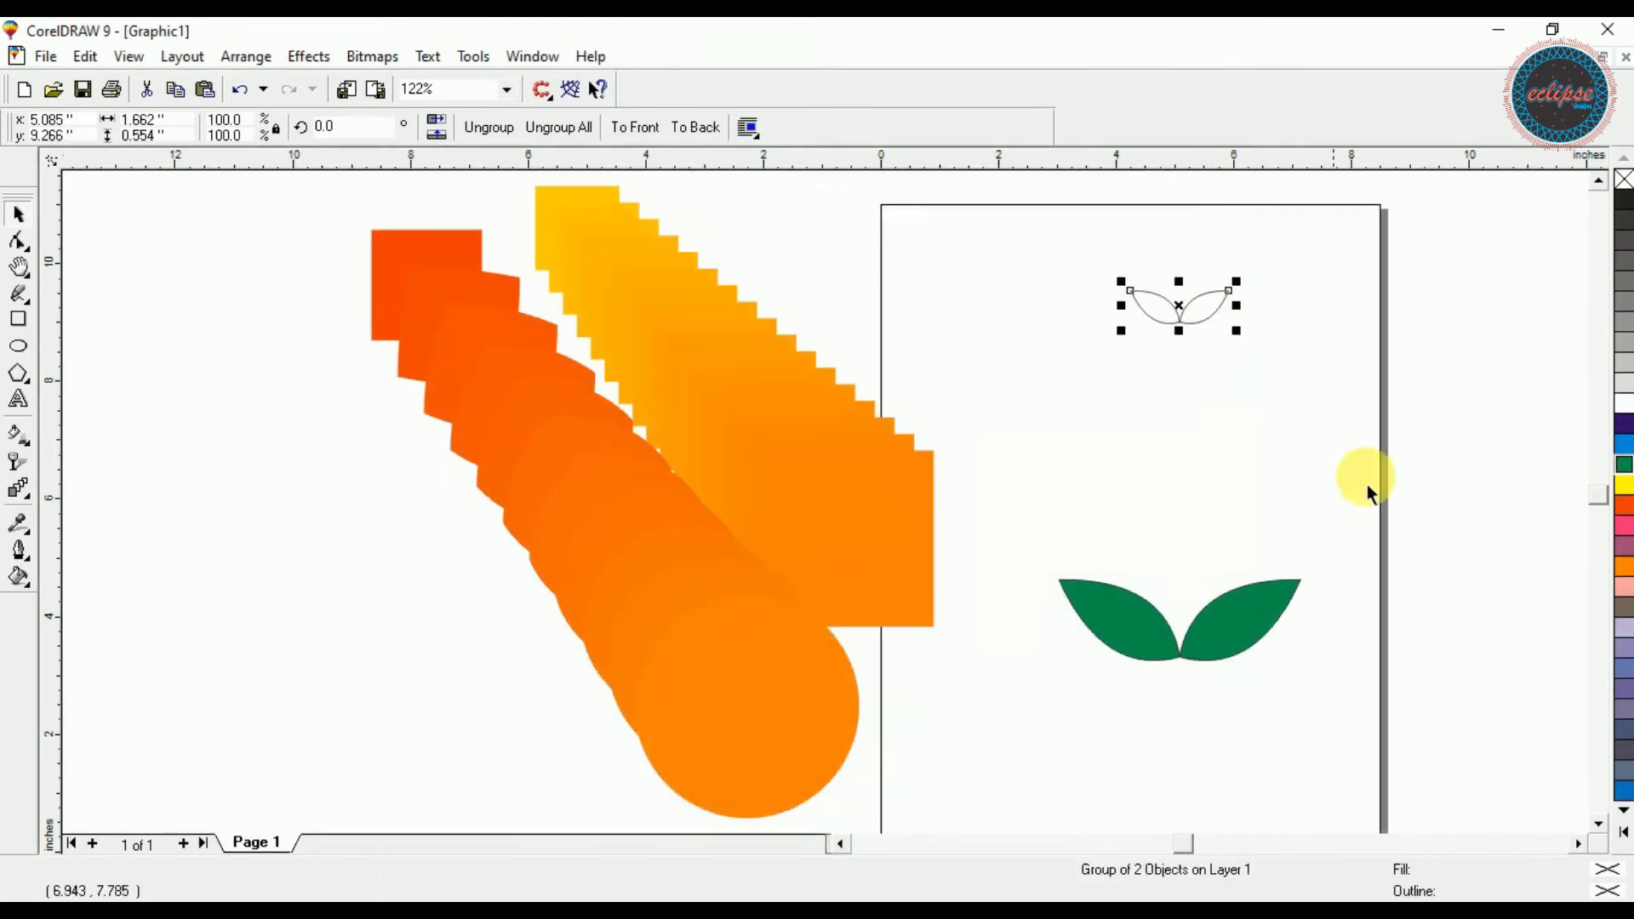
left_click(1624, 832)
left_click(1593, 495)
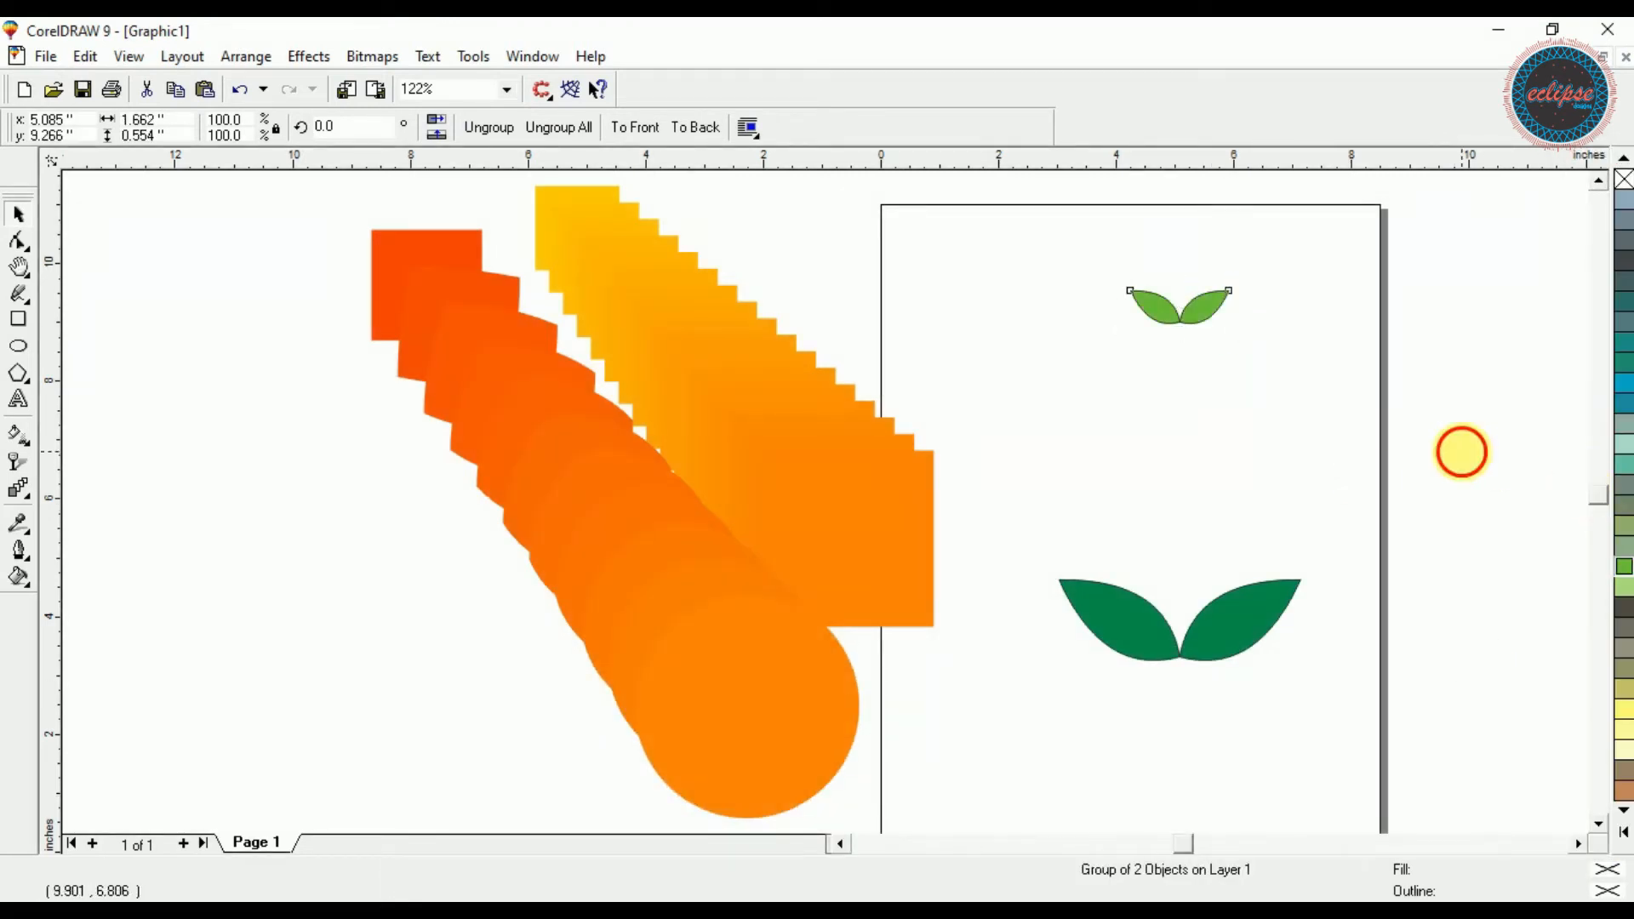
left_click(1461, 452)
Try blending the large green leaf pair into the small light green pair with 15 steps, and undo the blend
left_click(1256, 632)
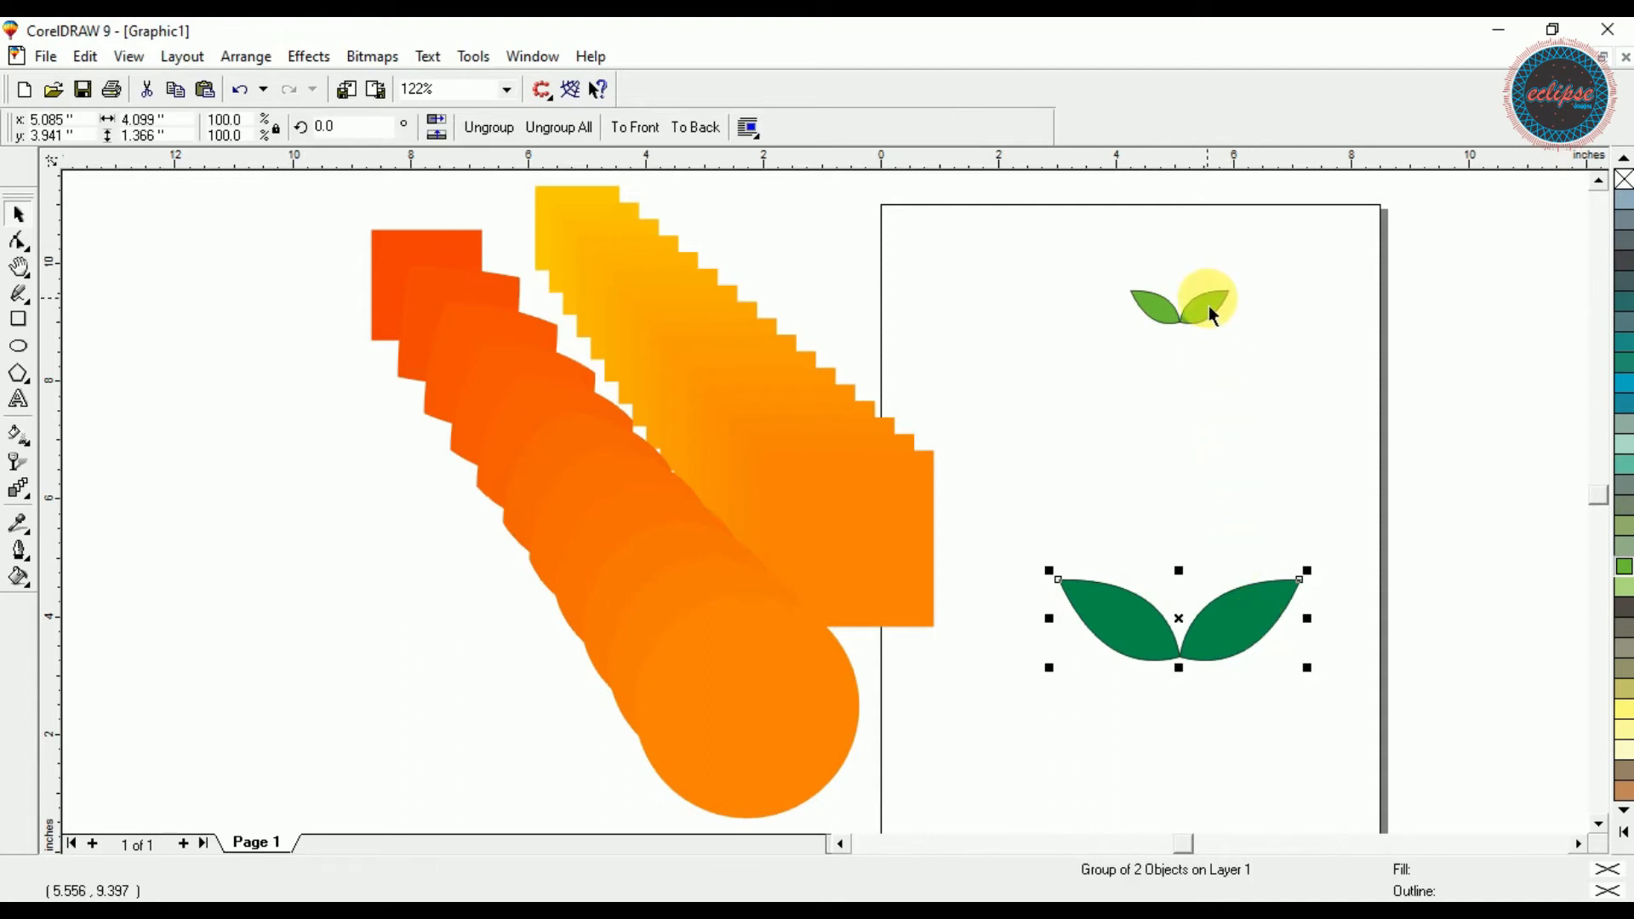
left_click(19, 489)
left_click_drag(1247, 634, 1187, 325)
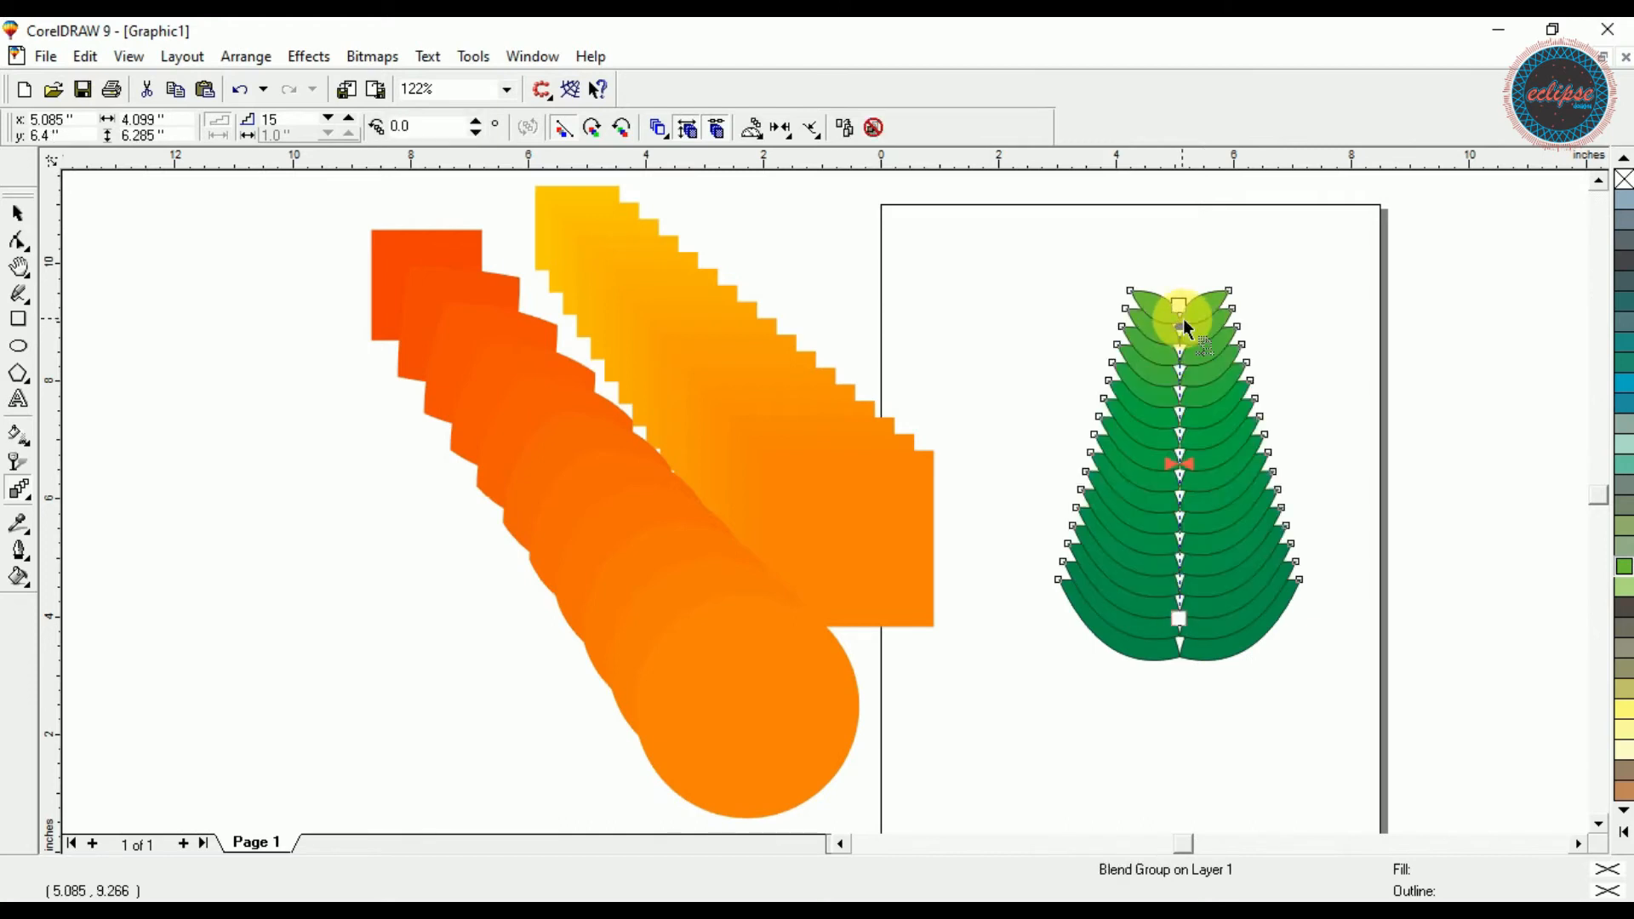
key("space")
key("ctrl+z")
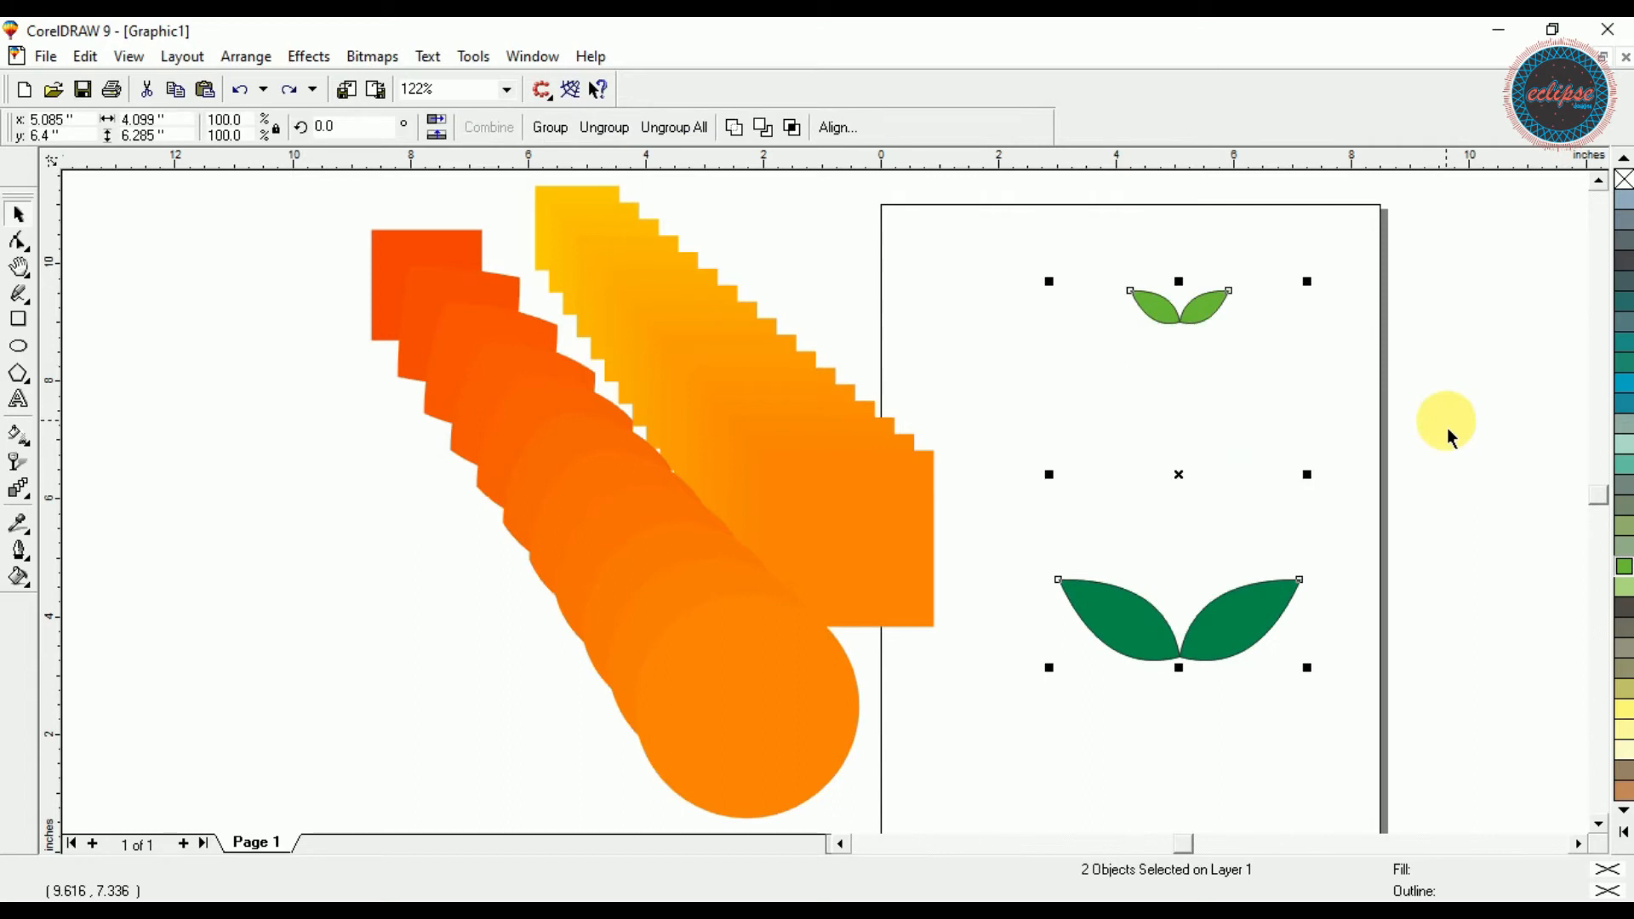
key("ctrl+z")
Delete the small leaf pair near the top of the page
left_click(1070, 292)
key("Tab")
key("Delete")
Move the right-hand leaf within the group 0.5 inch to the right, away from the other leaf
left_click(1266, 596)
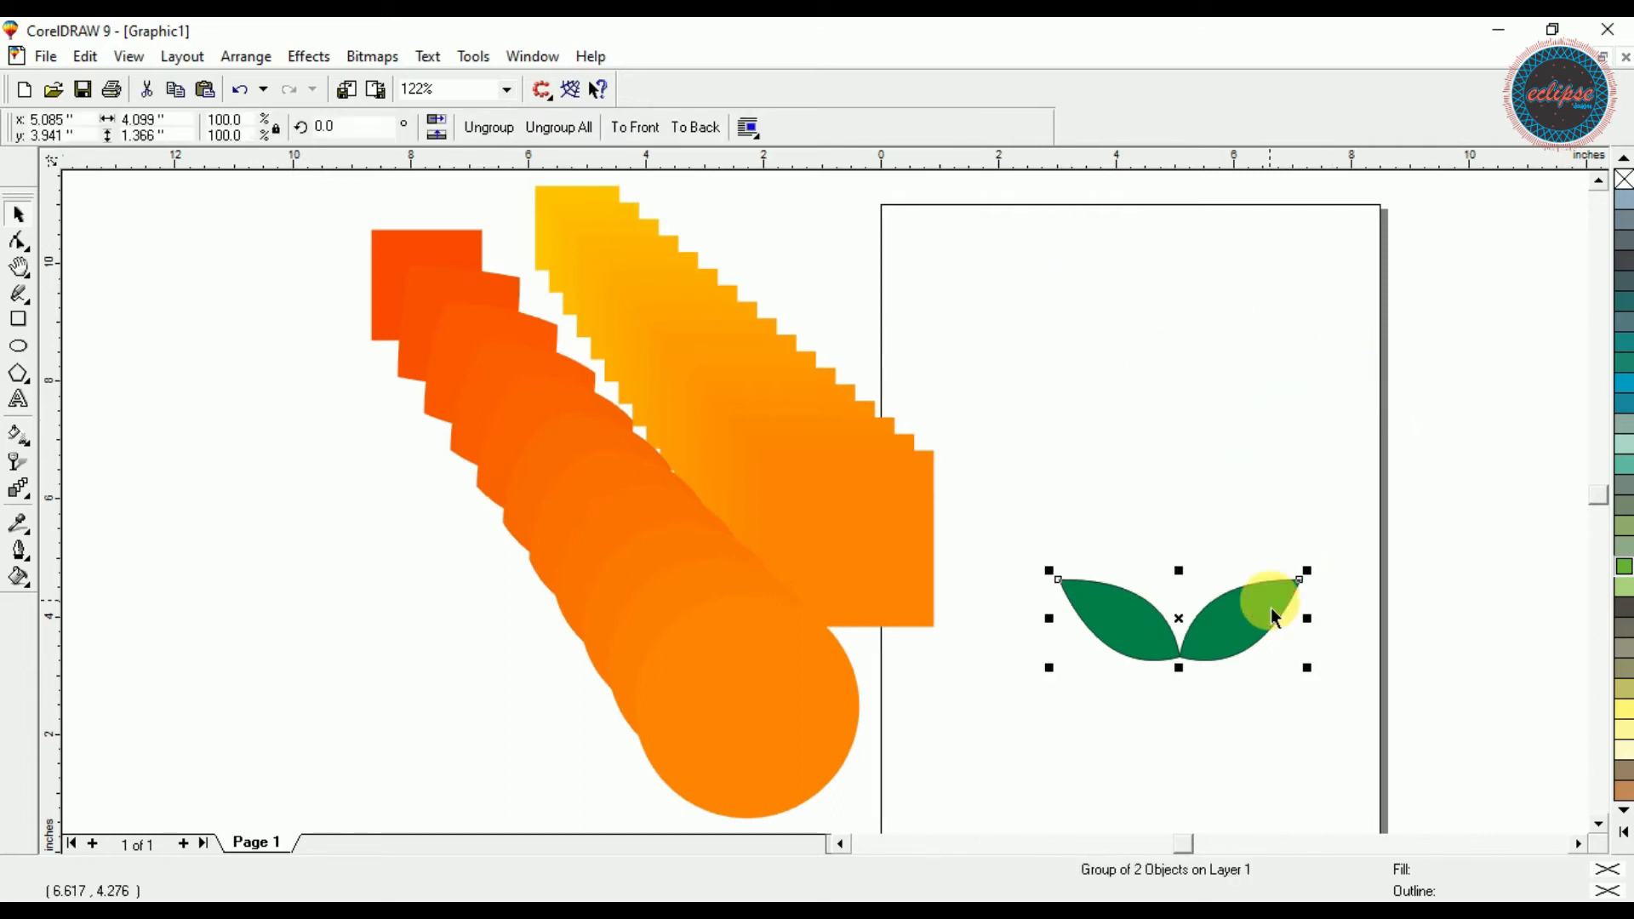
left_click(1276, 617, "ctrl")
key("Right")
key("Right")
key("Right")
key("Right")
key("Right")
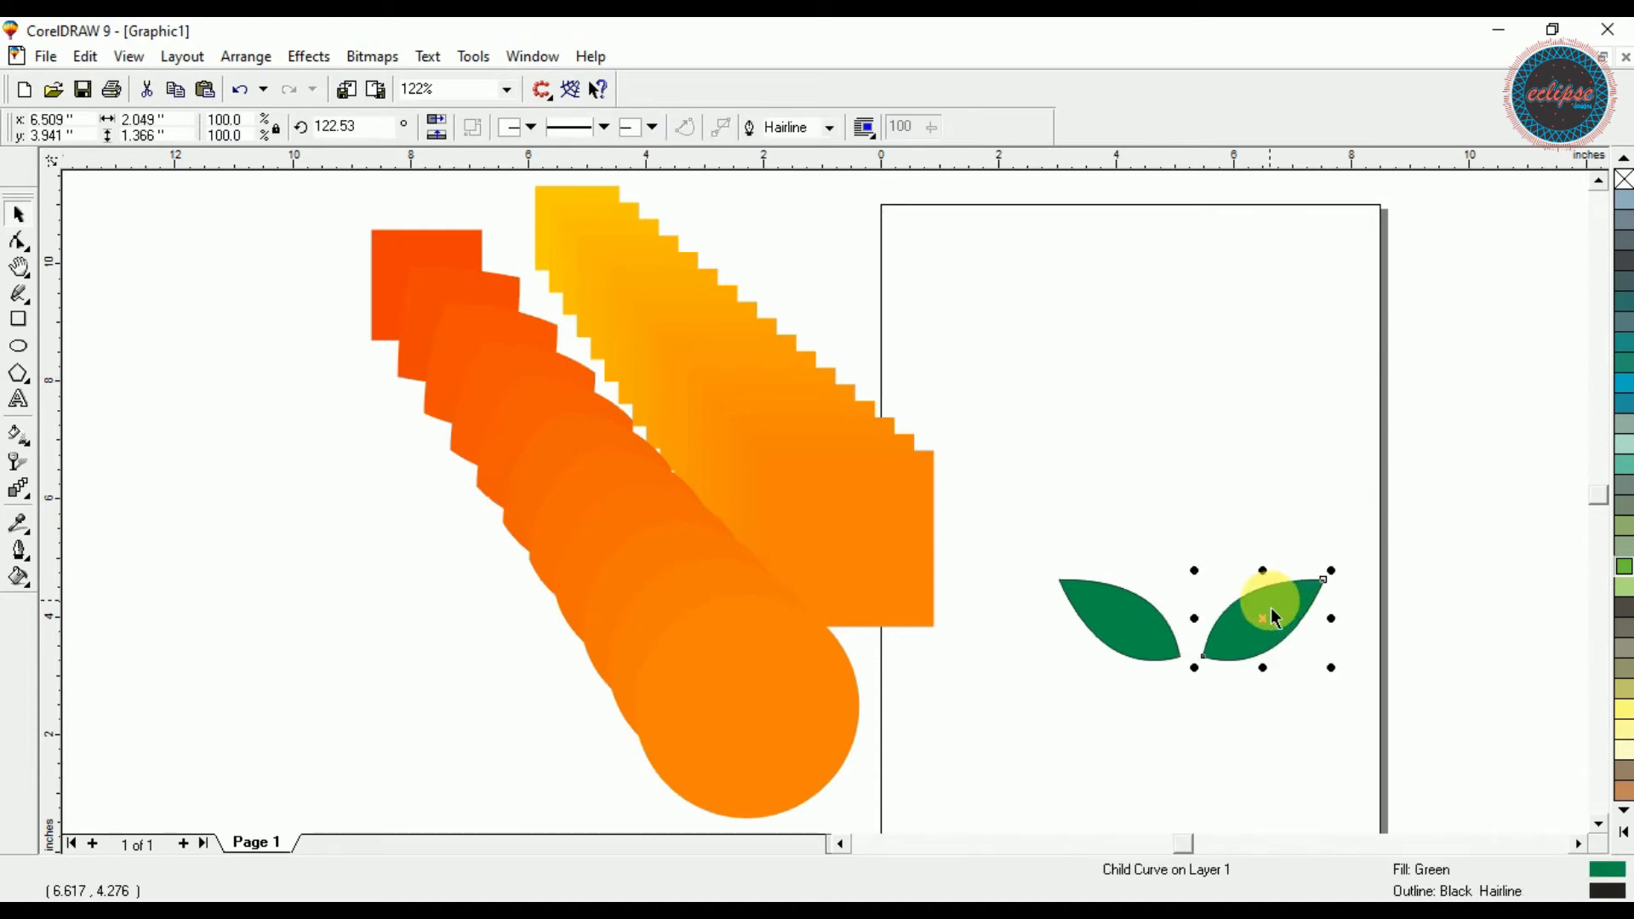
Move the left-hand leaf within the group 0.3 inch upward
right_click(1135, 610)
left_click(1112, 616)
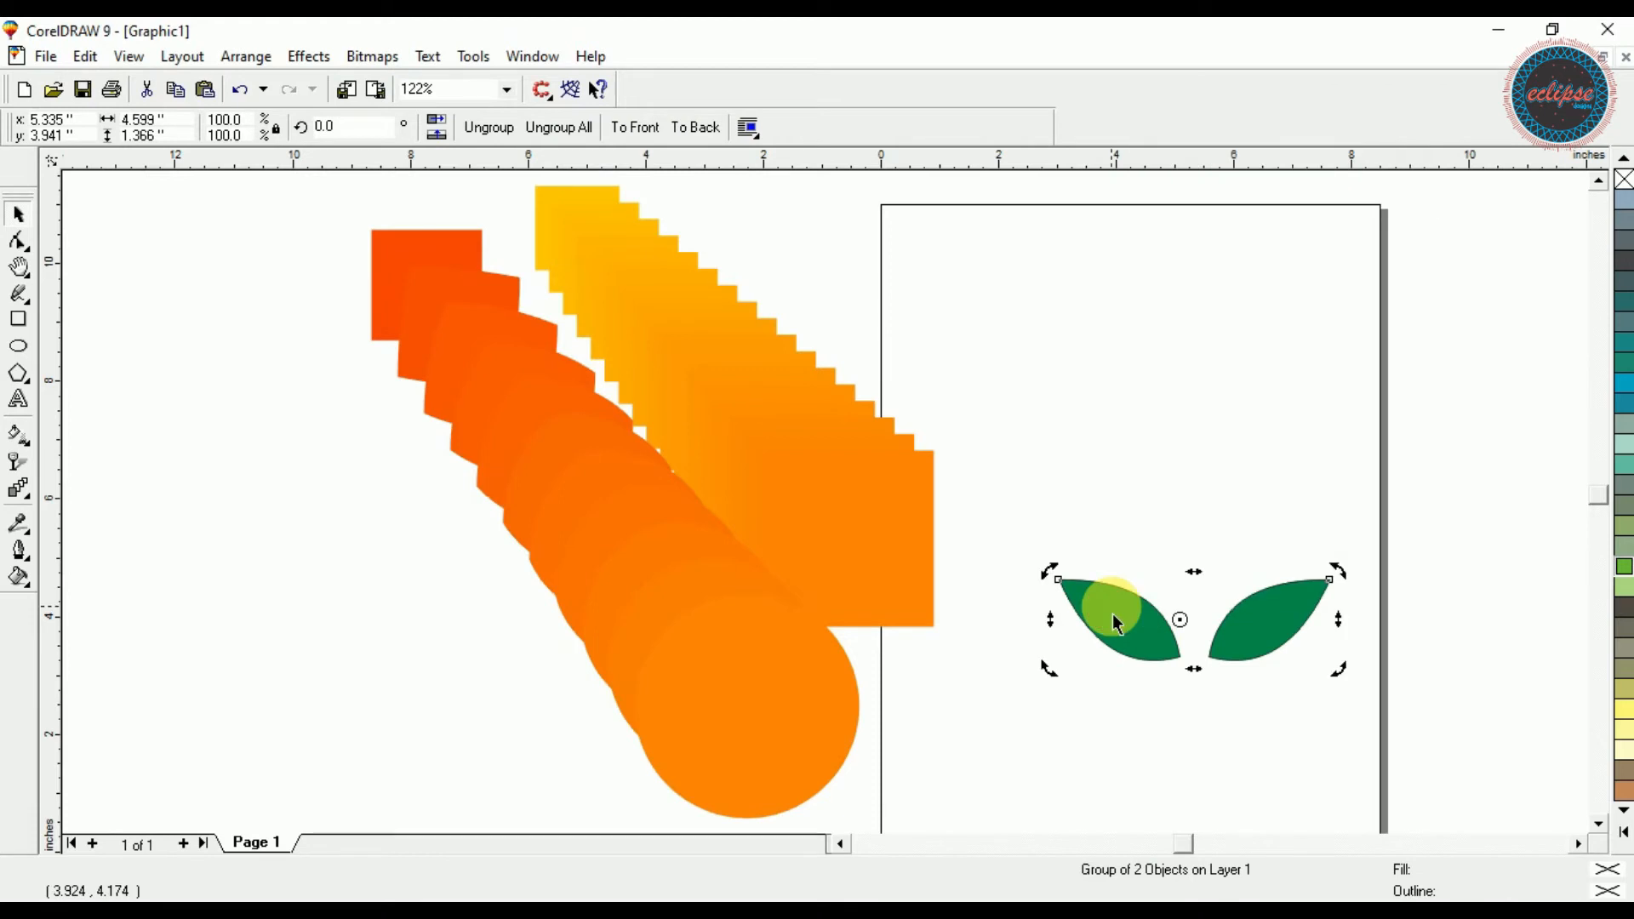
left_click(1096, 670)
left_click(1120, 634)
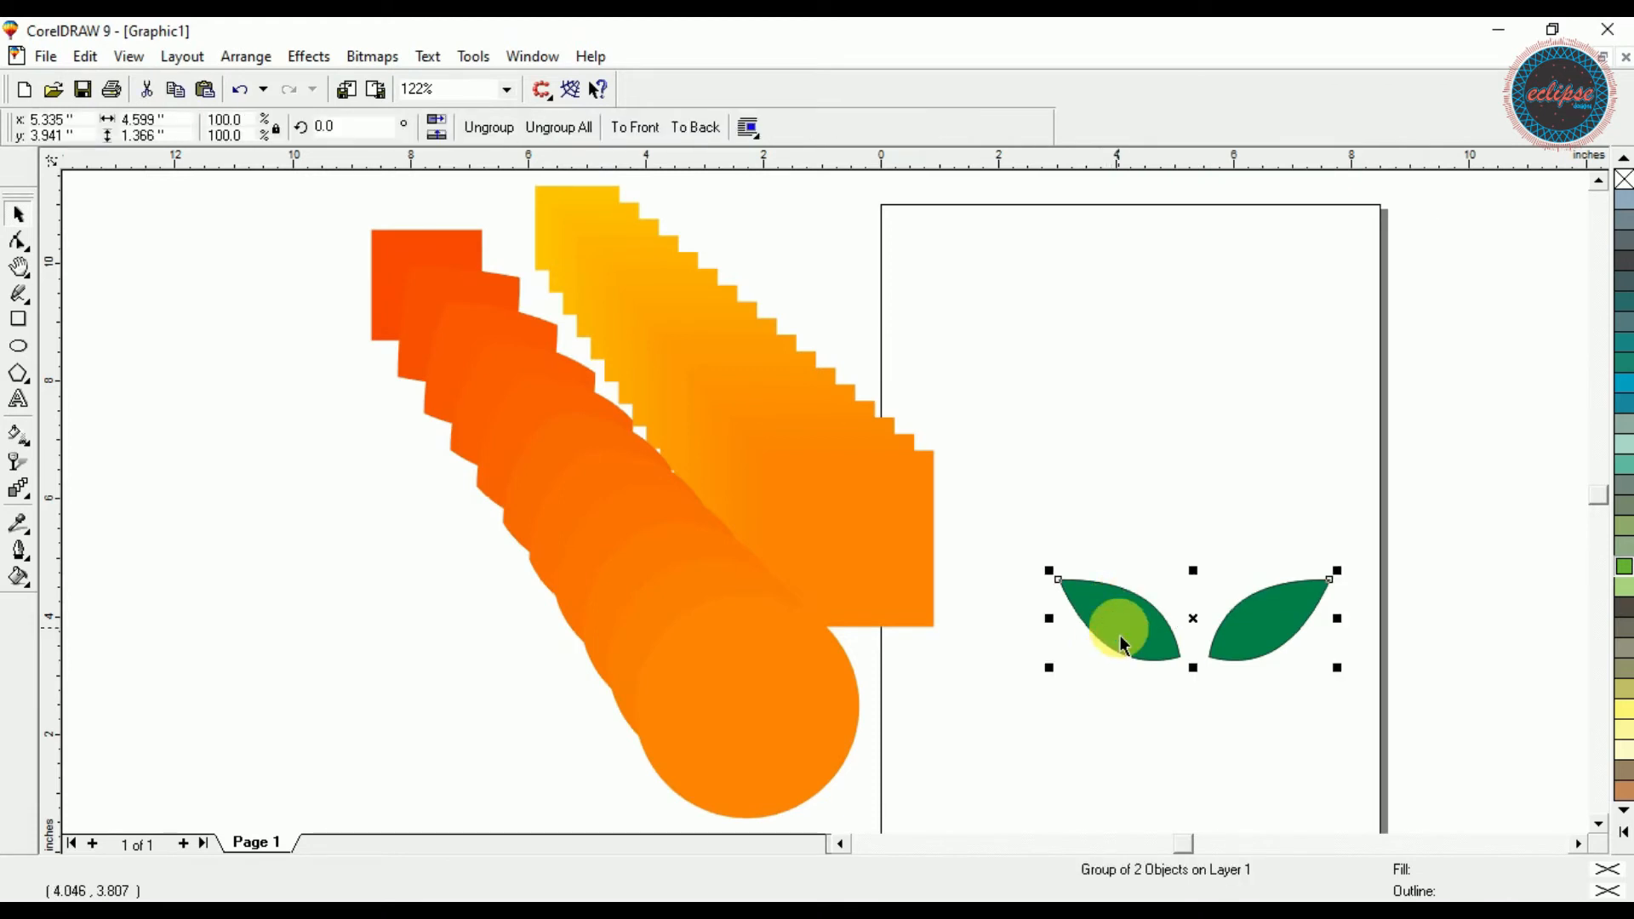
left_click(1120, 635, "ctrl")
key("Up")
key("Up")
key("Up")
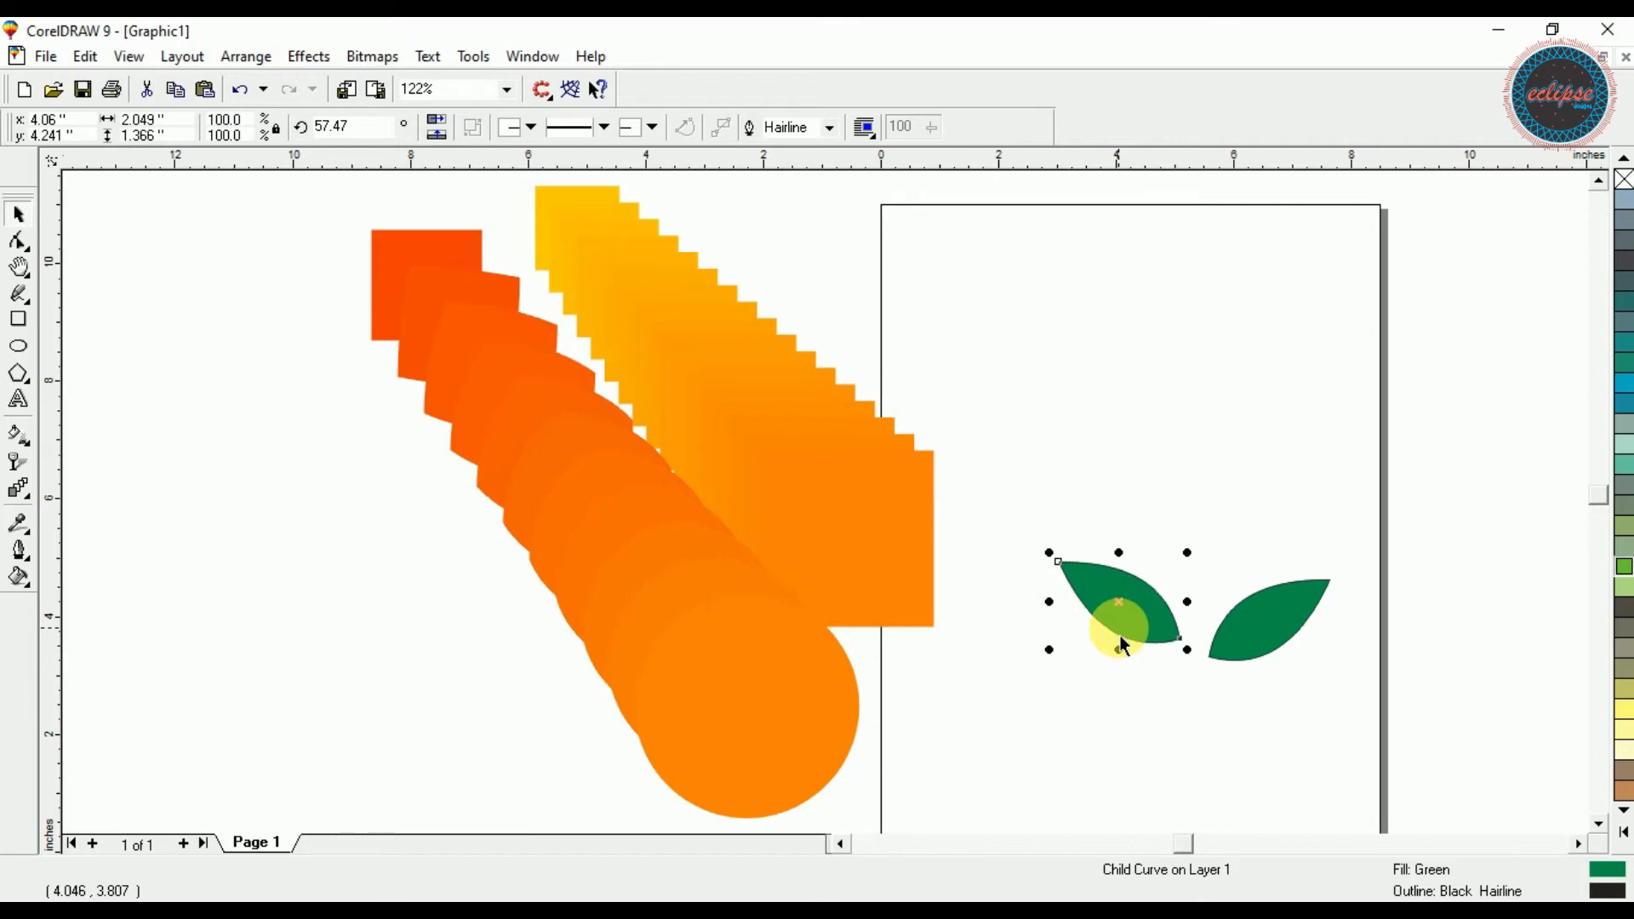
Select the whole leaf group and scale it down to about 3.15 inches wide
right_click(1039, 503)
left_click(1066, 482)
left_click(1093, 620)
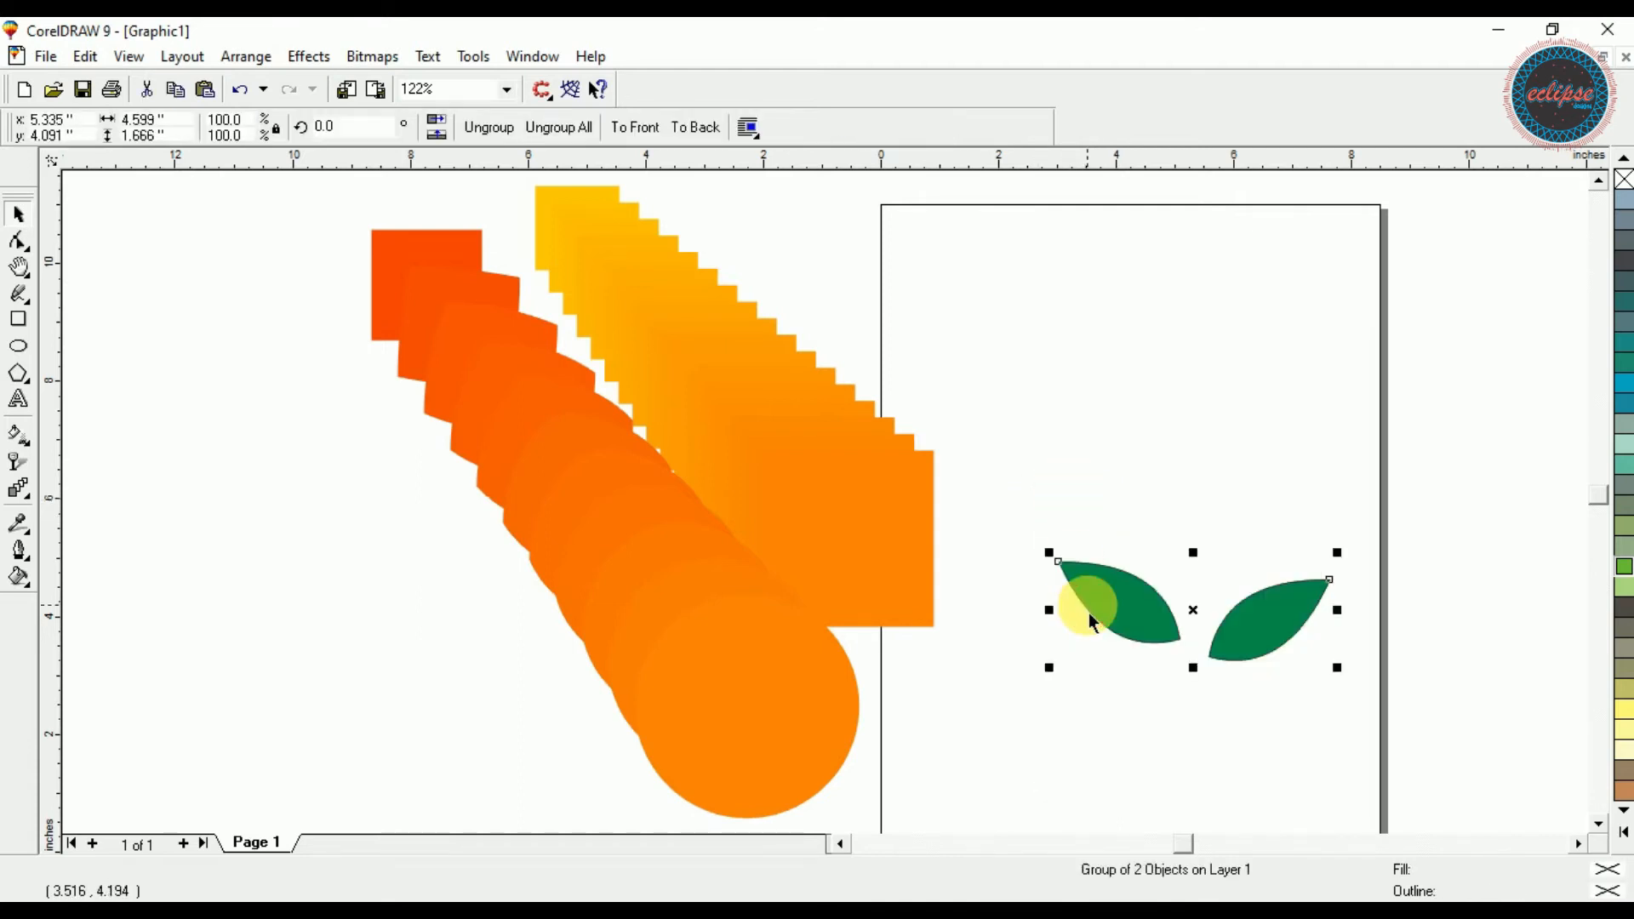
left_click_drag(1338, 668, 1268, 662)
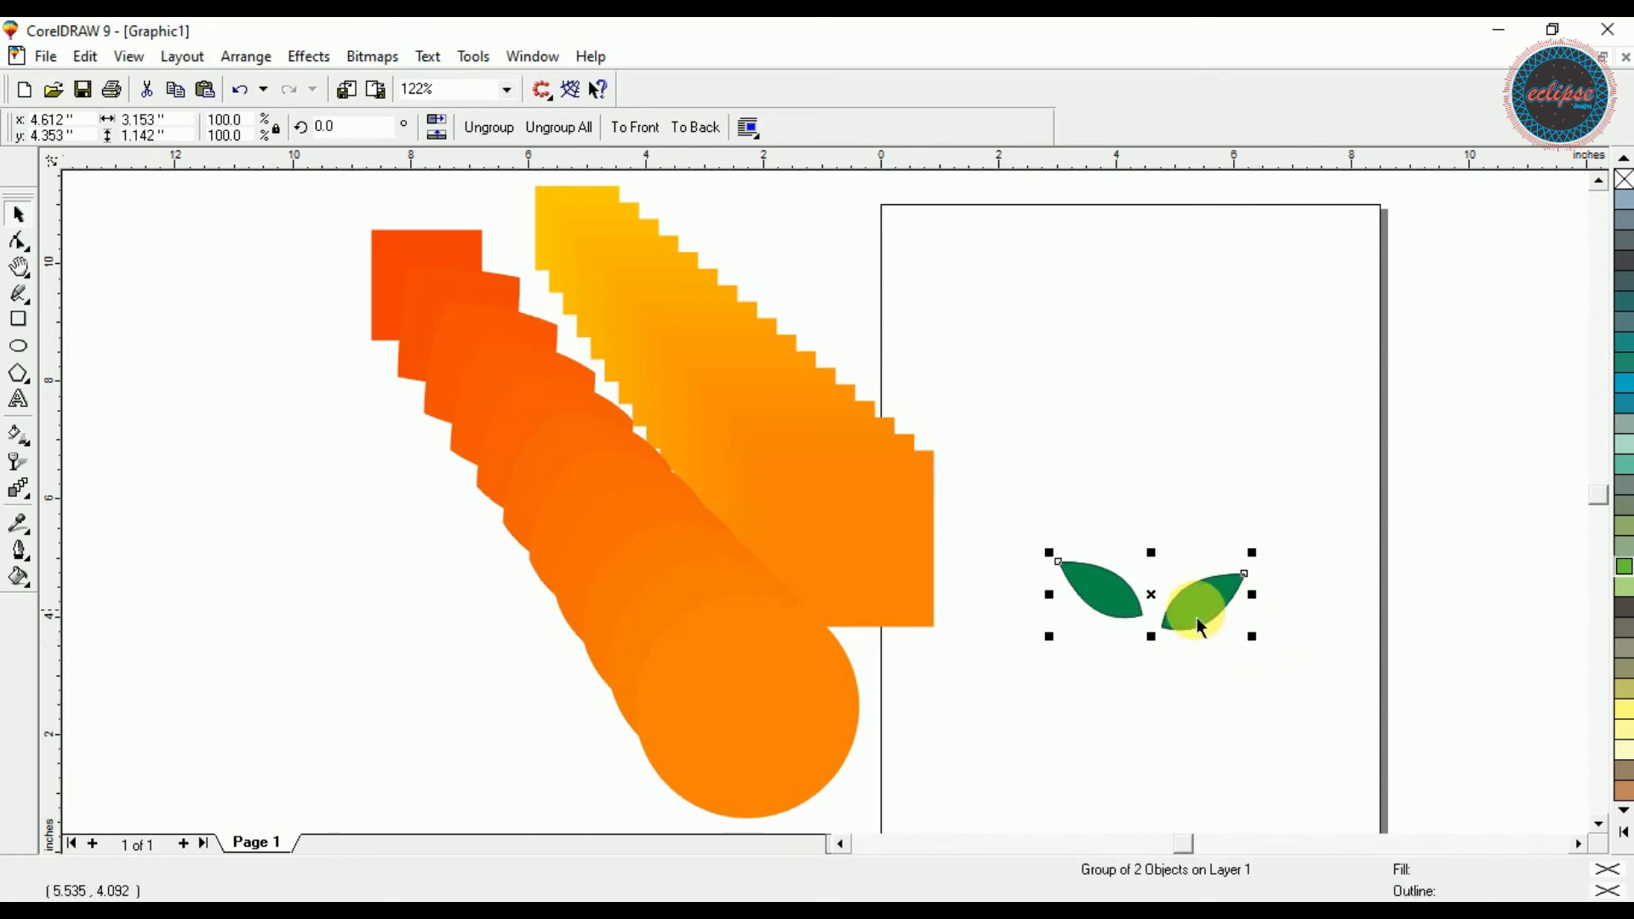
Place a copy of the leaf pair about 1 inch wide near the top of the page and fill it light green
left_click_drag(1152, 591, 1102, 257)
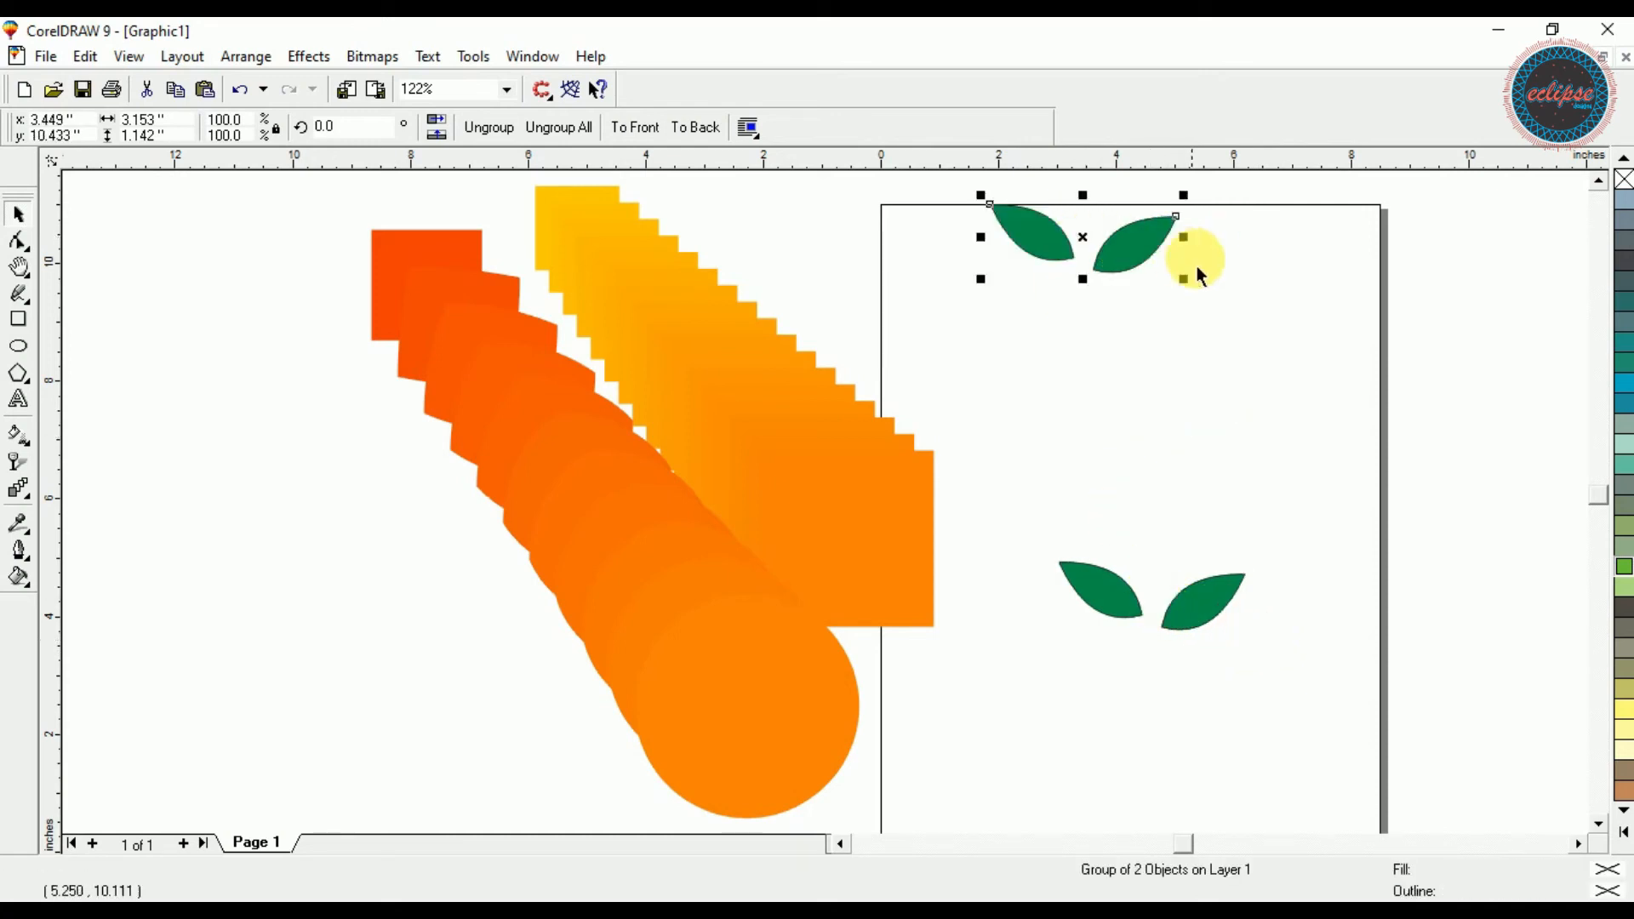
key("ctrl+z")
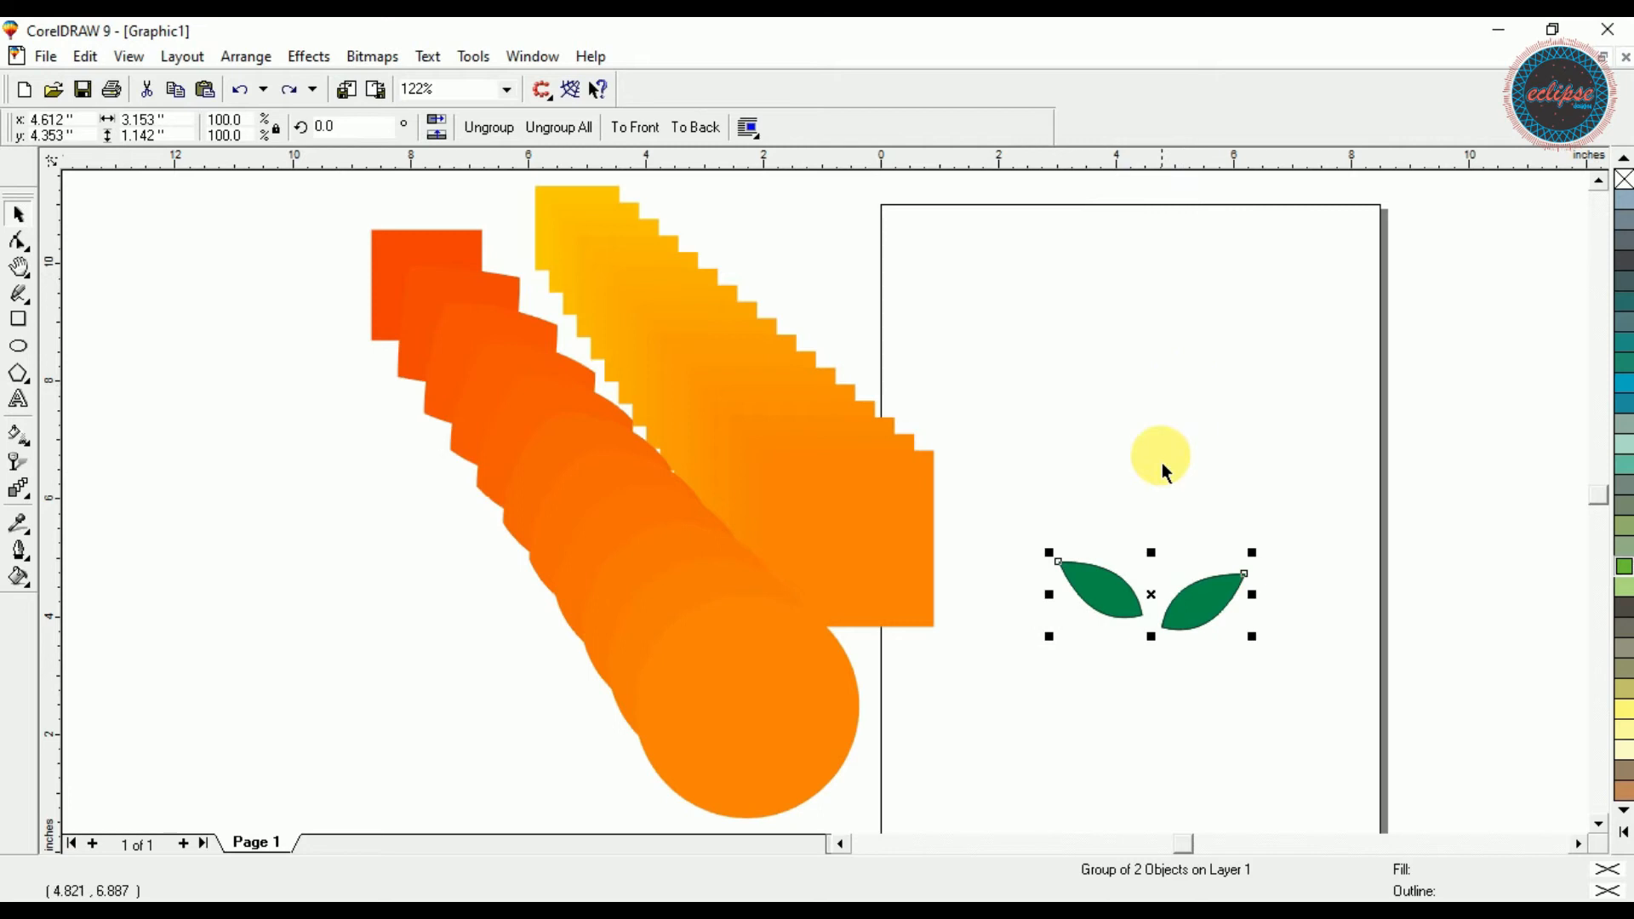
left_click_drag(1153, 592, 1189, 256)
left_click_drag(1262, 317, 1203, 296)
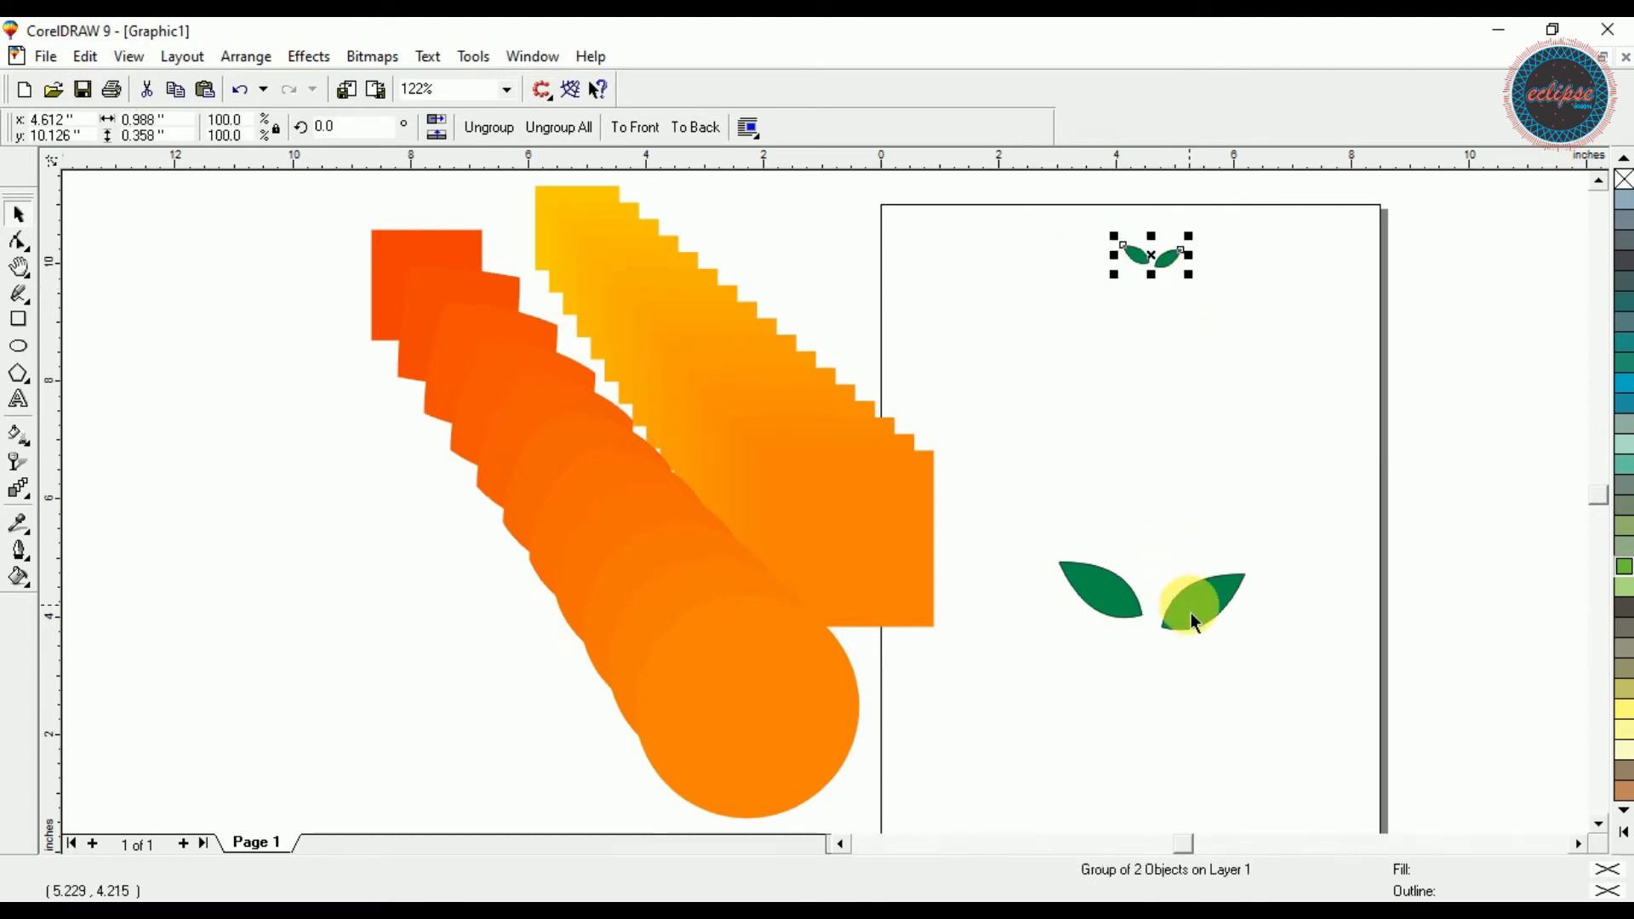
left_click(1621, 567)
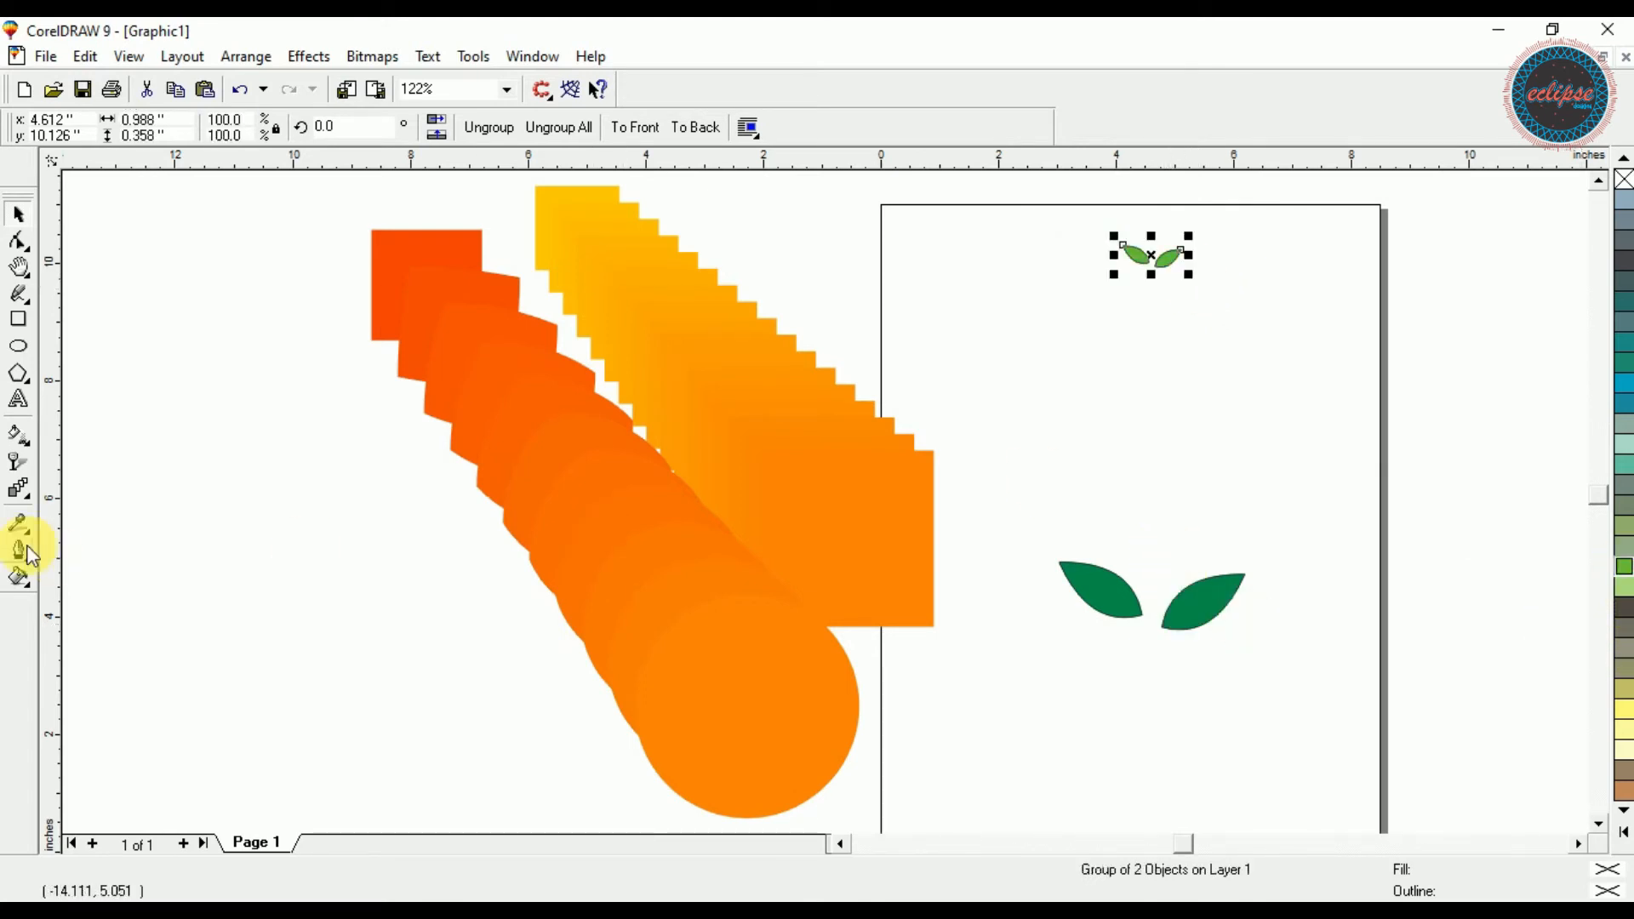
Blend the large leaf pair into the small light green pair and set the blend to 12 steps
left_click(19, 489)
left_click_drag(1075, 583, 1158, 270)
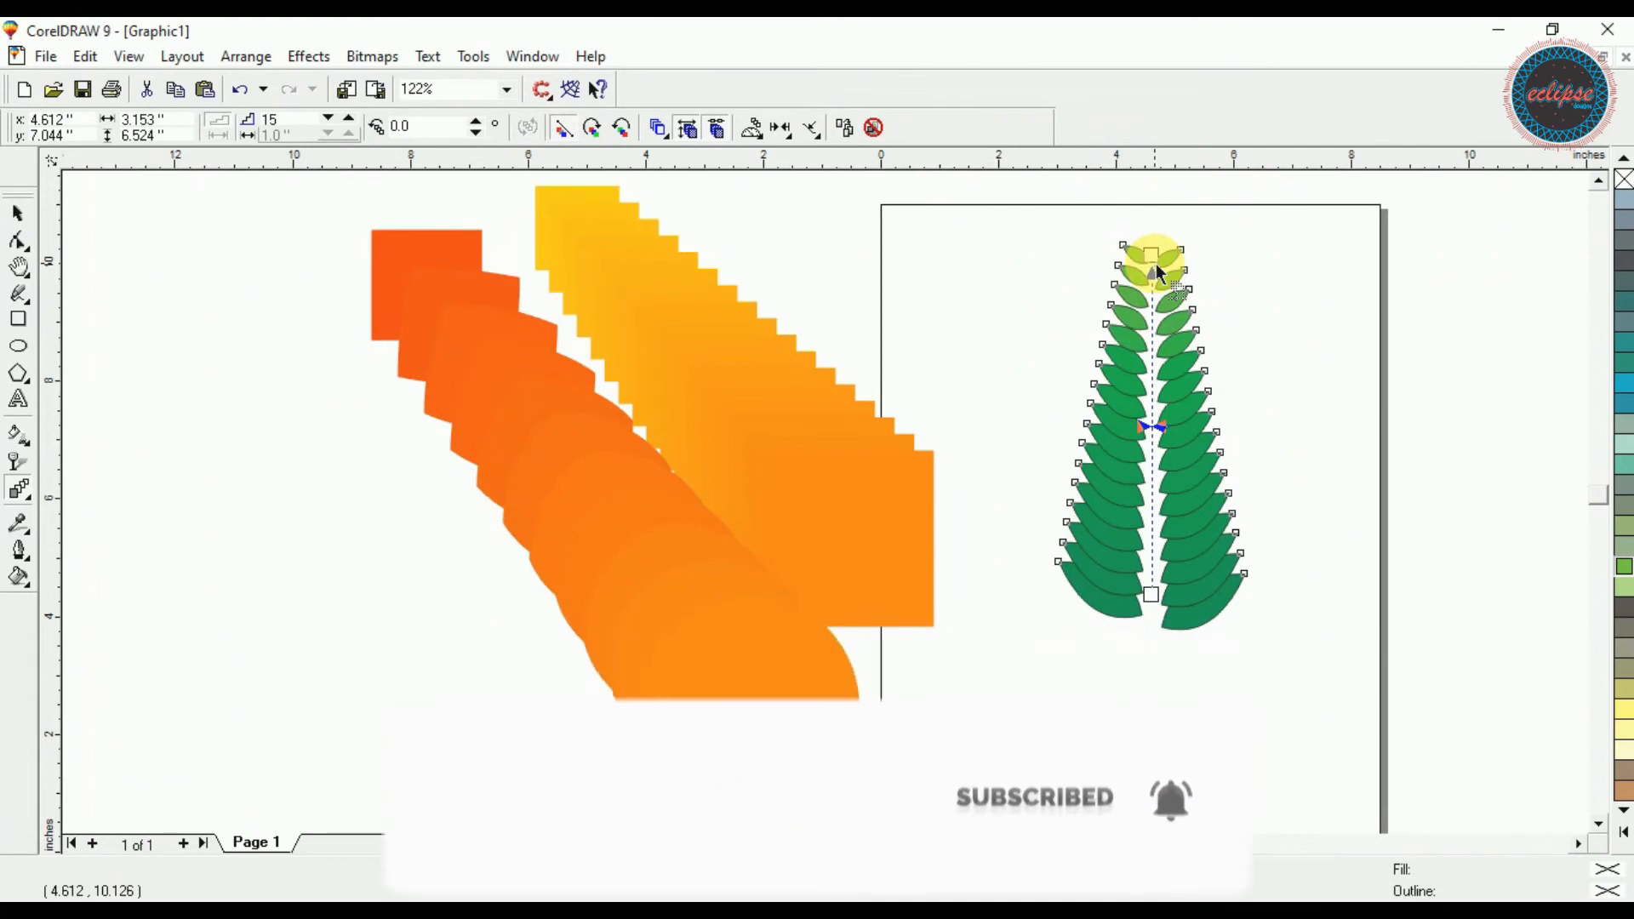
left_click(328, 122)
left_click(328, 121)
left_click(329, 121)
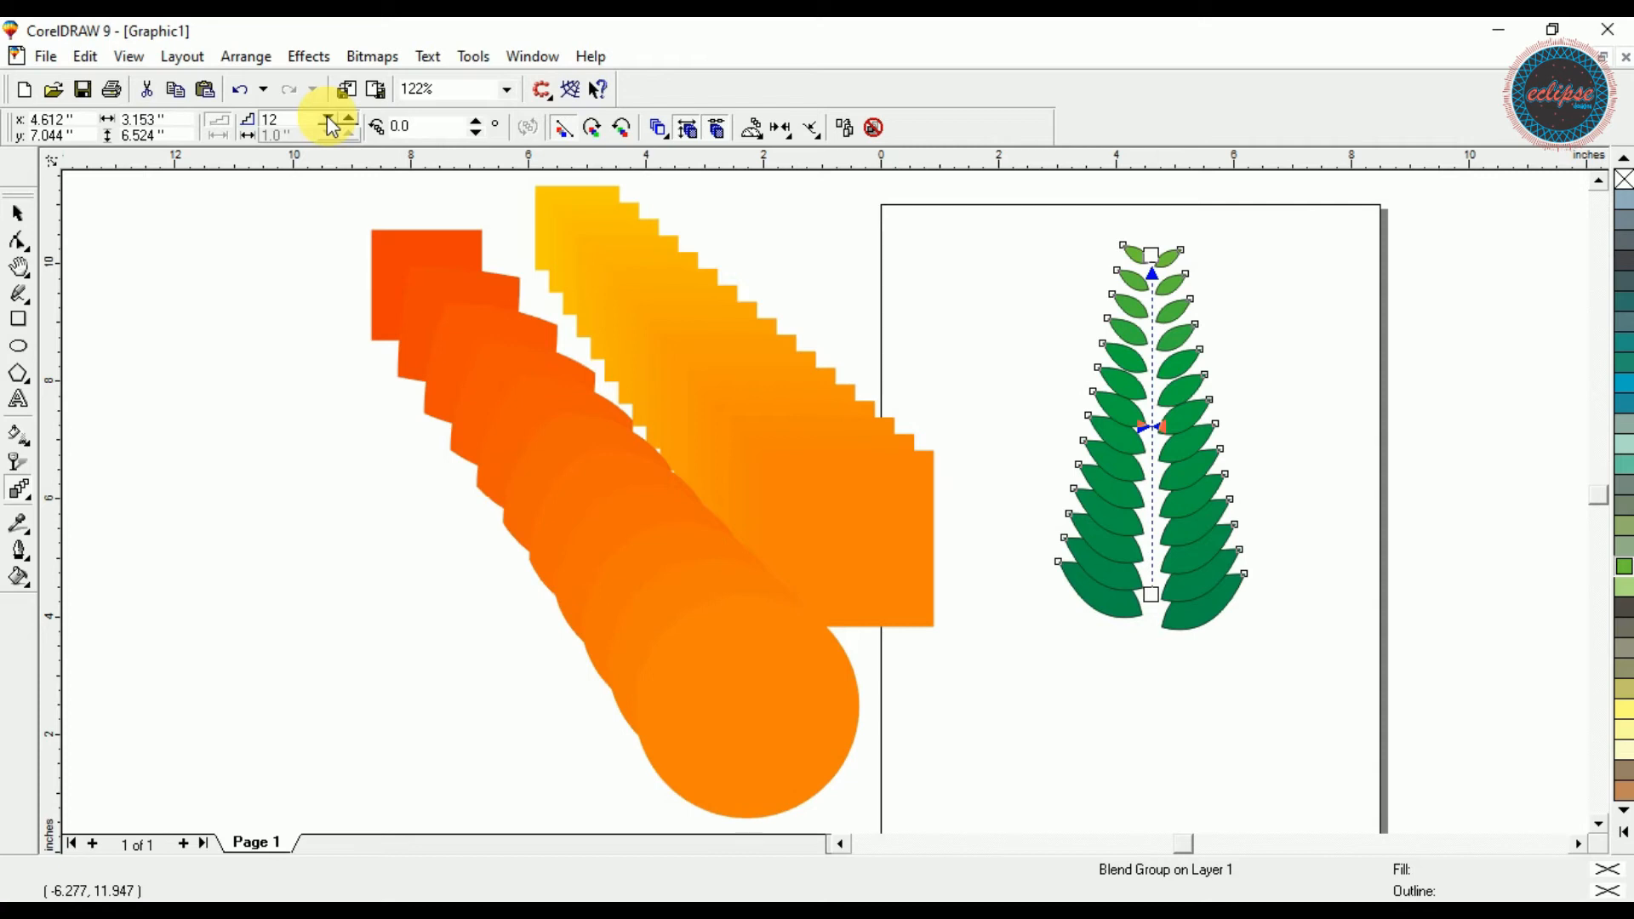
left_click(325, 117)
left_click(288, 198)
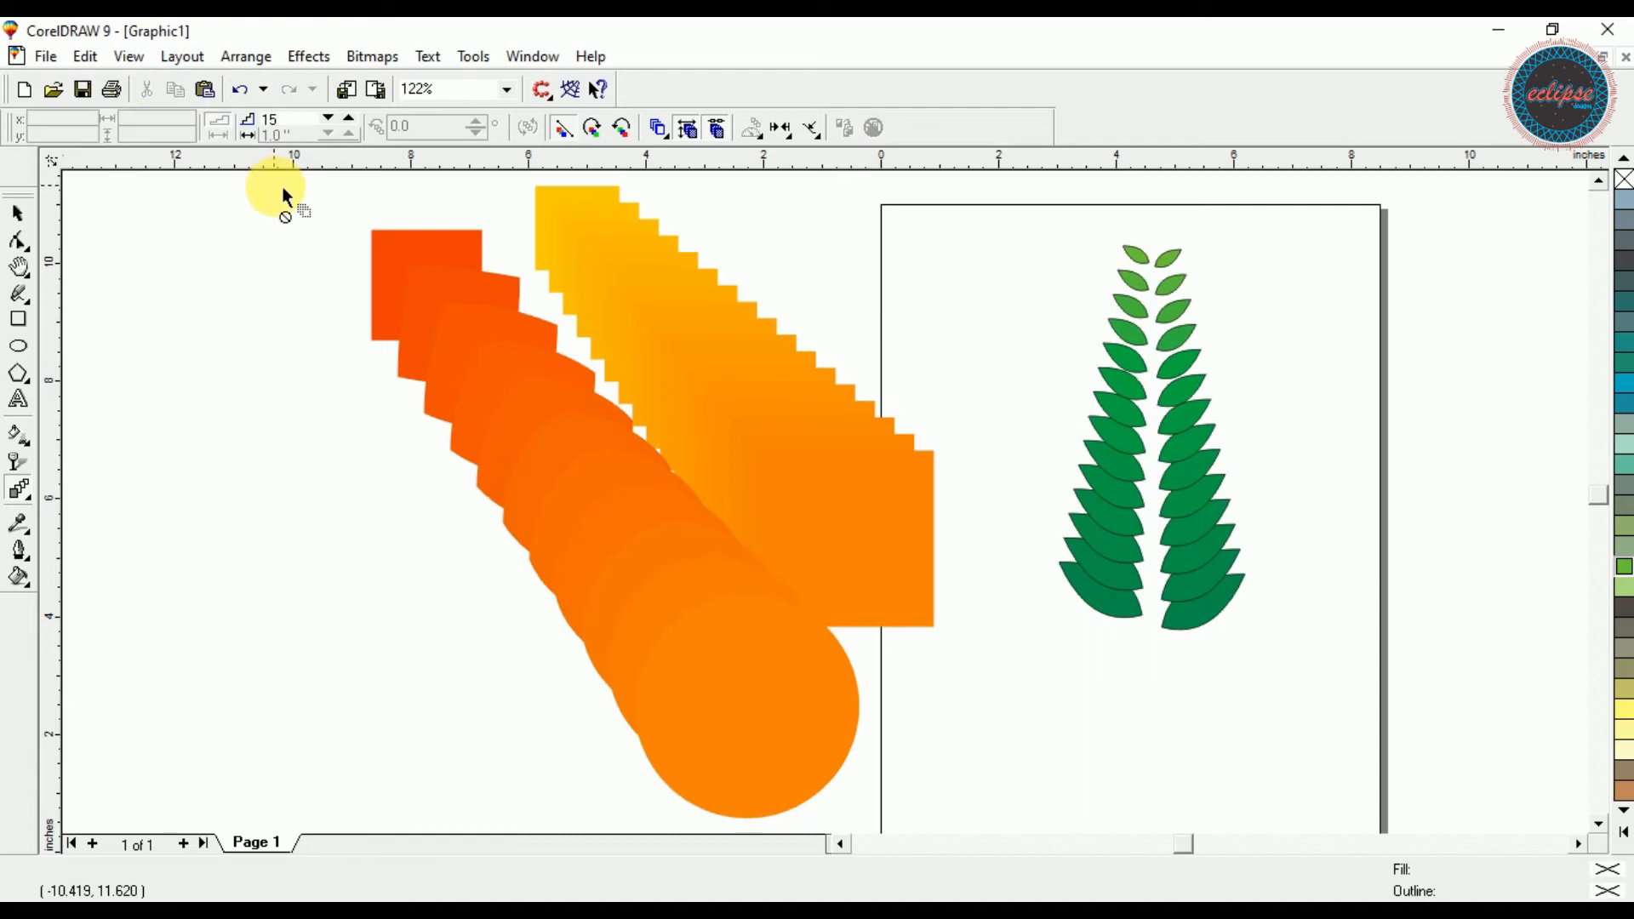
Delete the orange square and circle blends beside the page, leaving only the leaf blend
left_click(18, 213)
left_click_drag(280, 179, 977, 794)
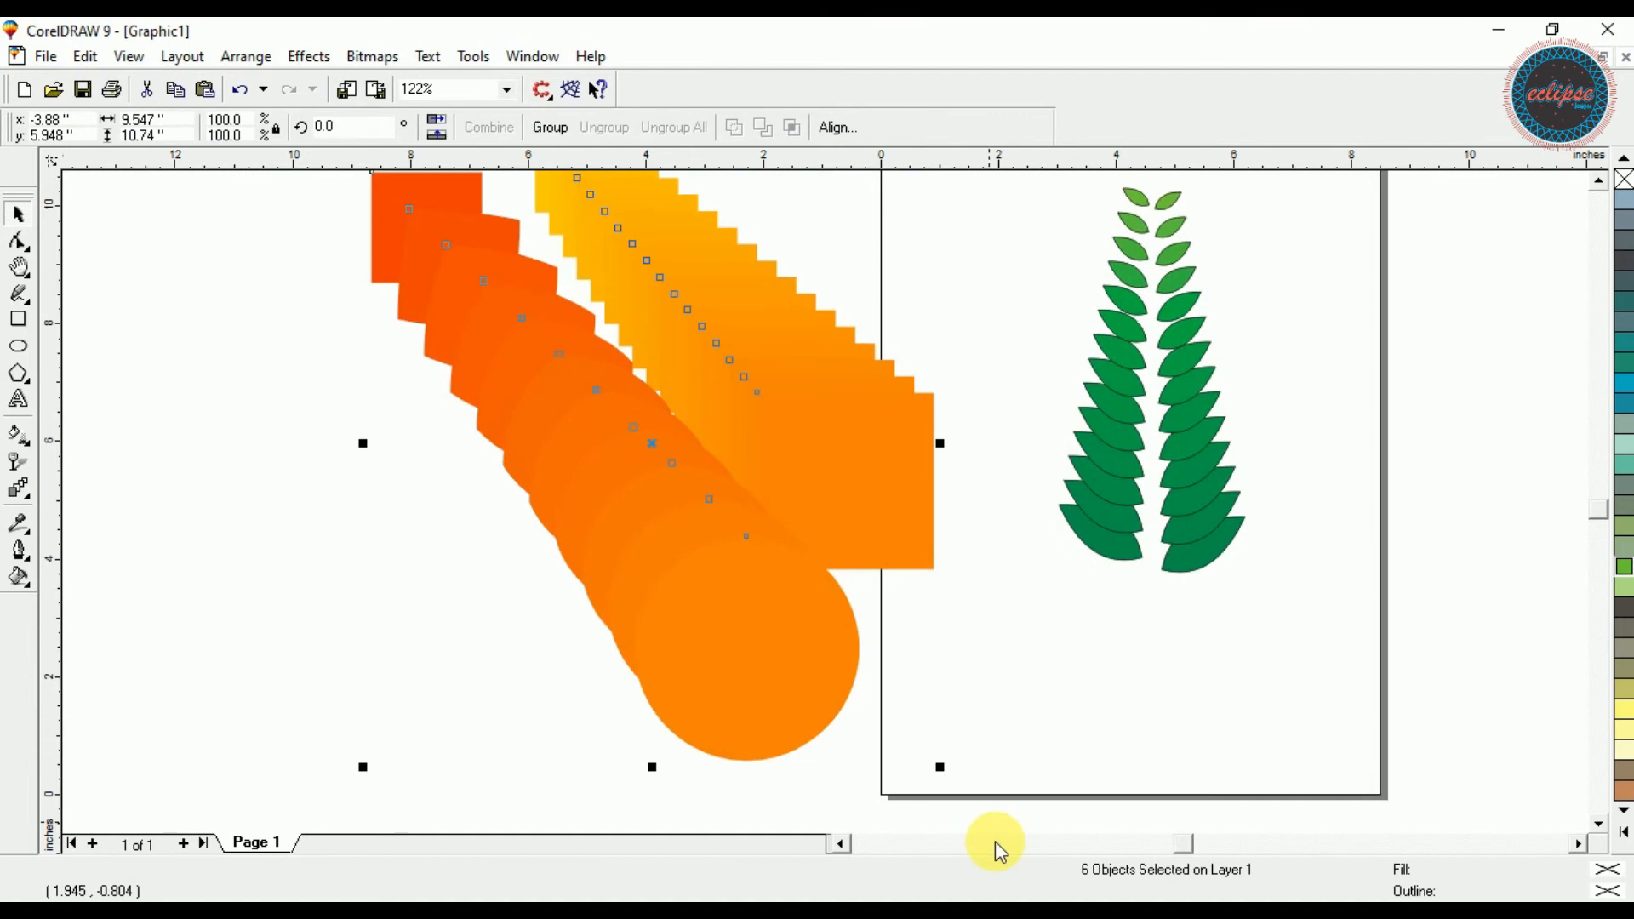
key("Delete")
key("F4")
key("F3")
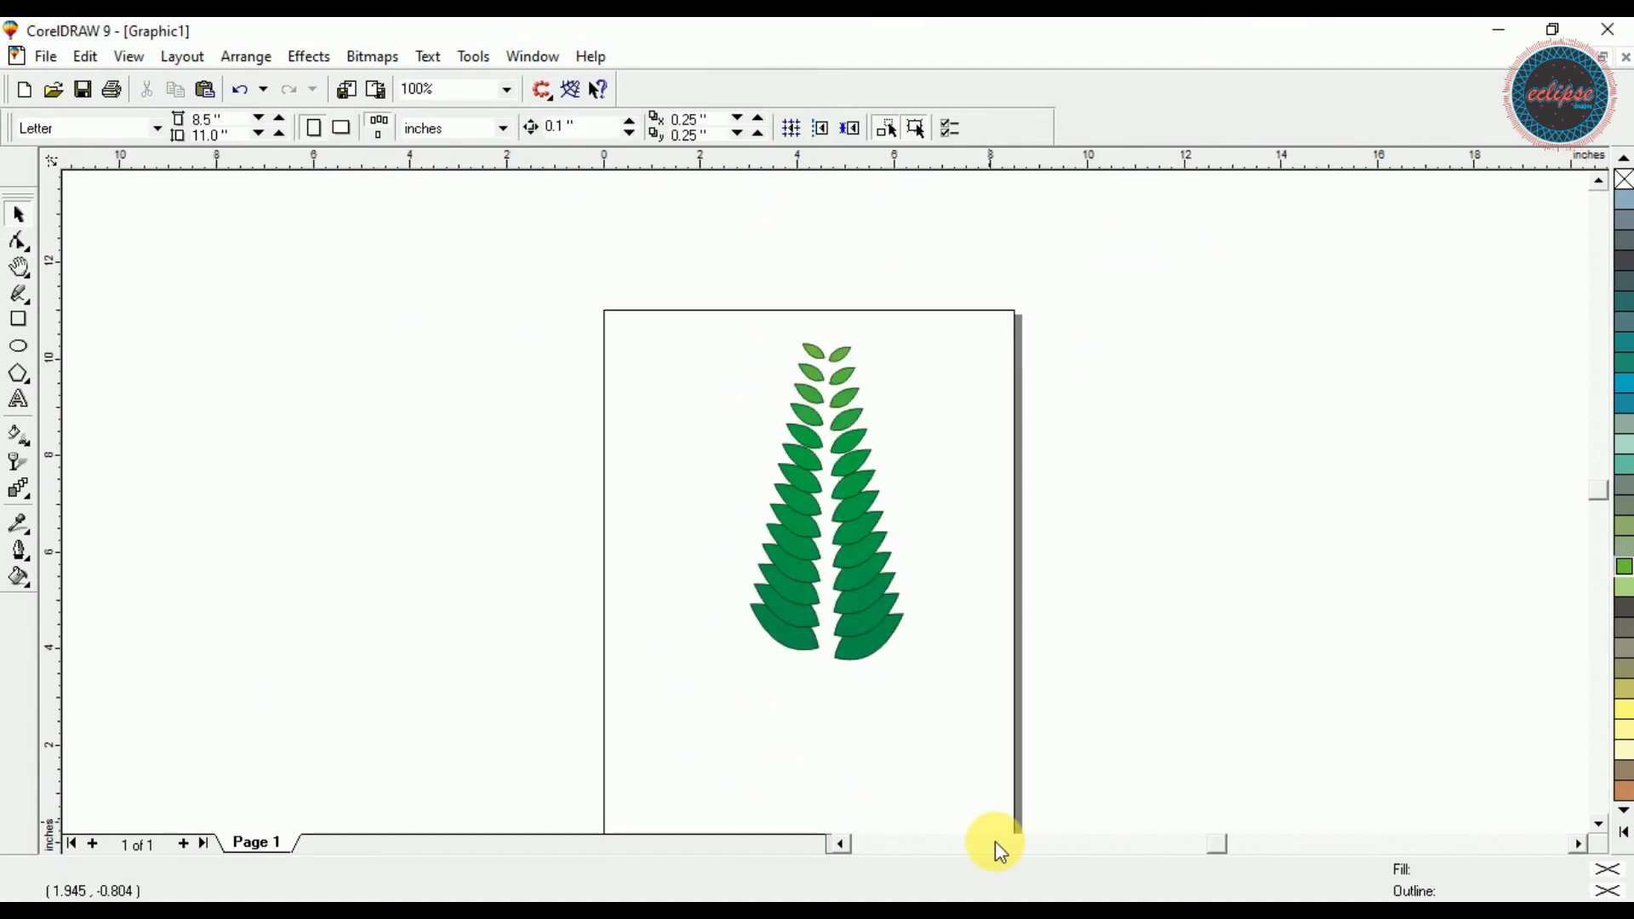
Draw a vertical line about 7.2 inches long left of the page and bend it leftward as a curve
left_click(19, 295)
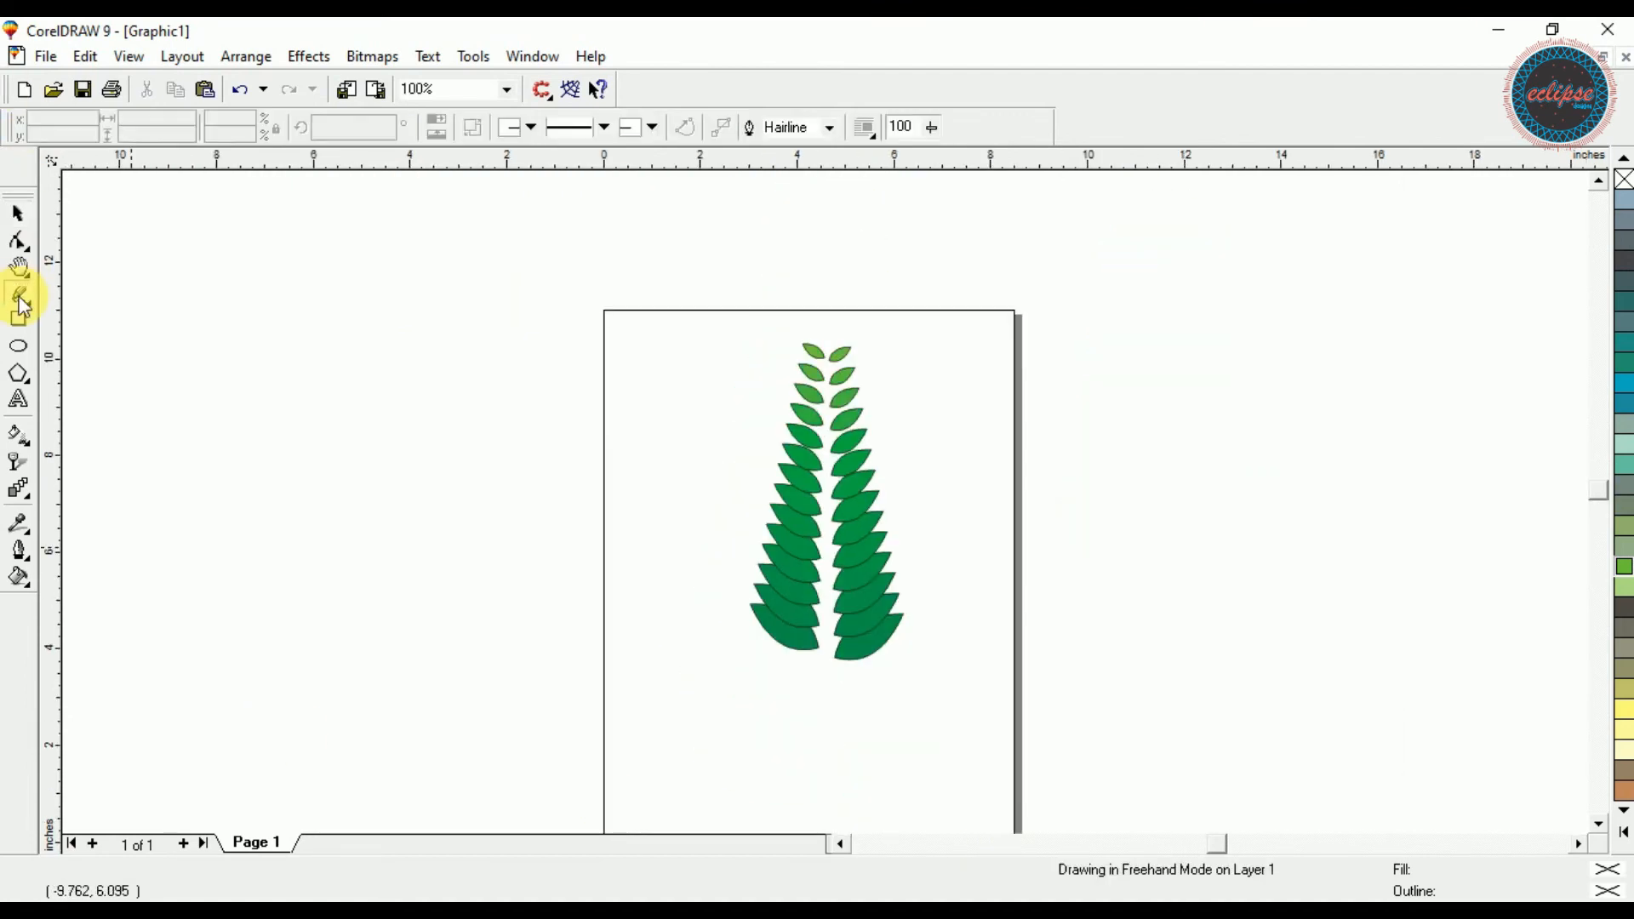
left_click_drag(376, 334, 392, 684)
left_click(17, 244)
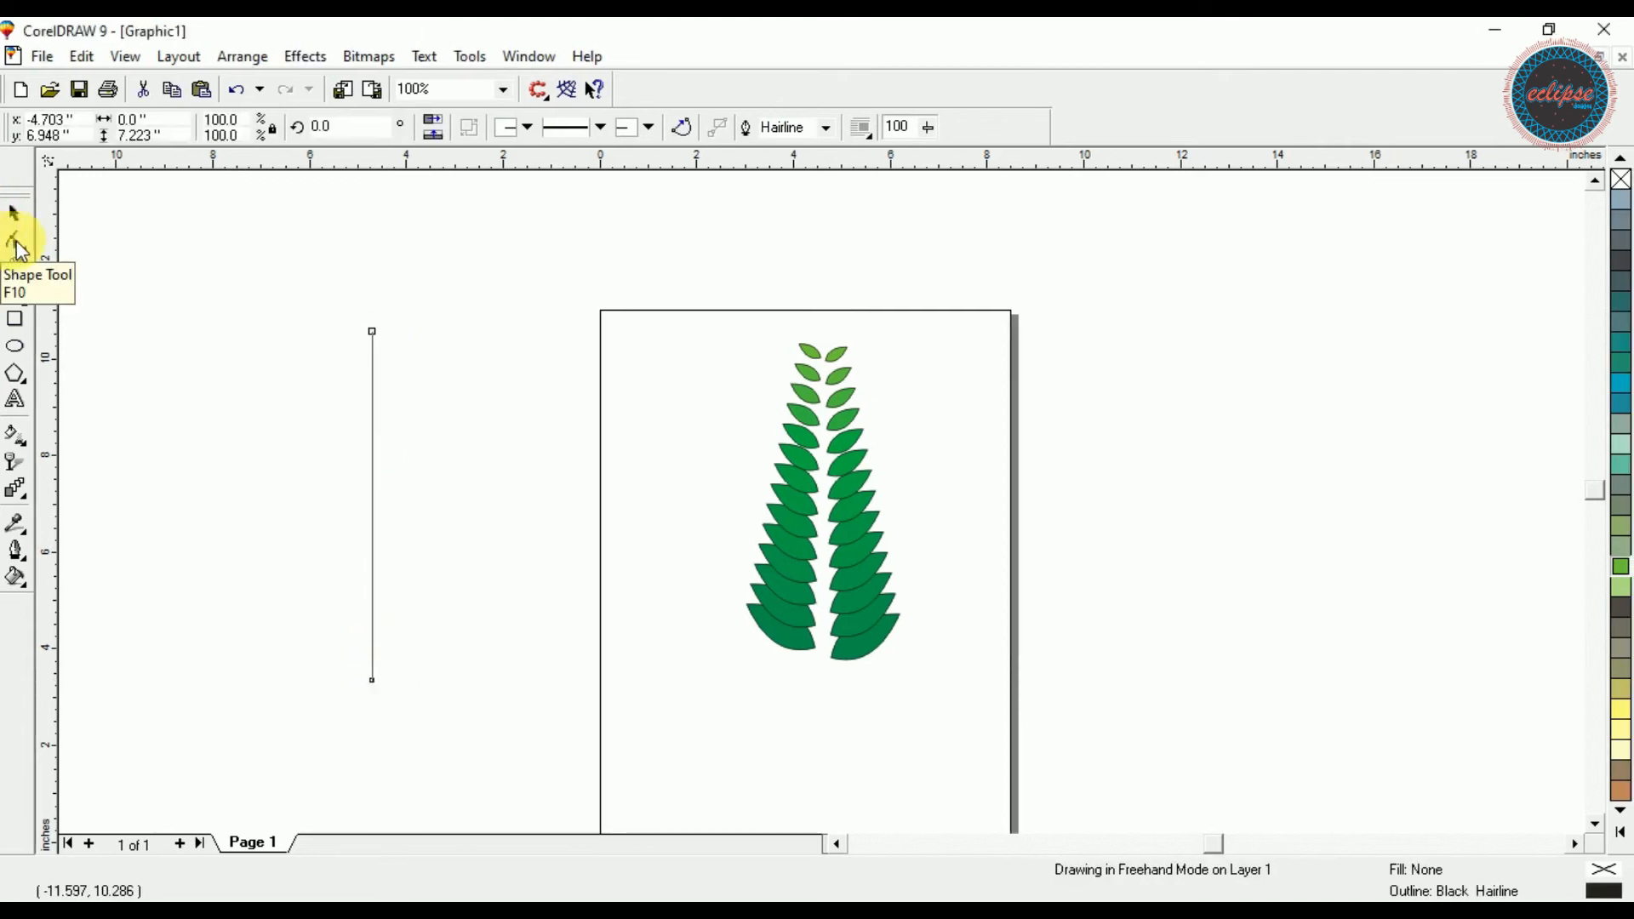
left_click(17, 247)
left_click(373, 497)
right_click(372, 497)
left_click(441, 182)
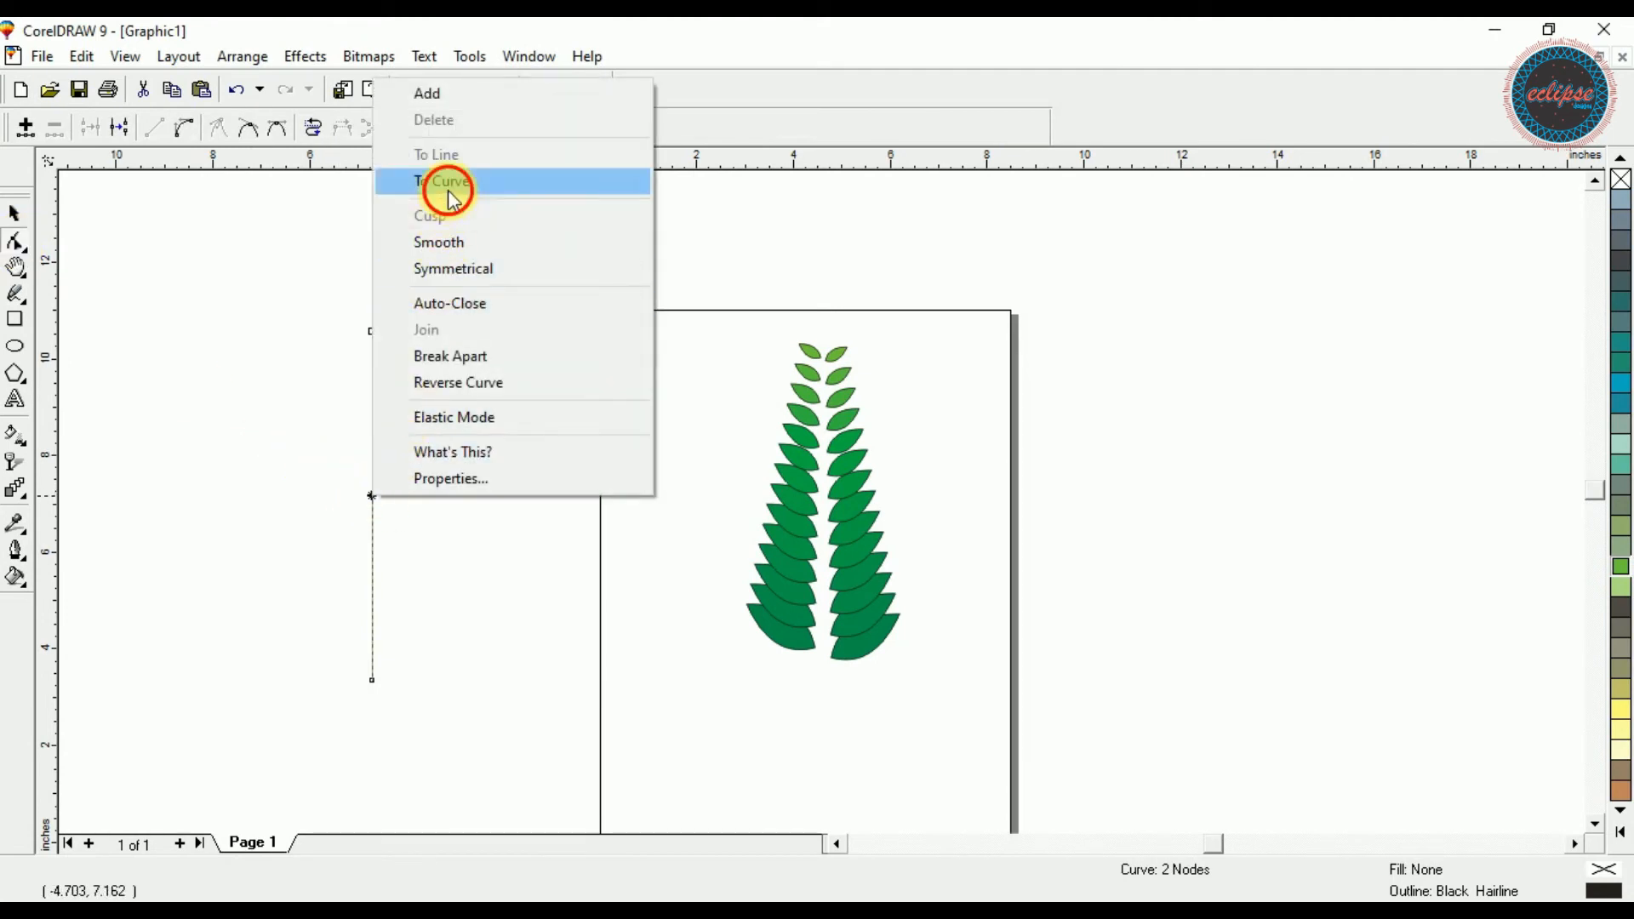
left_click_drag(373, 479, 271, 524)
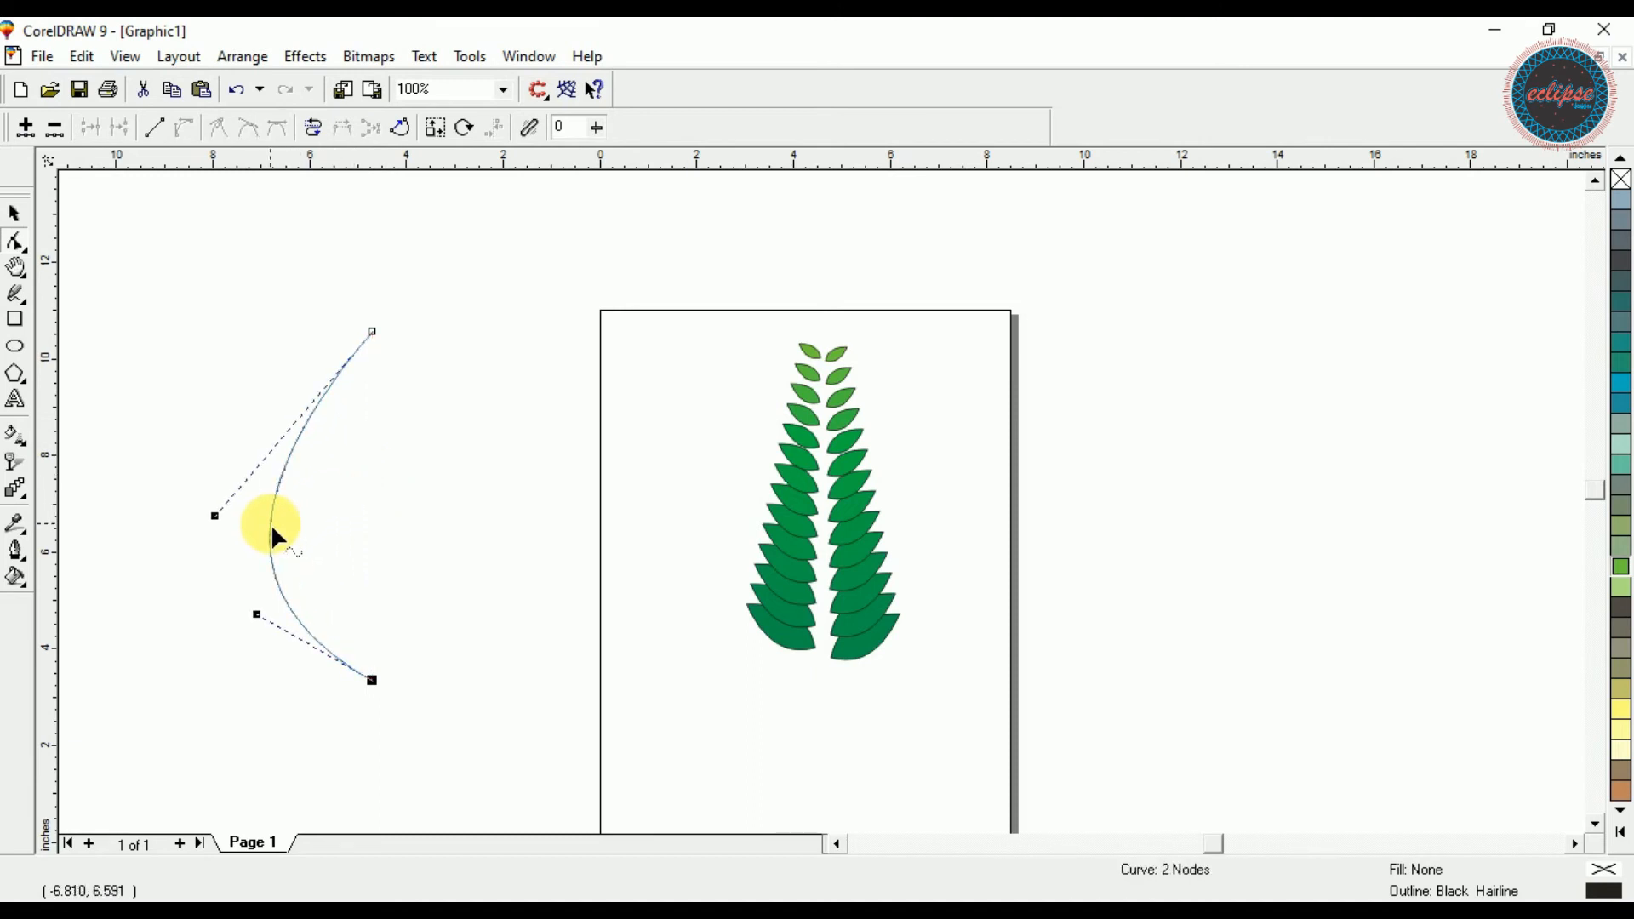
Attach the leaf blend to the curved line as its new path
key("space")
left_click(814, 483)
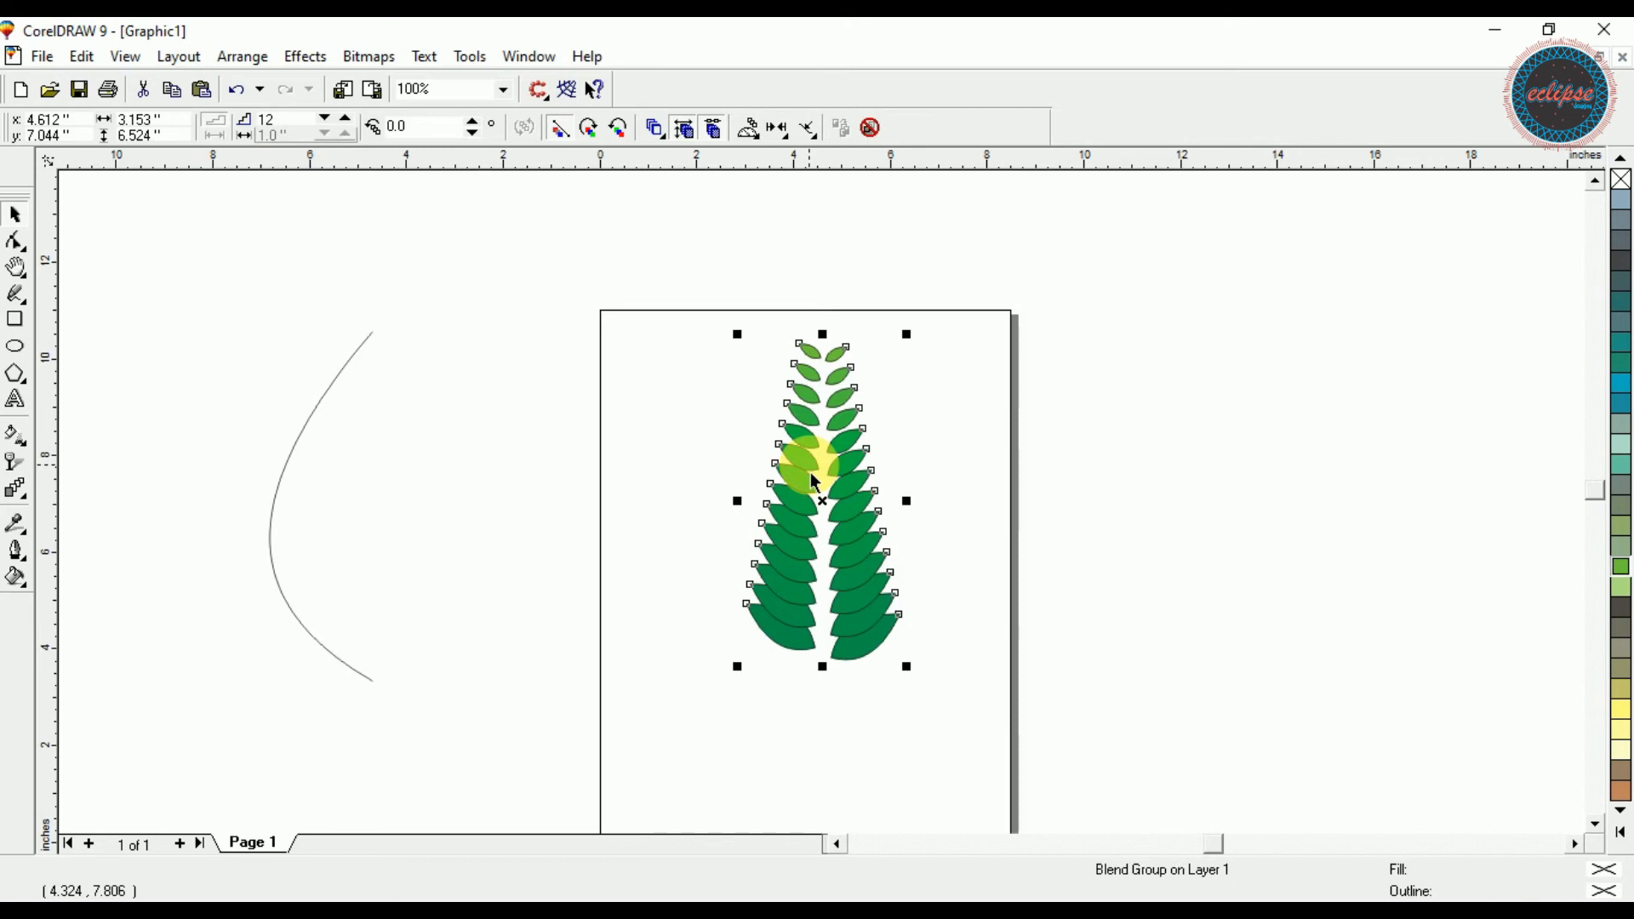
left_click(807, 134)
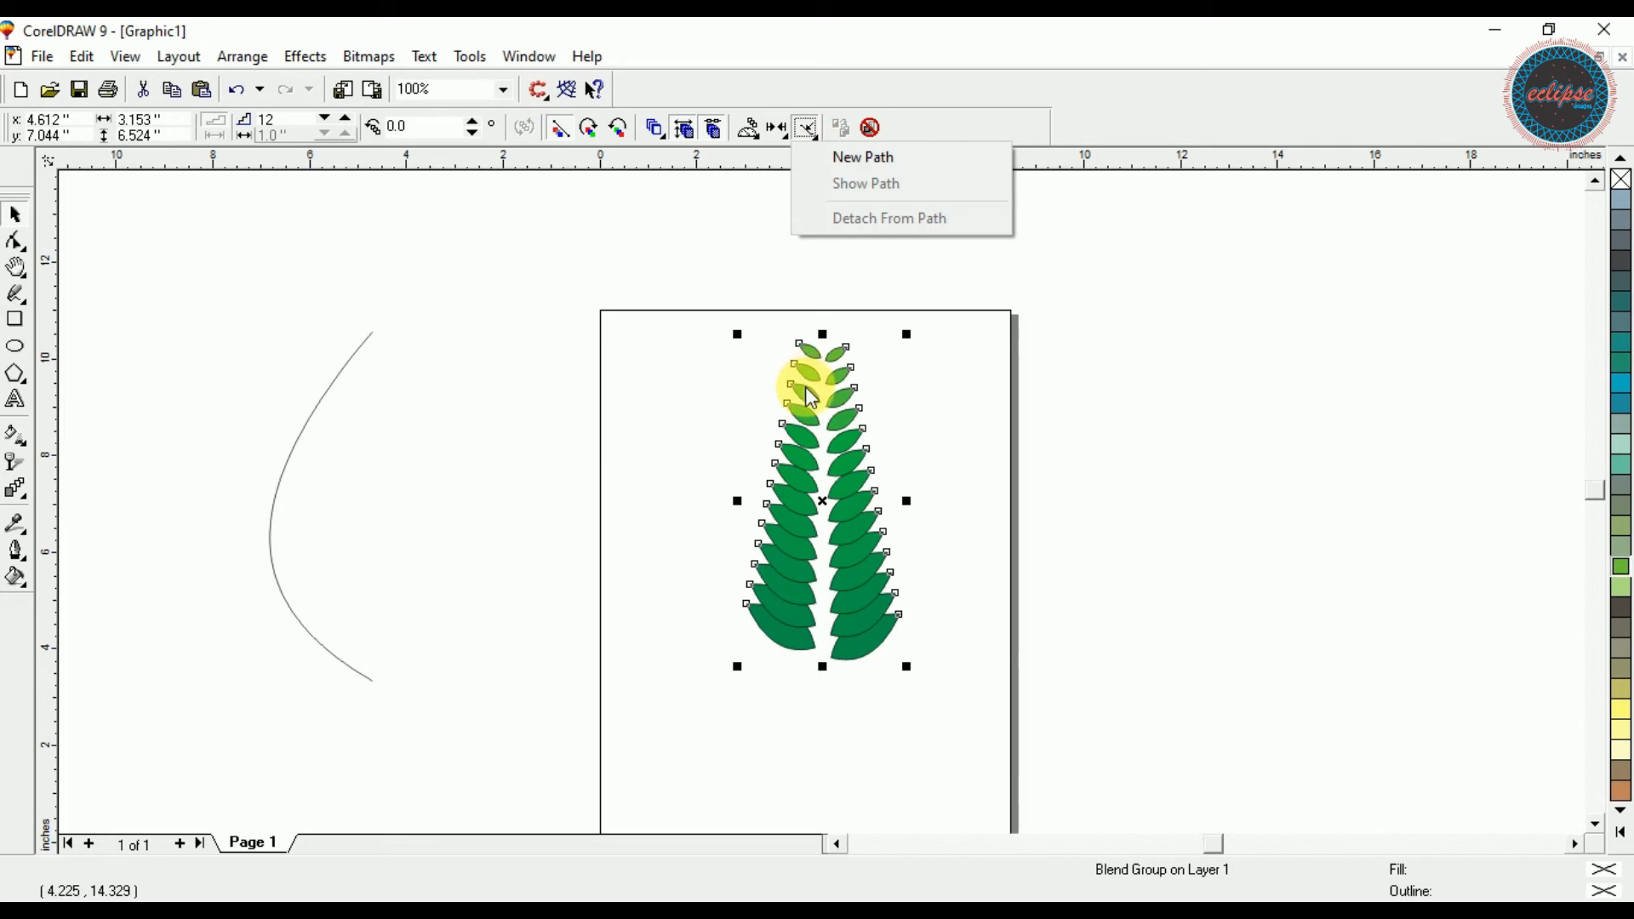
left_click(845, 160)
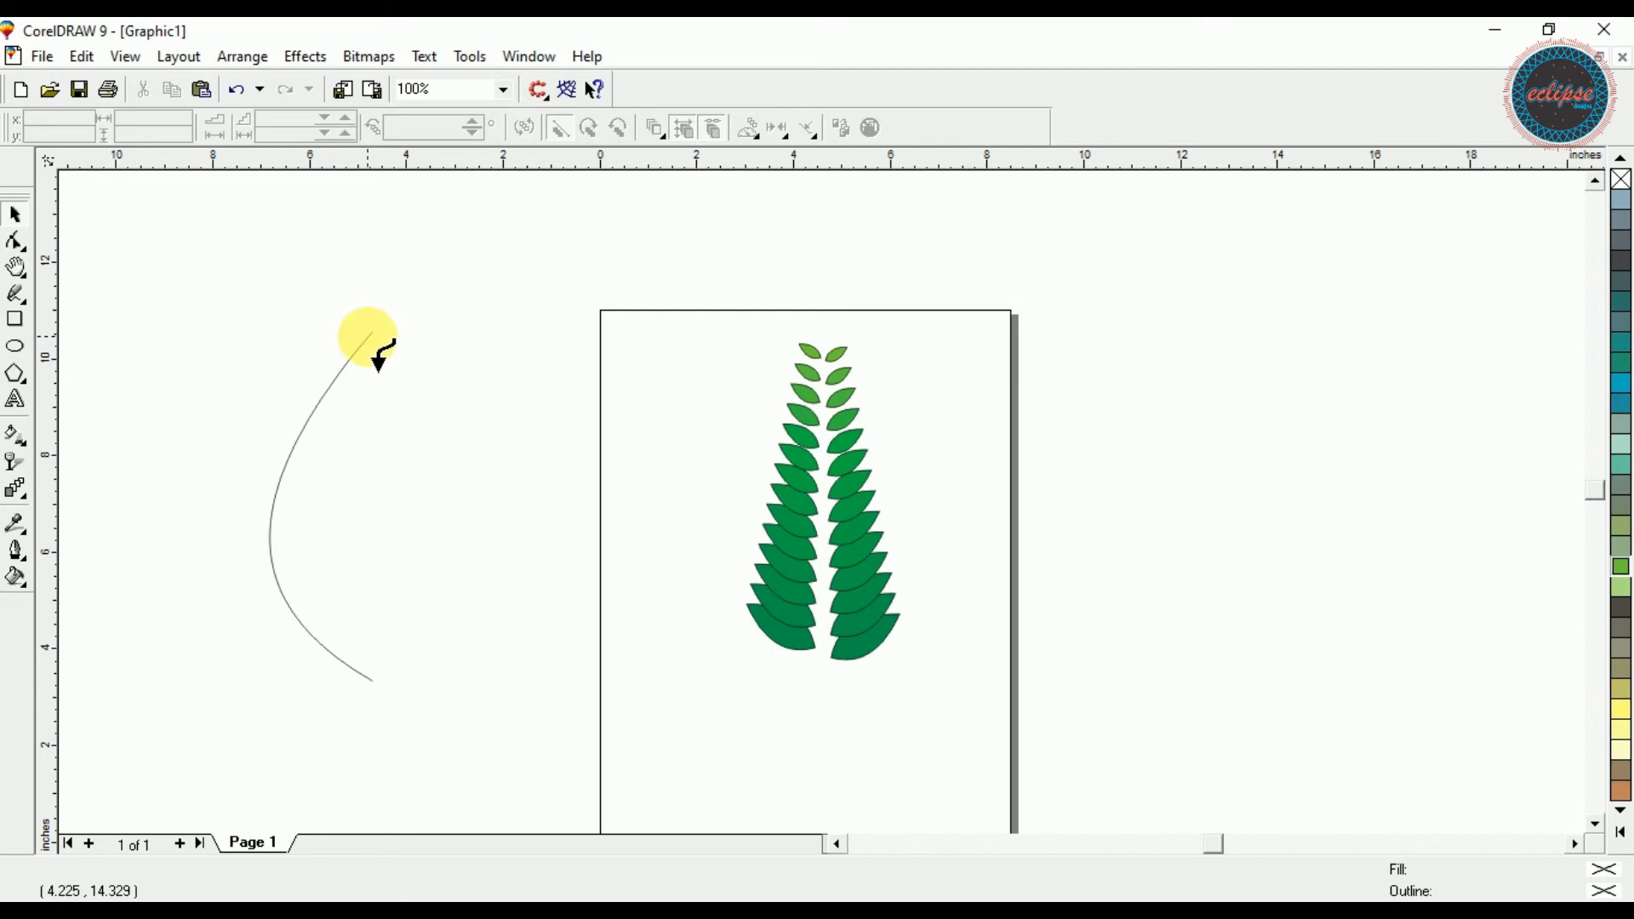
left_click(367, 340)
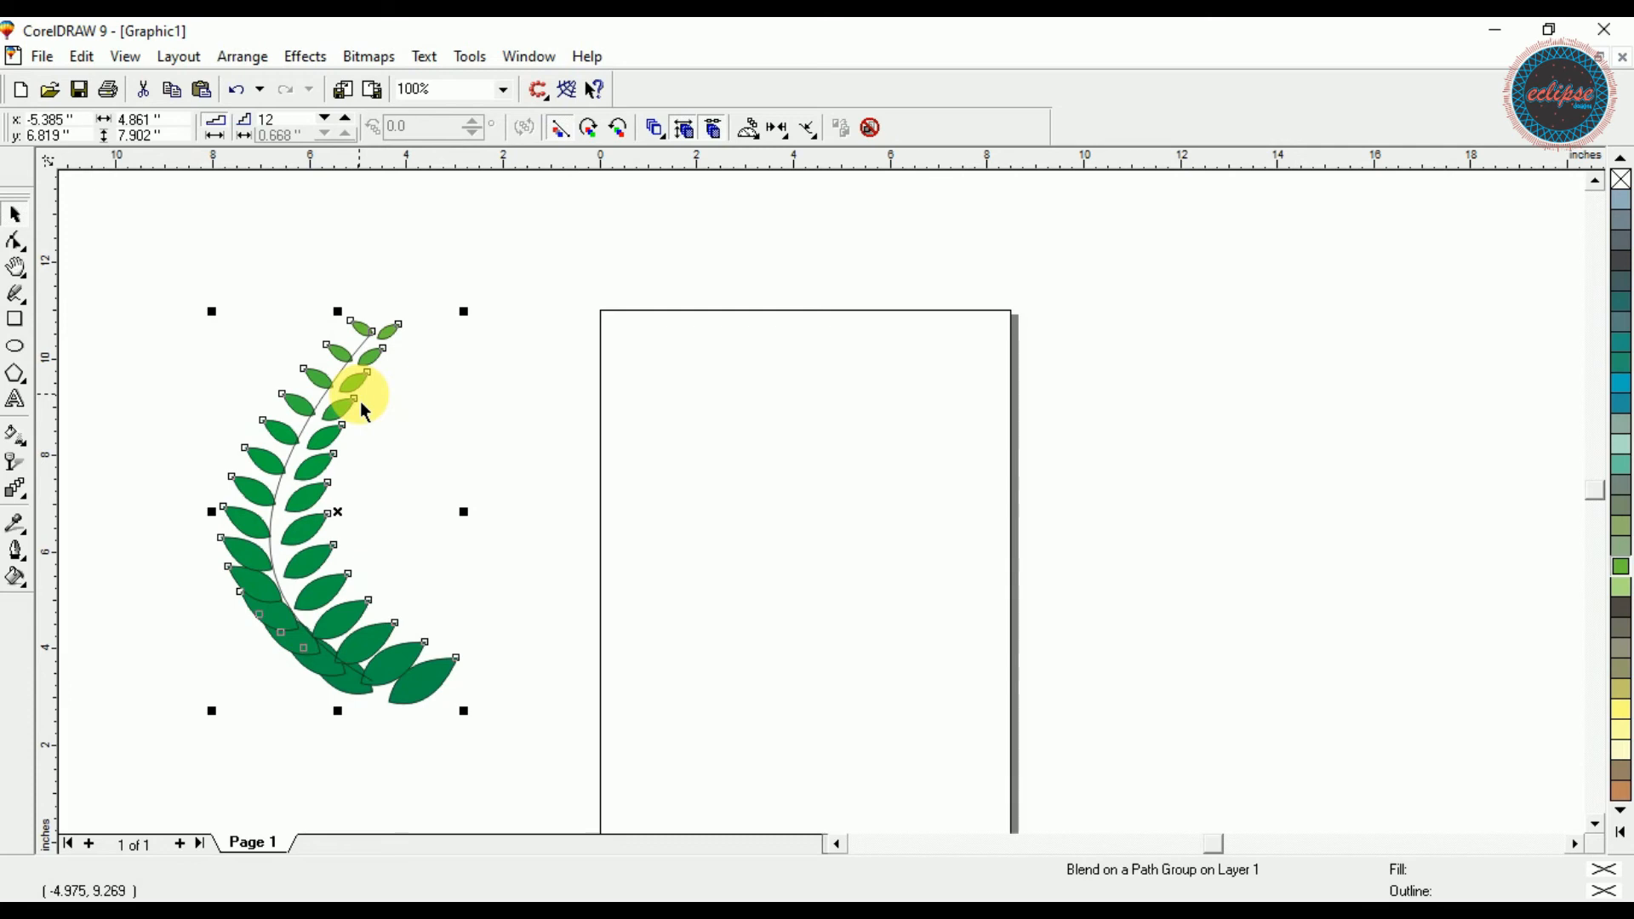
Rotate the large leaf pair at the branch's base counter-clockwise to about 46.4 degrees
key("shift+F2")
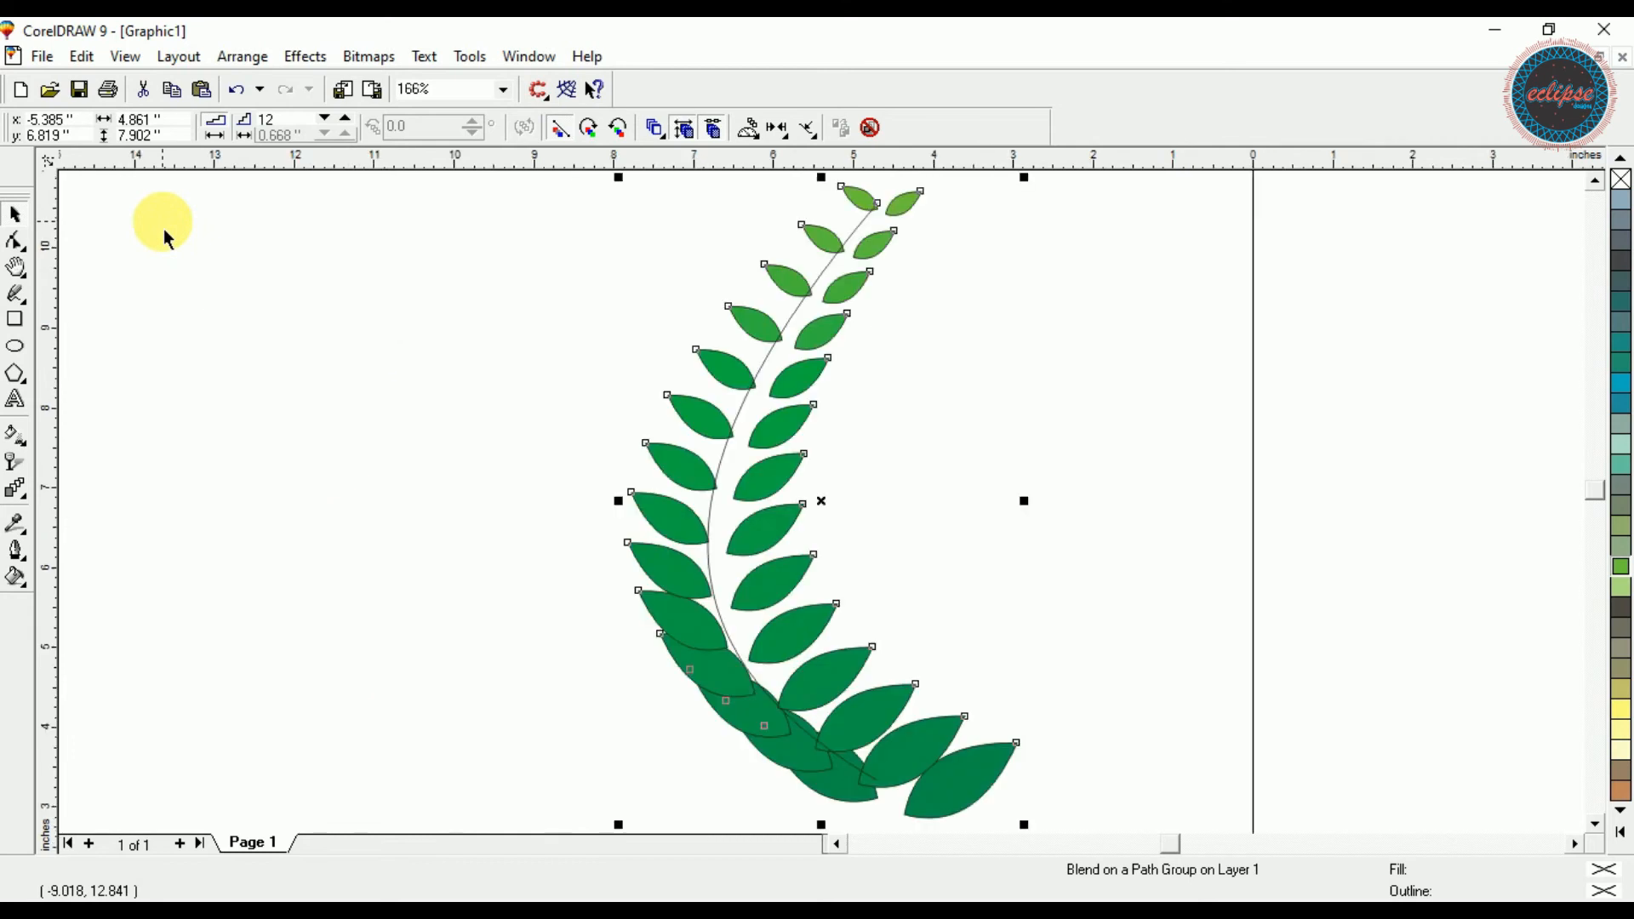
key("F3")
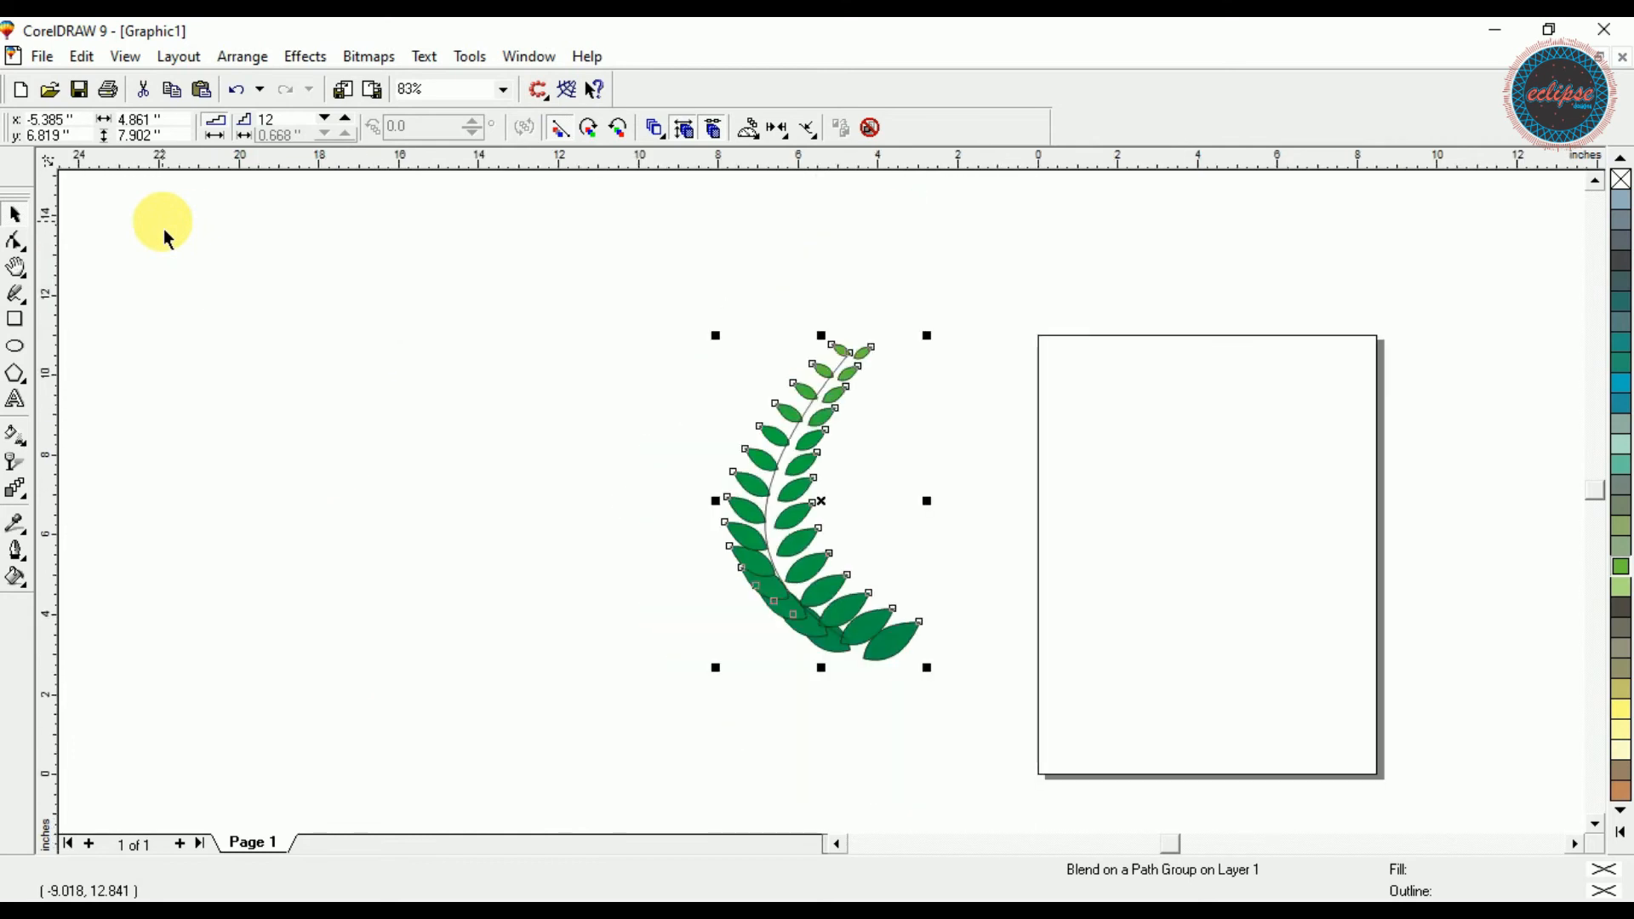
key("shift+F2")
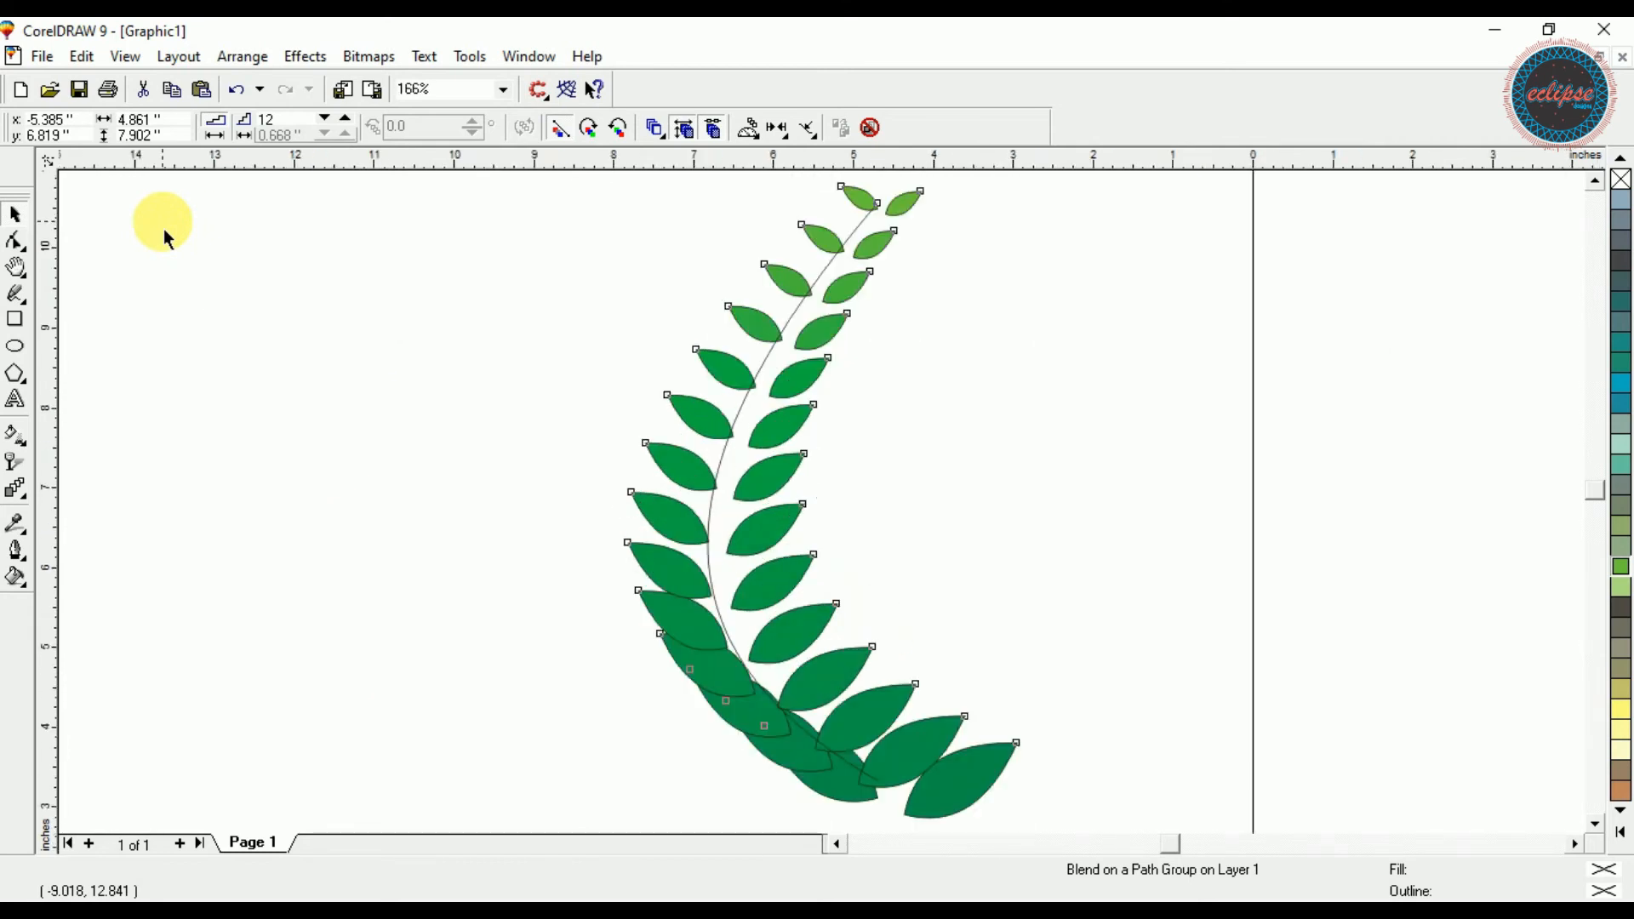
left_click(165, 234)
left_click(919, 804)
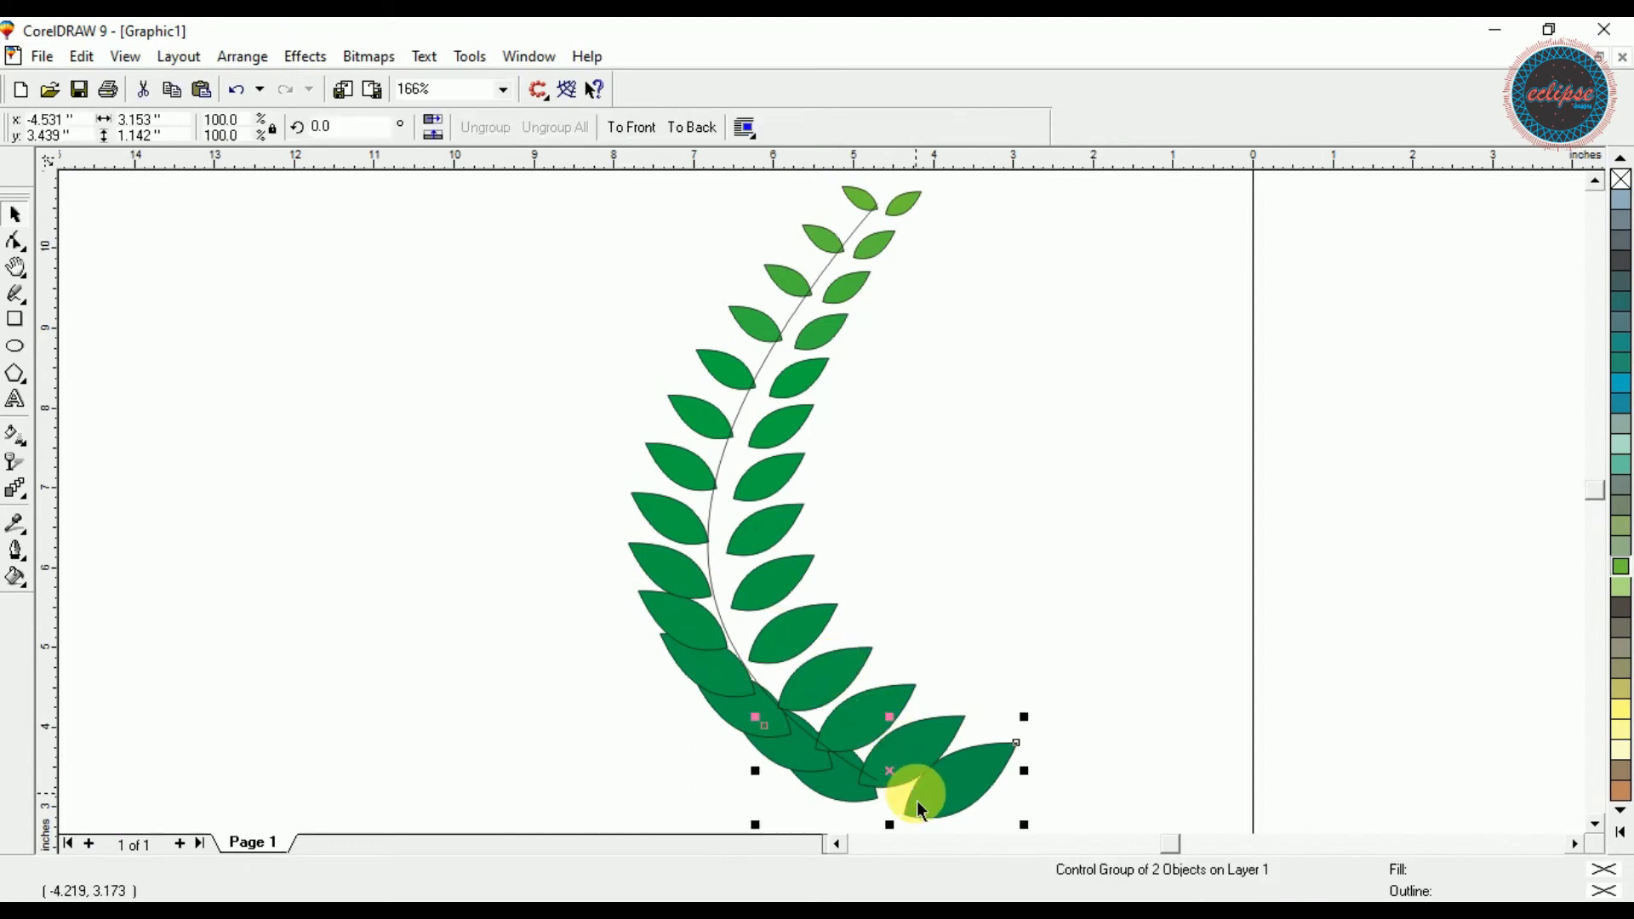
left_click(909, 790)
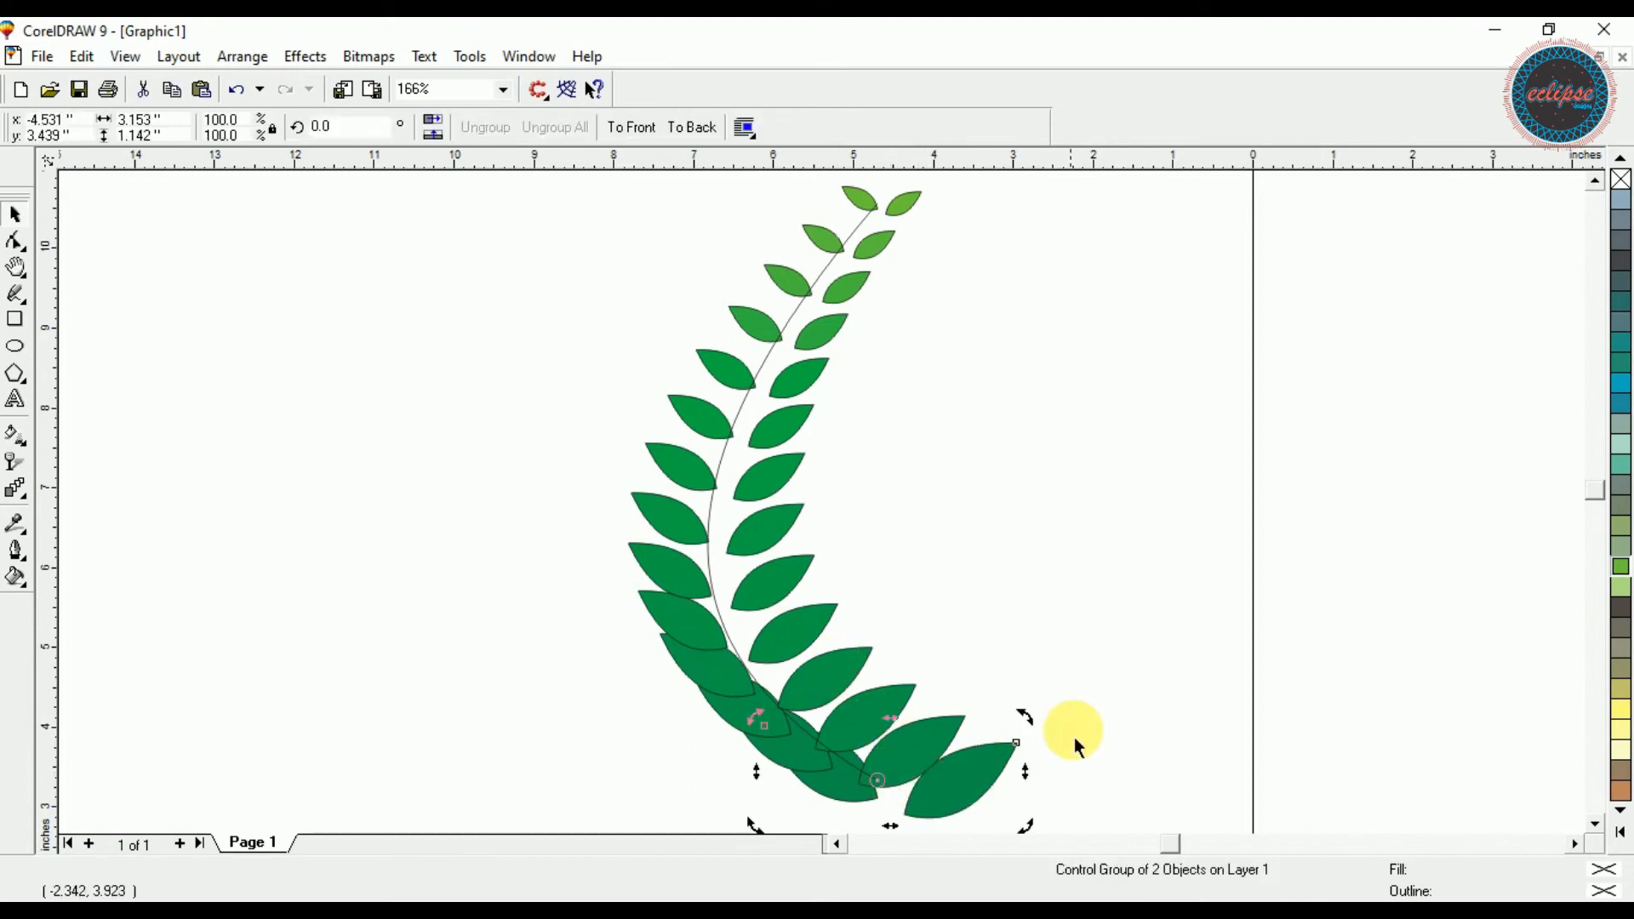
left_click_drag(1026, 719, 962, 622)
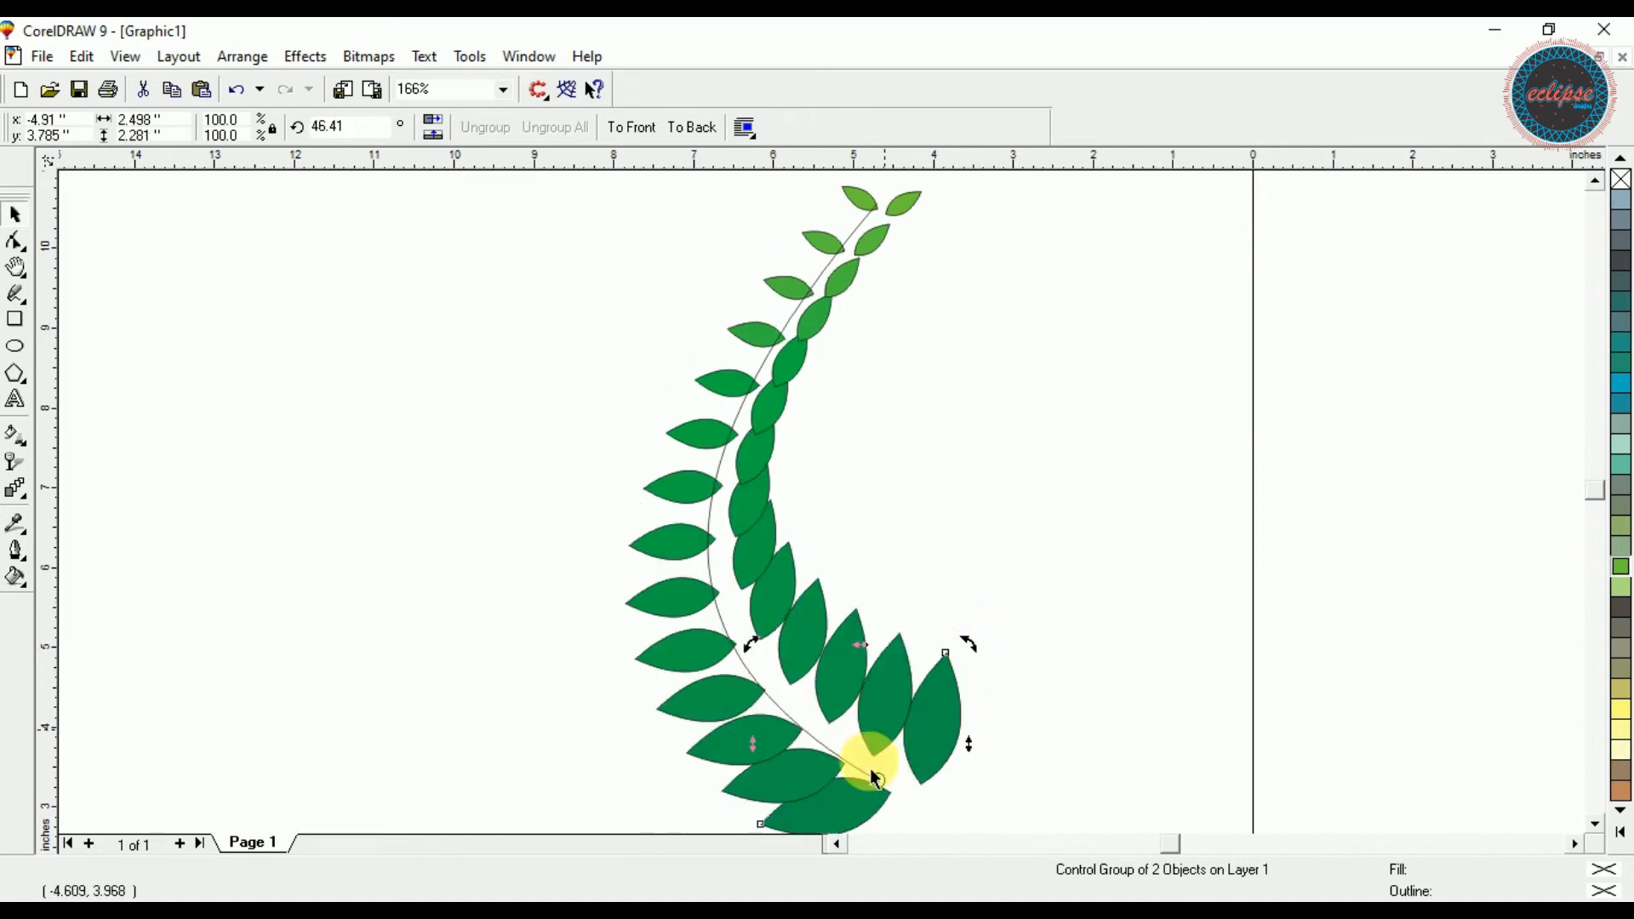
Move the large leaf pair about 0.9 inch left and 0.6 inch up, and fine-tune its rotation to about 46.8 degrees
left_click(920, 776)
left_click_drag(861, 747, 798, 759)
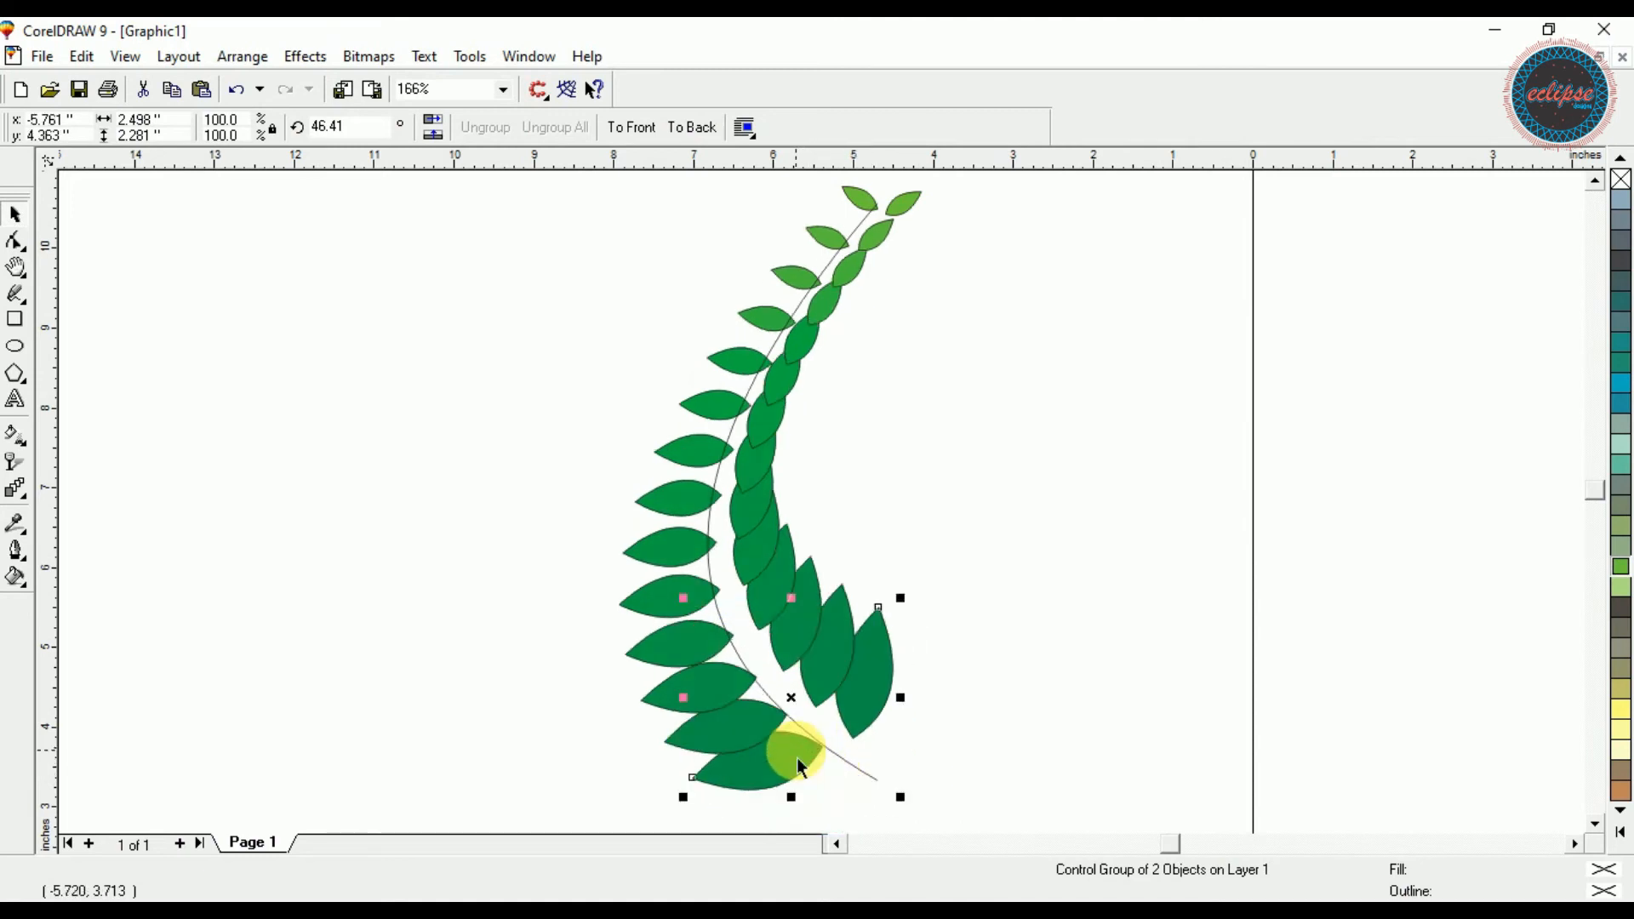
left_click(883, 723)
mouse_move(898, 653)
left_mouse_down()
mouse_move(915, 620)
mouse_move(951, 675)
mouse_move(909, 625)
left_mouse_up()
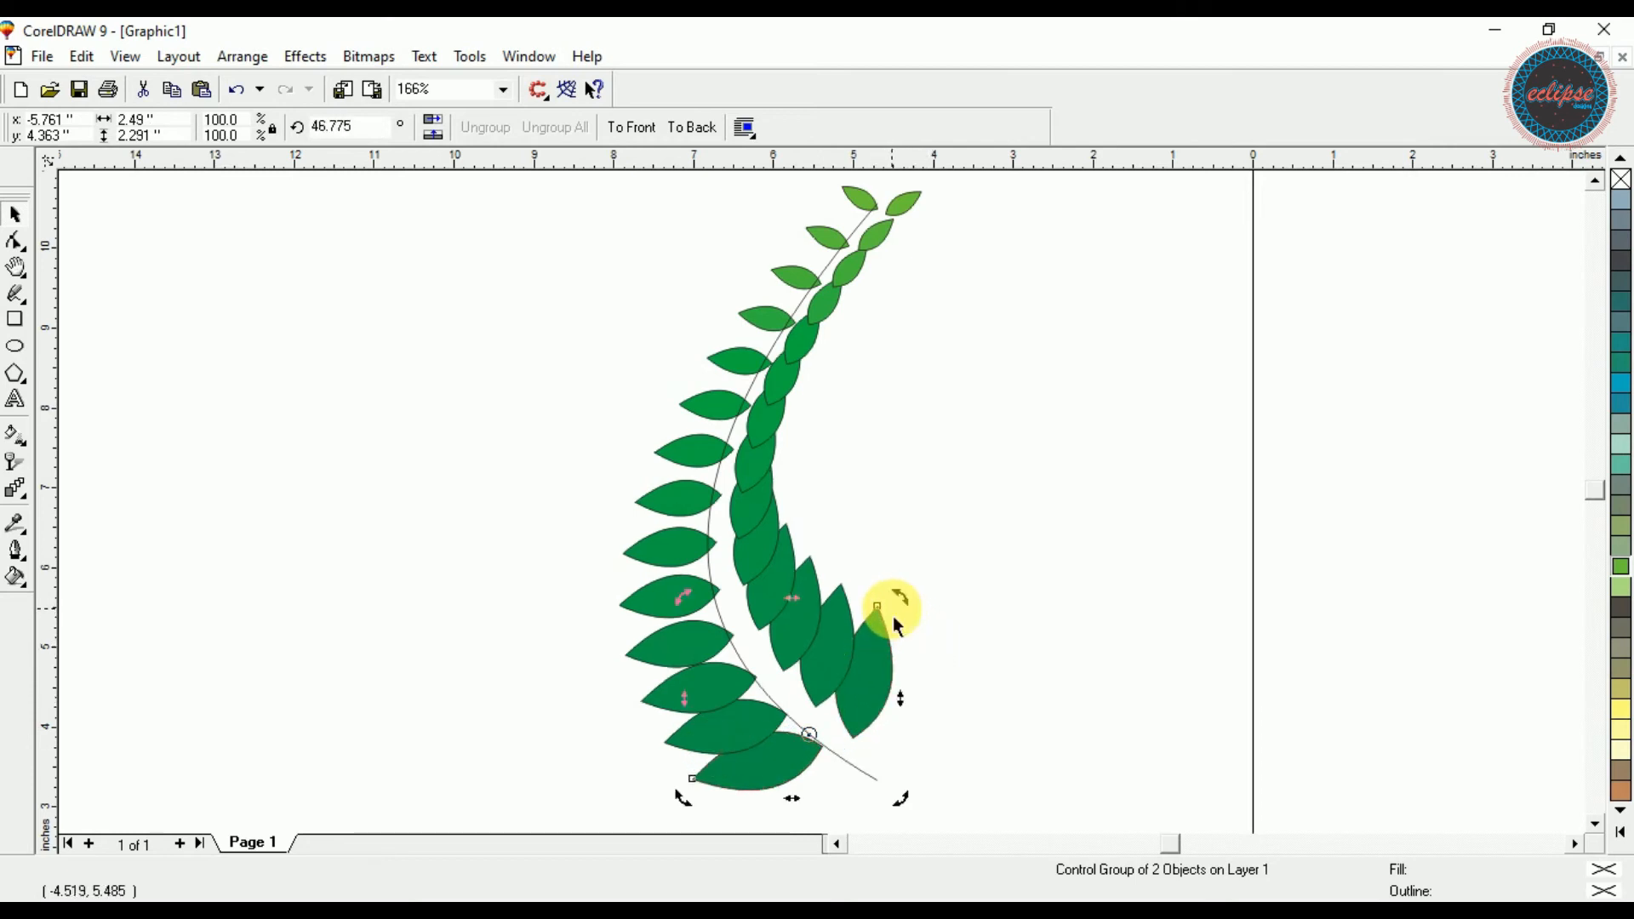
Rotate the small light green leaf pair at the branch tip clockwise to about 331.9 degrees
left_click(912, 208)
left_click(885, 200)
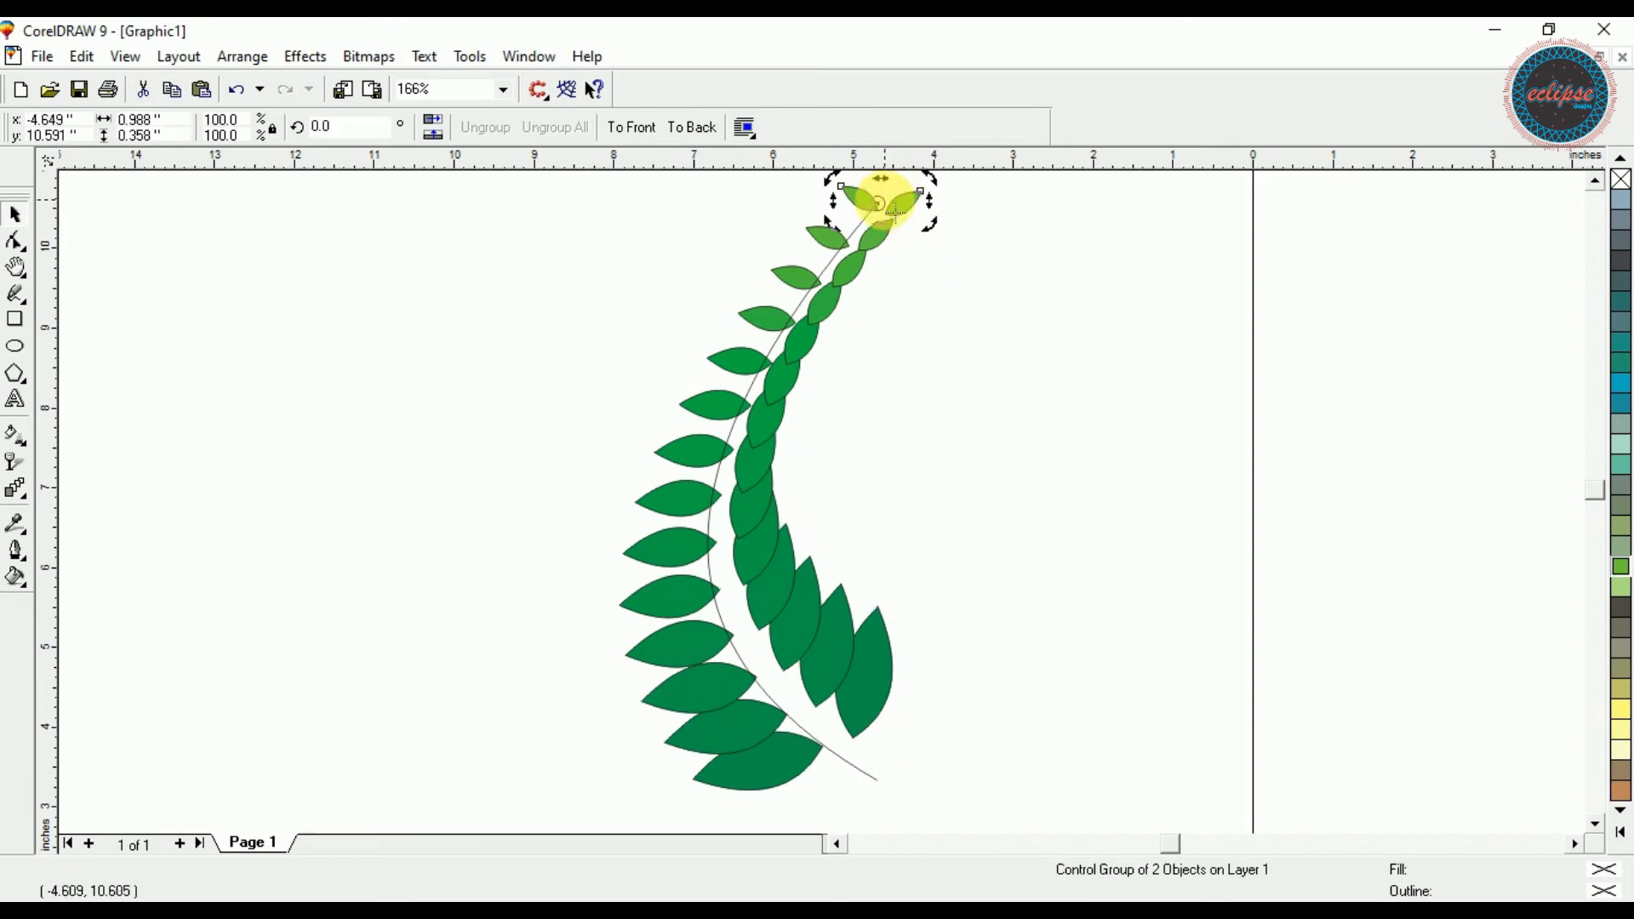
left_click_drag(939, 234, 928, 270)
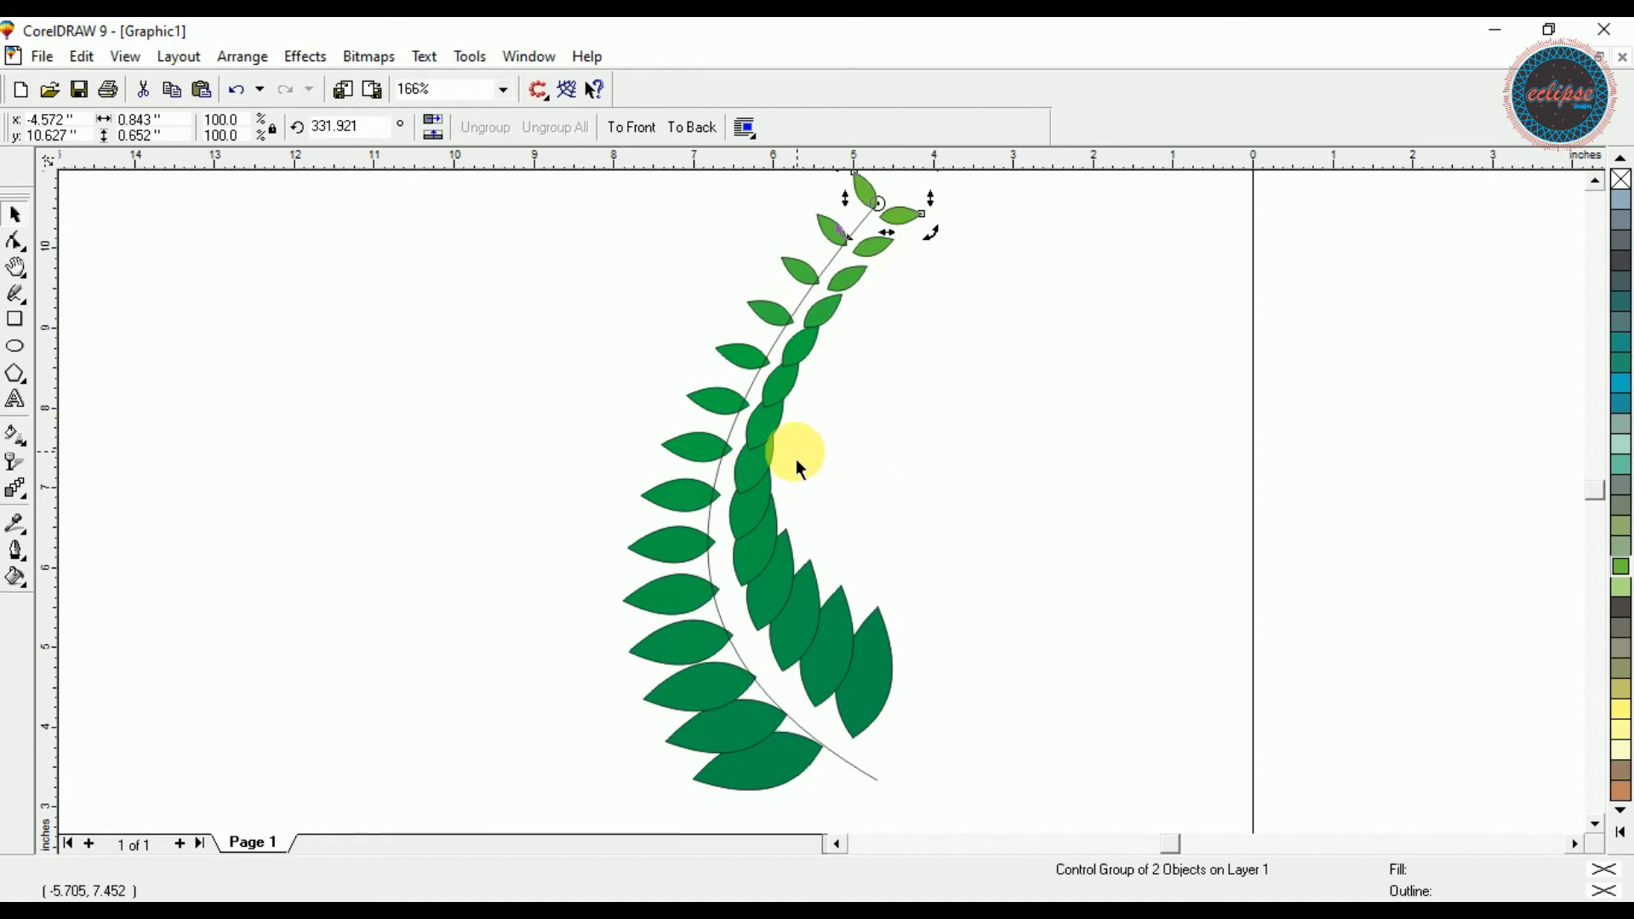
Reduce the leaf blend along the curve to 8 steps
left_click(768, 464)
left_click(677, 468)
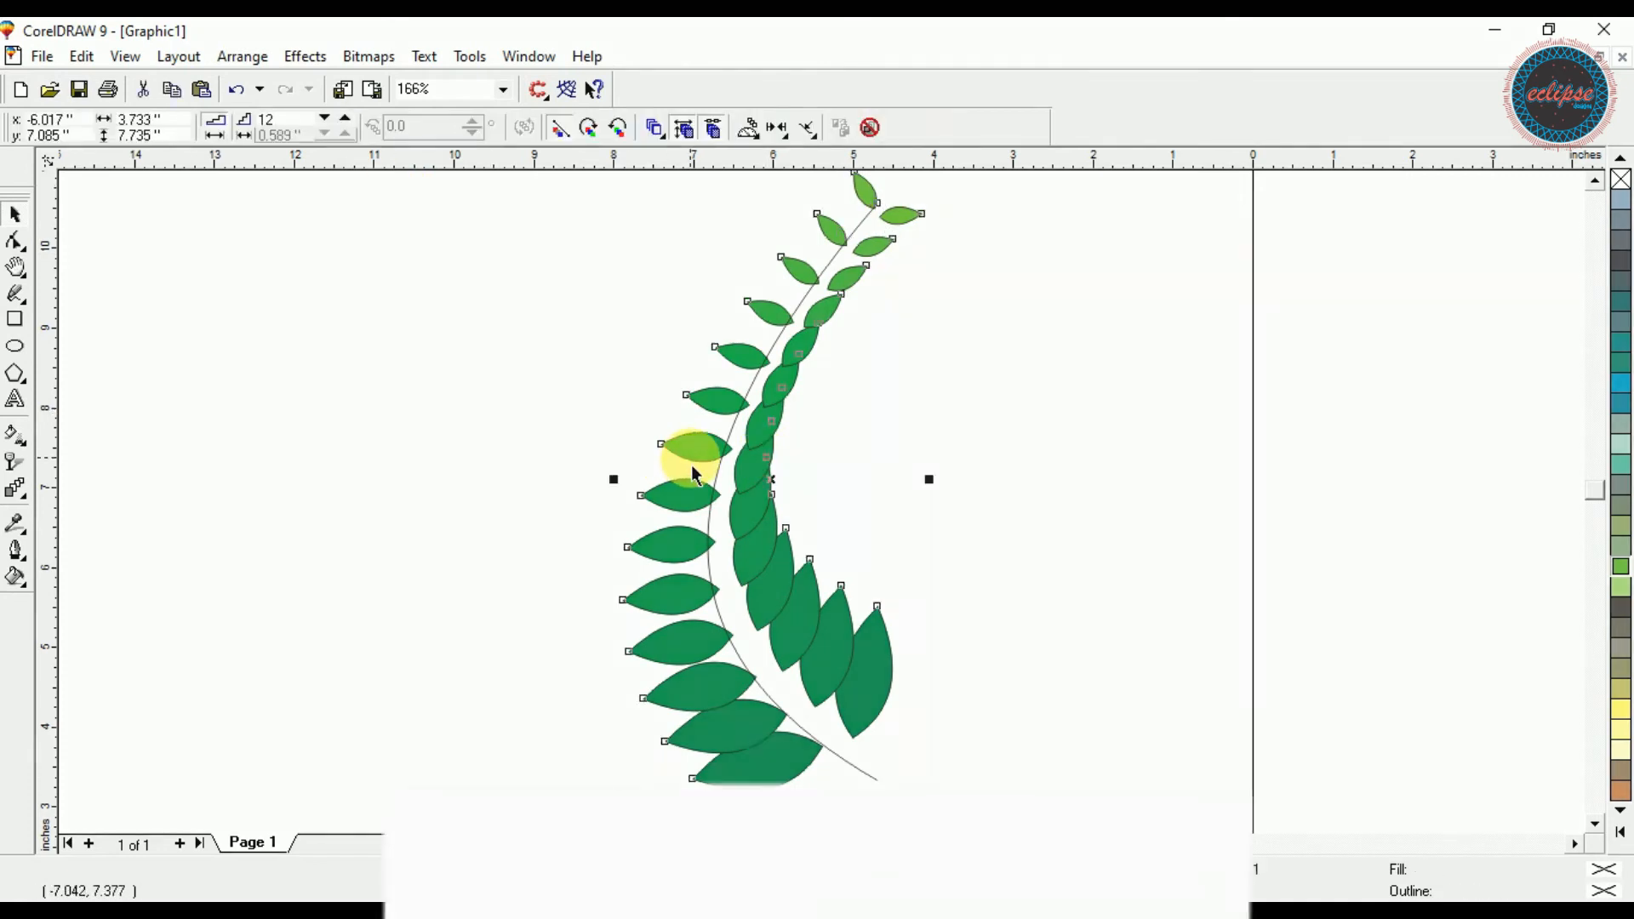
left_click(327, 117)
left_click(327, 117)
left_click(329, 117)
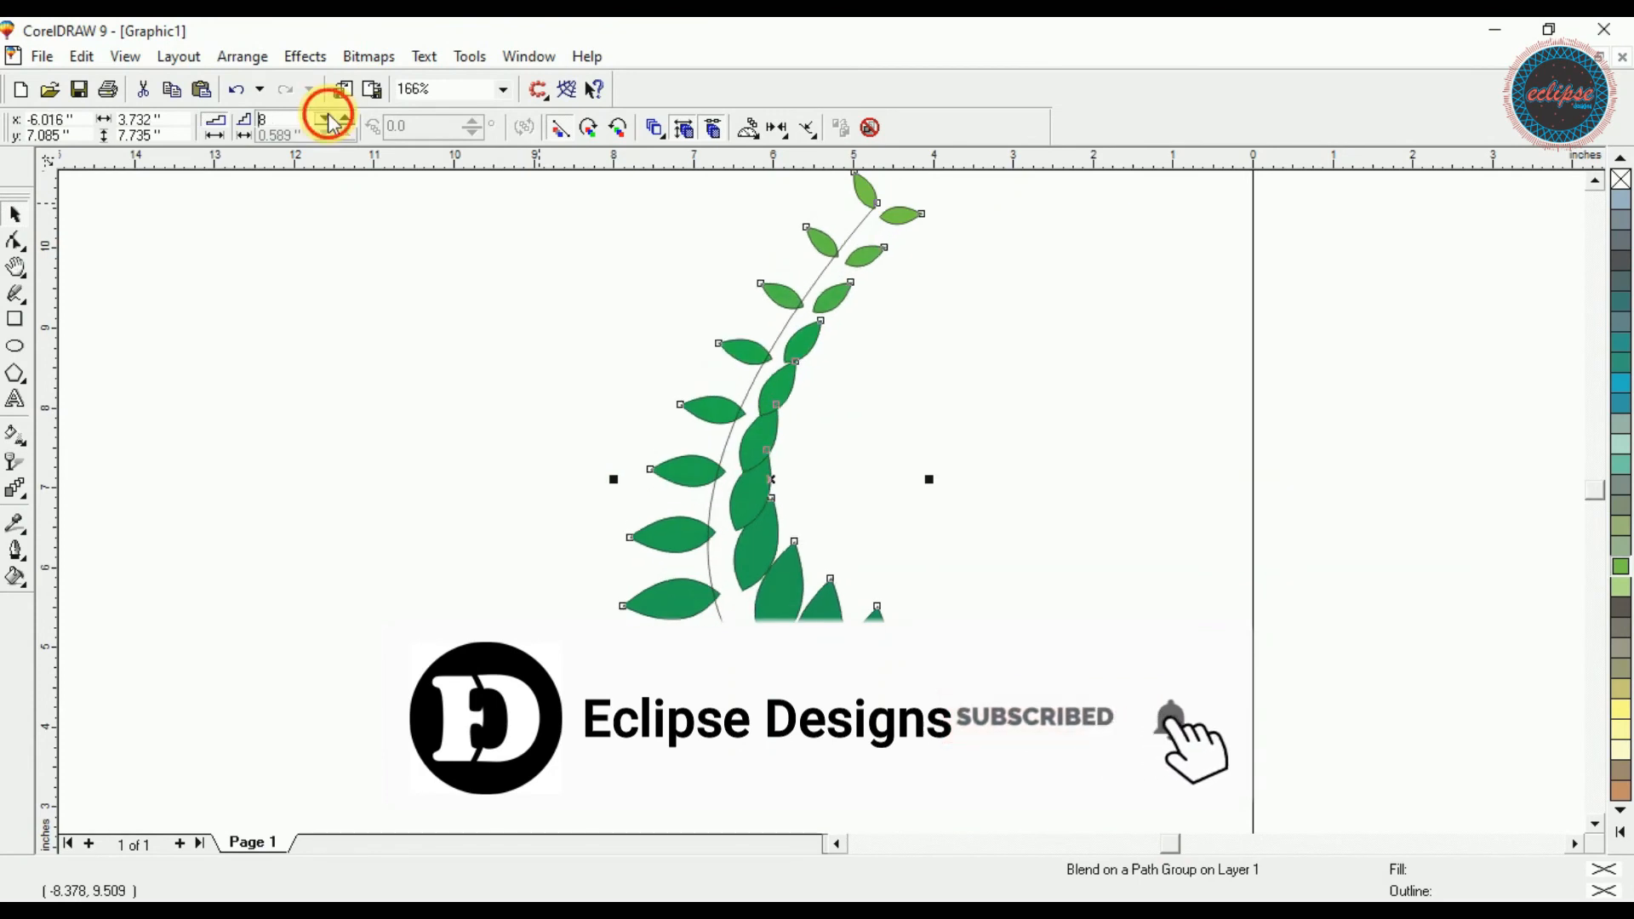
left_click(328, 118)
left_click(907, 437)
Shift the control curve with its leaves about 0.2 inch right and 0.1 inch up
left_click(711, 558)
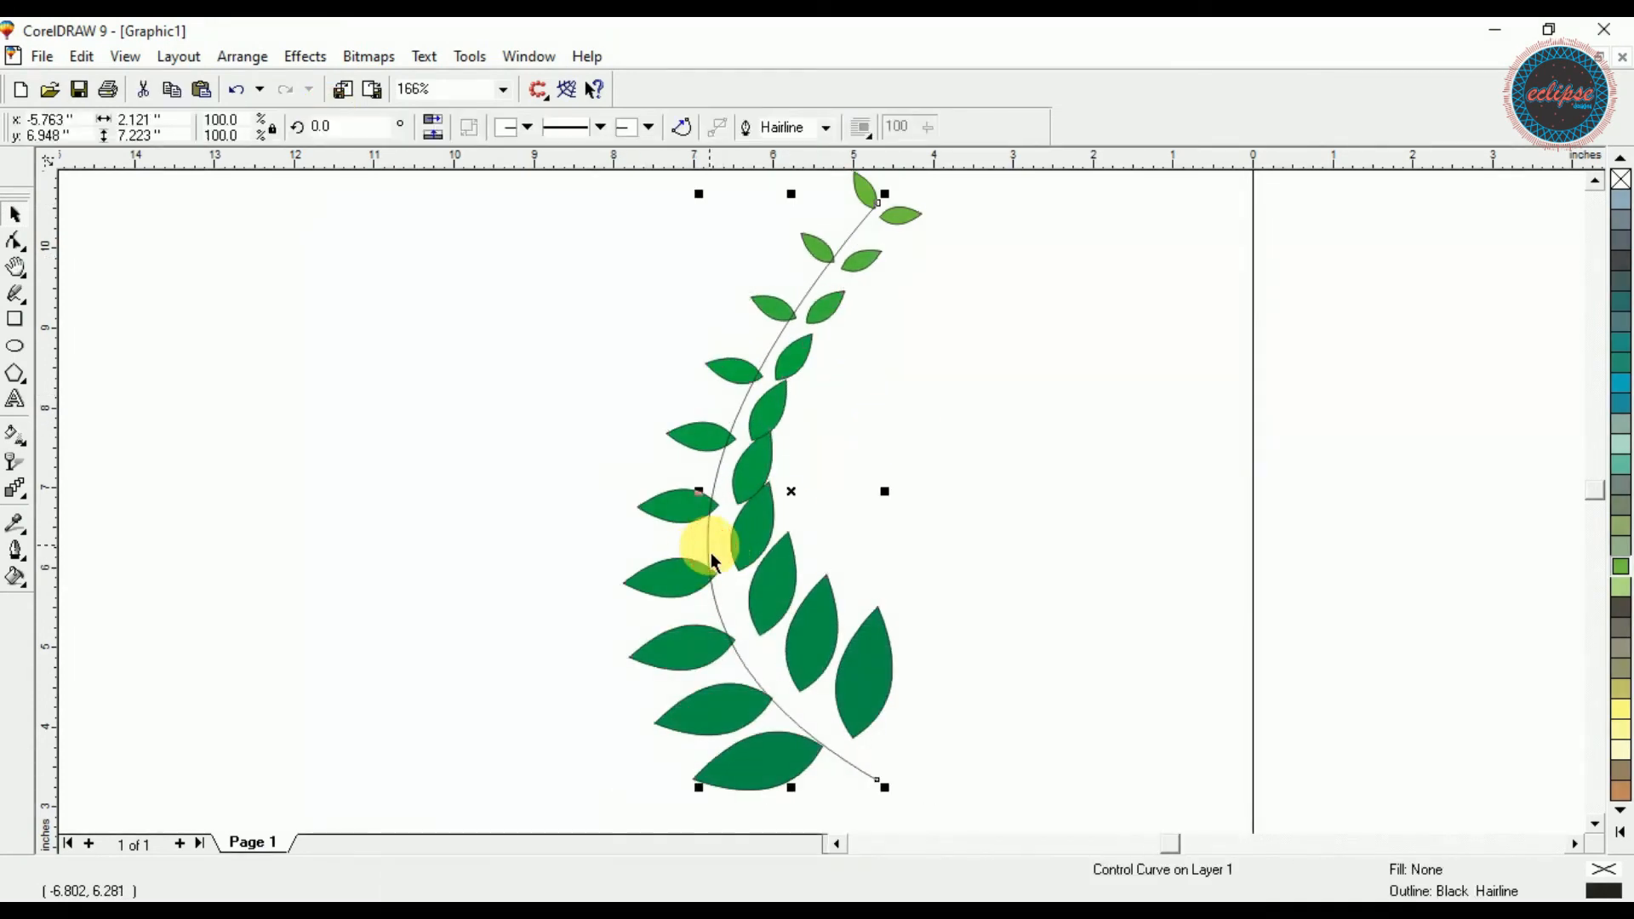
left_click(707, 537)
left_click(704, 542)
left_click(713, 557)
left_click_drag(713, 558, 728, 551)
left_click(906, 405)
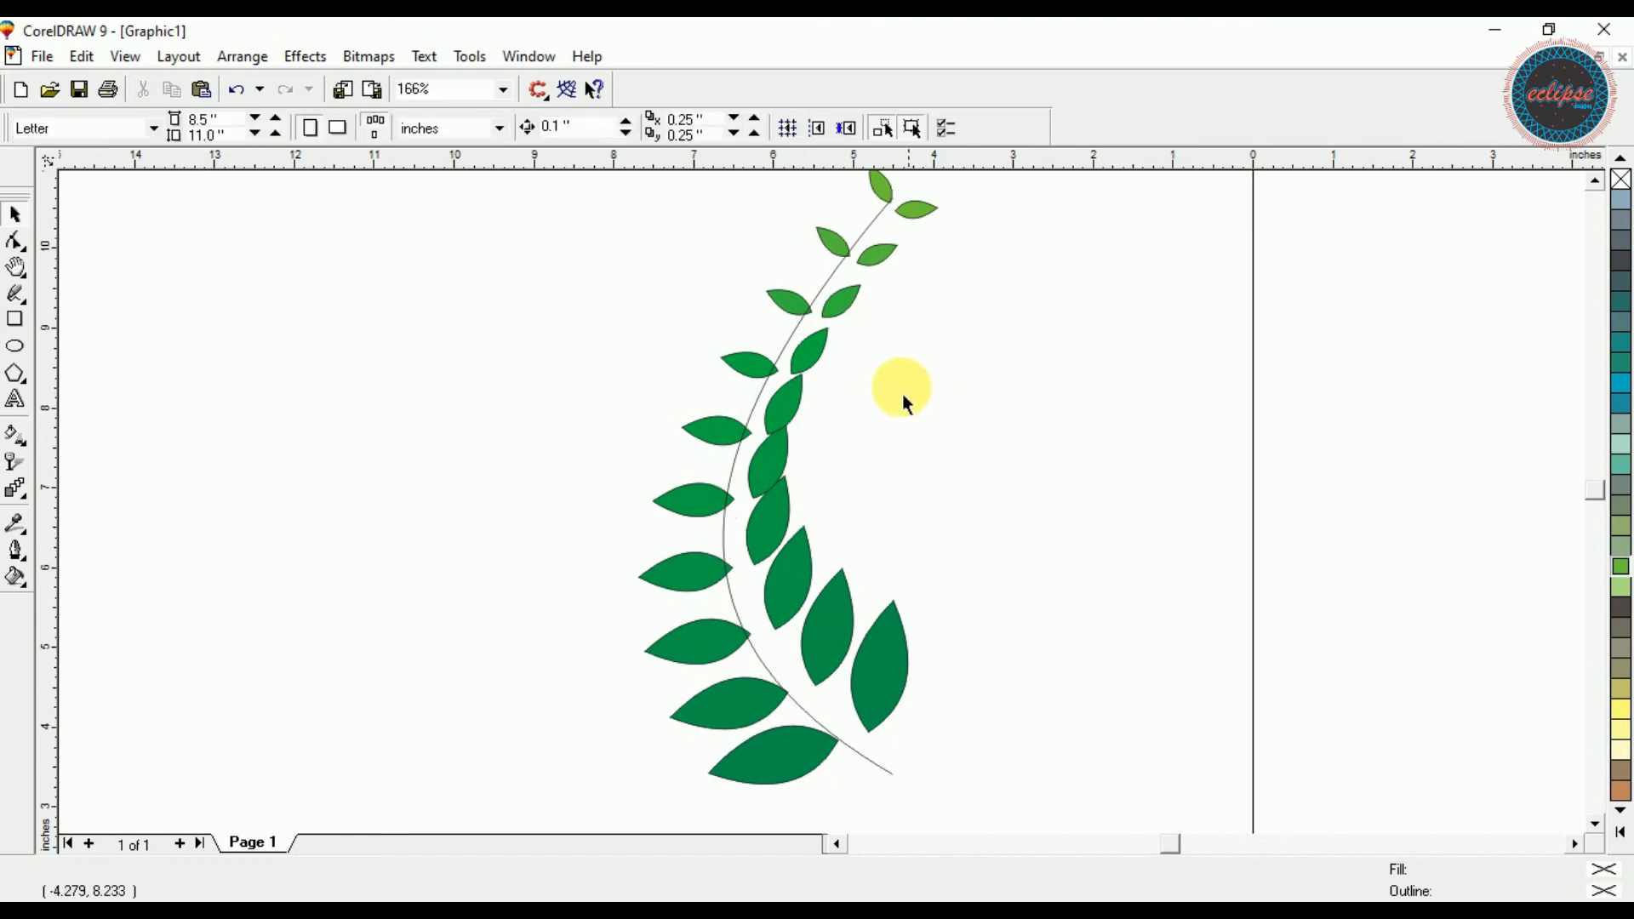
Give the stem curve a 3-point Chartreuse outline placed behind the fill, with rounded corners and rounded line caps
left_click(820, 308)
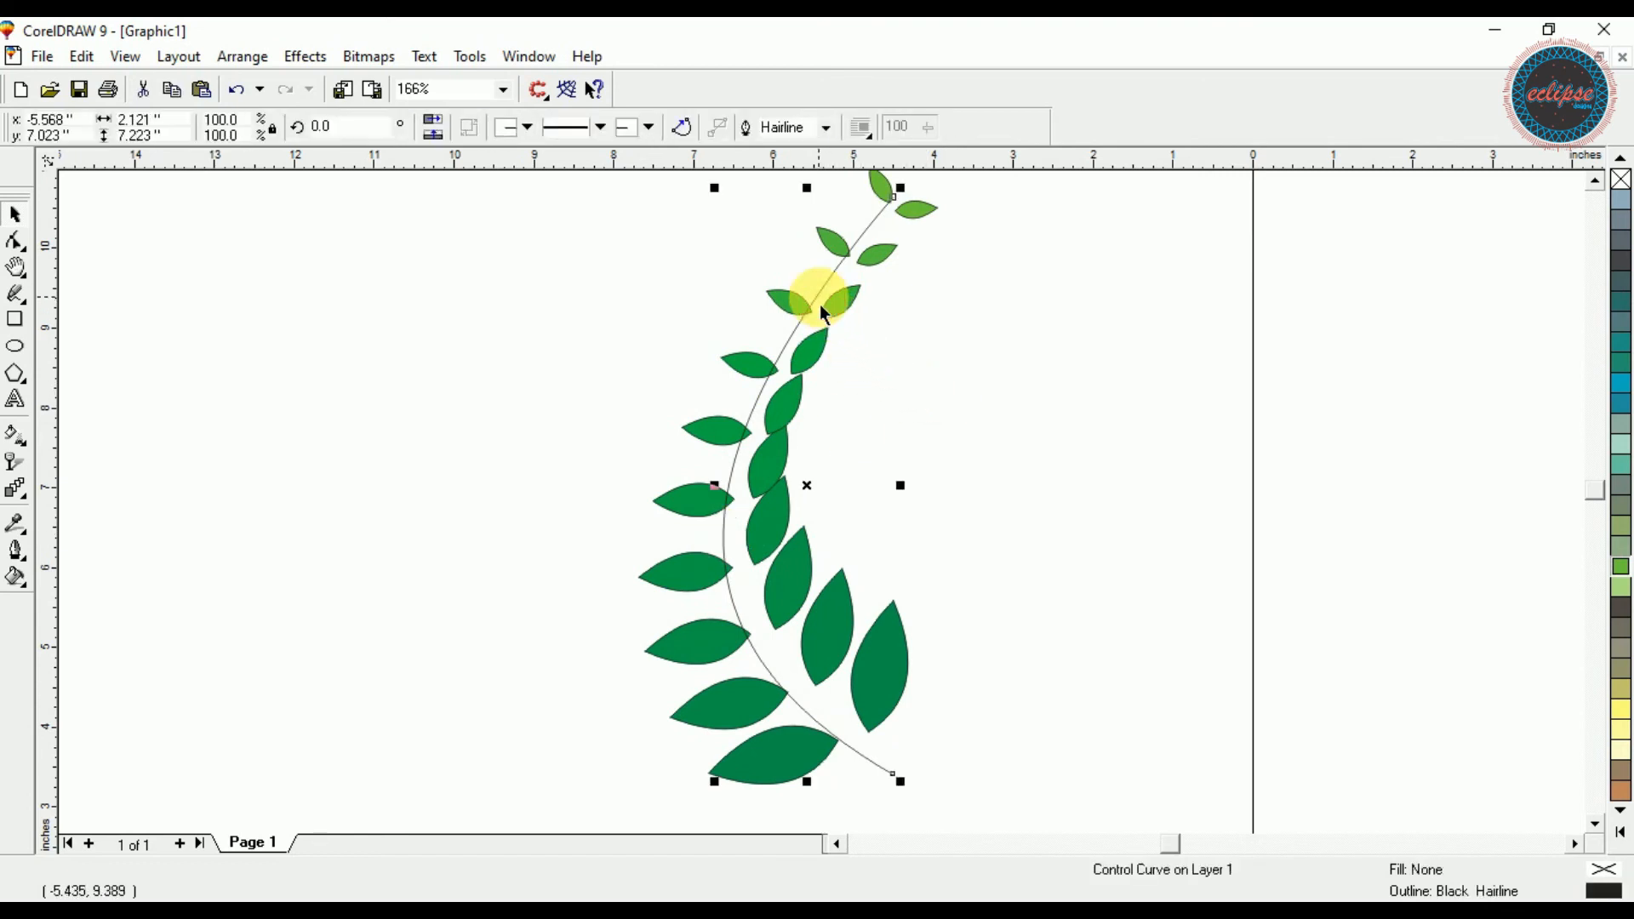
left_click(15, 552)
left_click(53, 560)
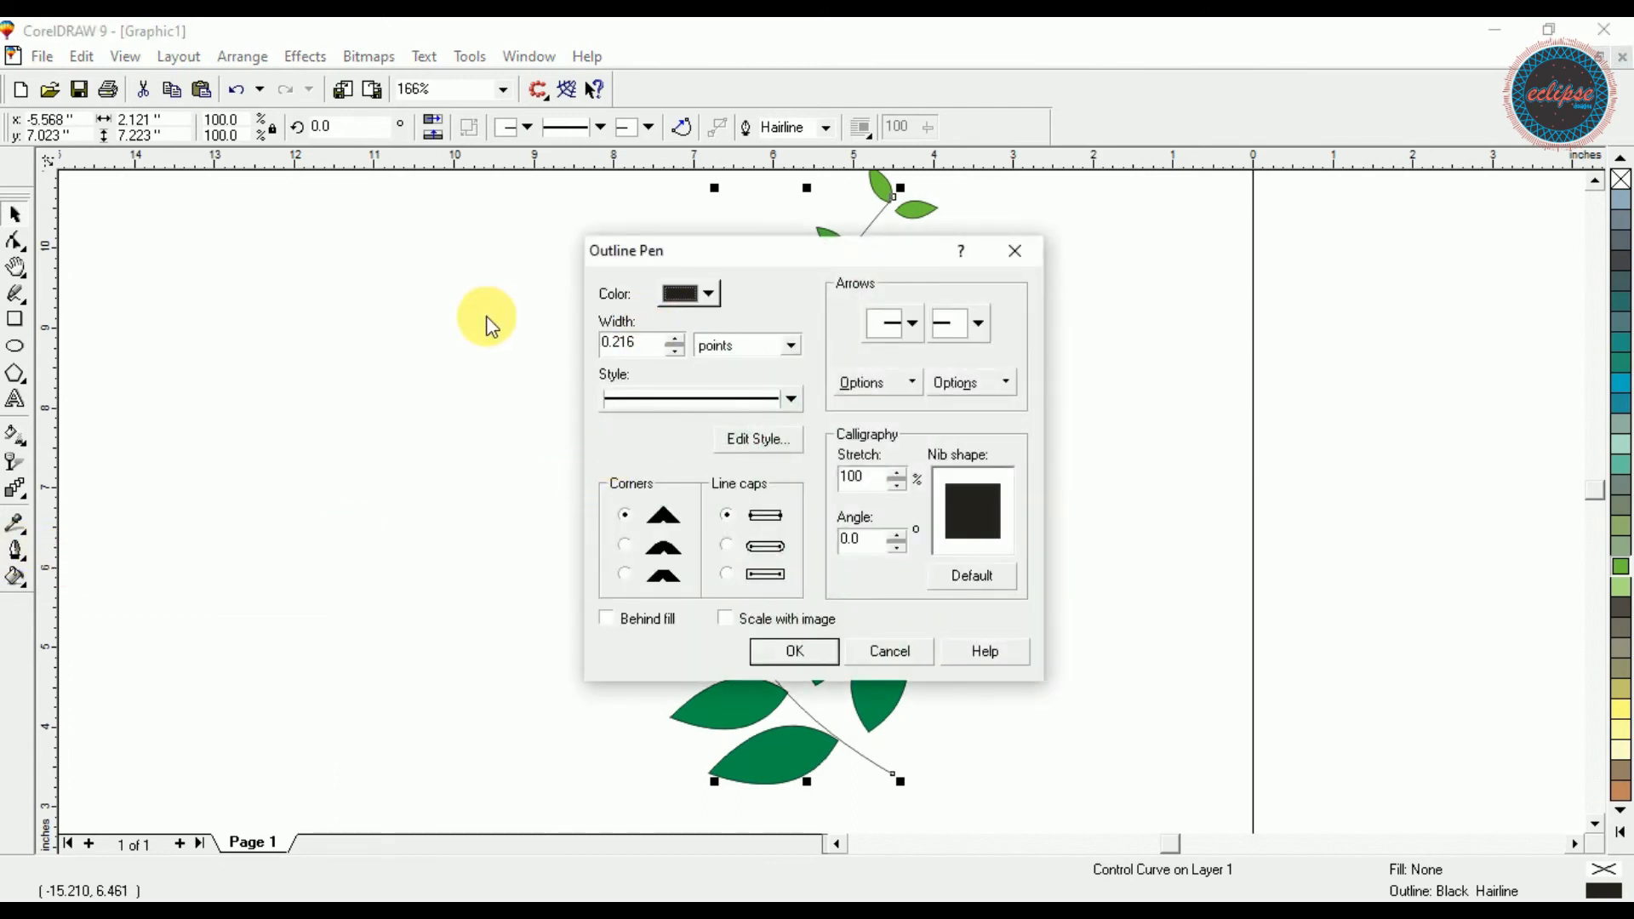
left_click_drag(653, 358, 547, 354)
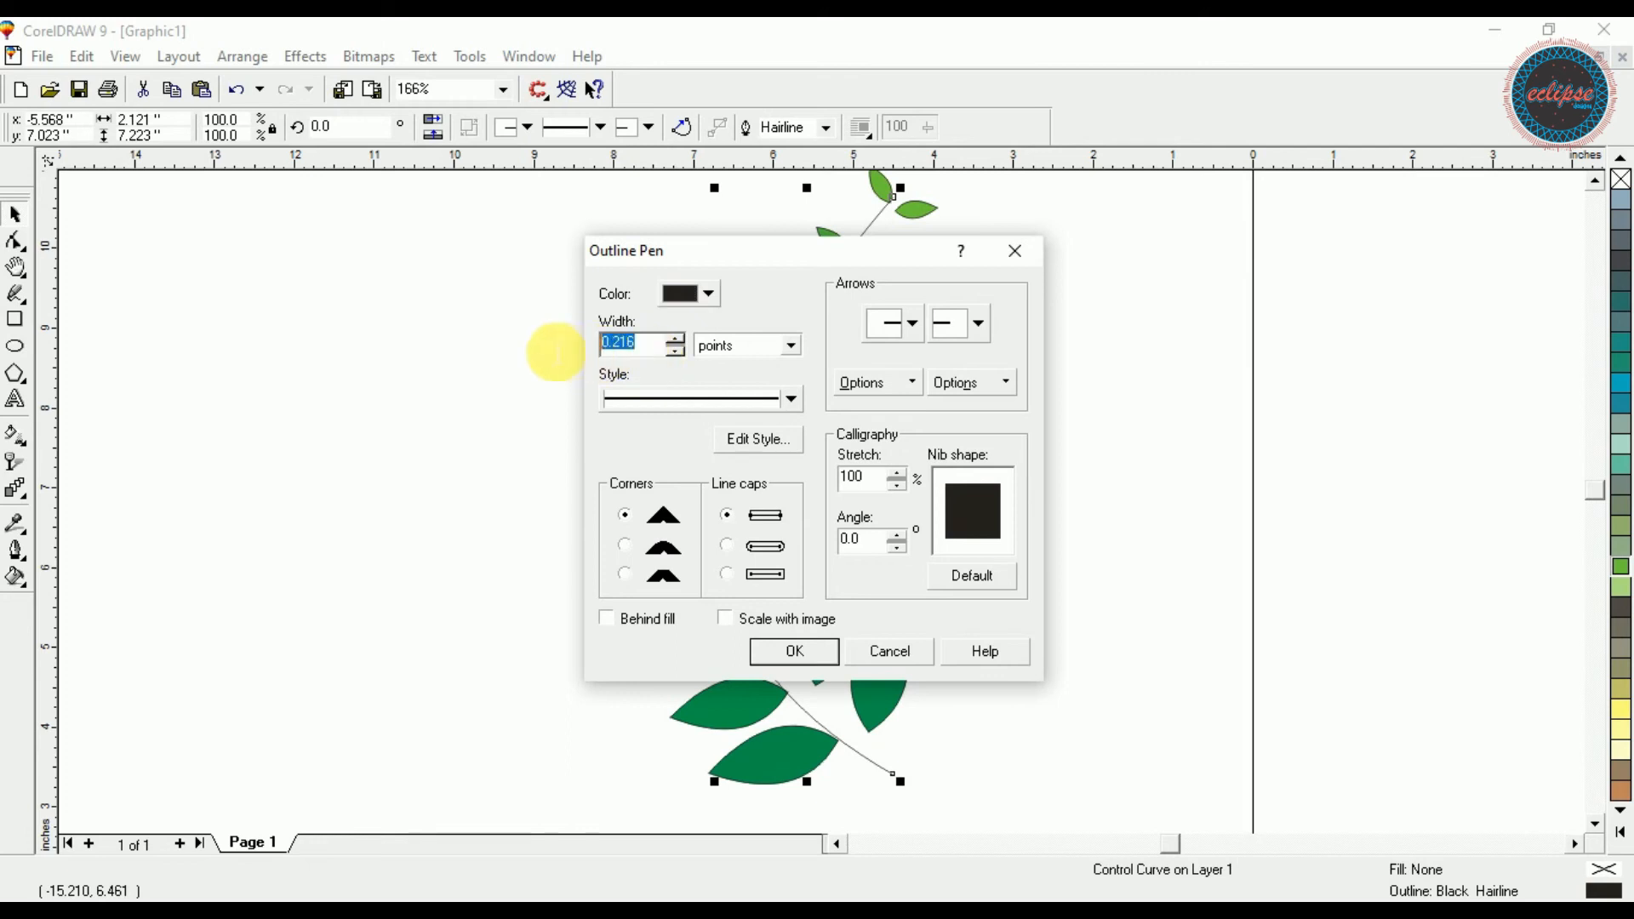
type("3.")
left_click(651, 619)
left_click(662, 553)
left_click(737, 546)
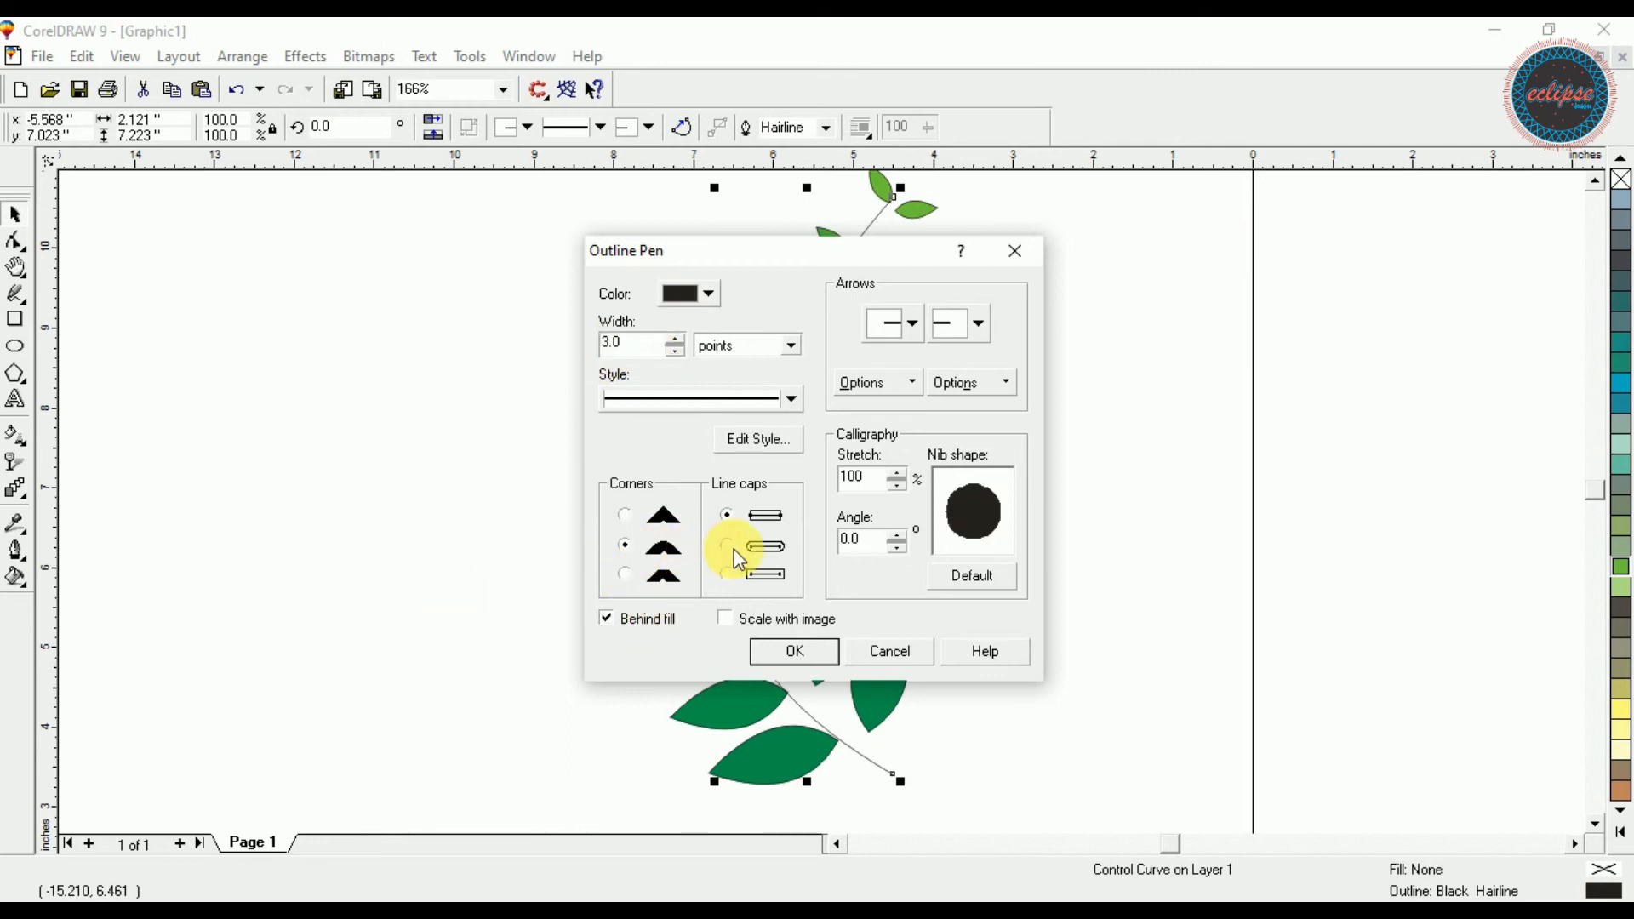
left_click(819, 650)
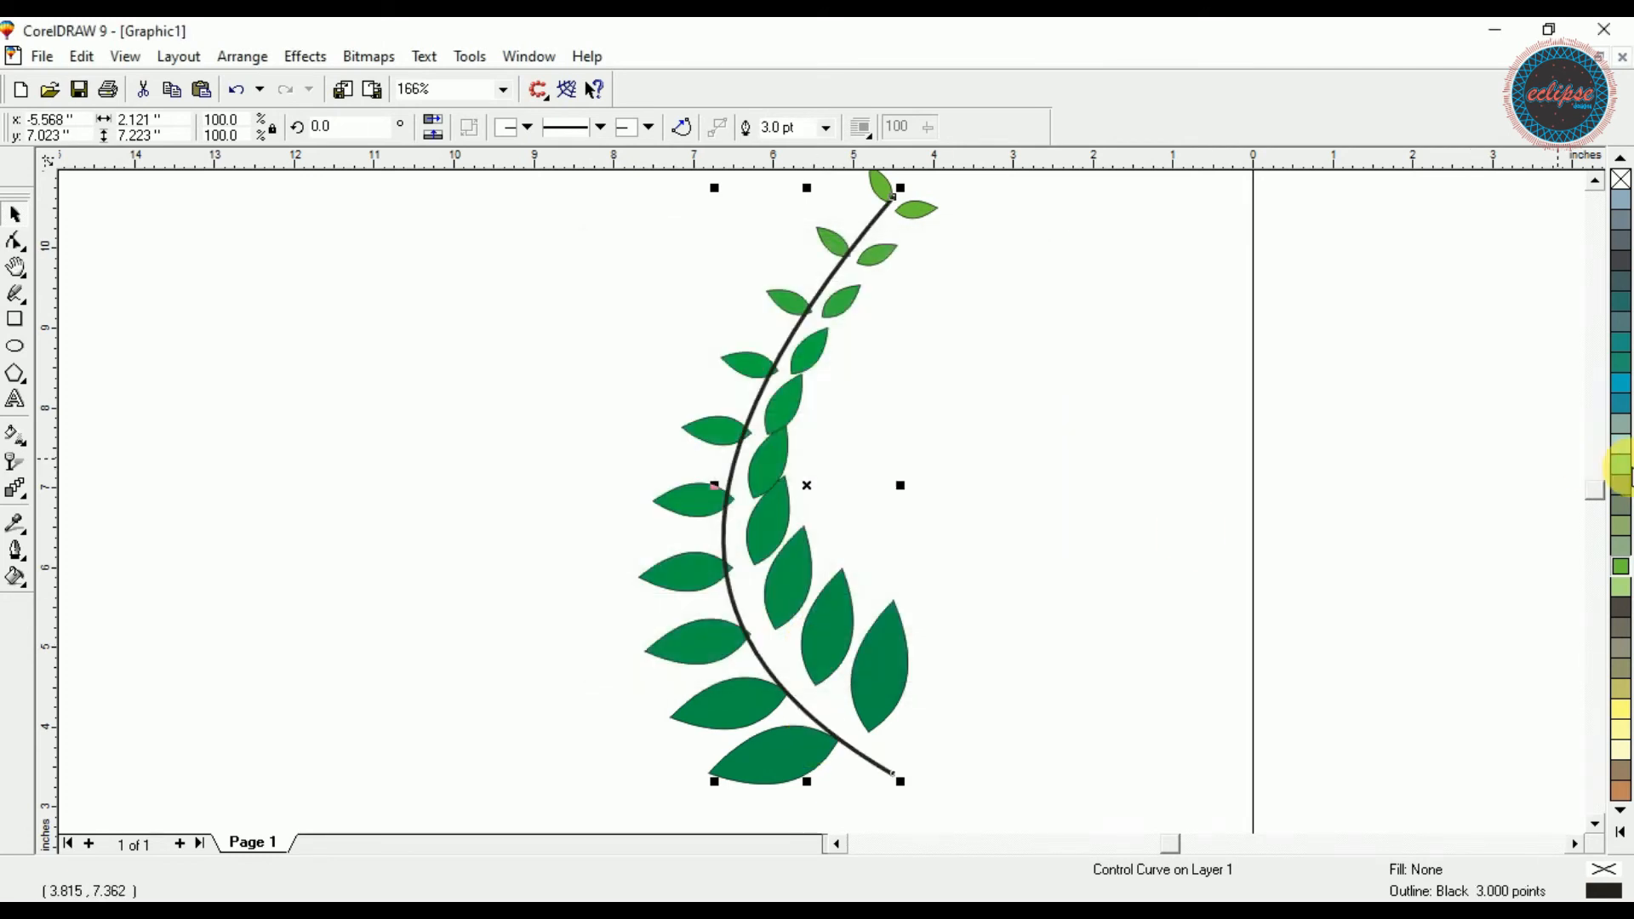
right_click(1621, 587)
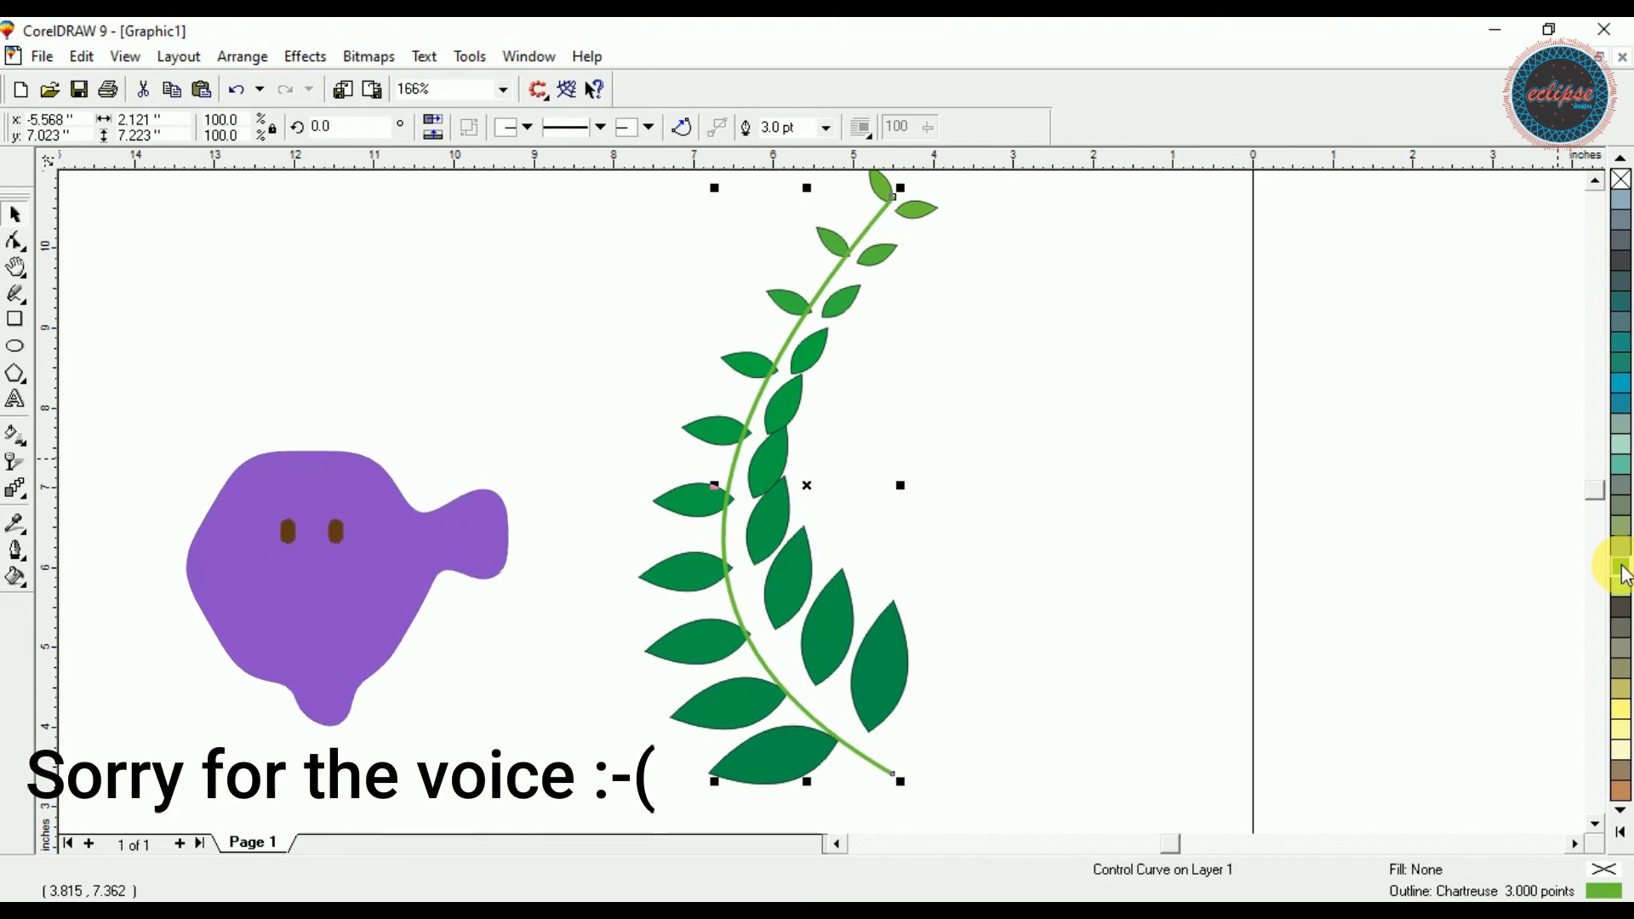
Remove the outlines from the small tip leaf pair and the large base leaf pair
left_click(910, 214)
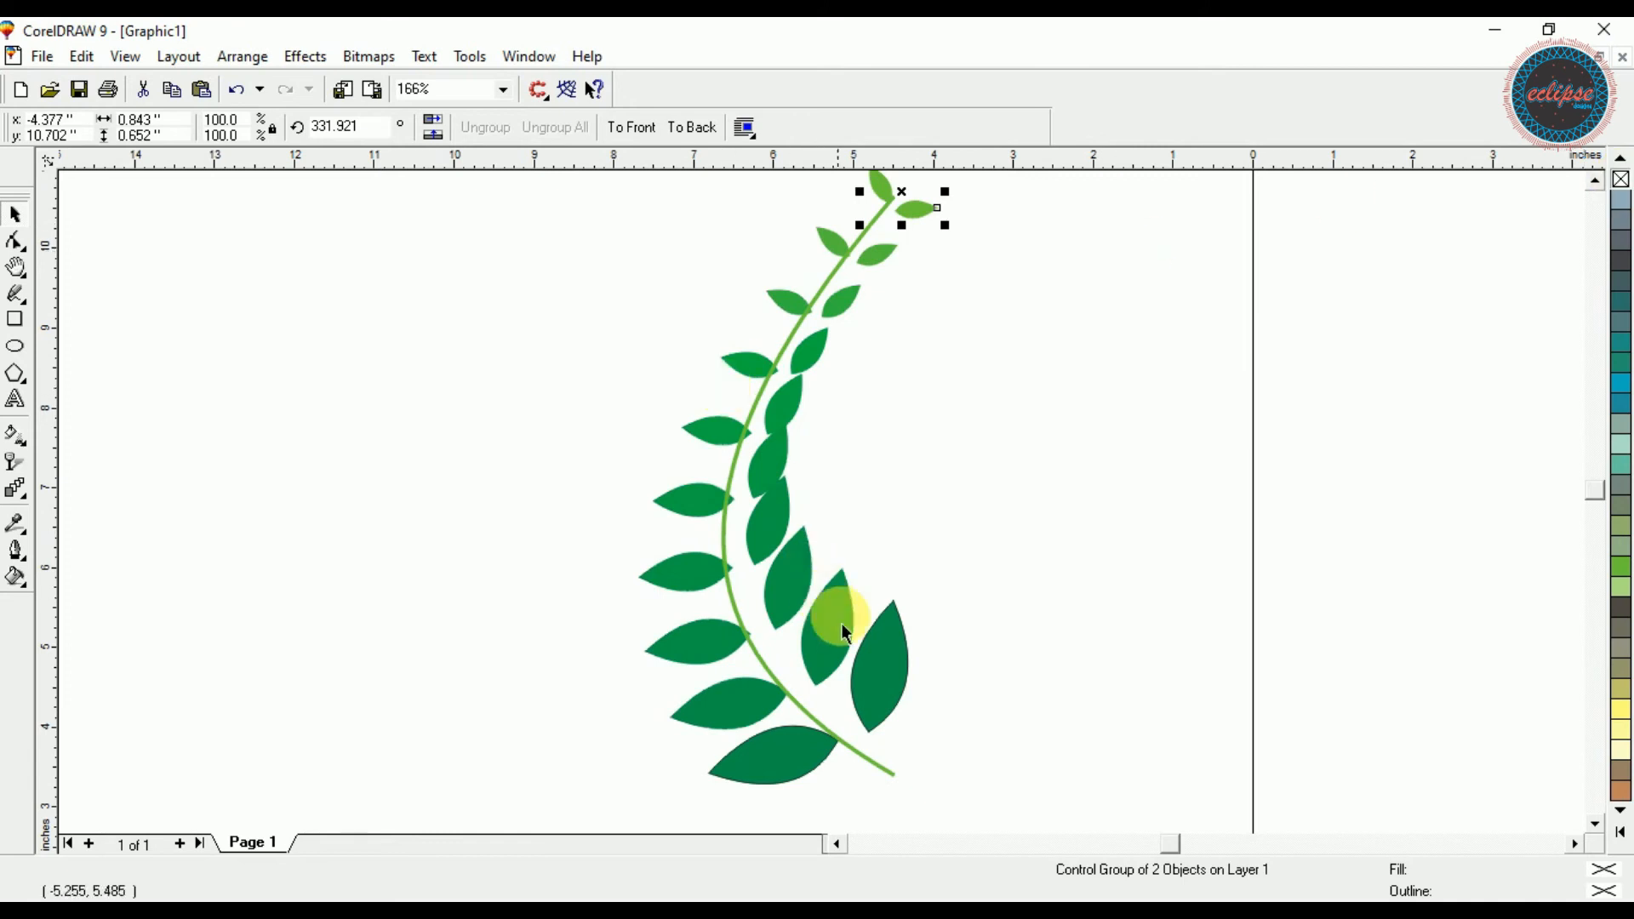
left_click(868, 655)
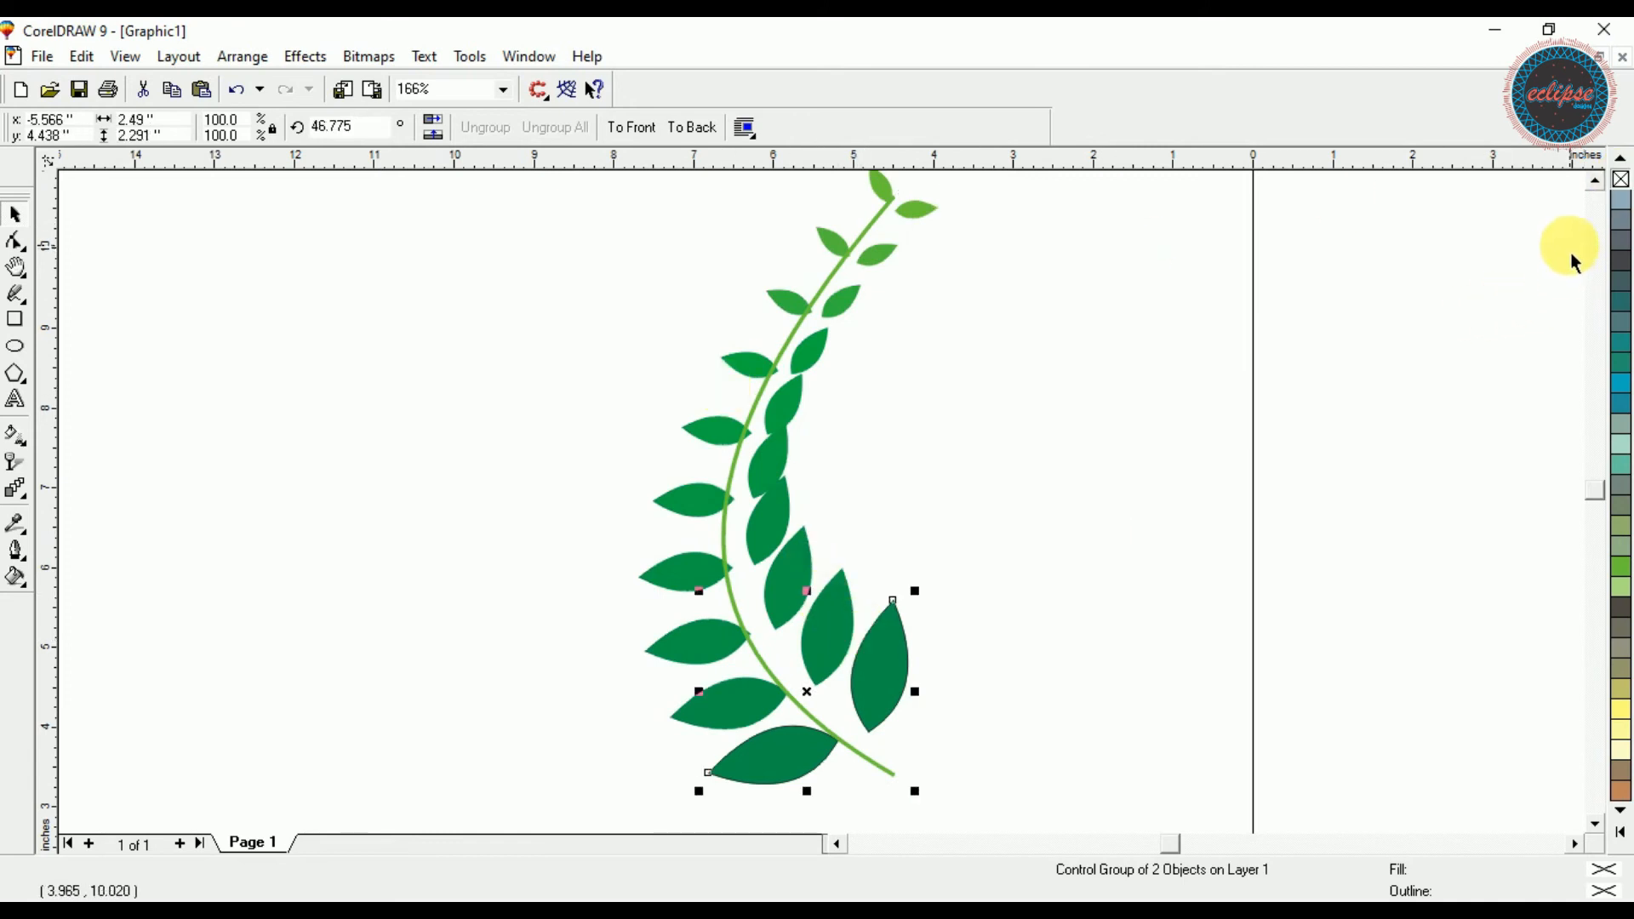
right_click(1621, 180)
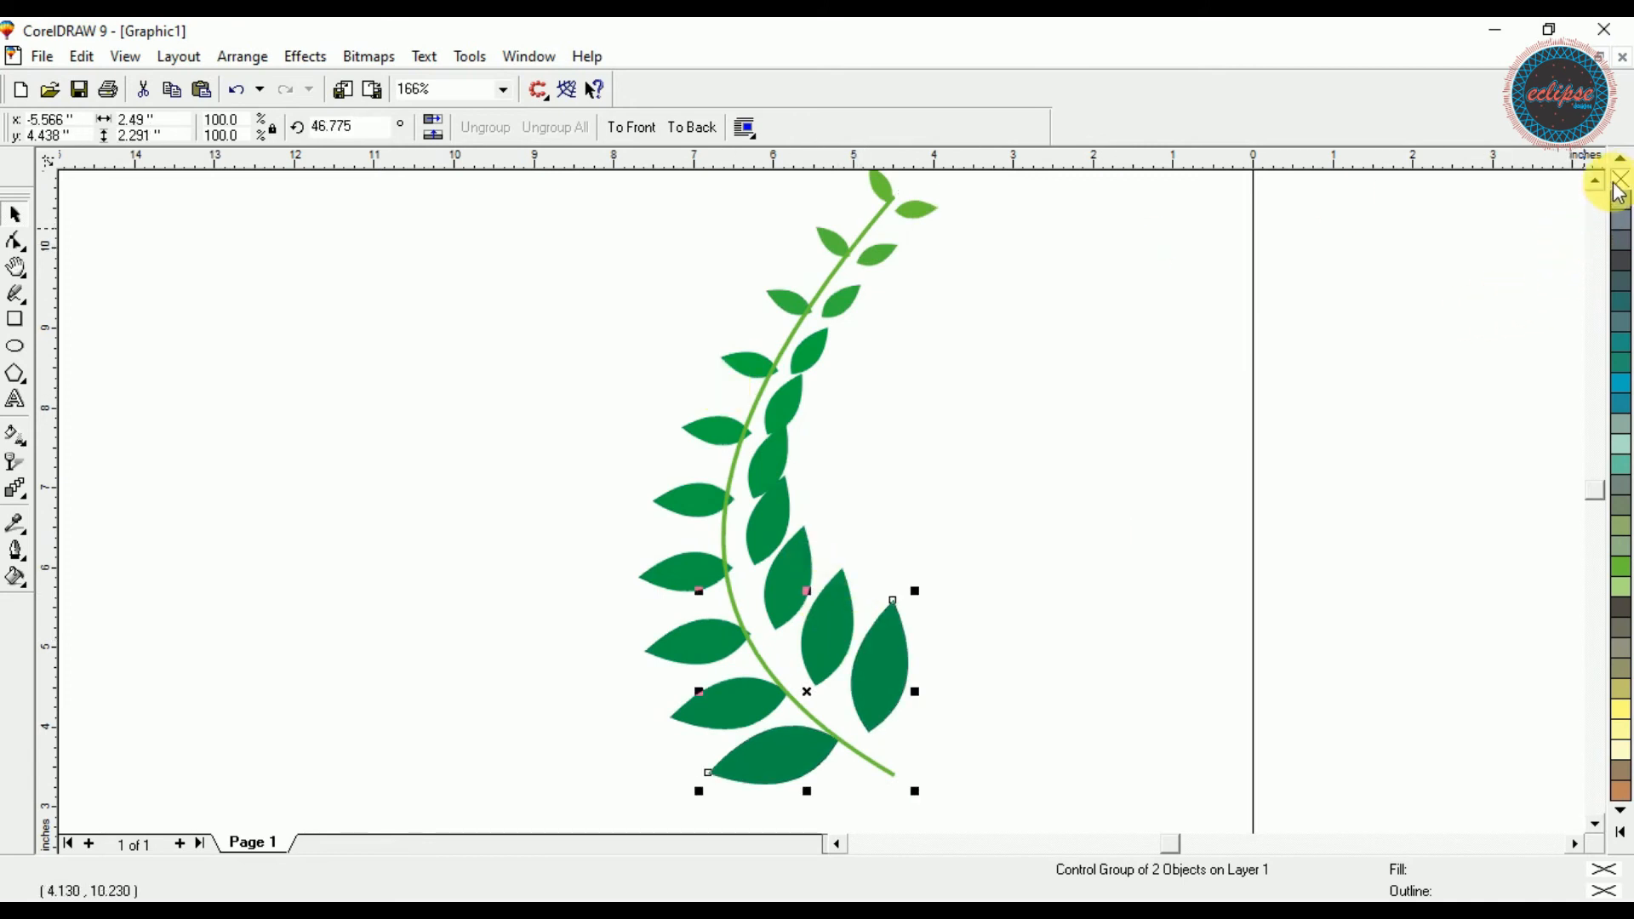
left_click(1289, 406)
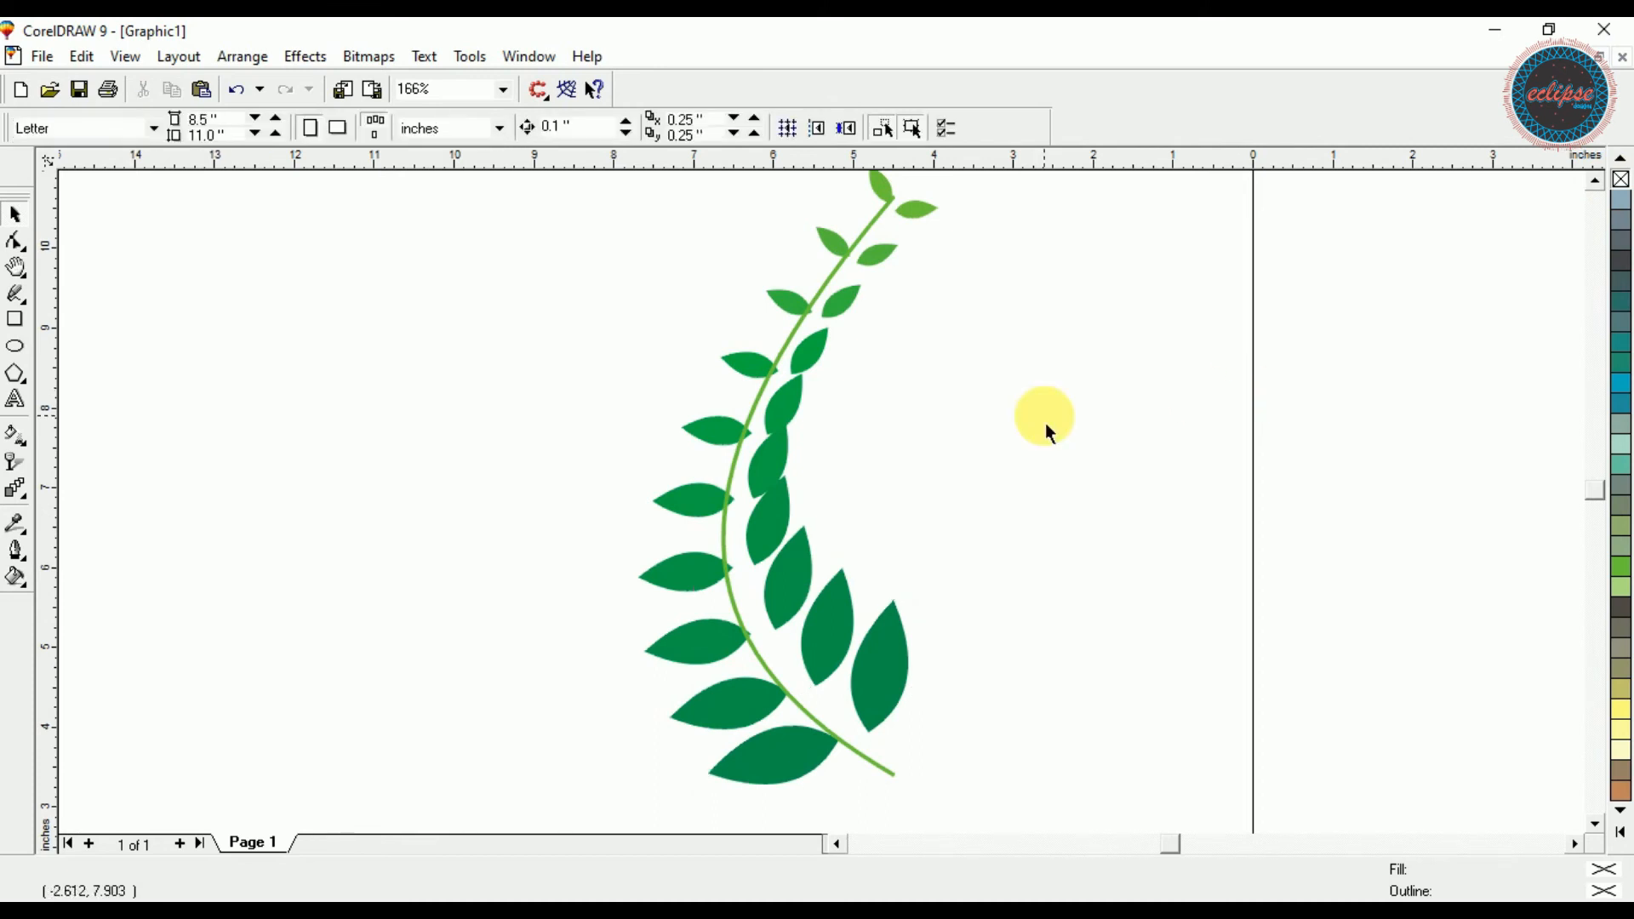
Select the entire leaf branch with its stem and group it
scroll(1045, 422, "down", 2)
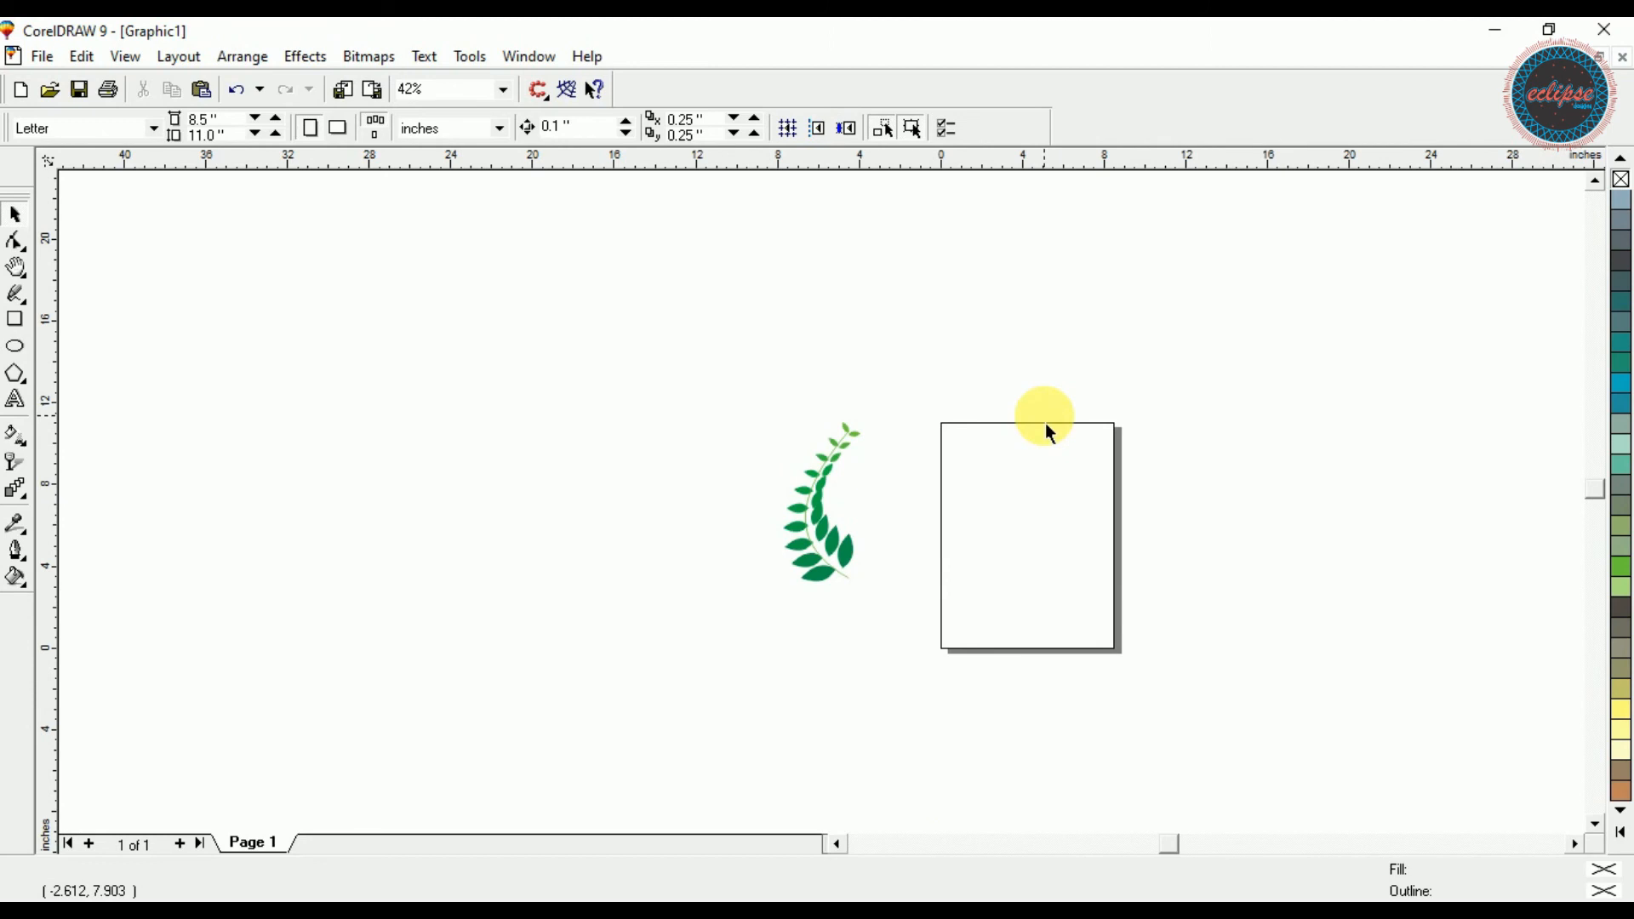
left_click_drag(743, 401, 932, 608)
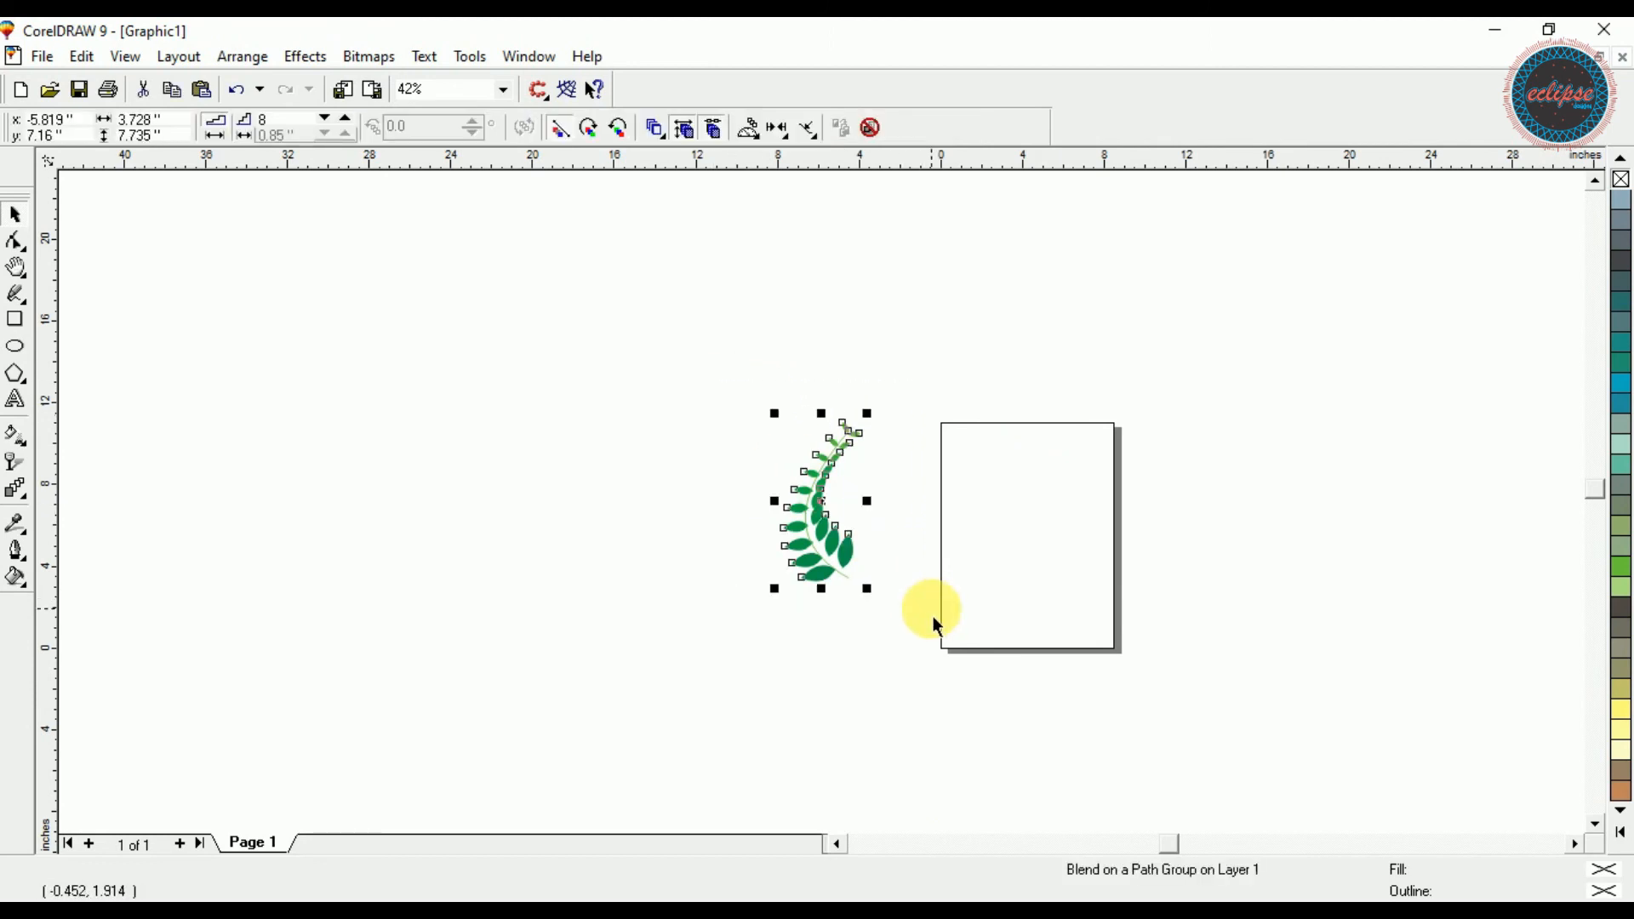
left_click_drag(734, 380, 912, 587)
key("ctrl+g")
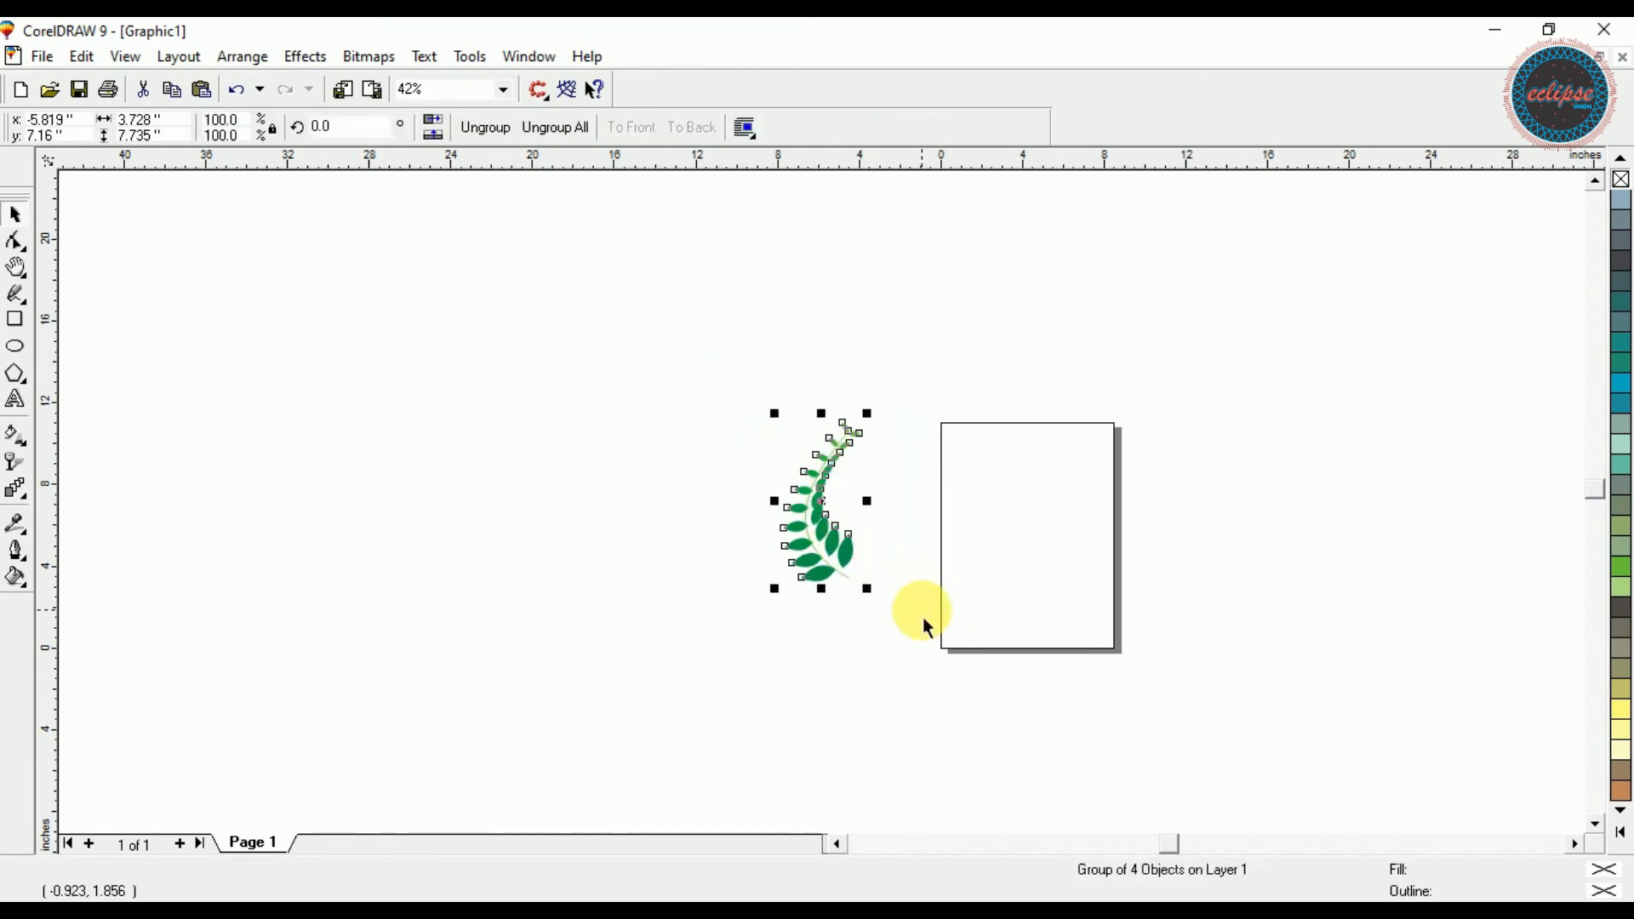
Set the branch group's rotation centre at the stem's lower end and rotate it counter-clockwise to about 29.9 degrees
left_click(830, 512)
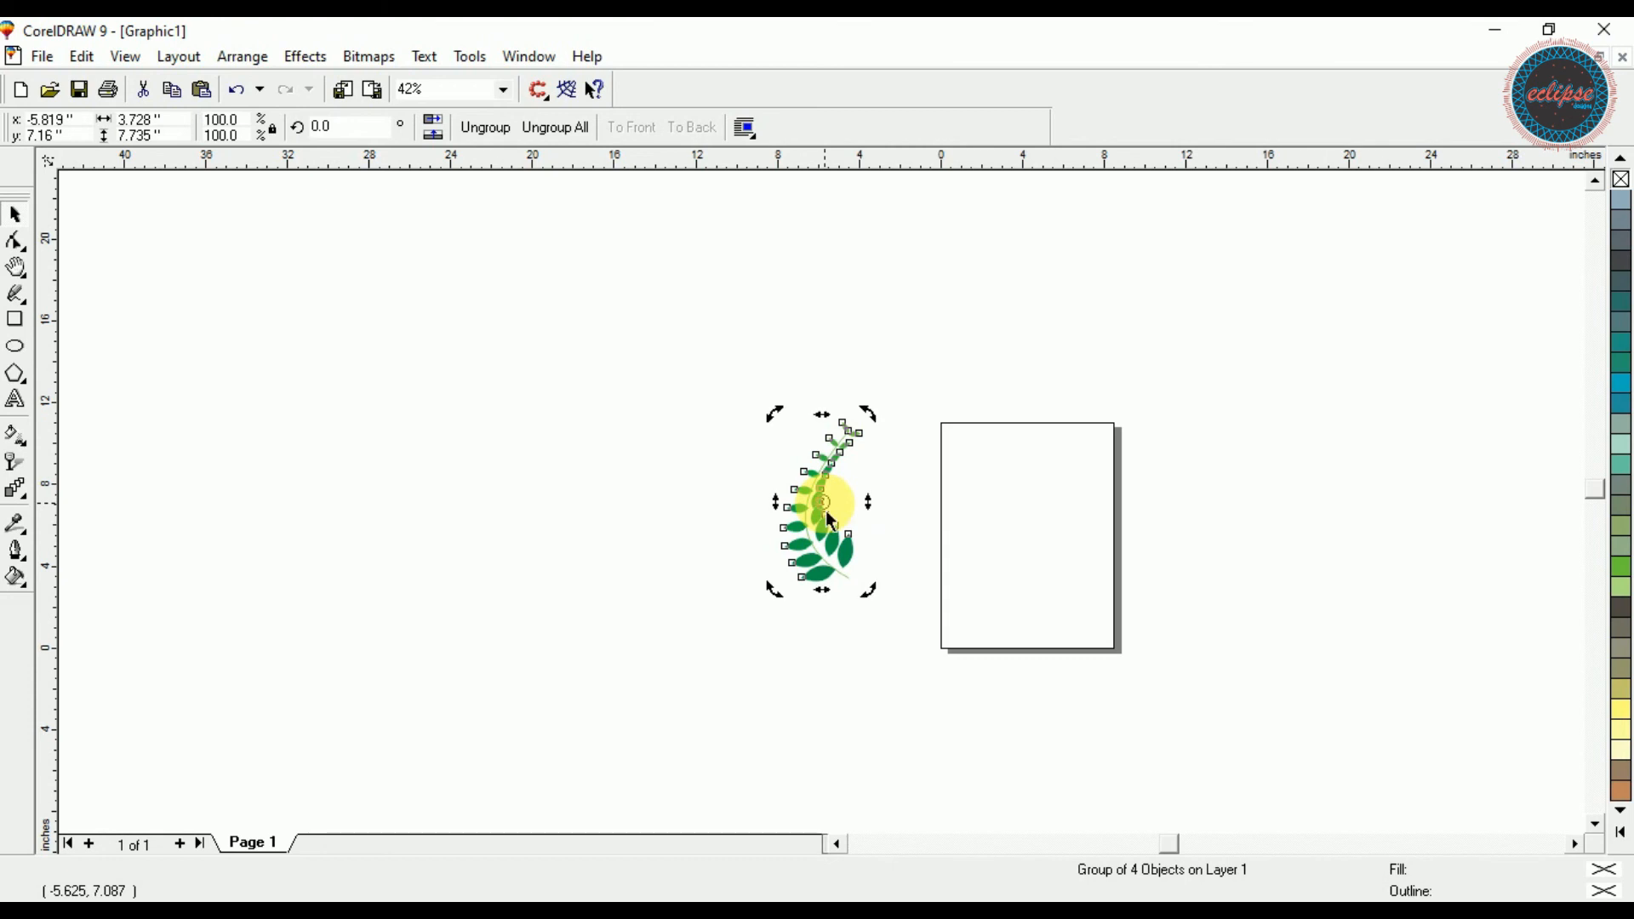
left_click_drag(826, 511, 851, 577)
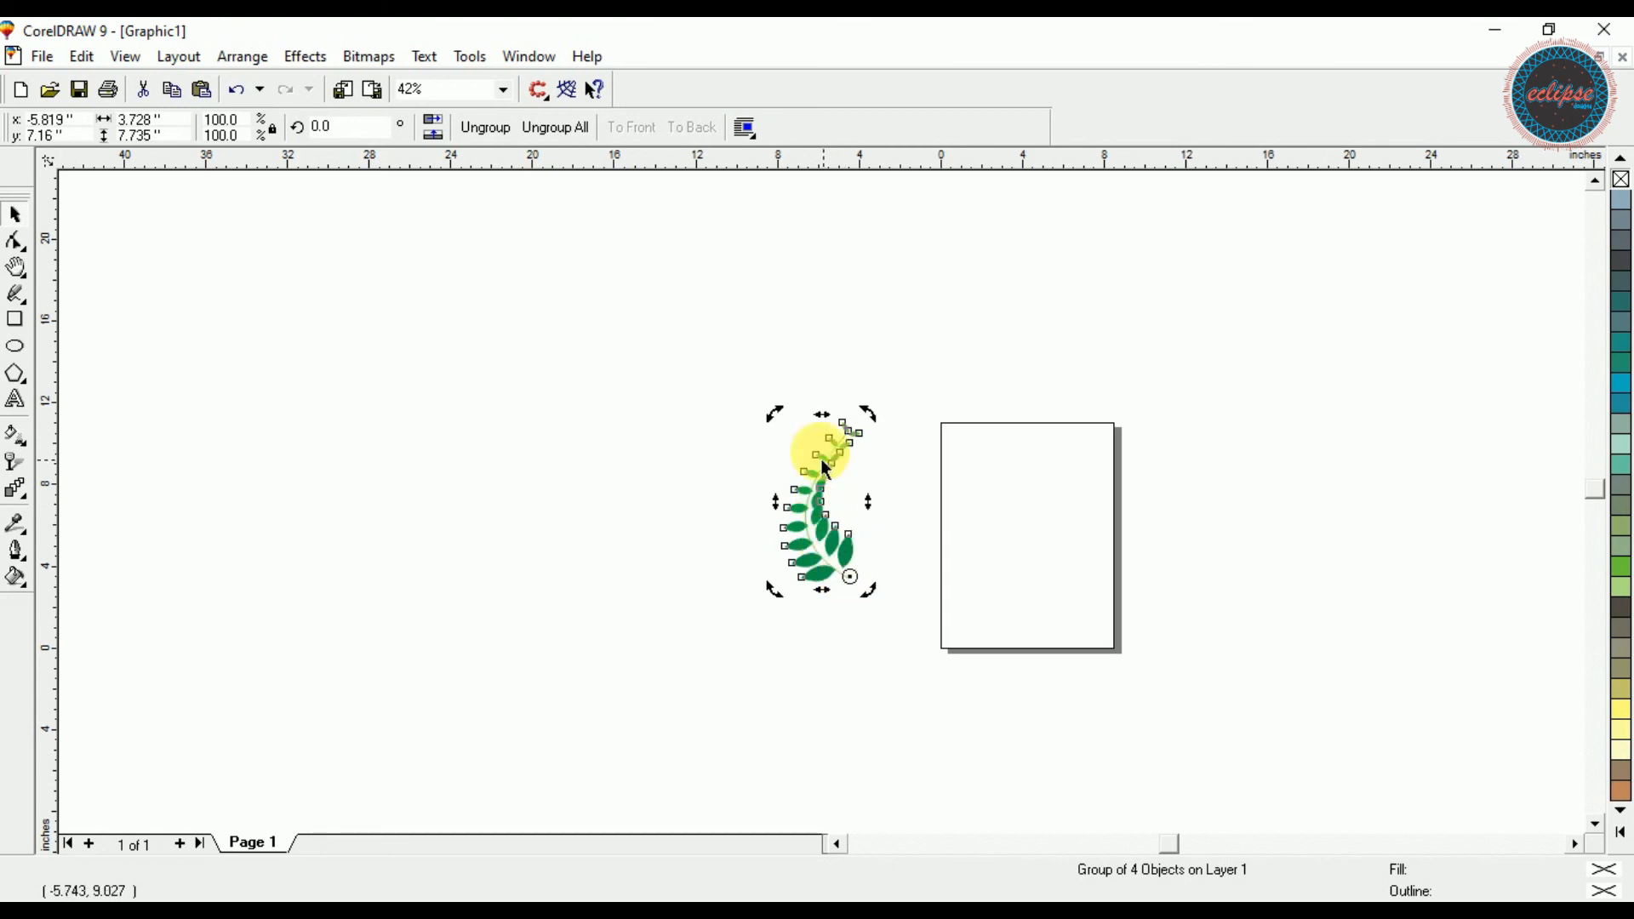
left_click_drag(776, 417, 686, 513)
Make a horizontally mirrored copy of the branch on its right side and move both branches well left of the page
left_click(777, 547)
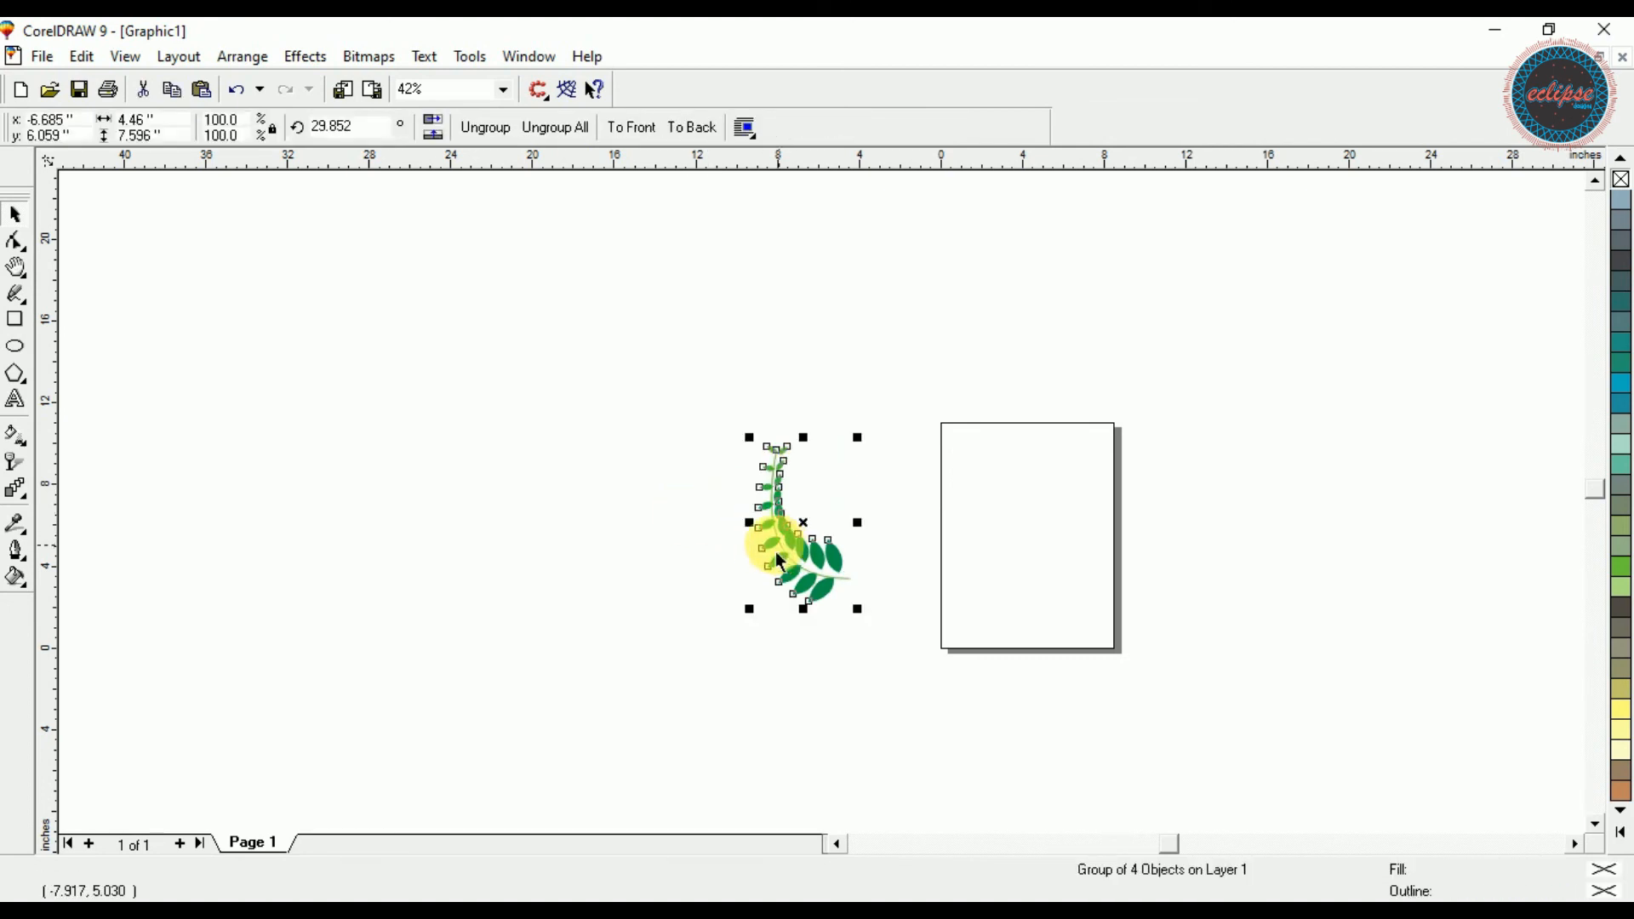
left_click_drag(767, 546, 893, 544)
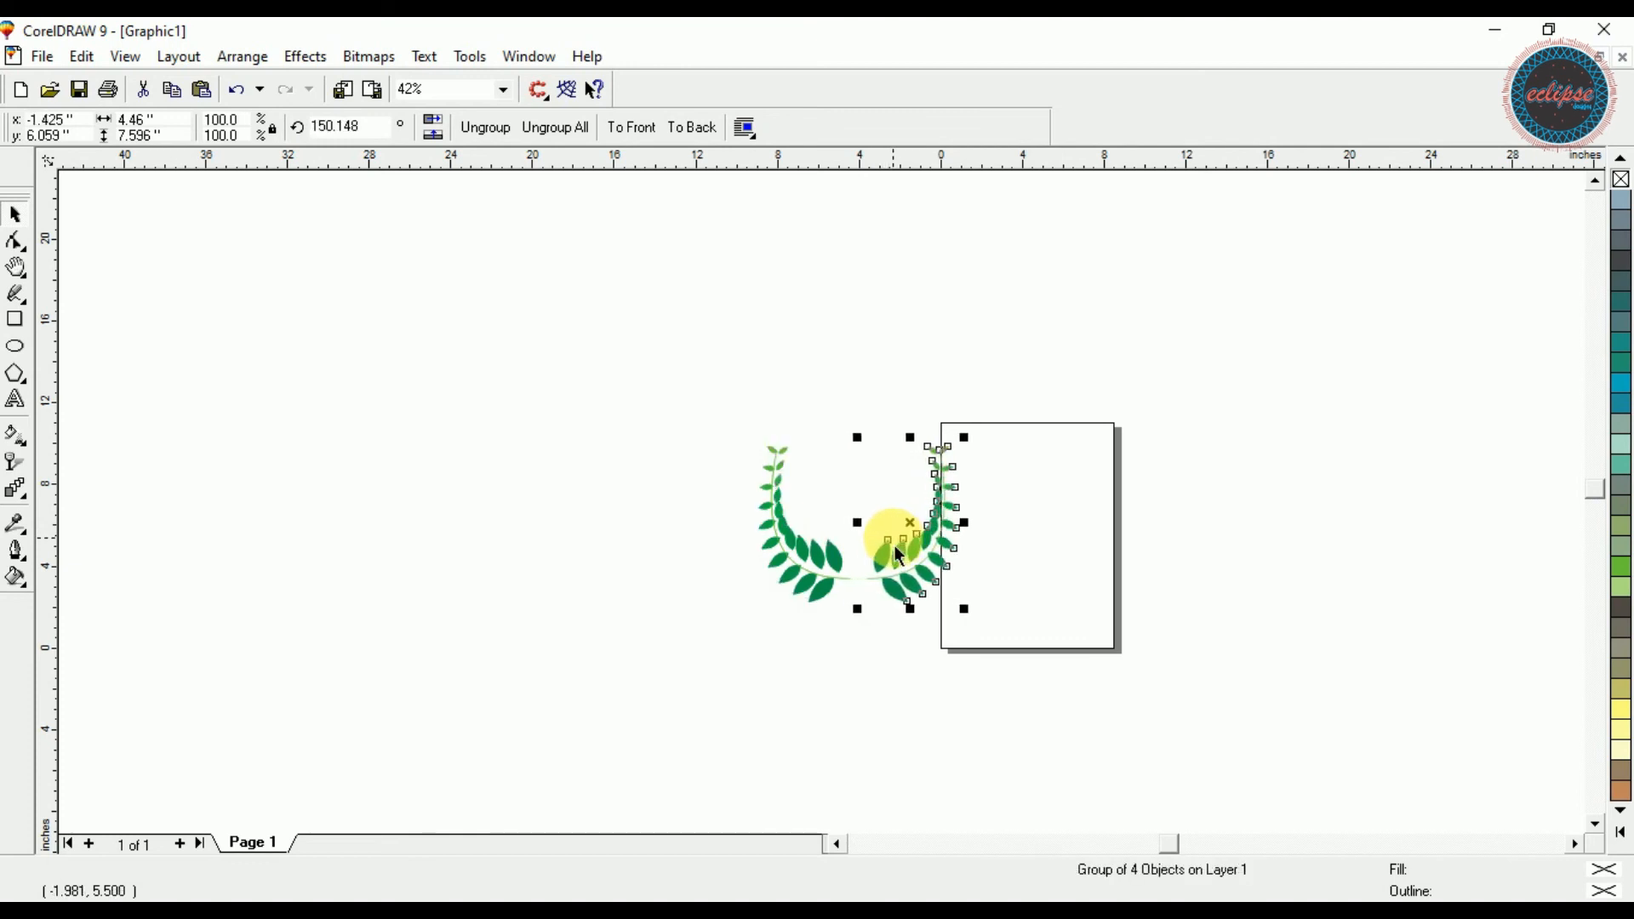
left_click_drag(770, 426, 1085, 698)
left_click_drag(894, 558, 527, 499)
key("shift+F2")
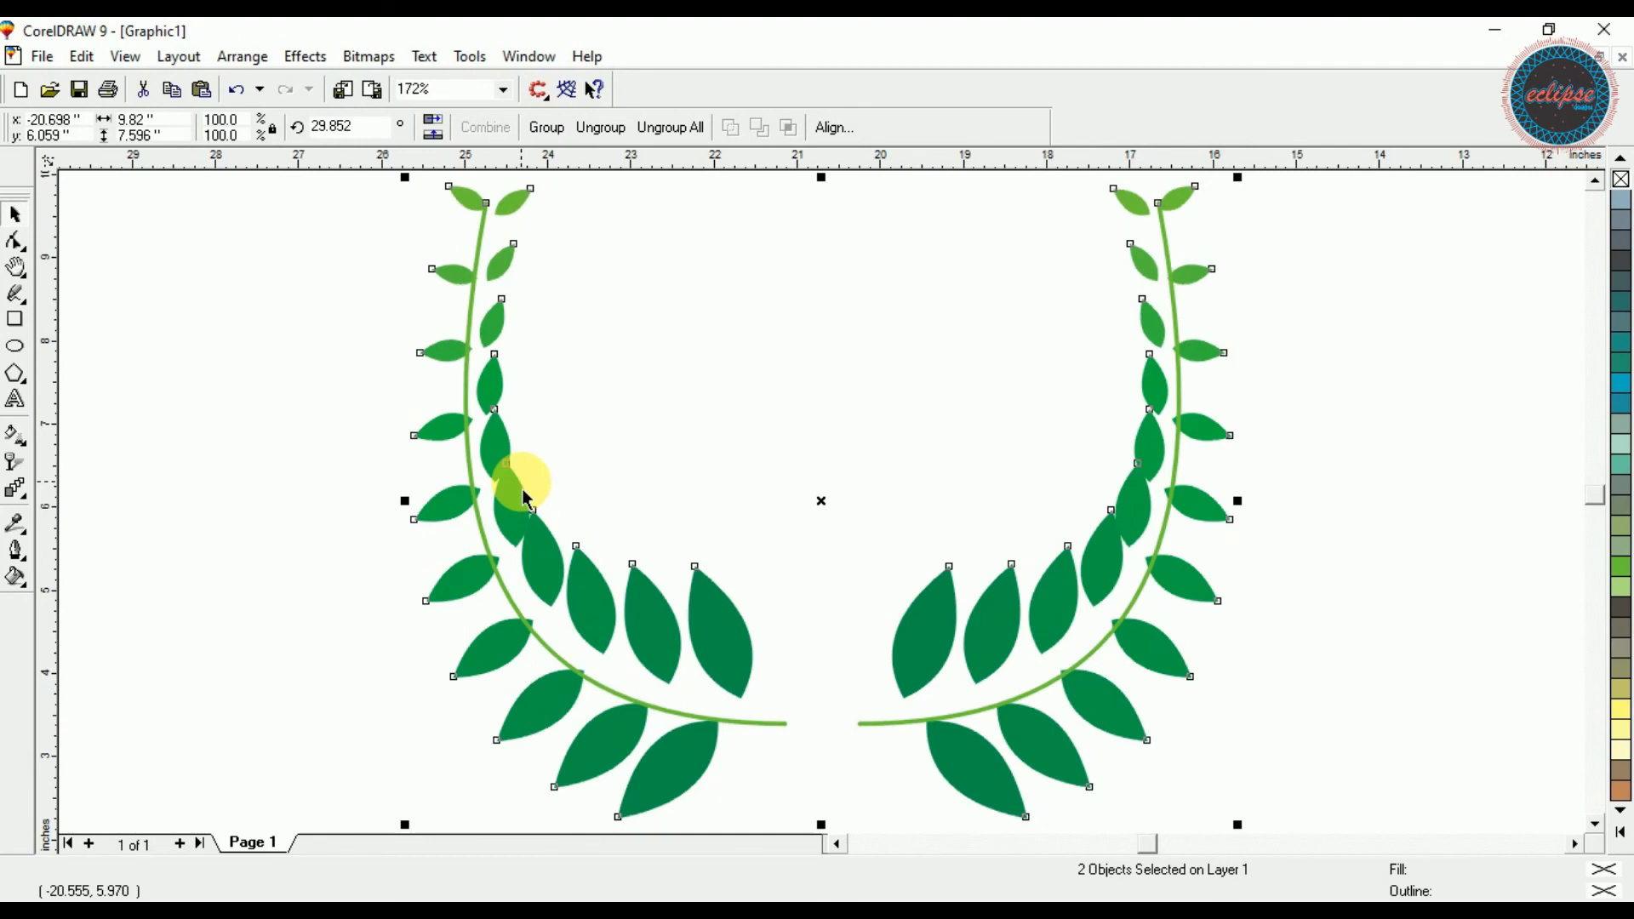
key("F3")
left_click(522, 482)
Add a short name in capitals as artistic text to the left of the wreath and select it as an object
left_click(16, 399)
left_click(245, 466)
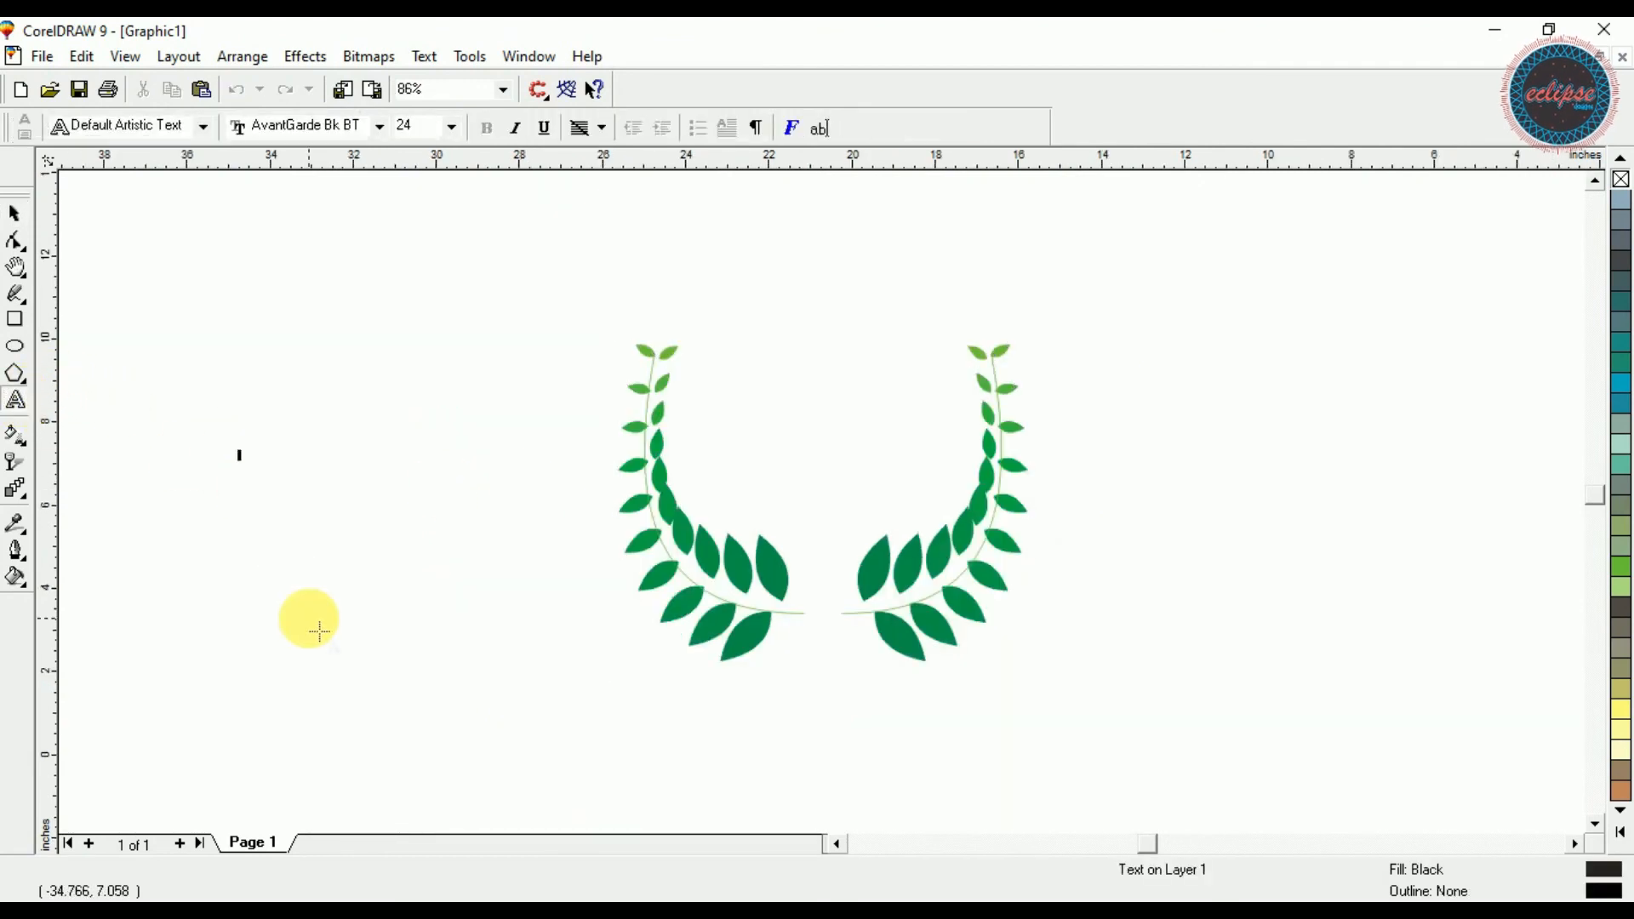
type("KHAN")
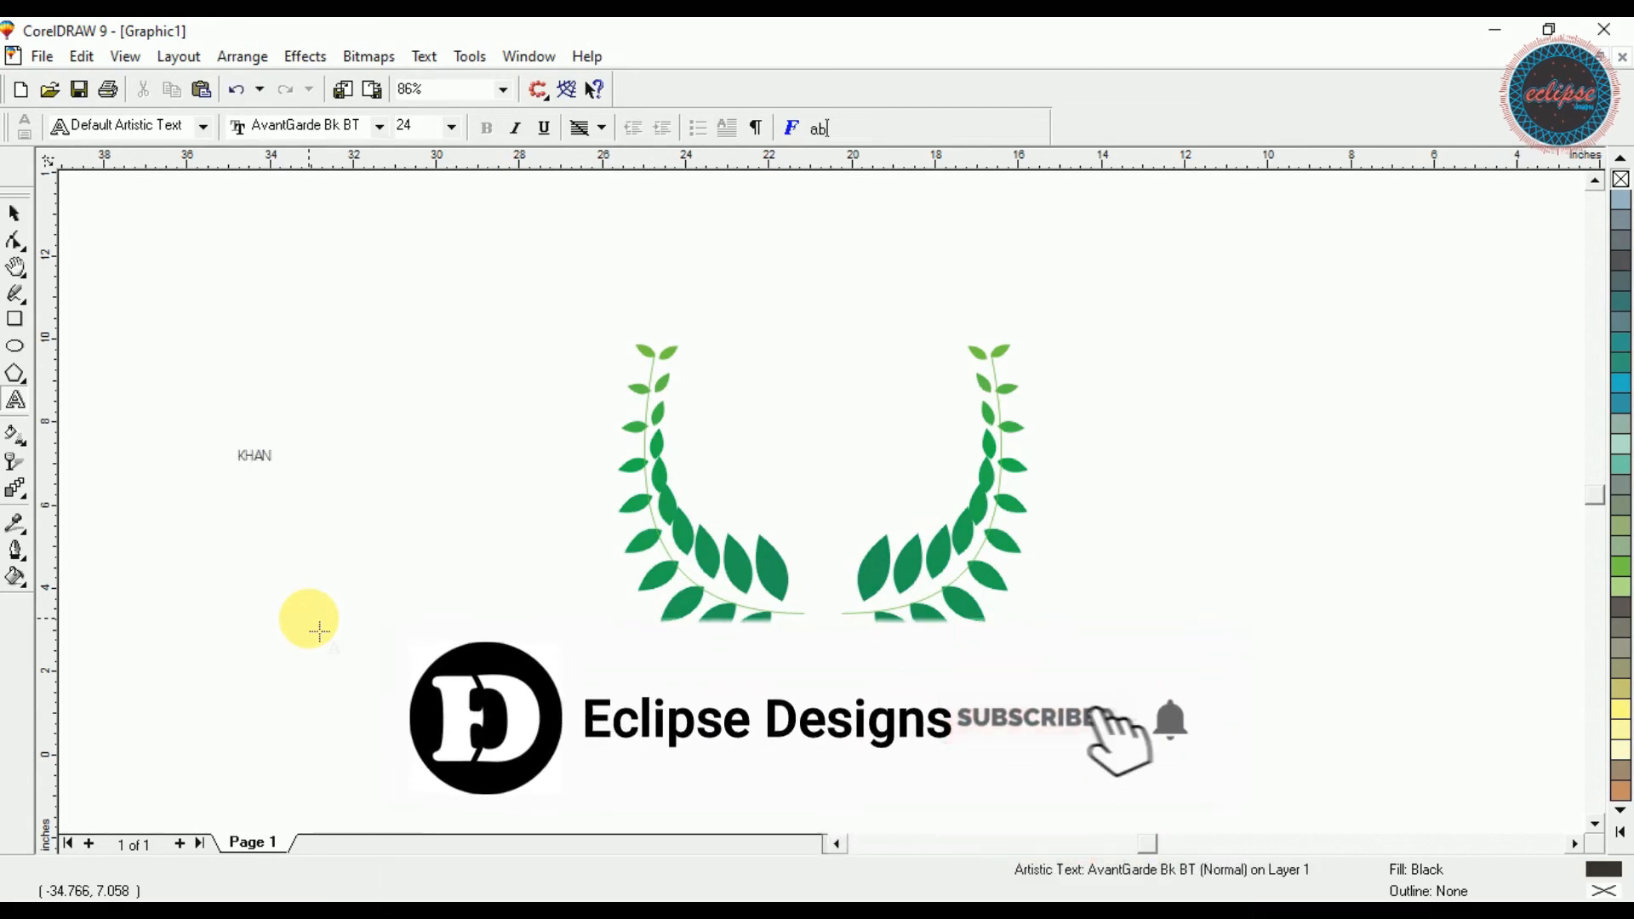
key("ctrl+space")
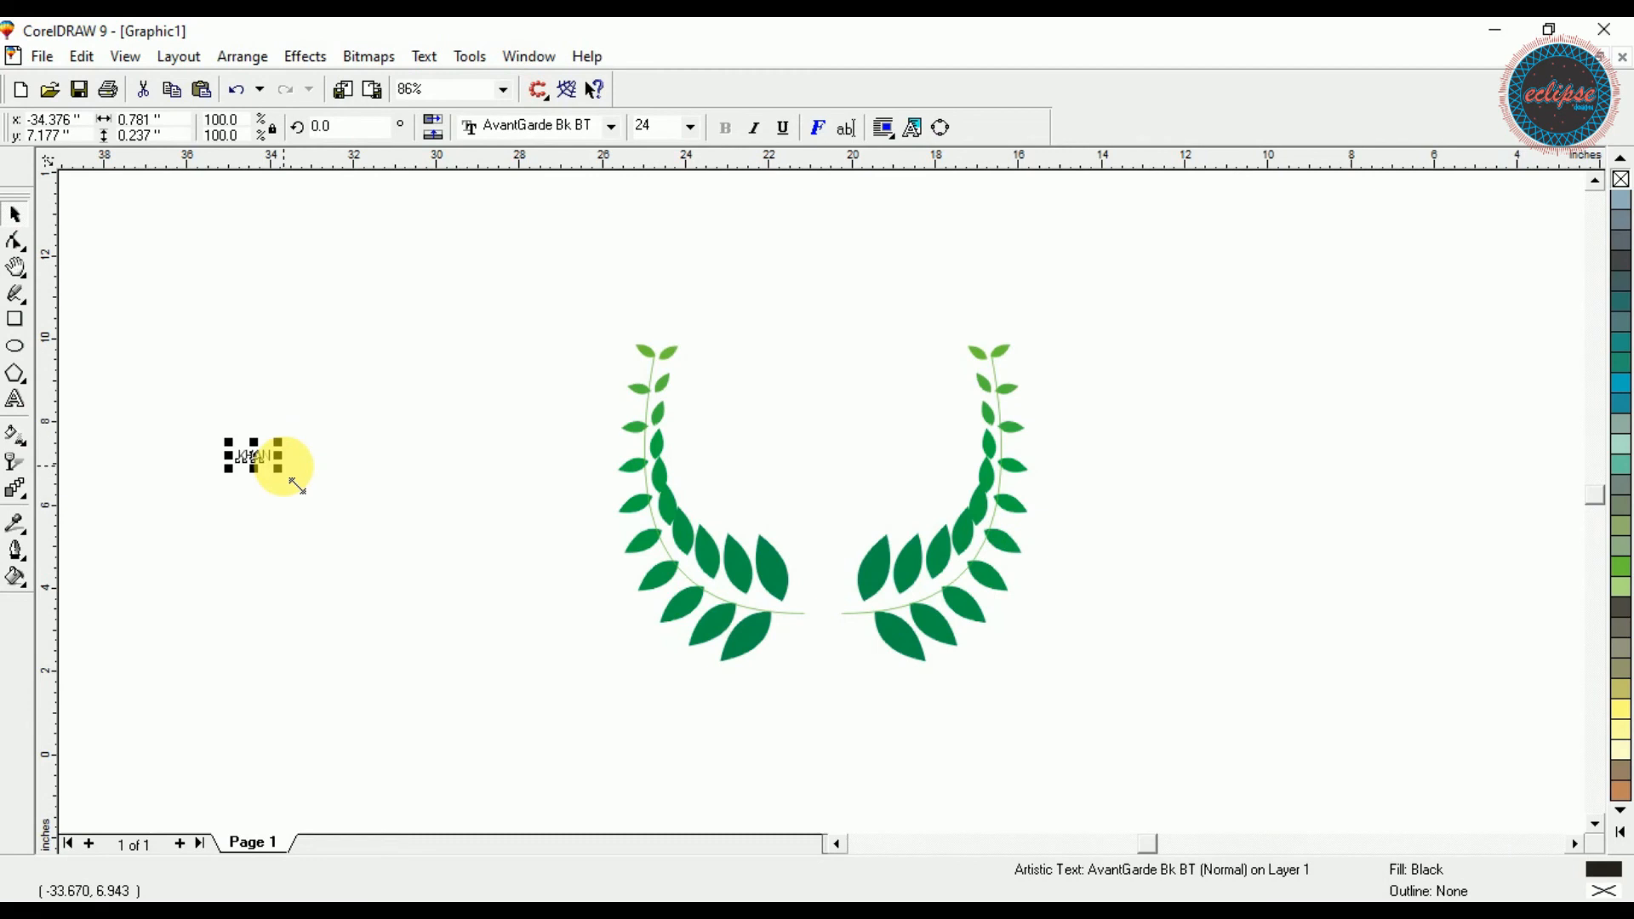
Replace the name in the artistic text with the word "Eclipse" and select the text as an object
key("space")
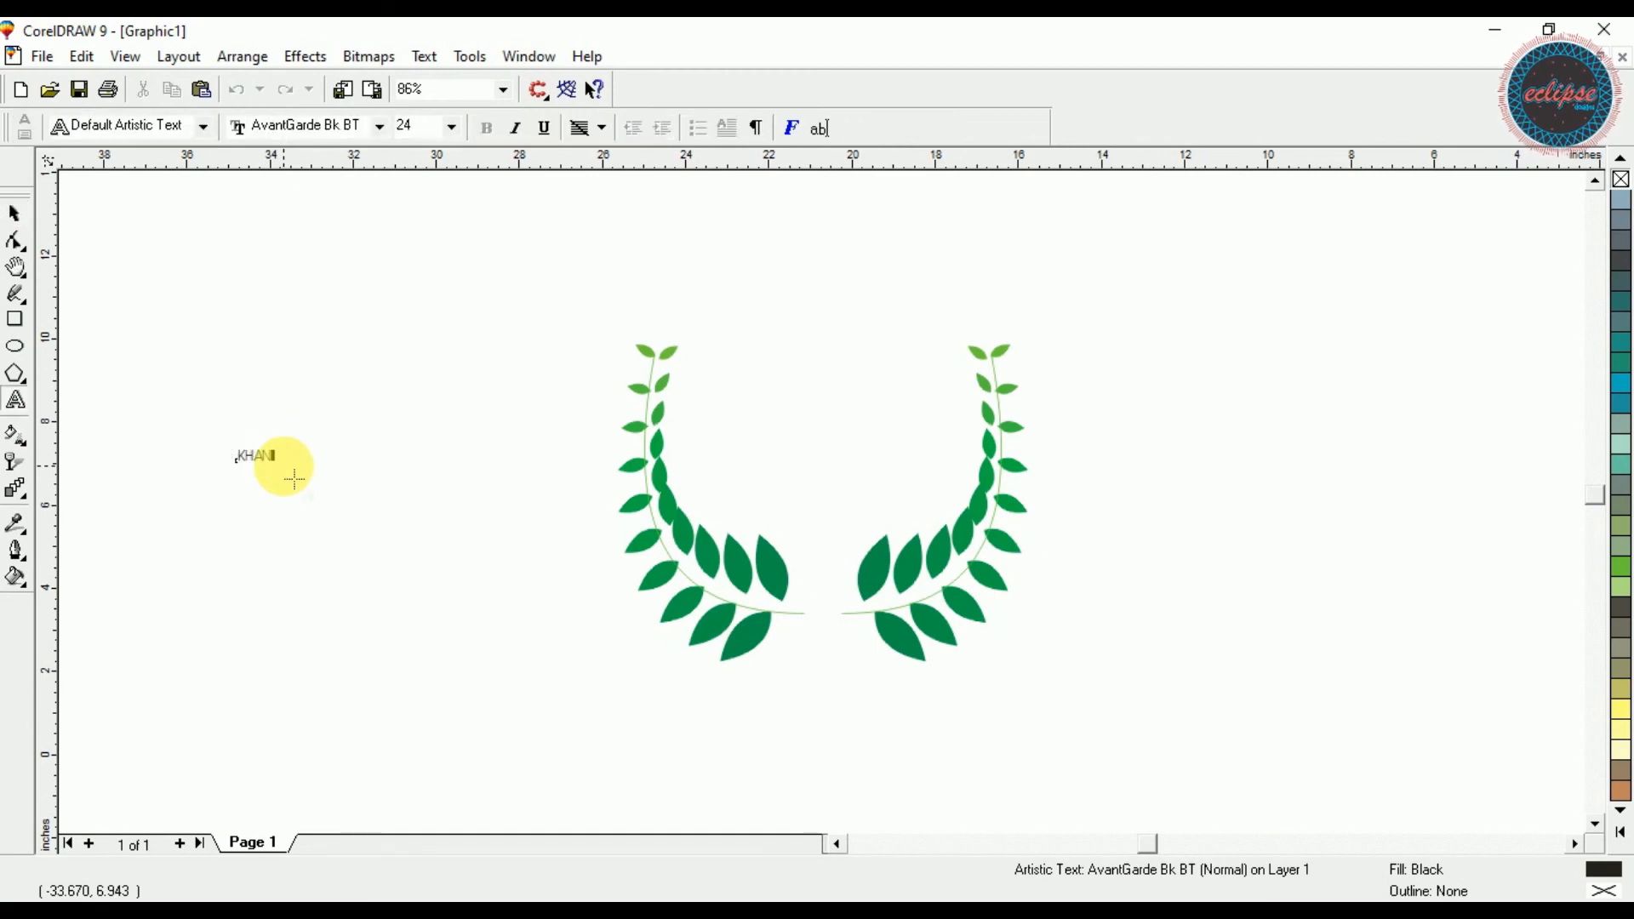
key("ctrl+a")
key("space")
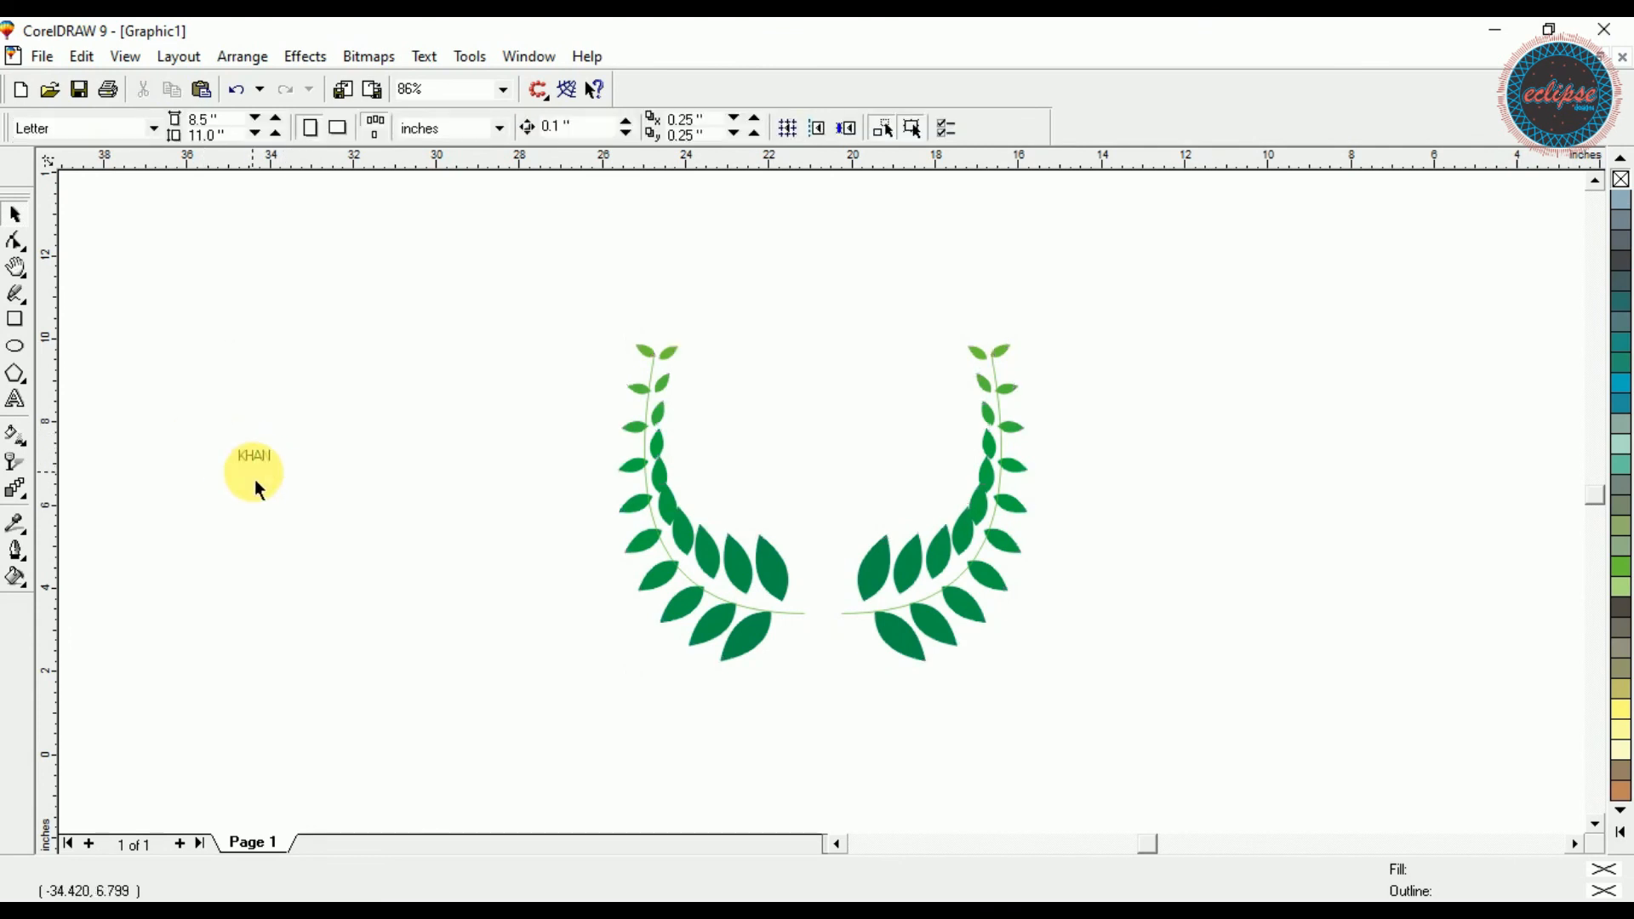
left_click(259, 466)
key("ctrl+a")
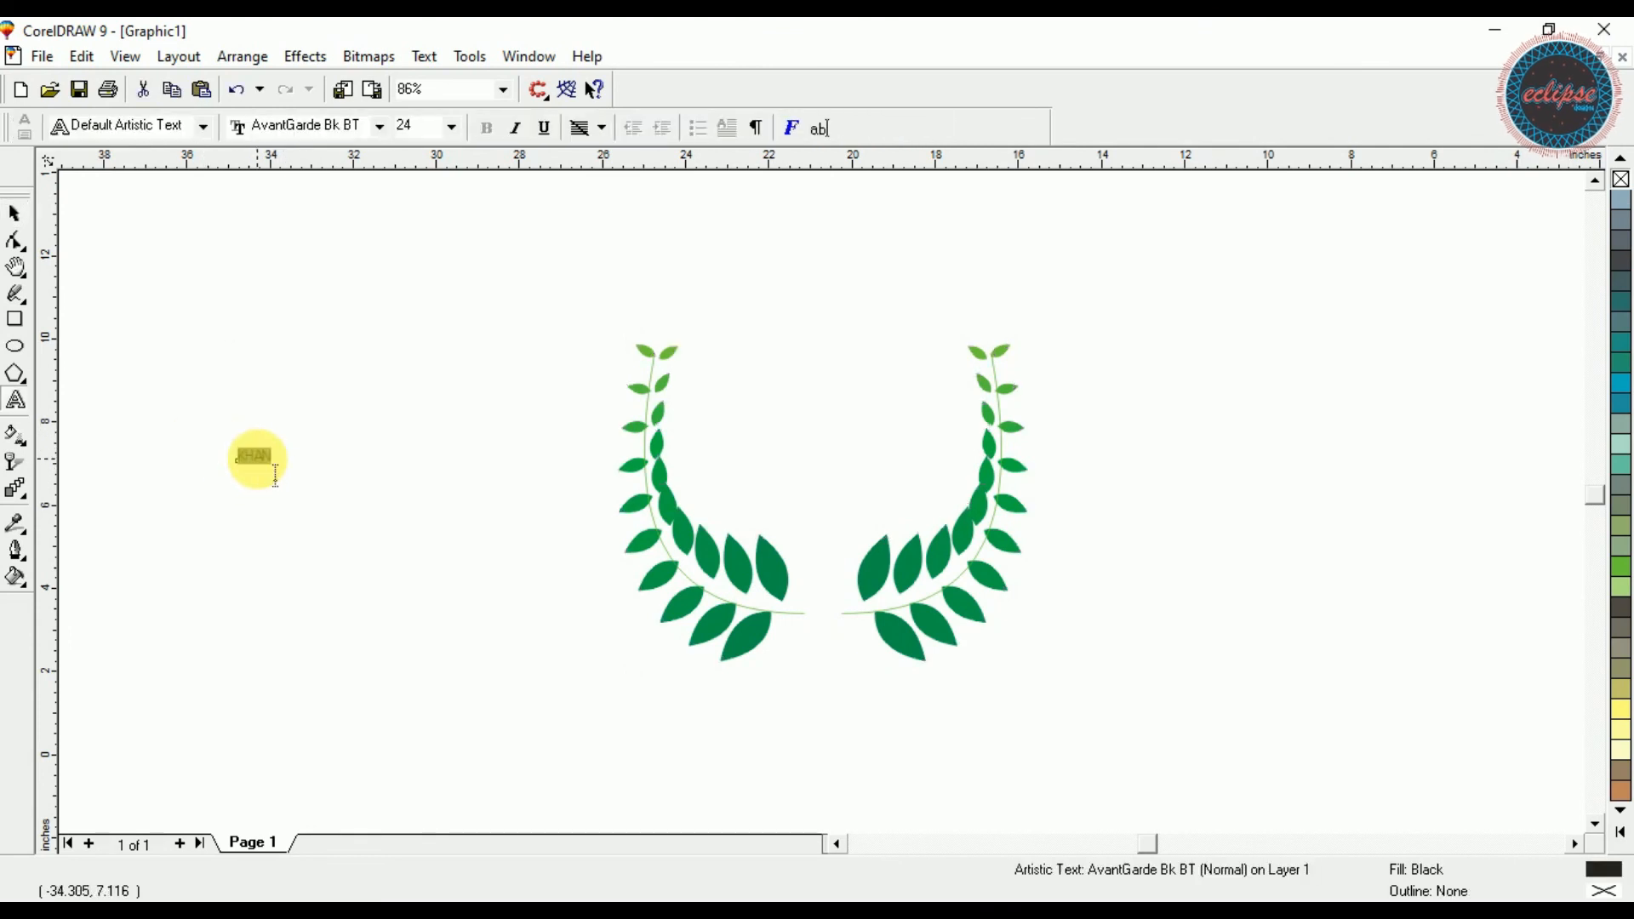
type("eclipse")
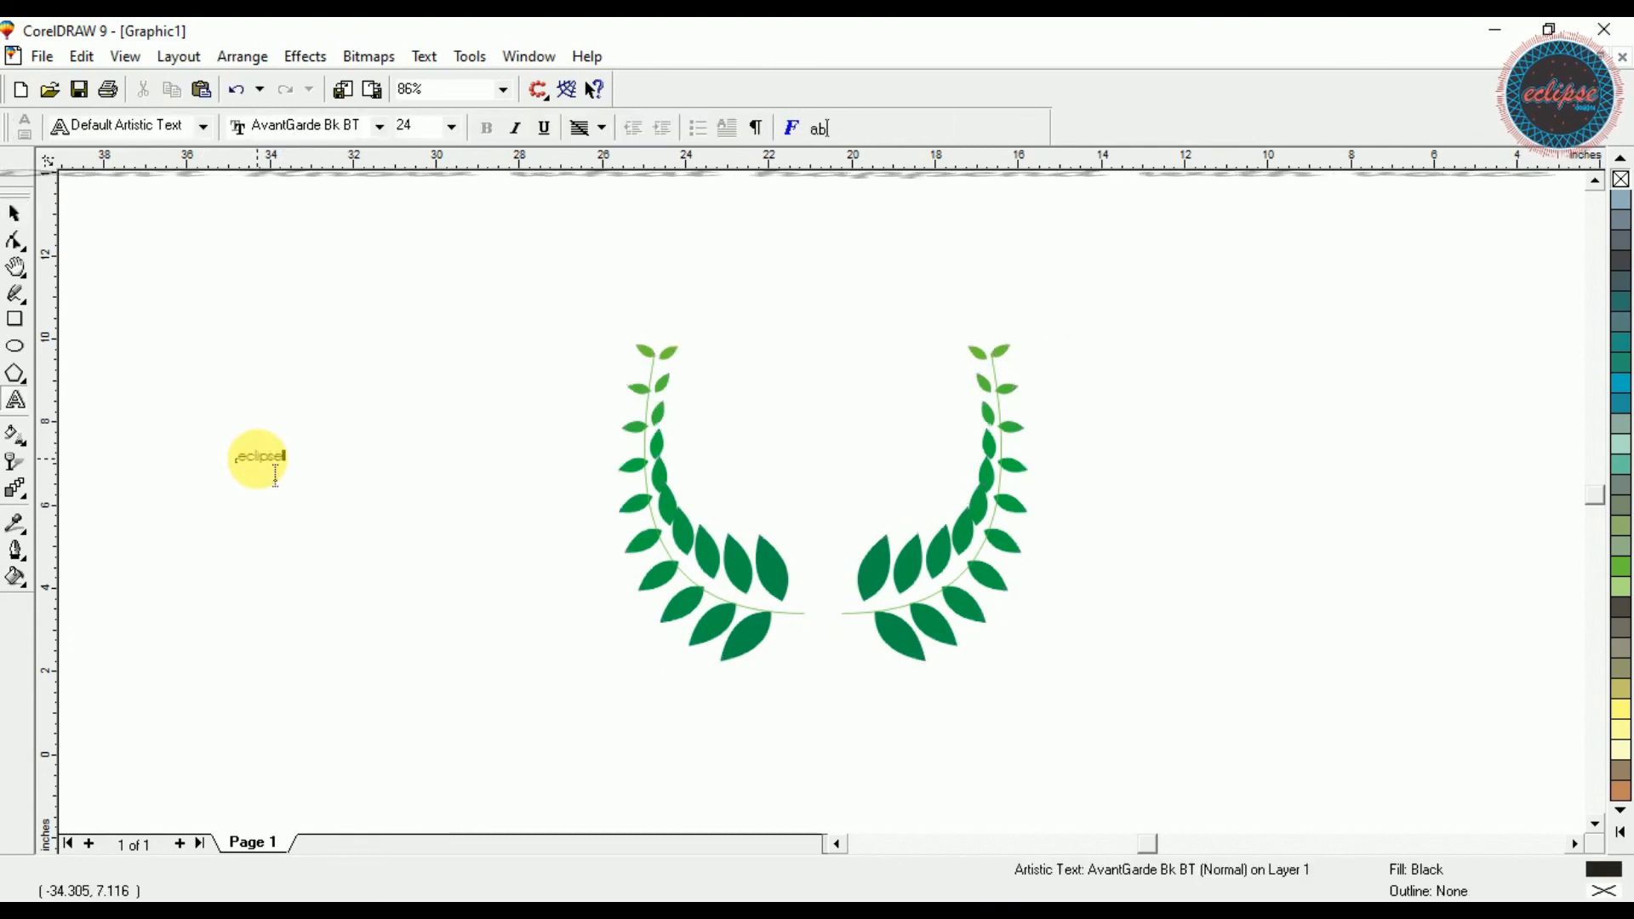
key("ctrl+space")
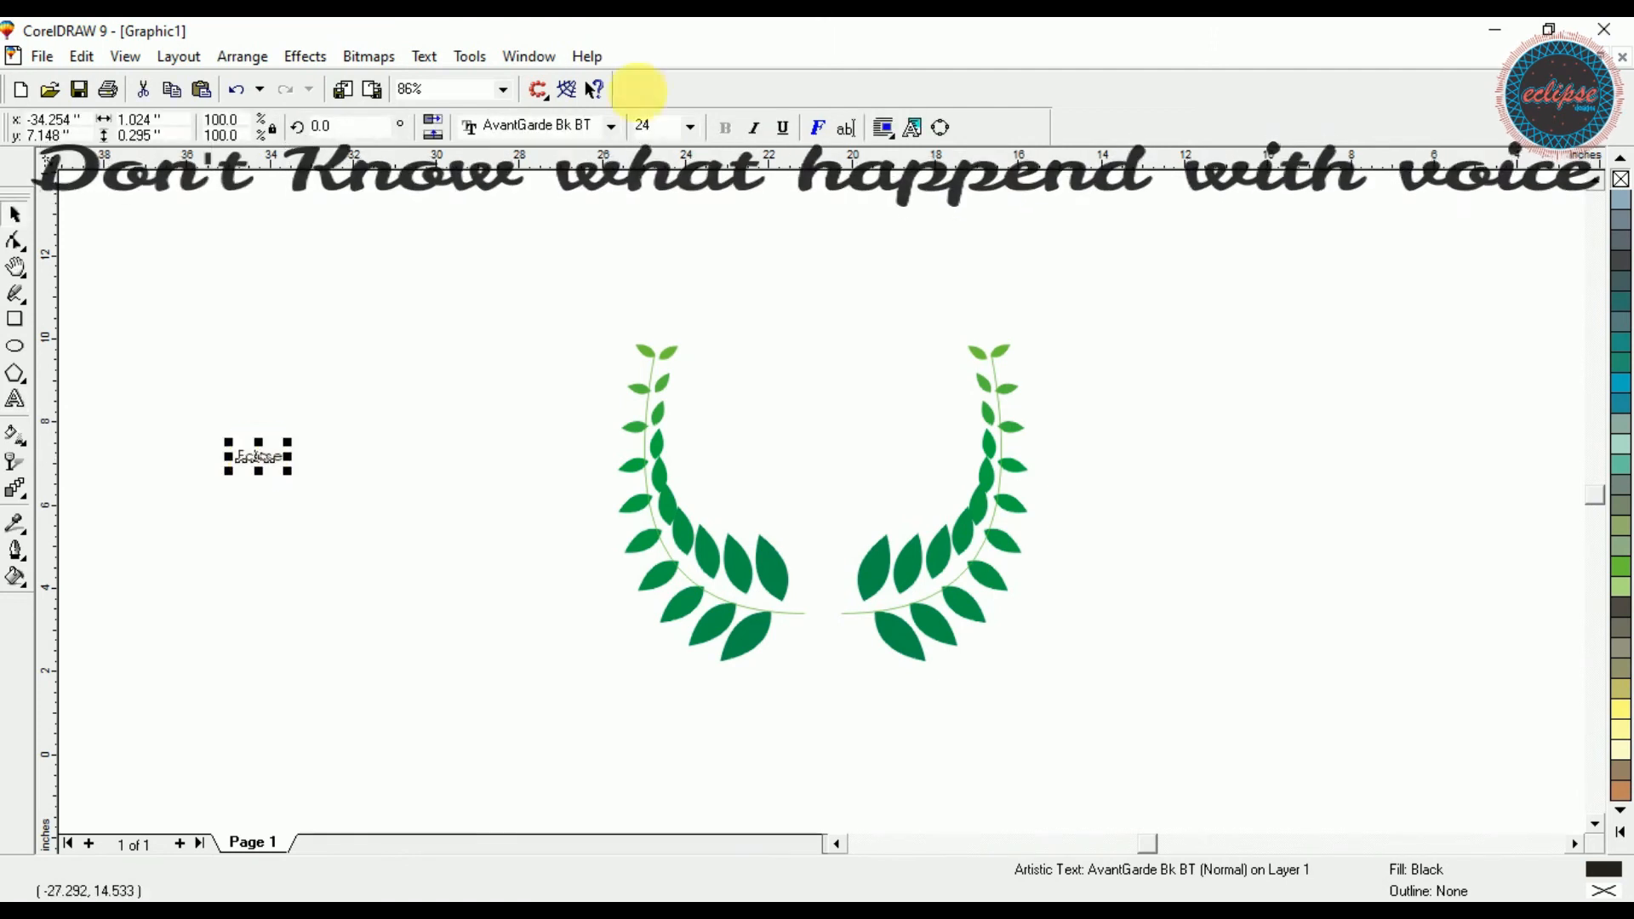
Set the Eclipse text in the avocado font, enlarge it to about 50 pt and place it between the two branches
left_click(586, 135)
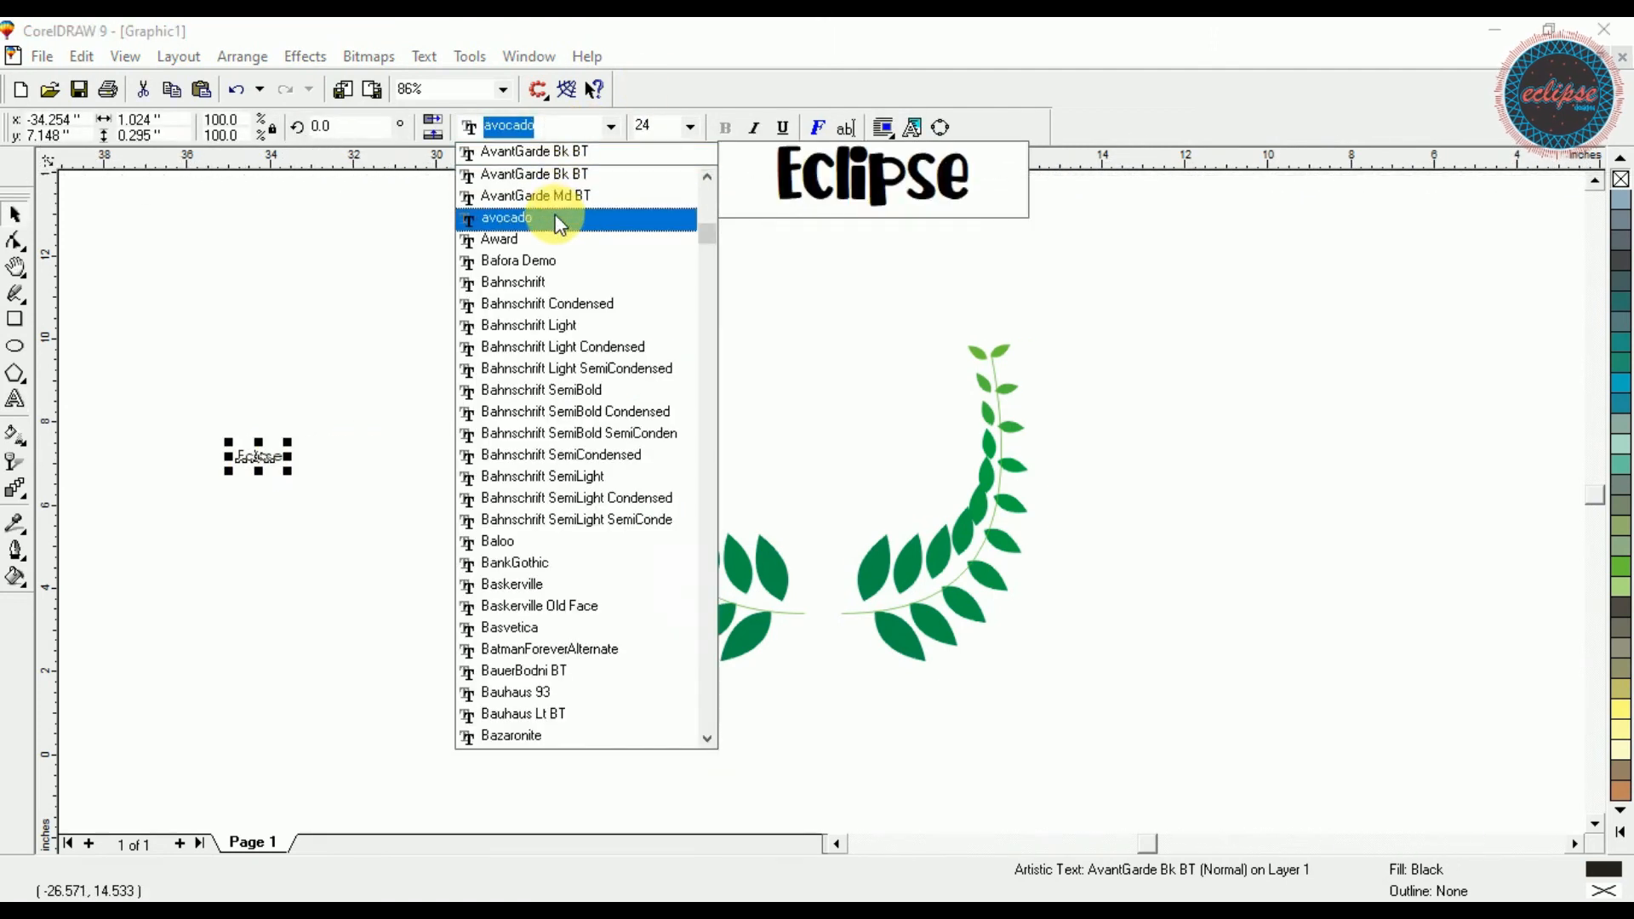
left_click(540, 217)
left_click_drag(289, 467, 838, 452)
left_click(263, 451)
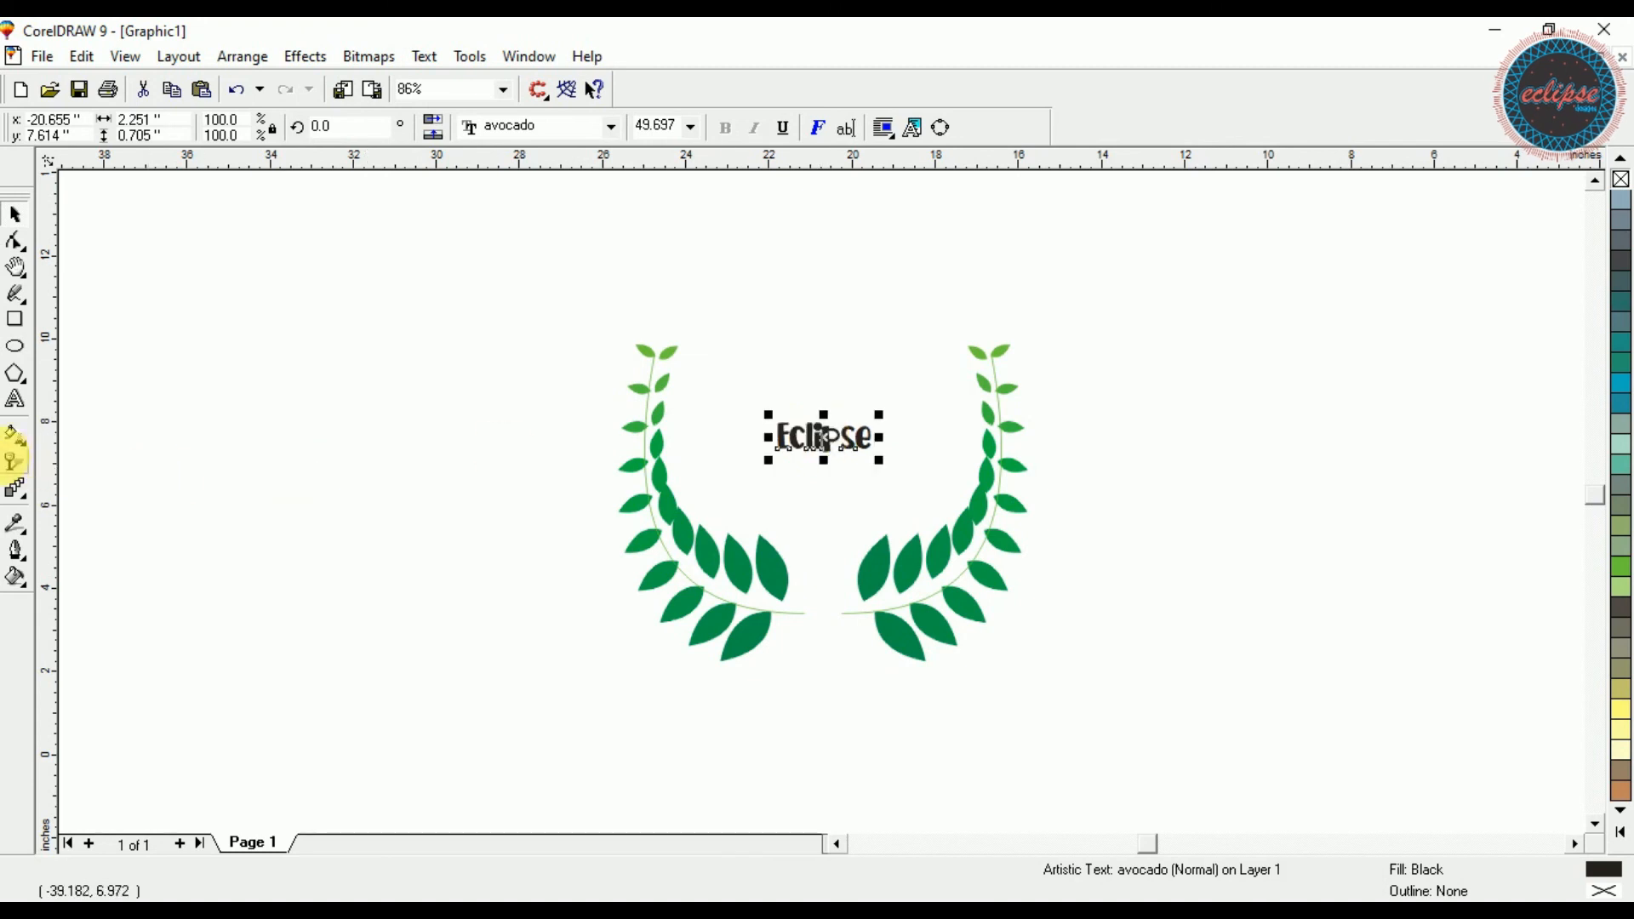
Give the Eclipse text a vertical linear fountain fill from dark green to lighter green and enlarge it to about 121 pt
left_click(15, 436)
left_click_drag(826, 416, 826, 457)
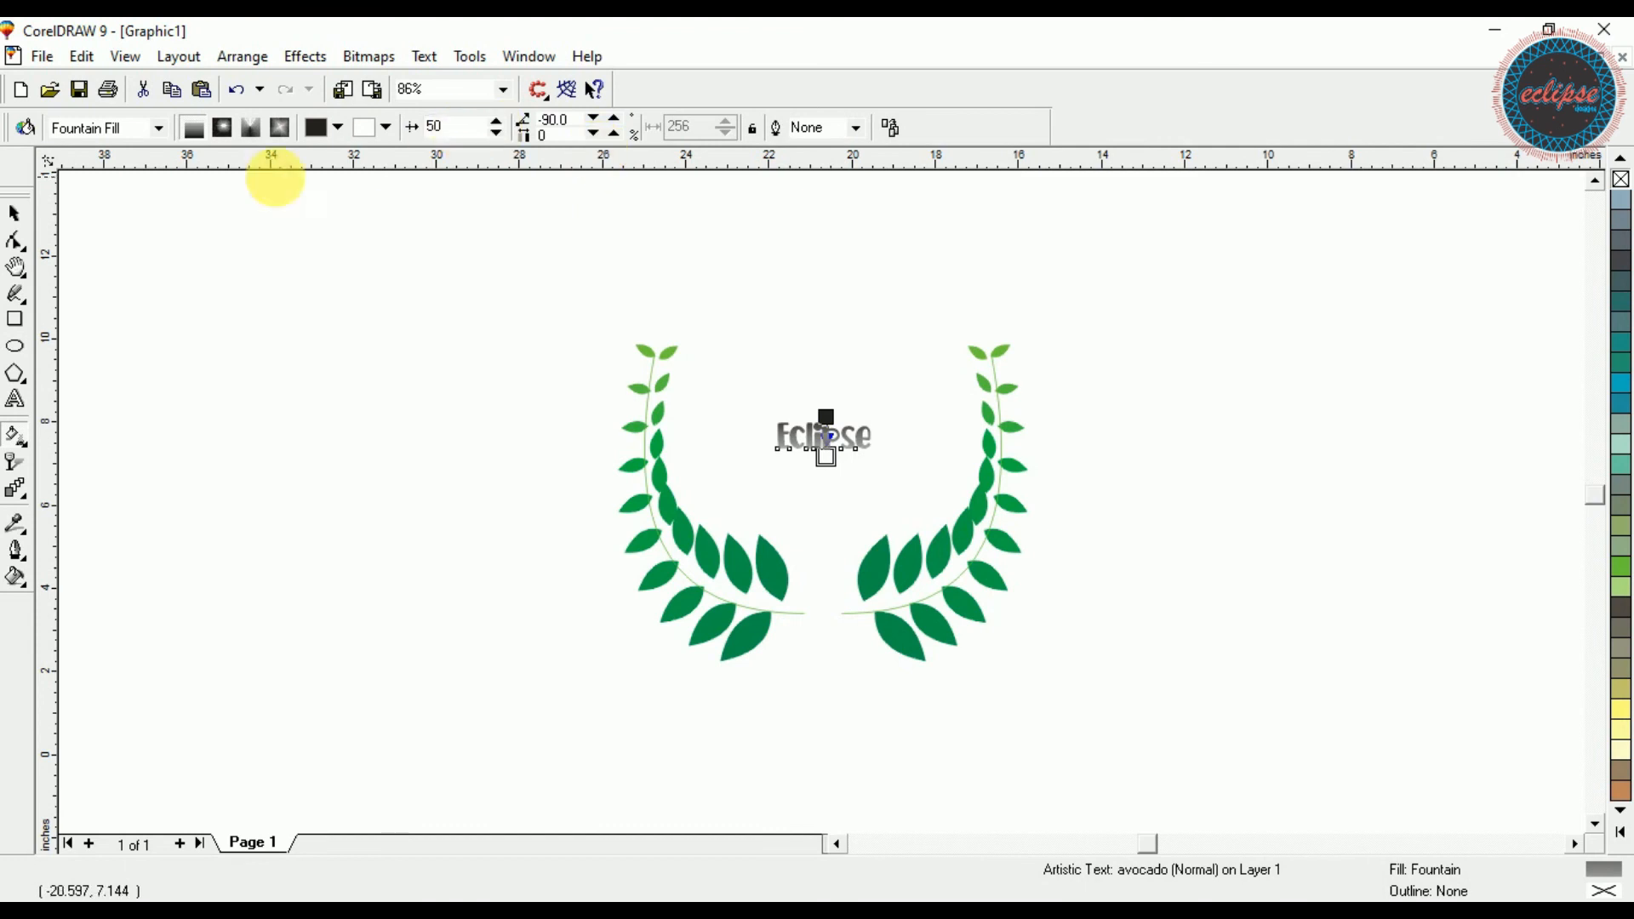
left_click(339, 129)
left_click(365, 182)
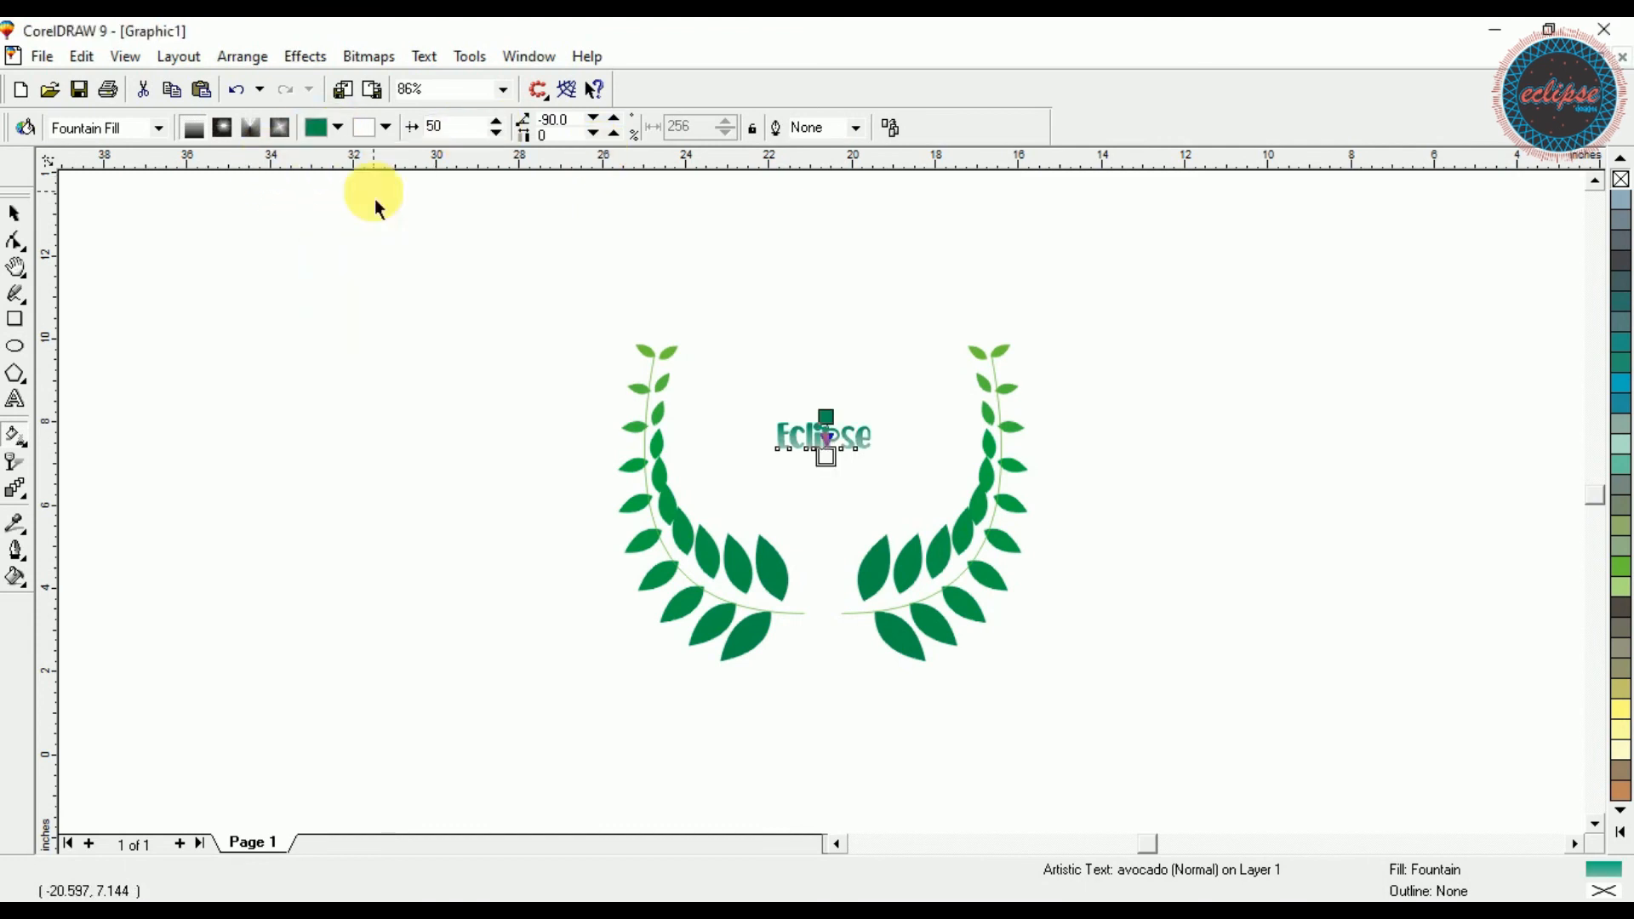
left_click(380, 132)
left_click(440, 262)
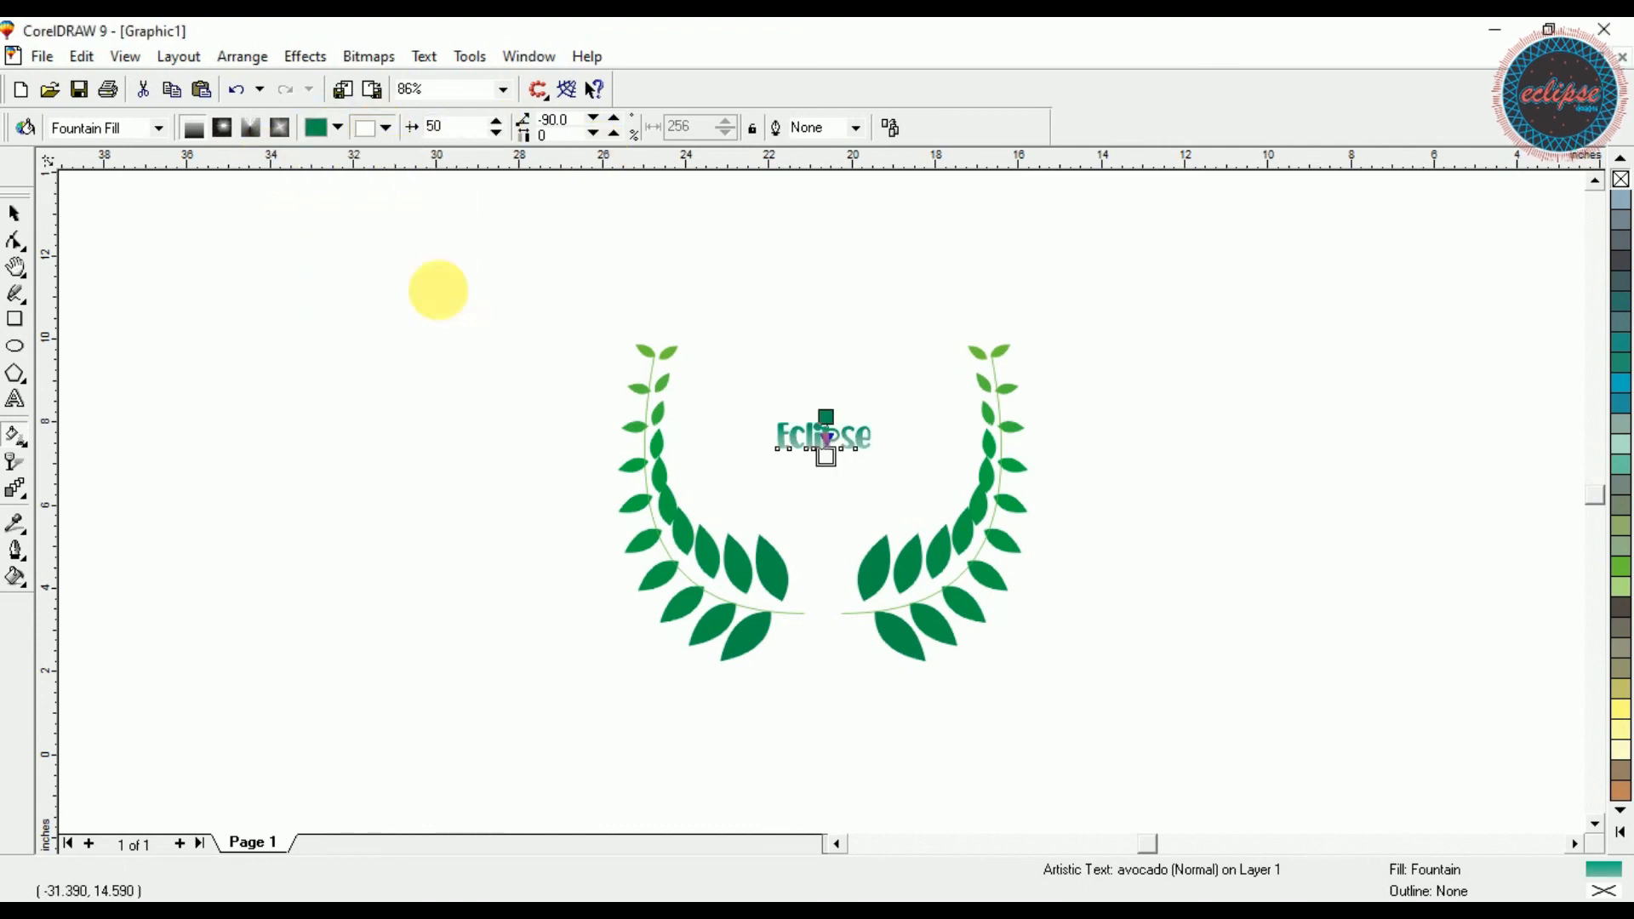
left_click(730, 464)
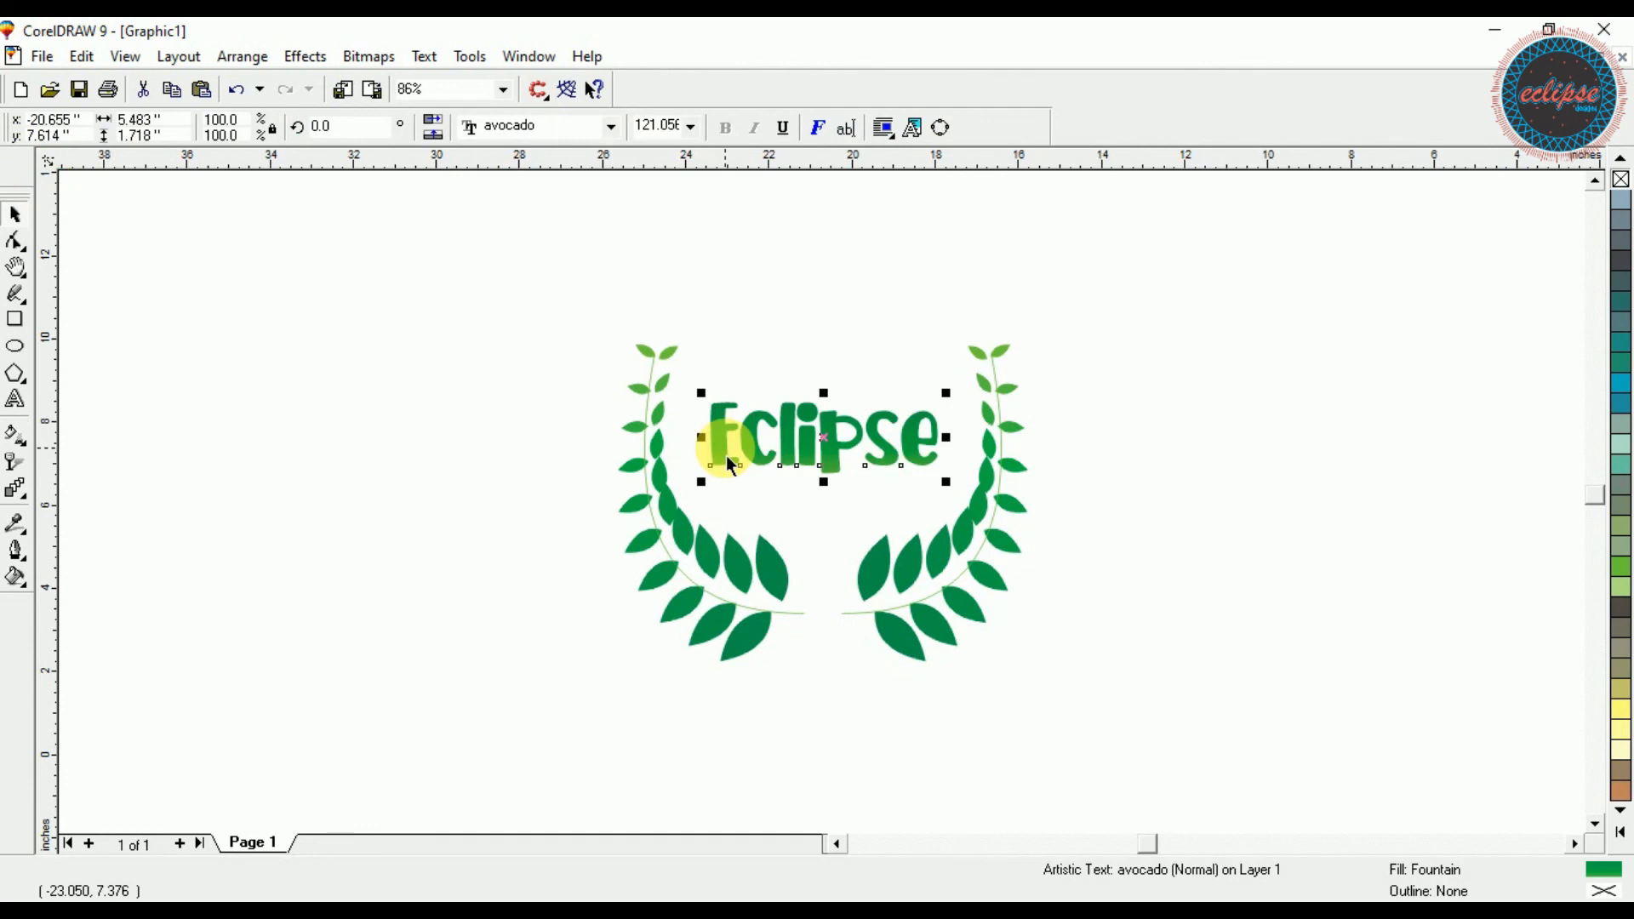